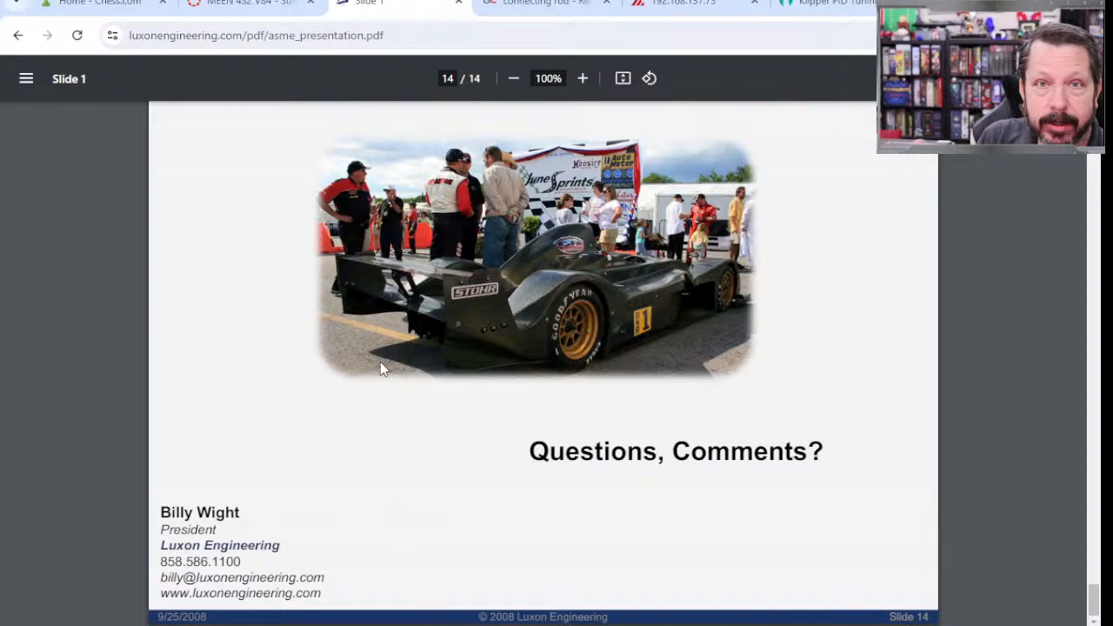
Go back through the presentation to slide 11 and examine the rear upright's topology optimization analysis sequence.
scroll(380, 362, "up", 10)
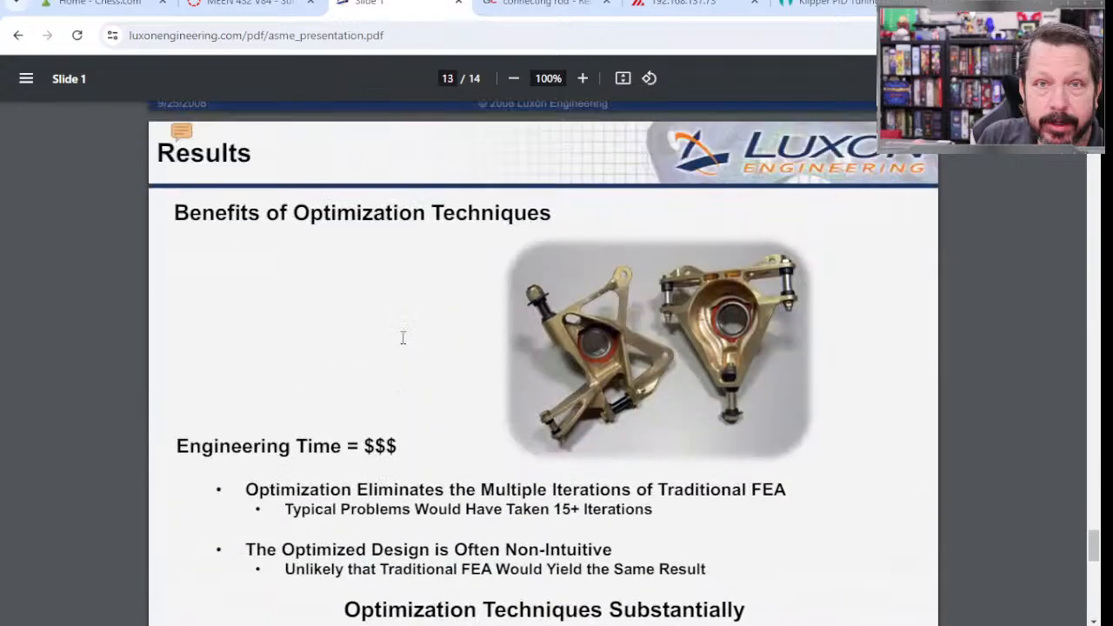
scroll(403, 340, "up", 10)
scroll(923, 408, "down", 3)
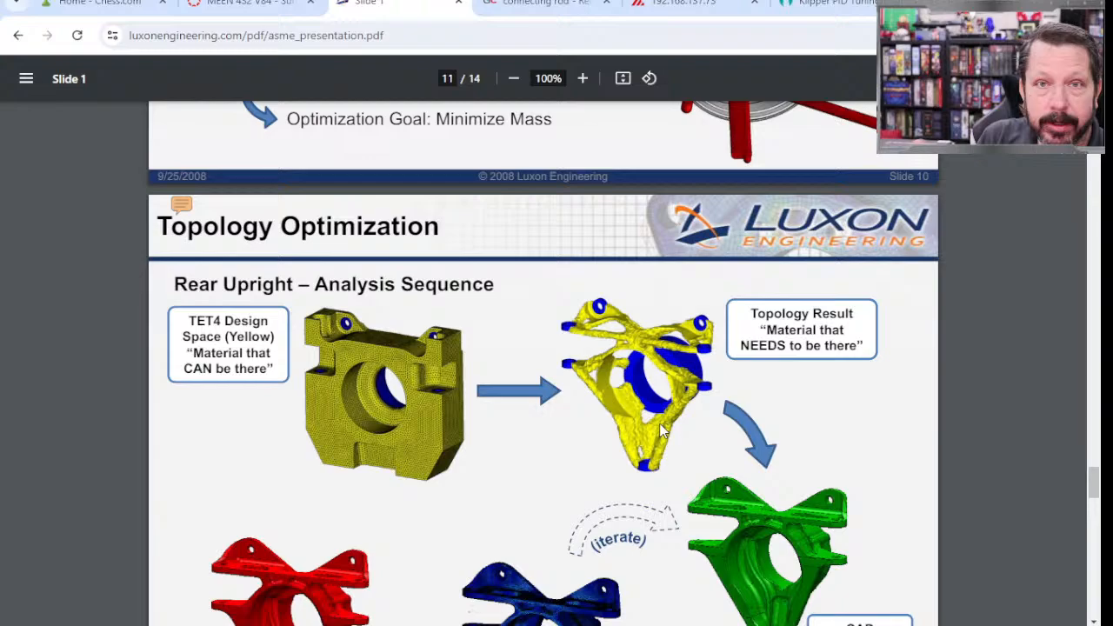
scroll(661, 429, "down", 1)
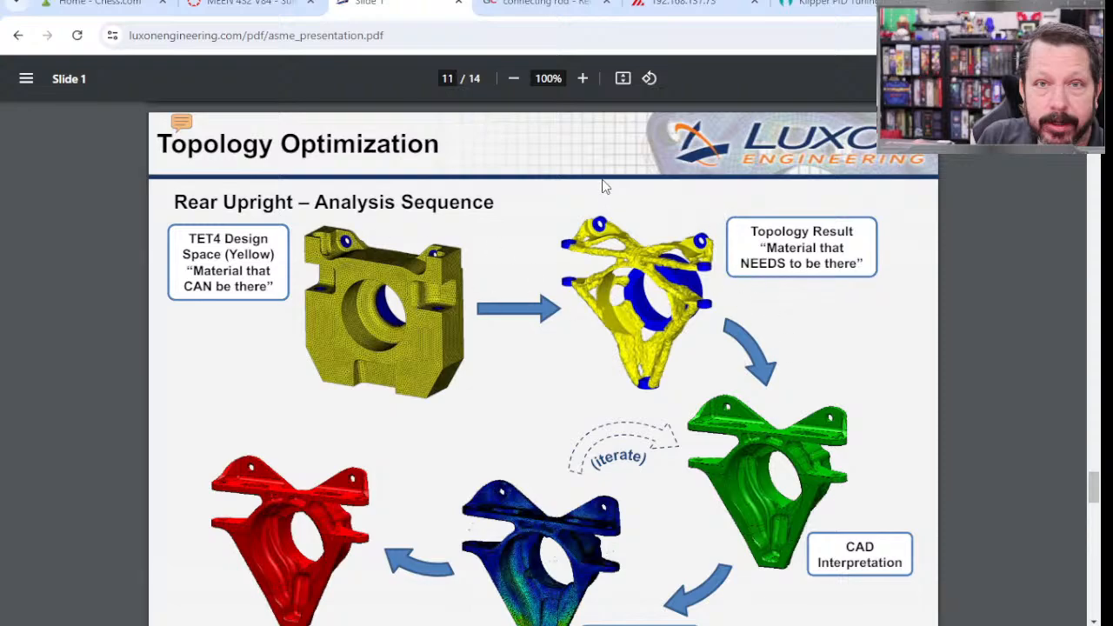
Switch to the GrabCAD library results and examine the connecting rod models for typical shapes.
left_click(539, 5)
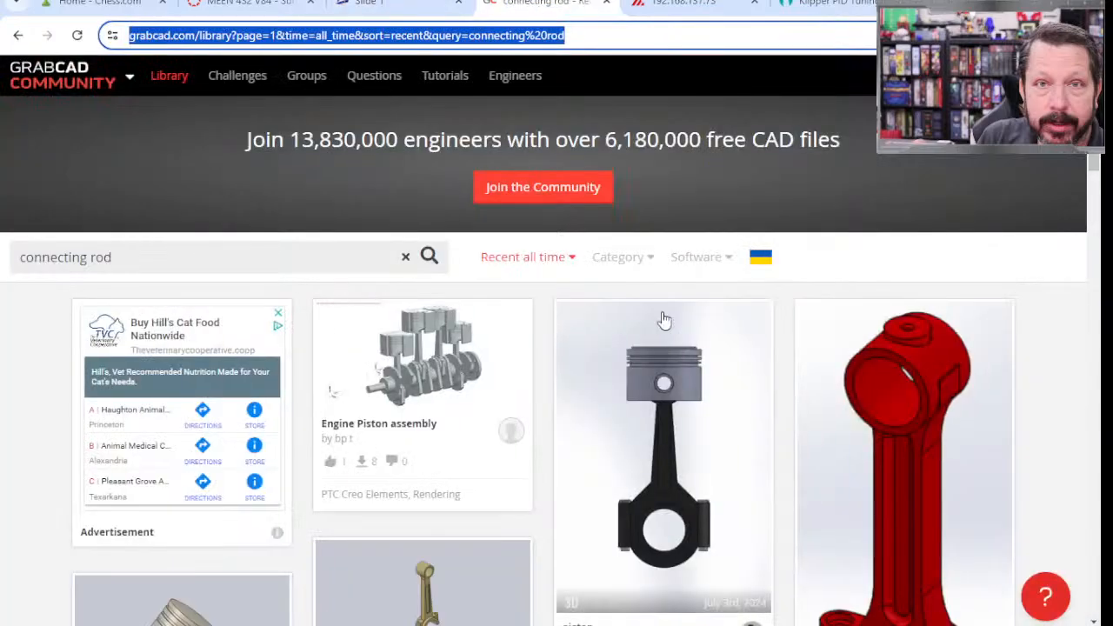
scroll(664, 320, "down", 2)
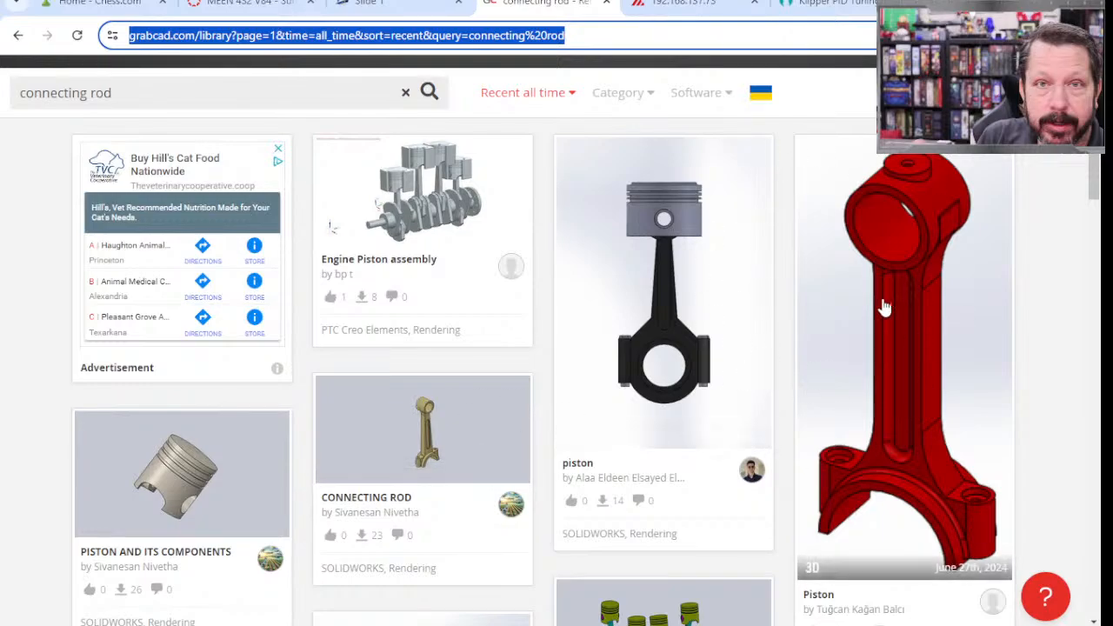
scroll(823, 309, "down", 1)
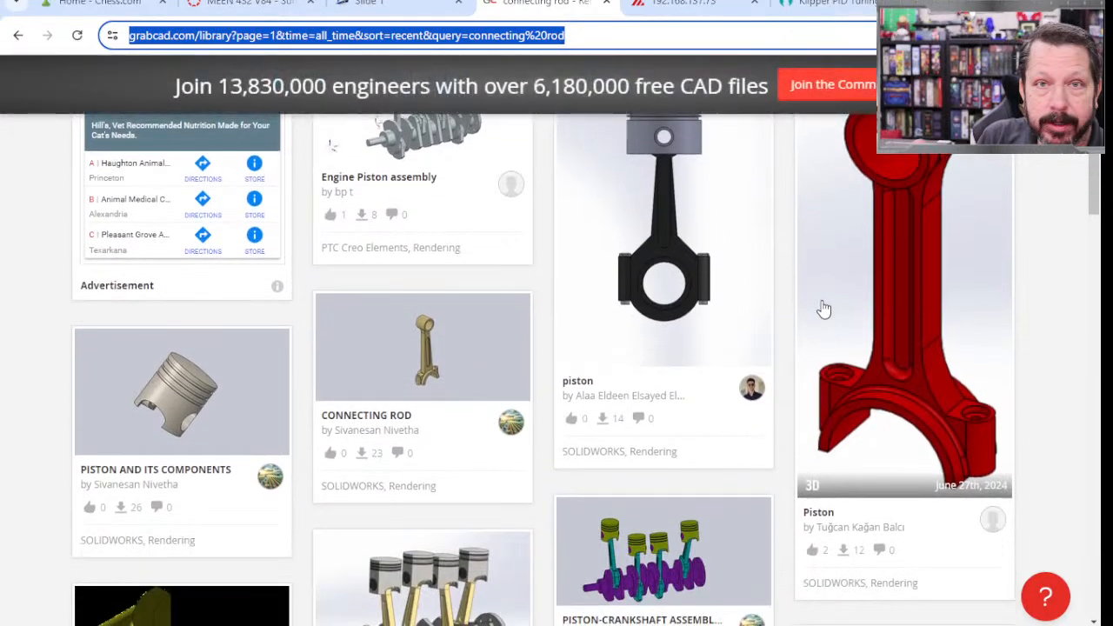
scroll(861, 331, "up", 1)
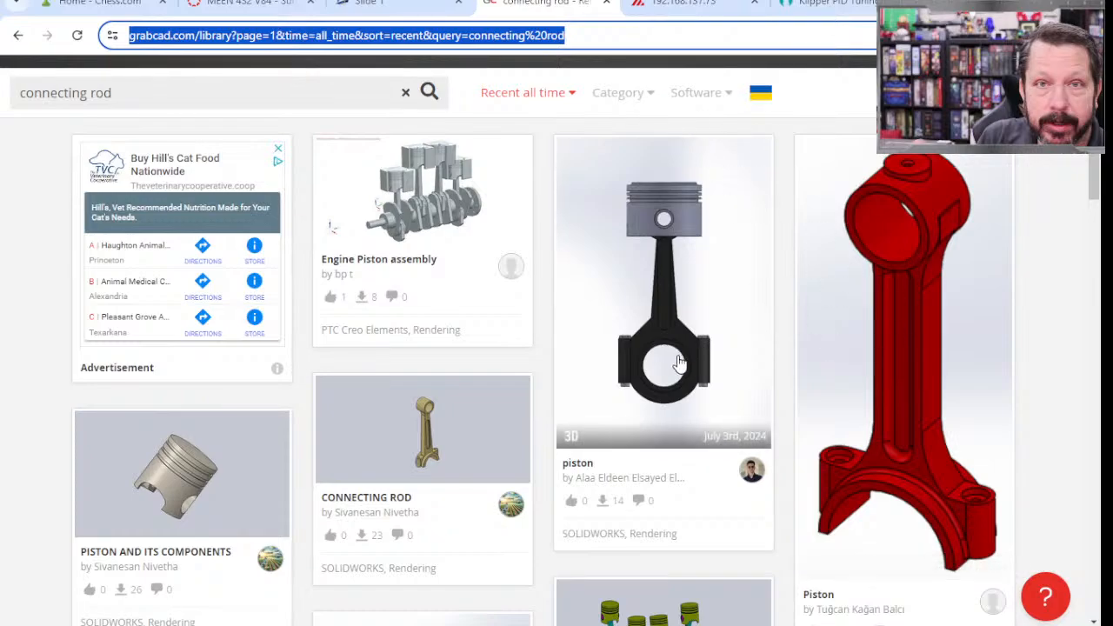
scroll(679, 364, "down", 4)
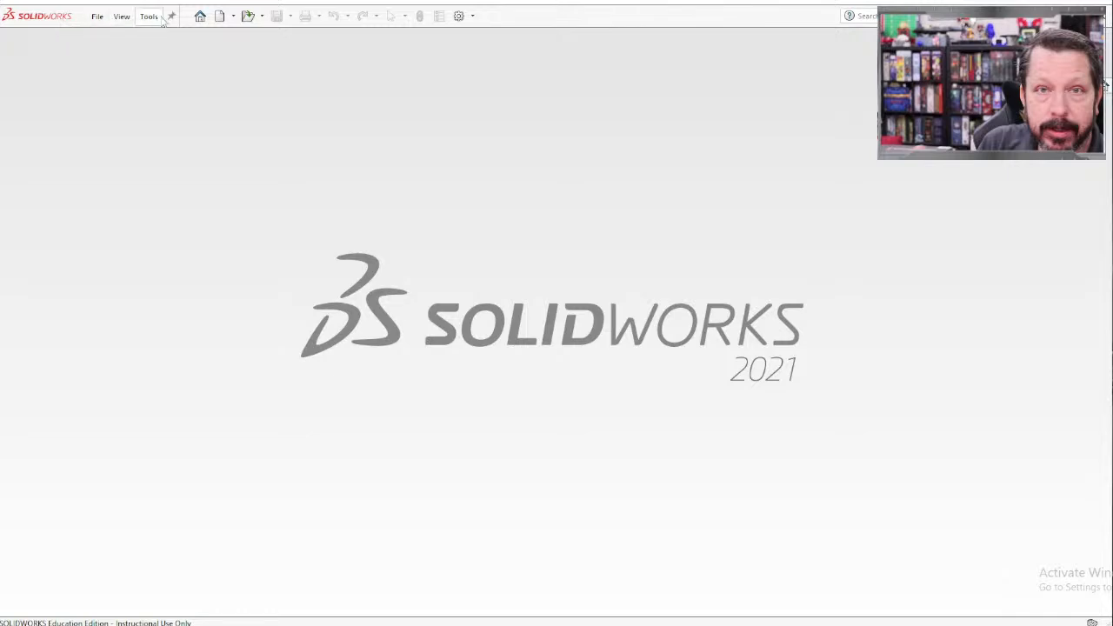
Check the SOLIDWORKS edition and version information, then close it.
left_click(1035, 16)
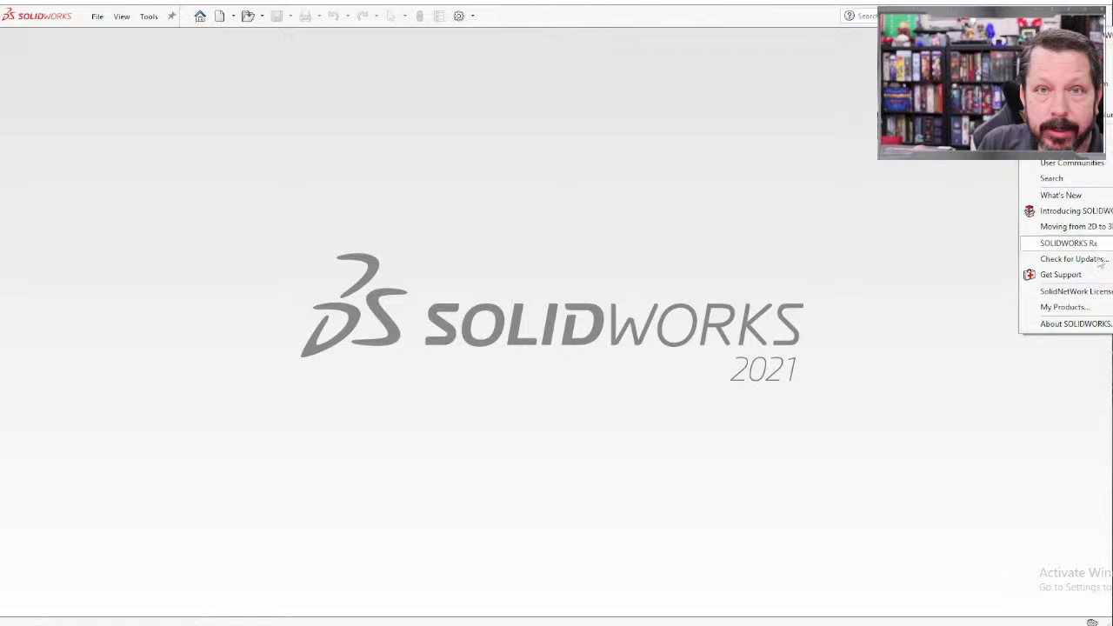
left_click(1101, 324)
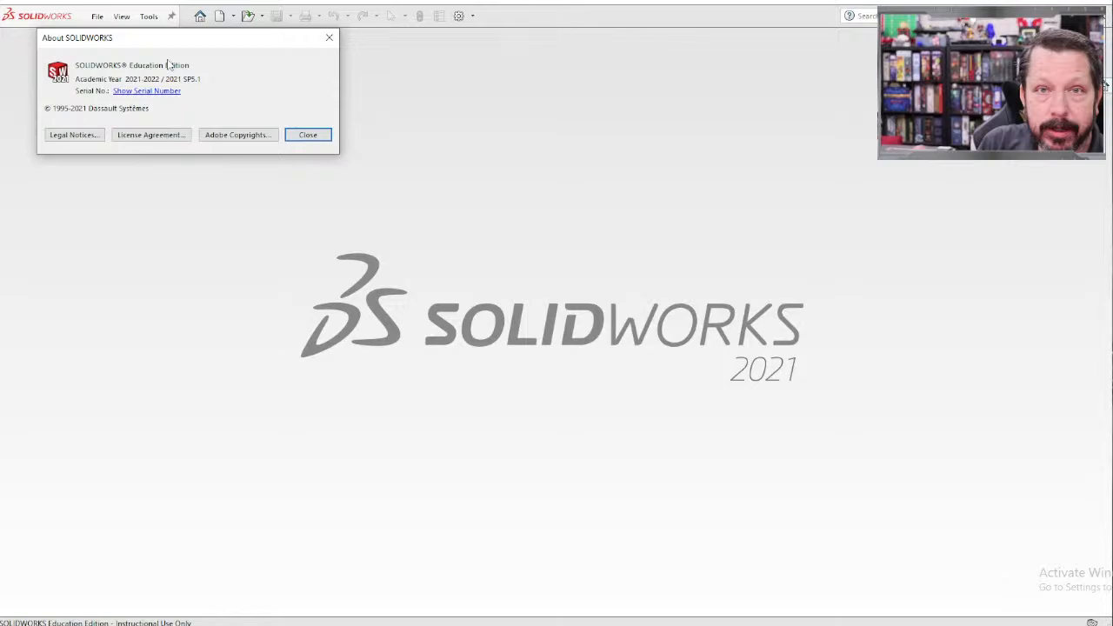
key("Escape")
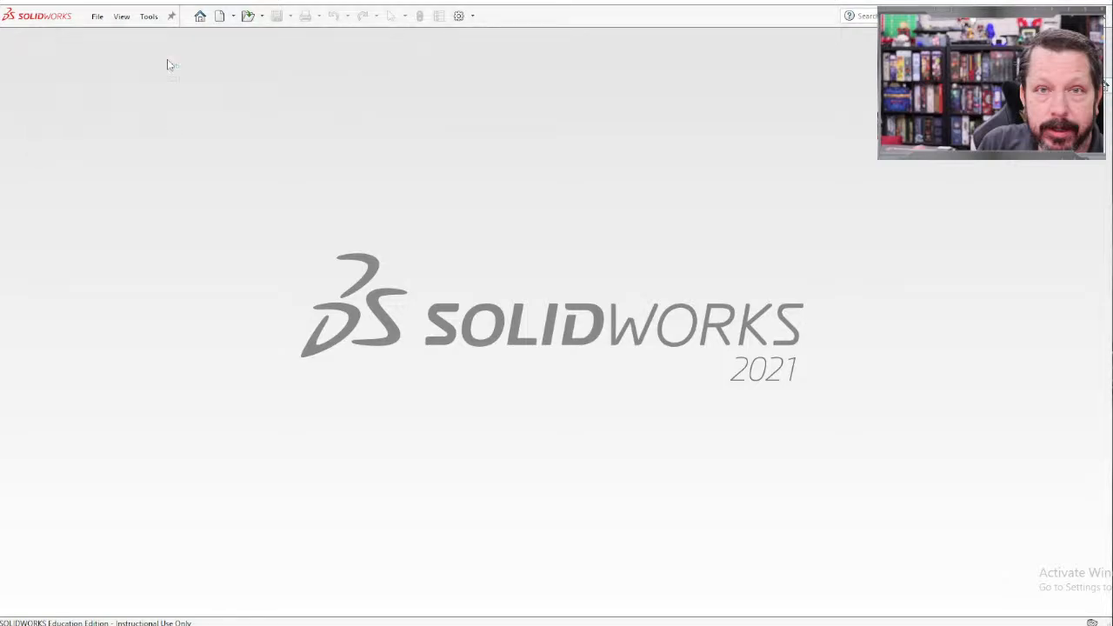
Create a new part document.
left_click(122, 16)
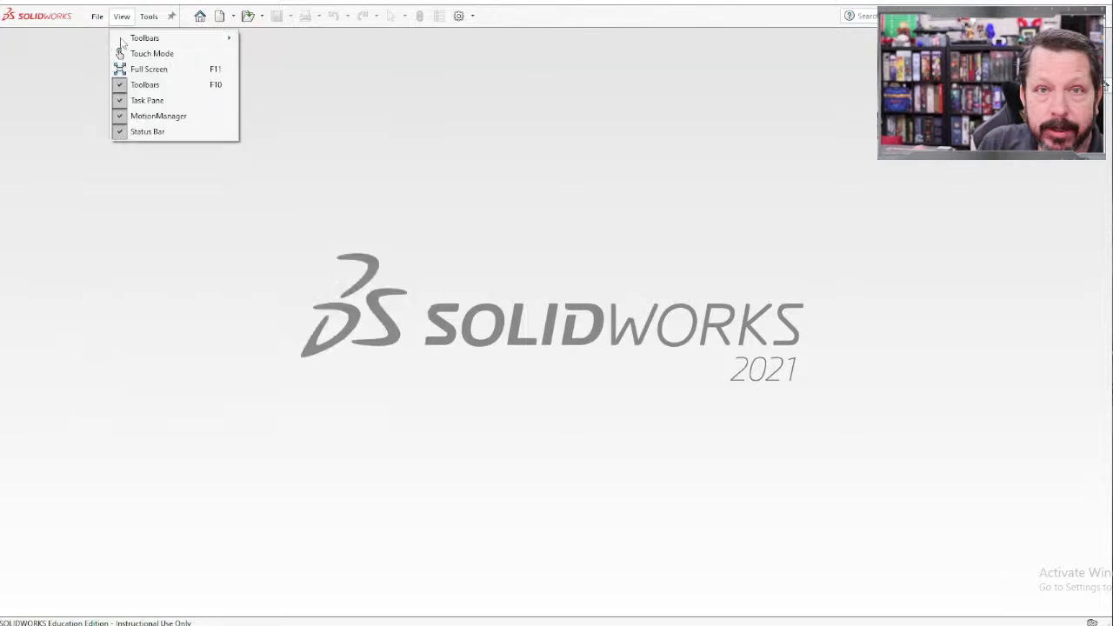
mouse_move(97, 16)
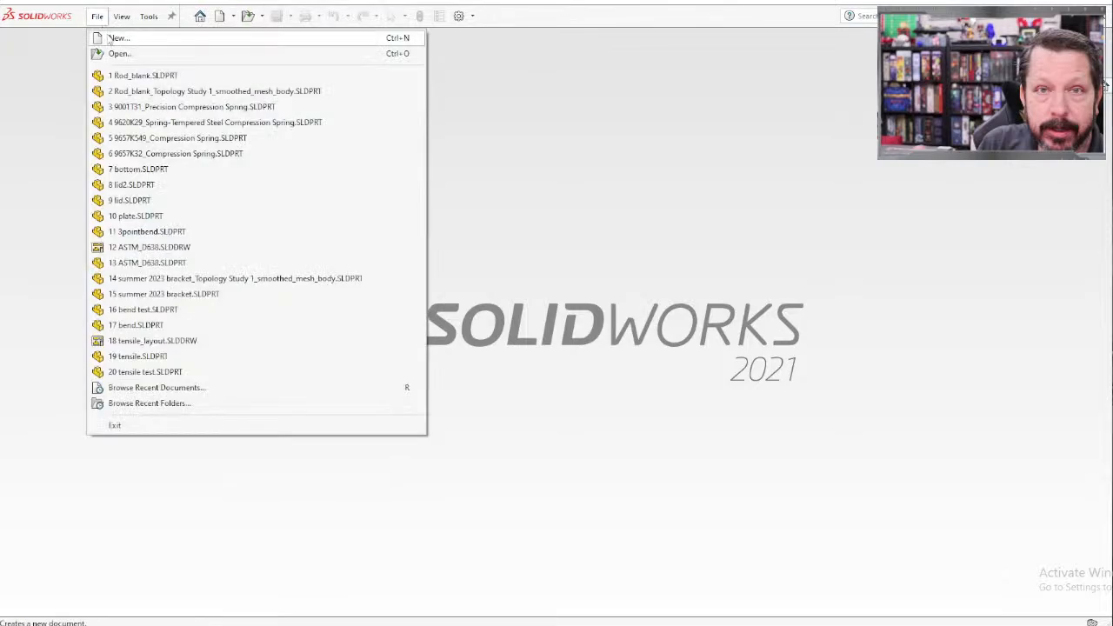
left_click(111, 38)
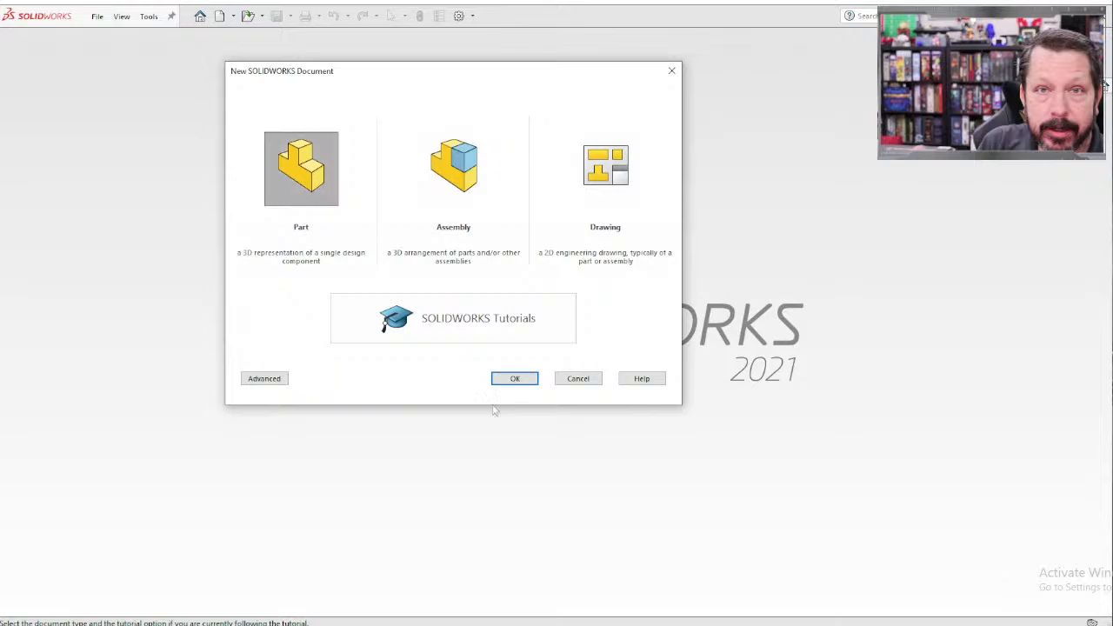
left_click(514, 380)
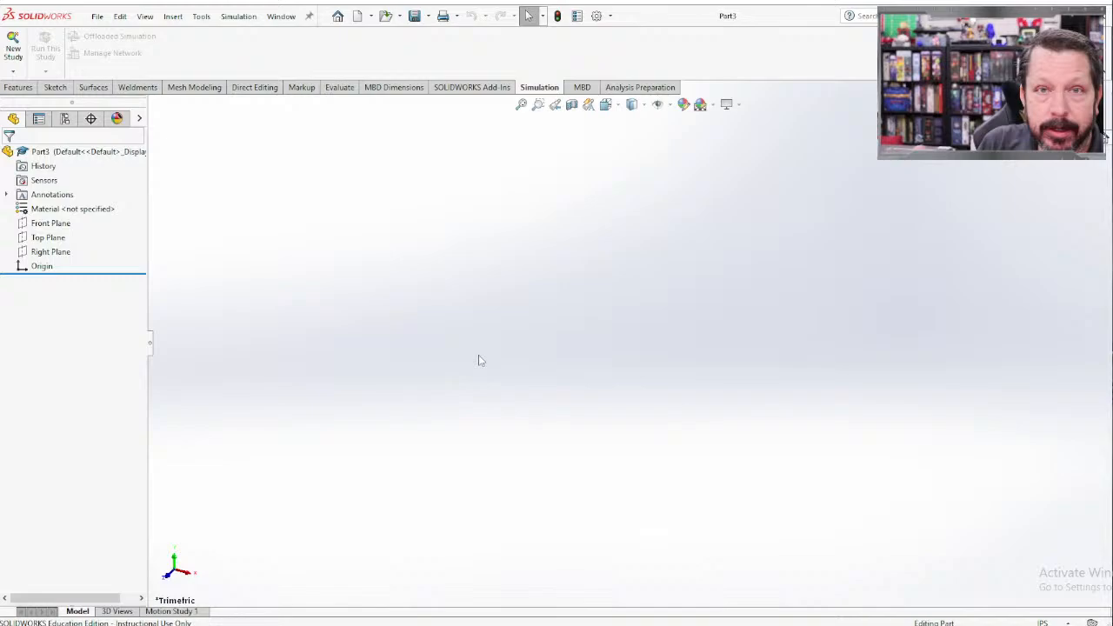
Start an Extruded Boss/Base feature with its sketch on the Front Plane.
left_click(18, 87)
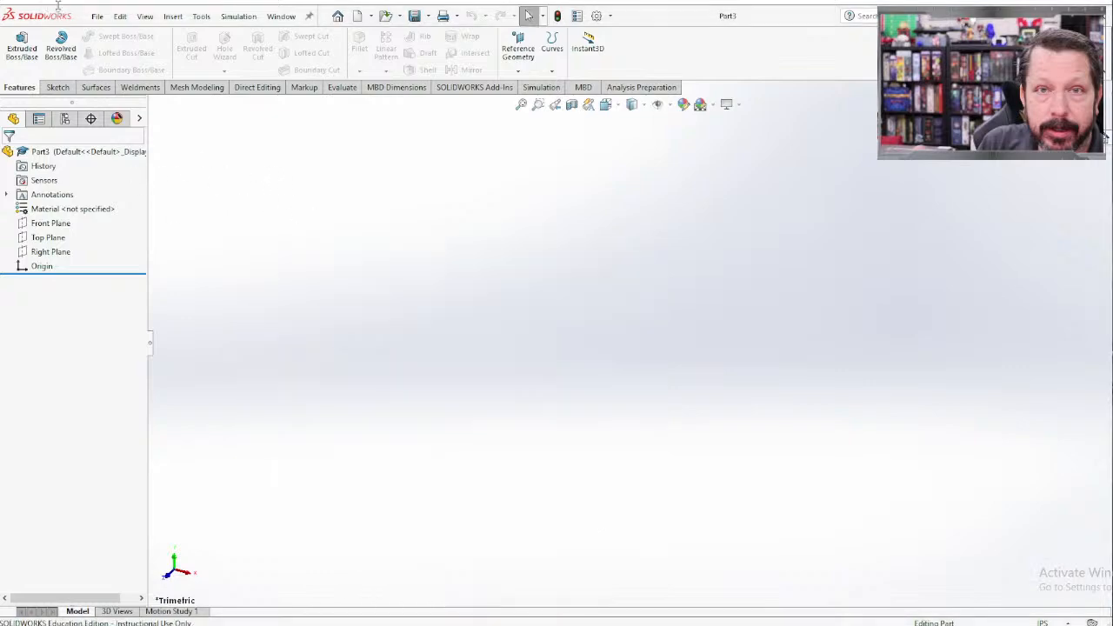
left_click(30, 66)
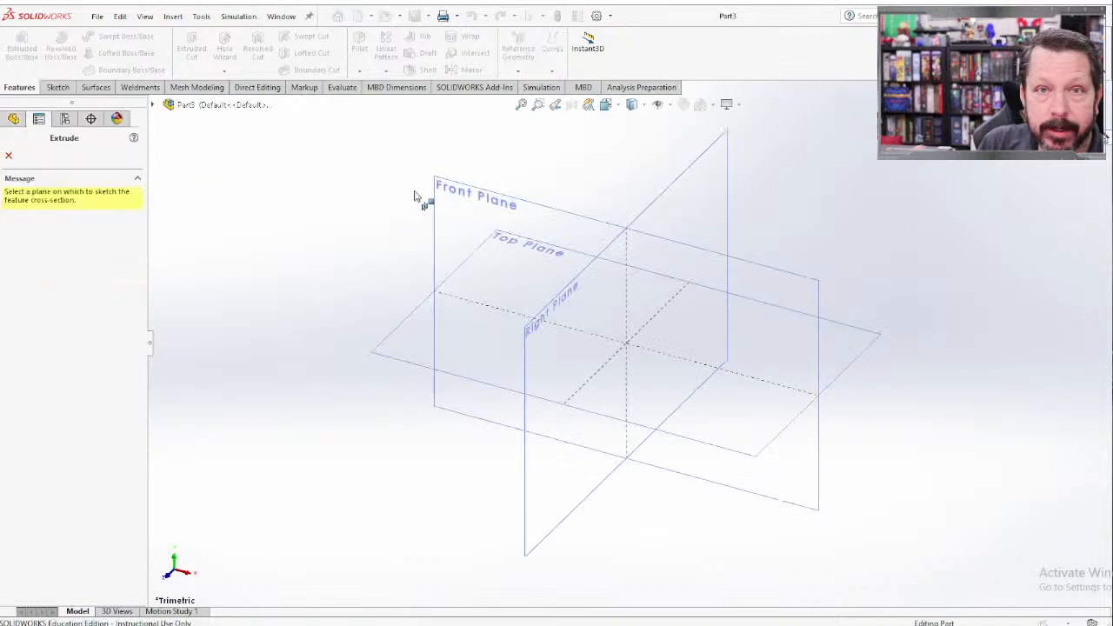
left_click(470, 206)
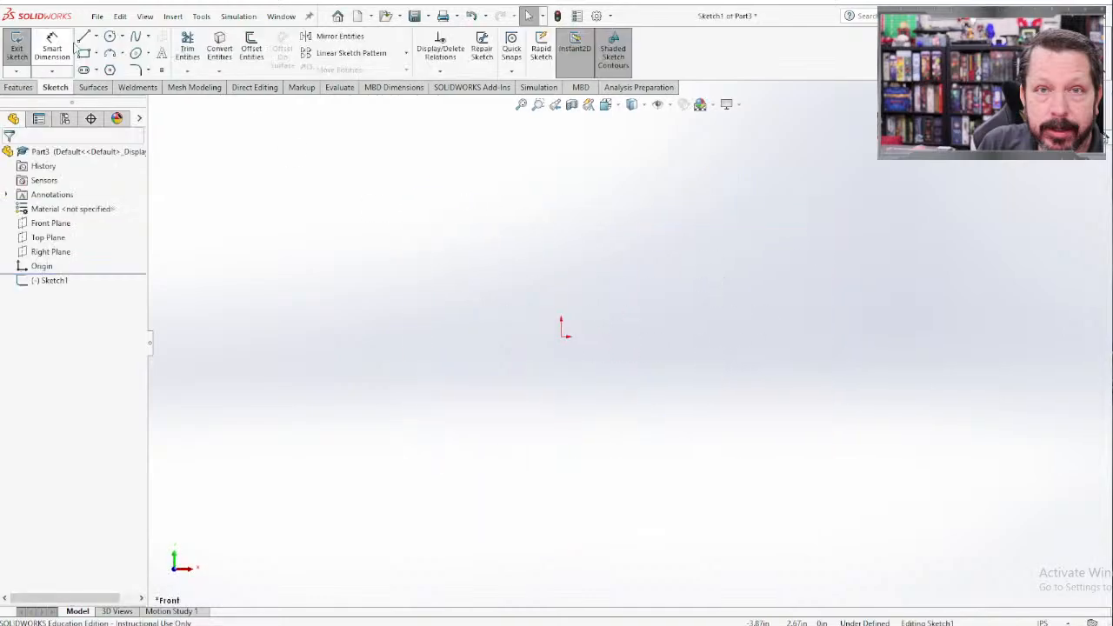
Sketch a nearly vertical line about 2 in long, running upward from the origin.
left_click(83, 36)
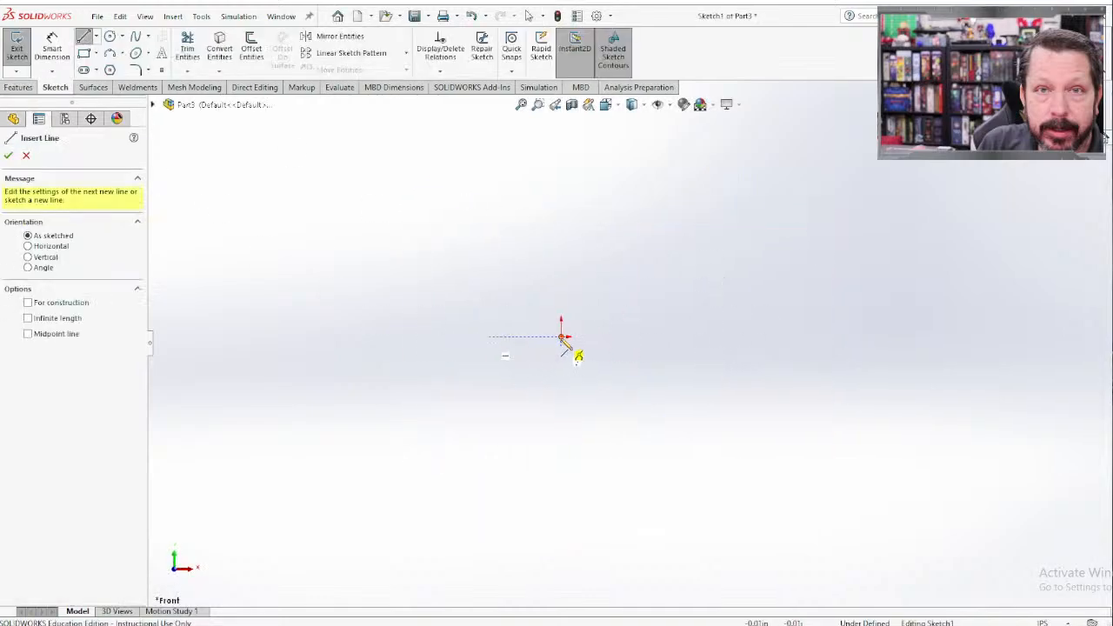
left_click(561, 336)
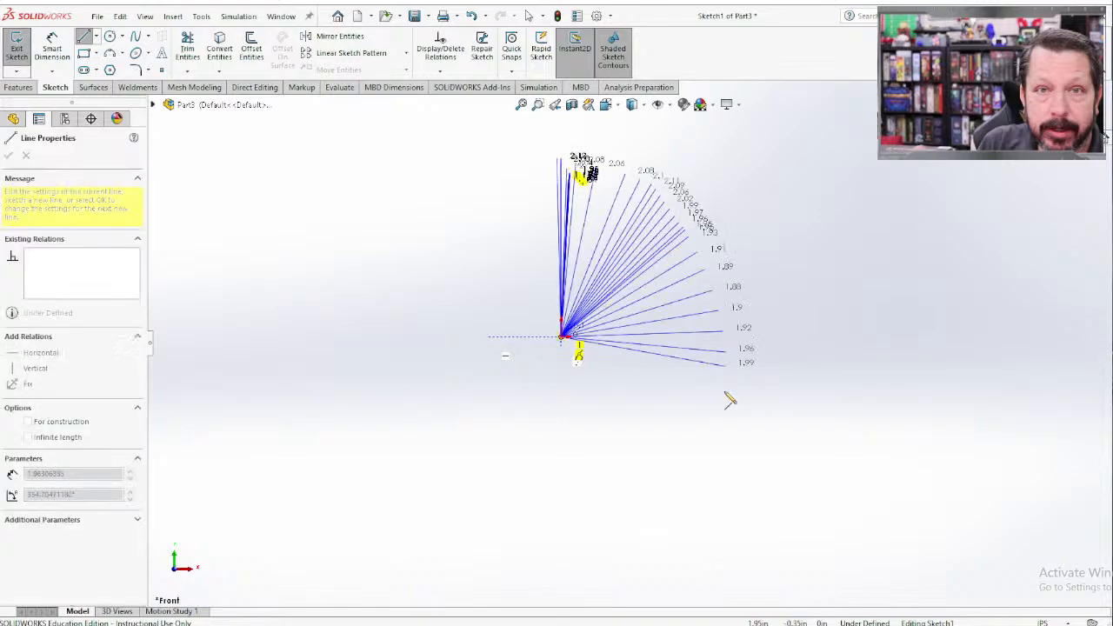
scroll(528, 199, "down", 1)
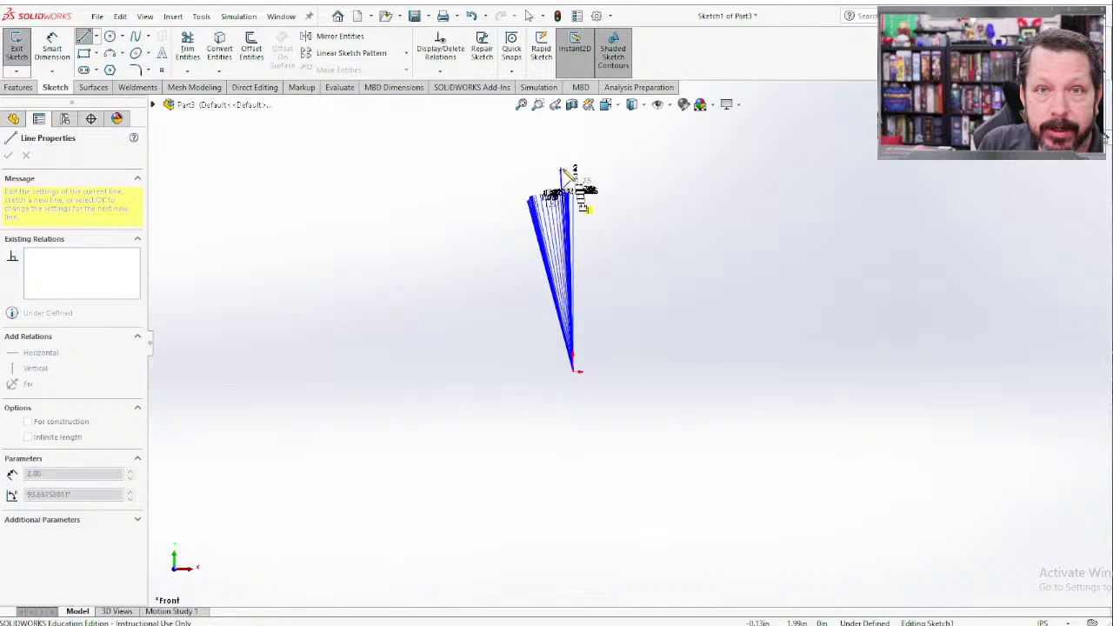
scroll(574, 172, "down", 1)
left_click(571, 171)
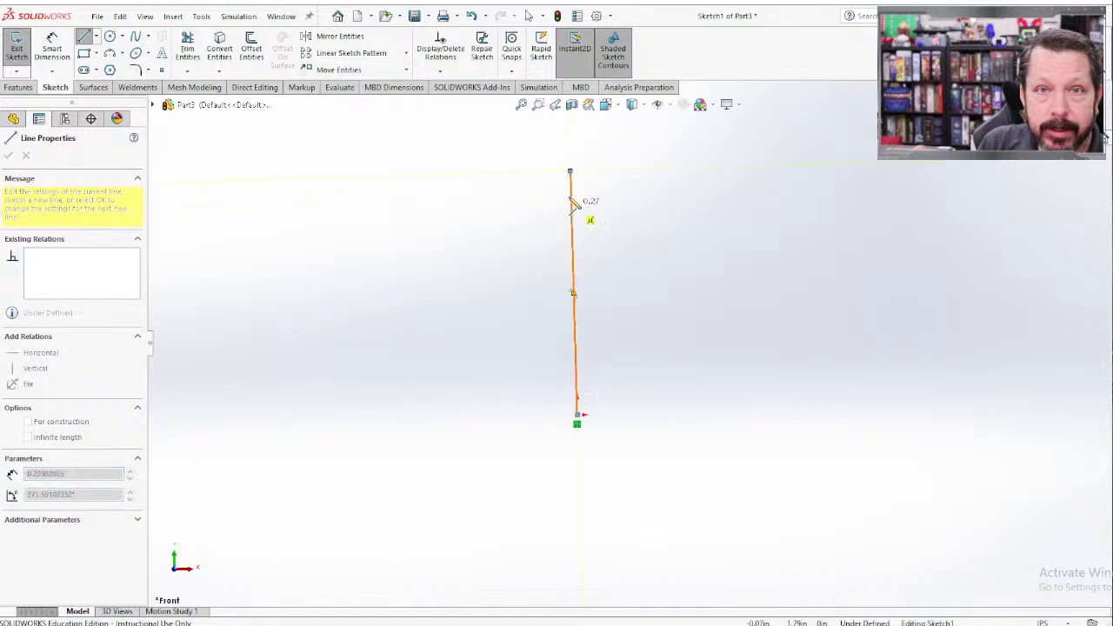
key("Escape")
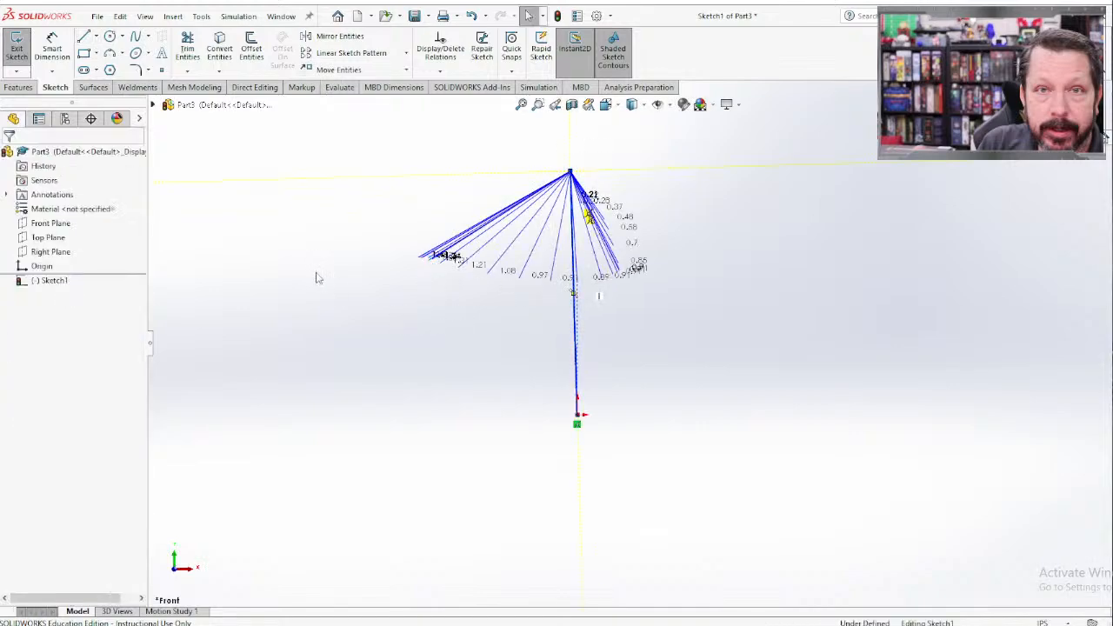
Constrain the sketched line to vertical and convert it to construction geometry.
scroll(611, 326, "up", 1)
left_click(585, 312)
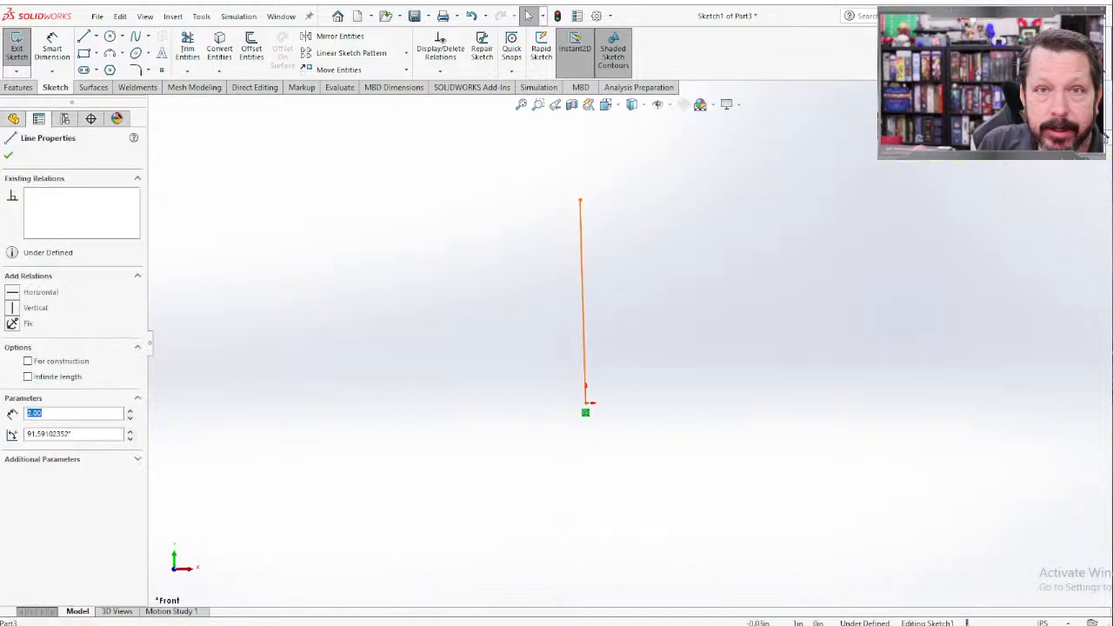
left_click(641, 246)
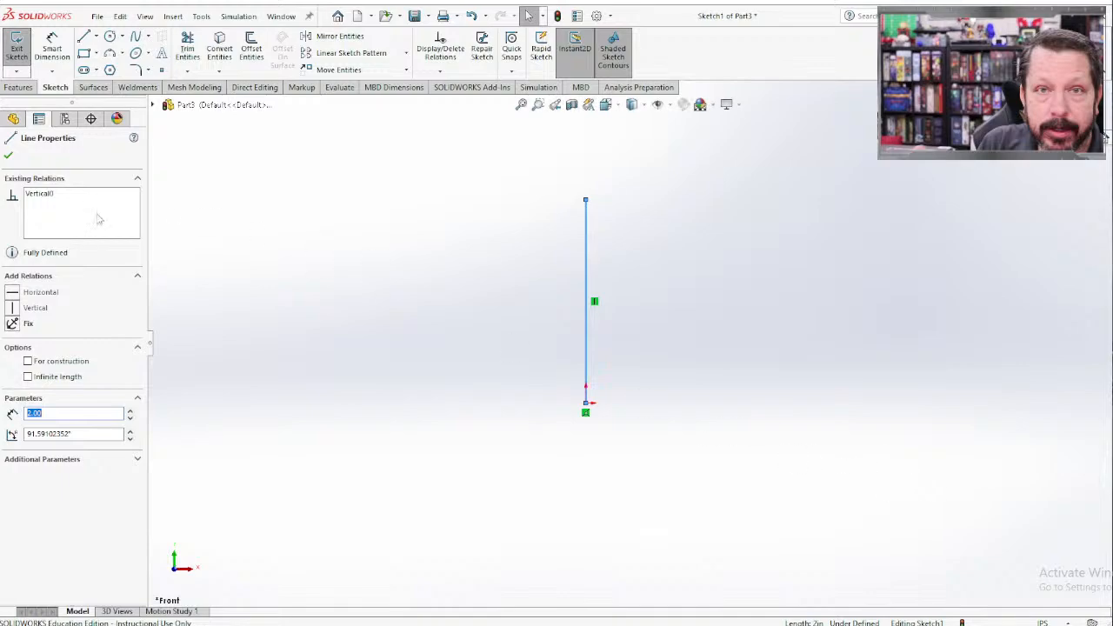
left_click(28, 361)
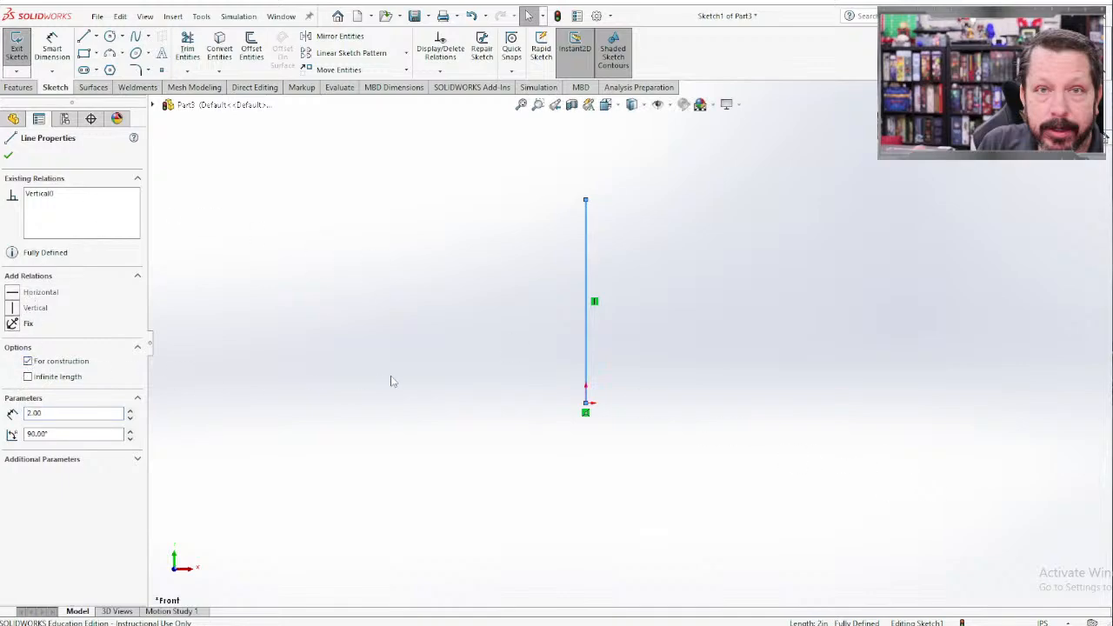
left_click(8, 154)
scroll(607, 362, "up", 3)
scroll(609, 360, "down", 2)
scroll(673, 296, "down", 1)
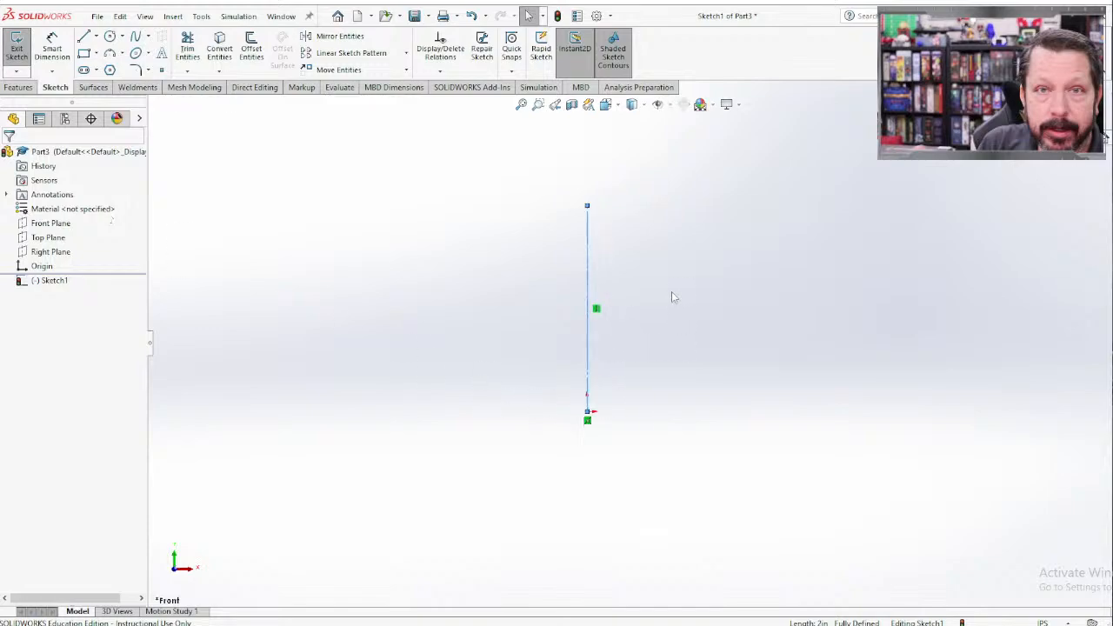
scroll(614, 275, "down", 1)
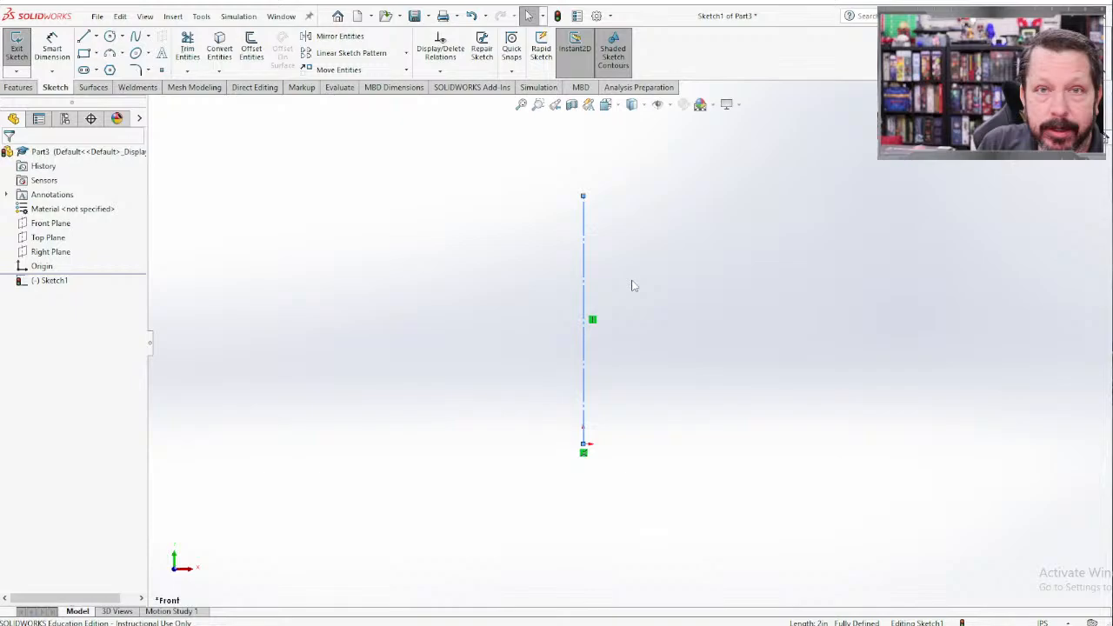
Sketch a circle about 1.4 in in diameter centred on the origin.
left_click(109, 36)
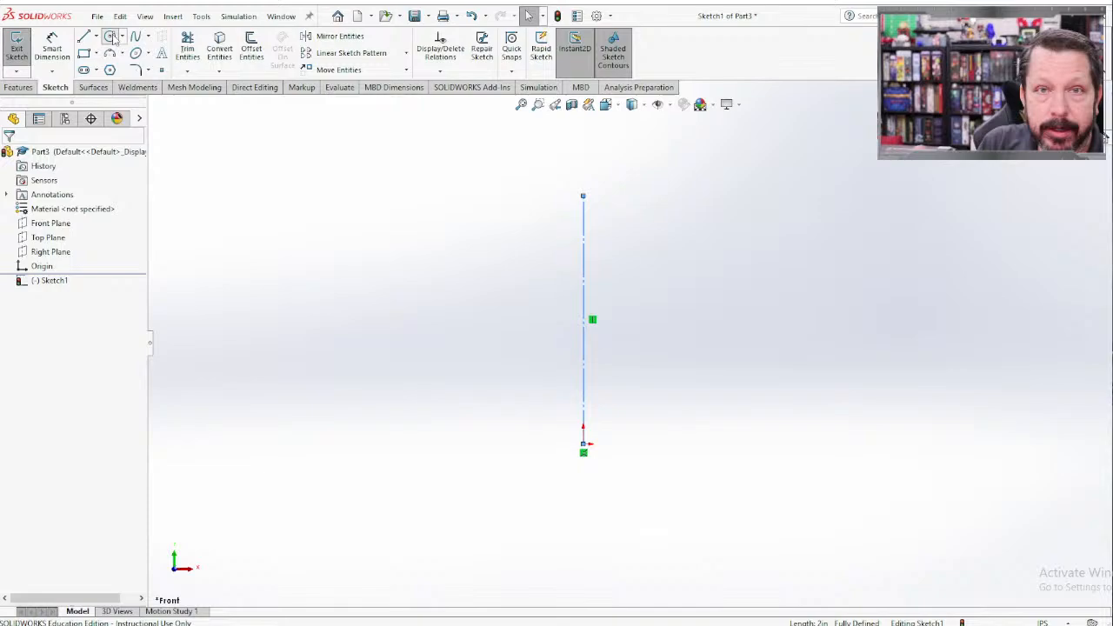
left_click(583, 449)
left_click(502, 470)
Dimension the circle's diameter and set it to 2.1 in.
right_click_drag(721, 496, 718, 397)
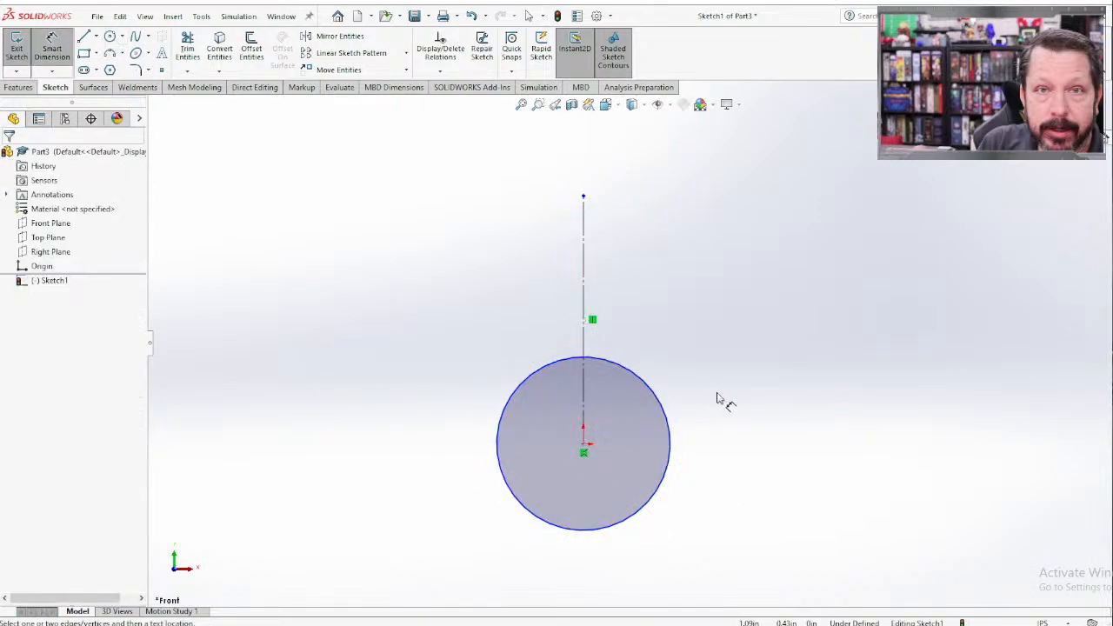
left_click(667, 414)
left_click(743, 396)
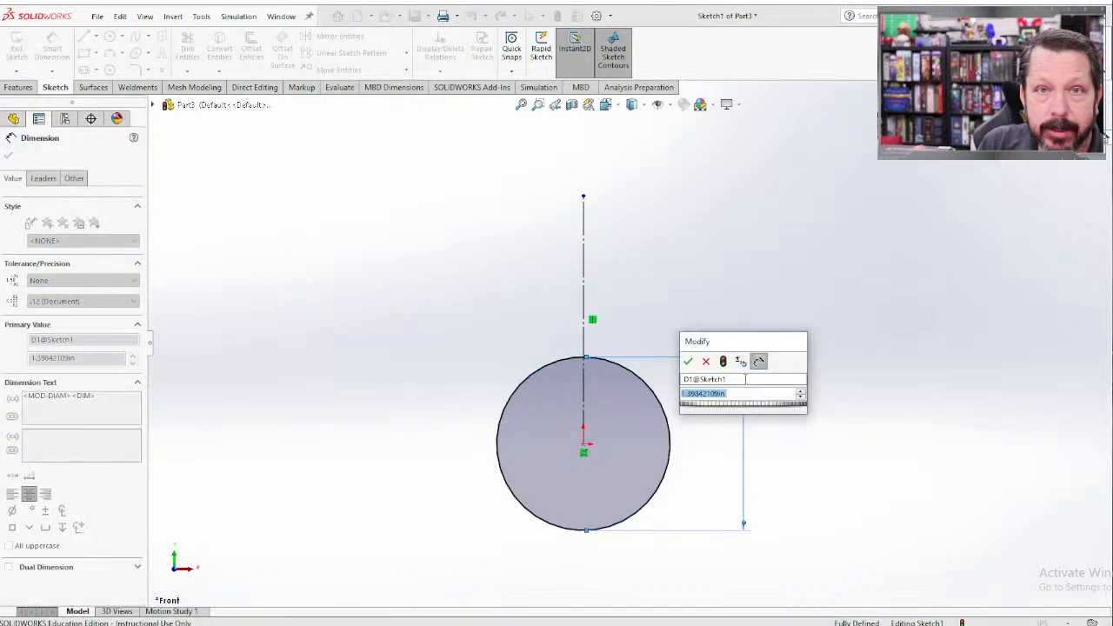
type("1")
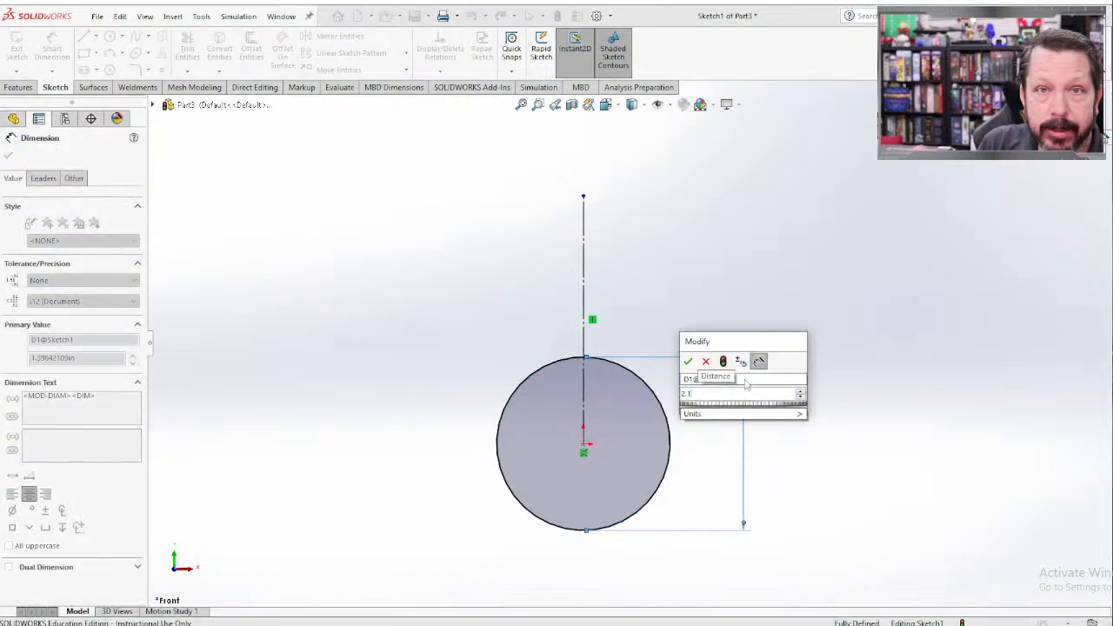
key("Return")
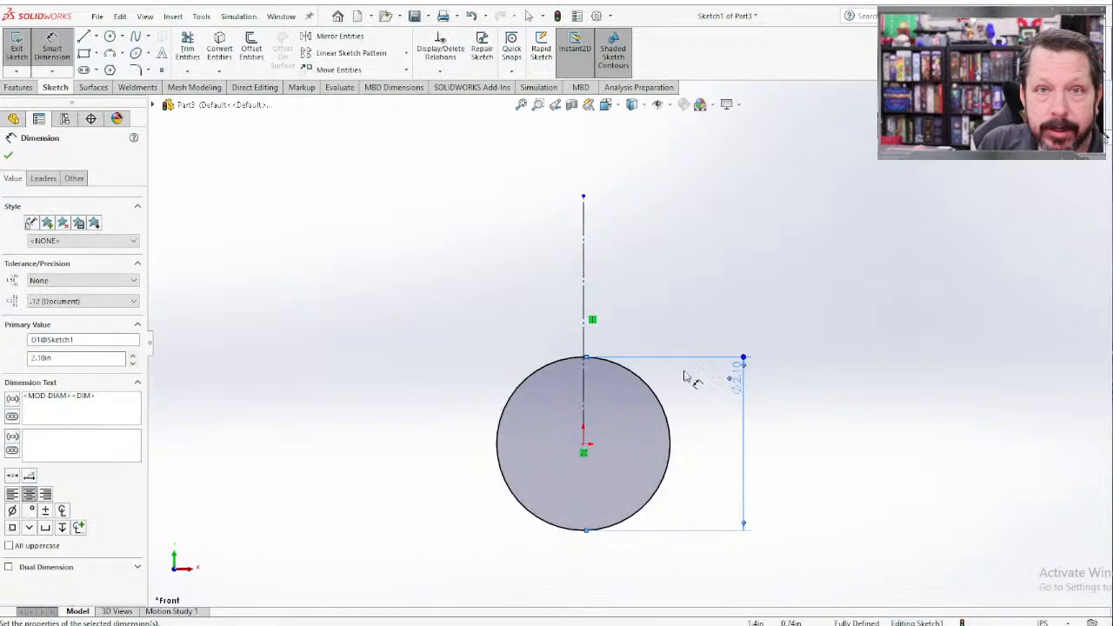
left_click(585, 198)
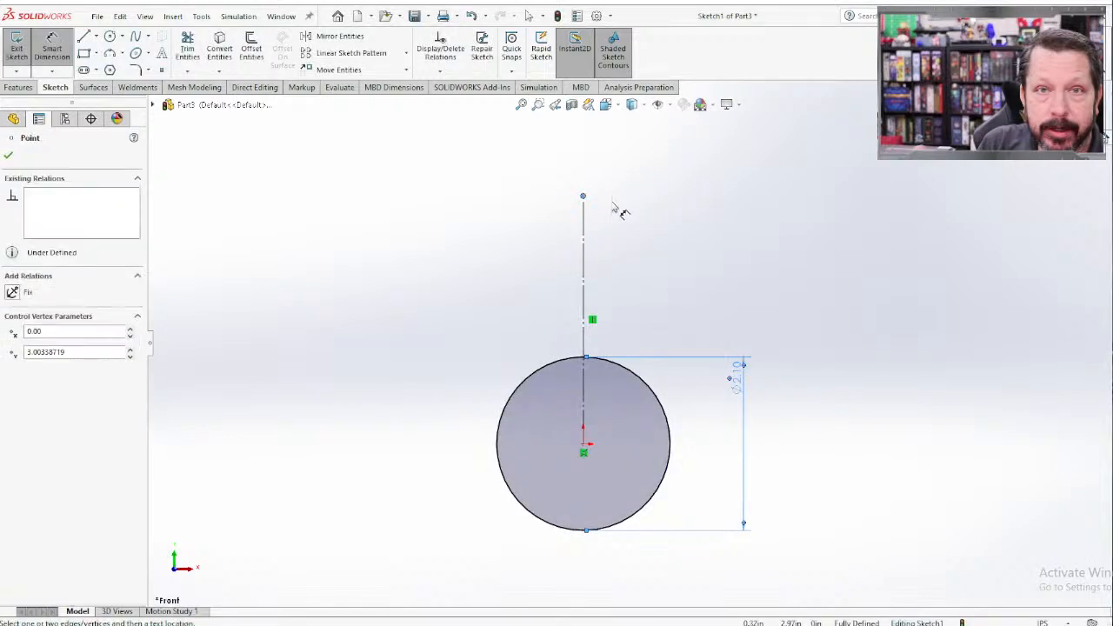
left_click(513, 216)
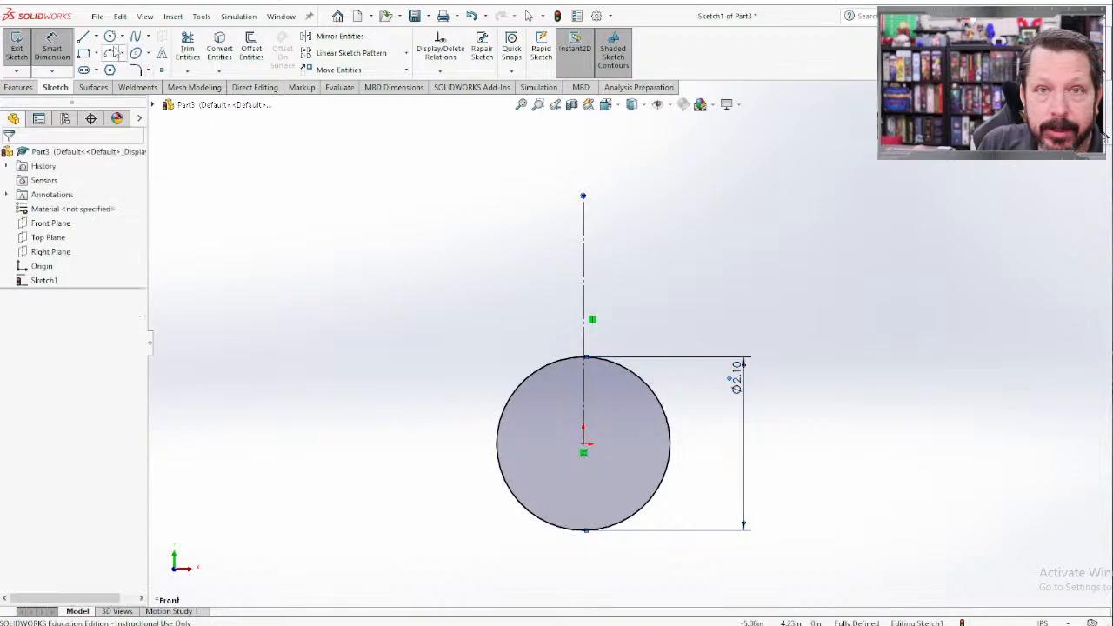
Sketch a circle about 1.26 in in diameter centred on the upper endpoint of the vertical construction line.
left_click(109, 37)
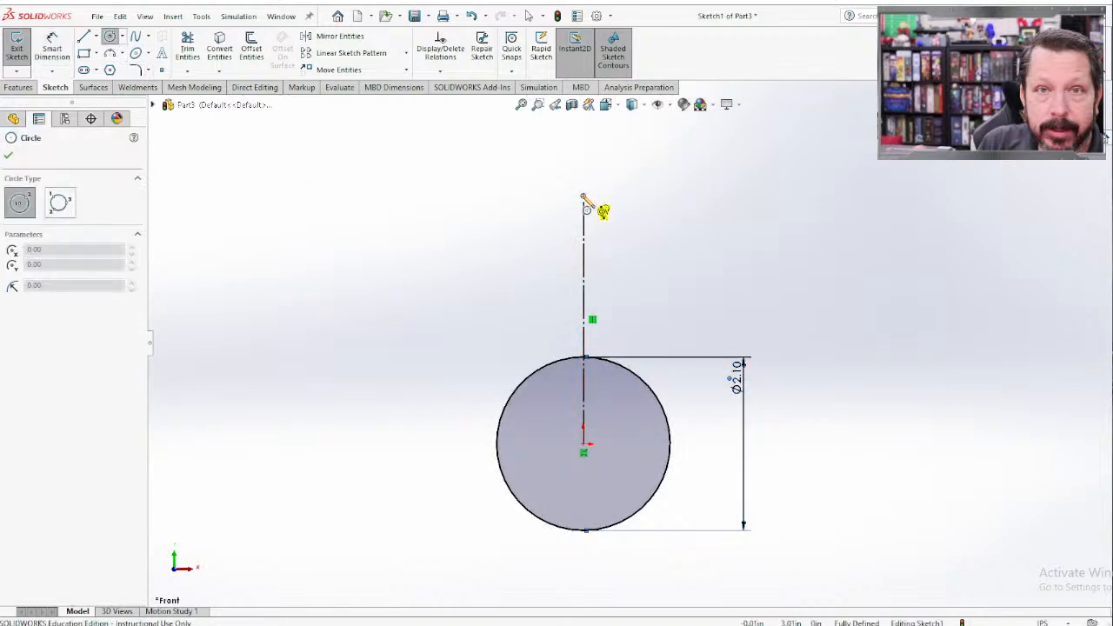
left_click(583, 196)
left_click(604, 246)
Dimension the upper circle's diameter and set it to 0.9 in.
right_click_drag(661, 170, 660, 132)
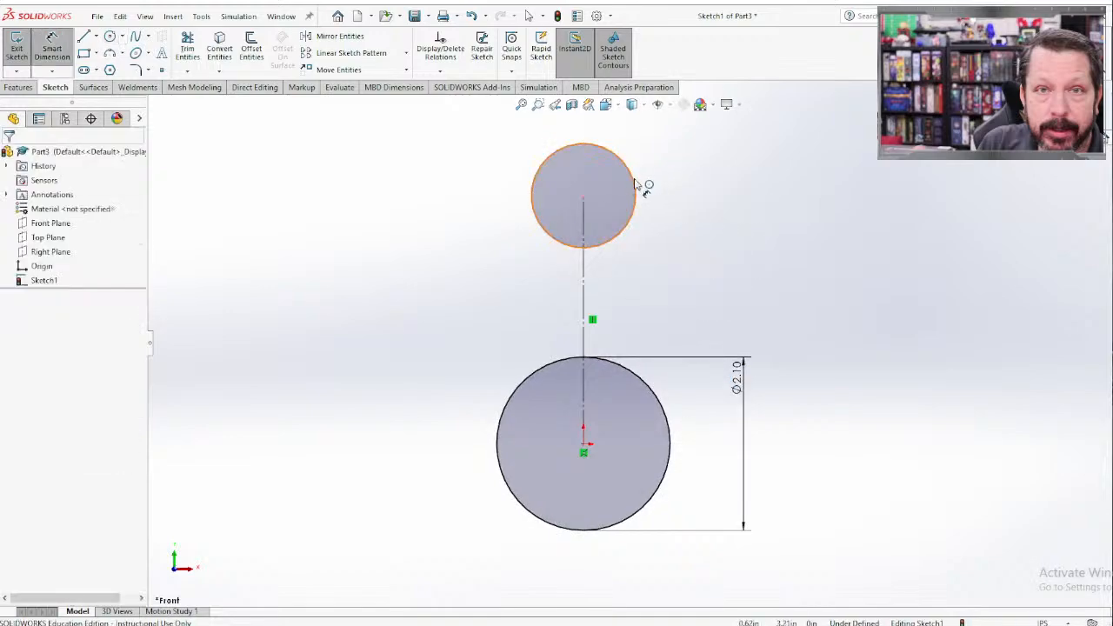
left_click(635, 185)
left_click(701, 178)
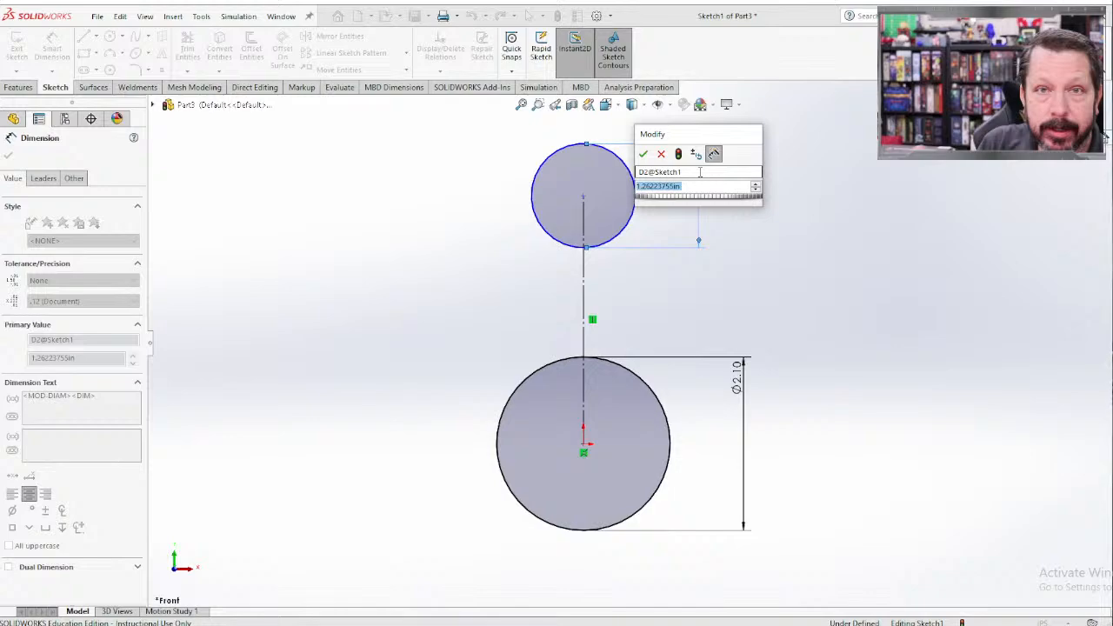
type(".9")
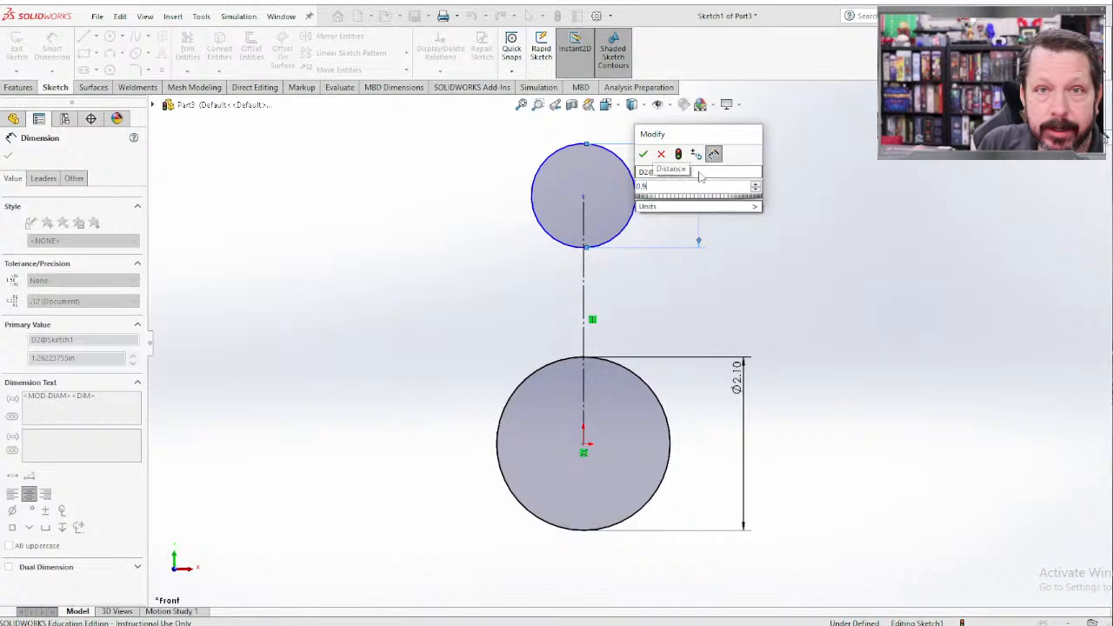
key("Return")
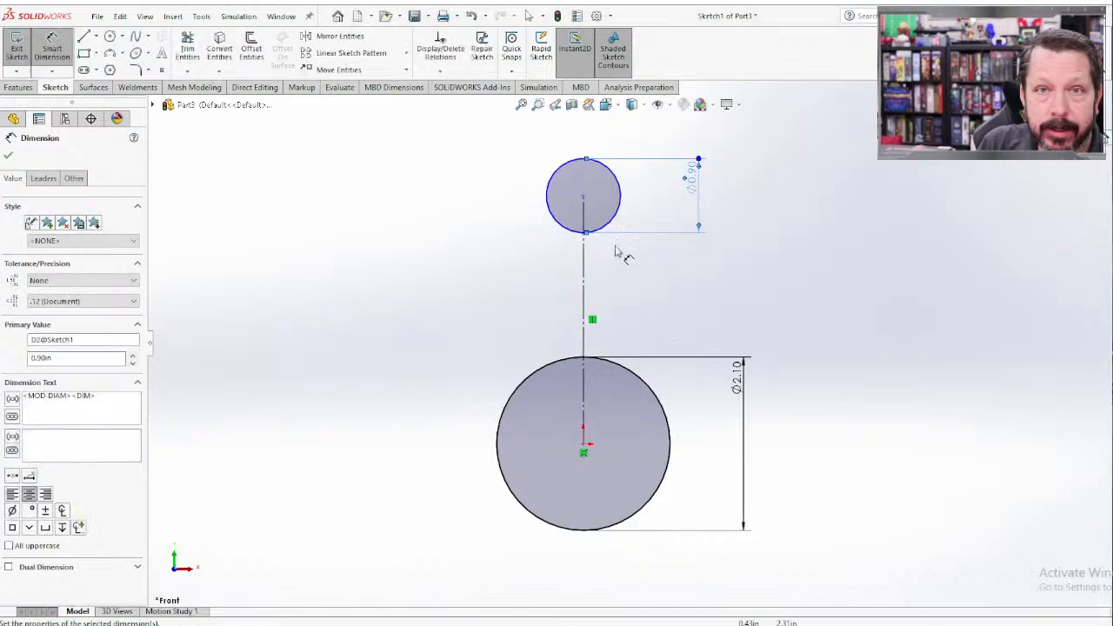
Dimension the vertical distance between the centres of the upper and lower circles and set it to 5.7 in.
left_click(583, 197)
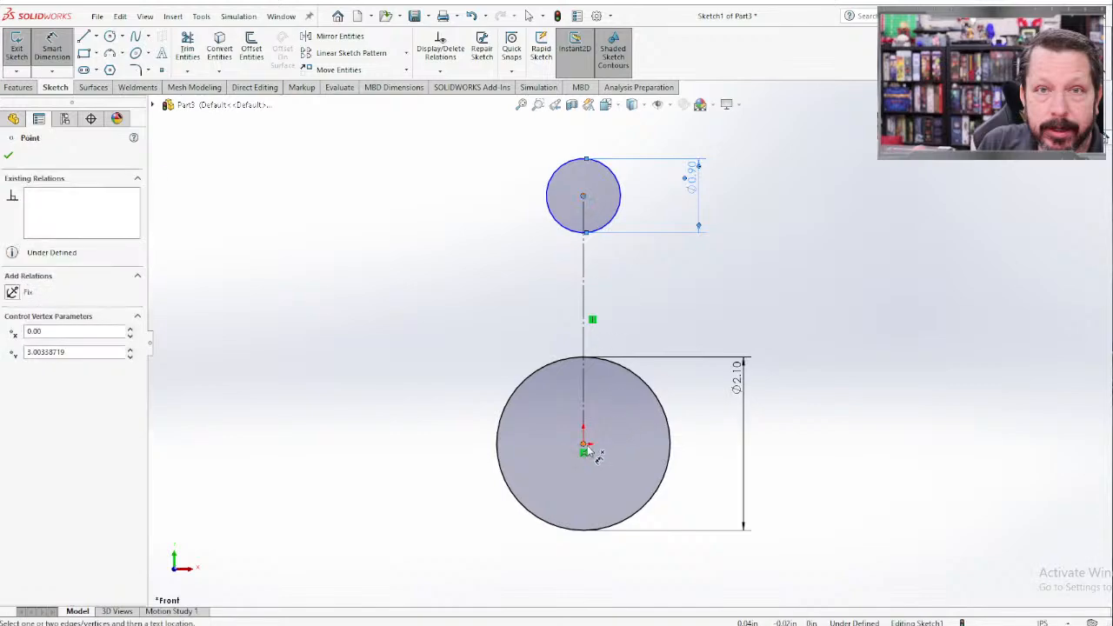
left_click(584, 445)
left_click(456, 332)
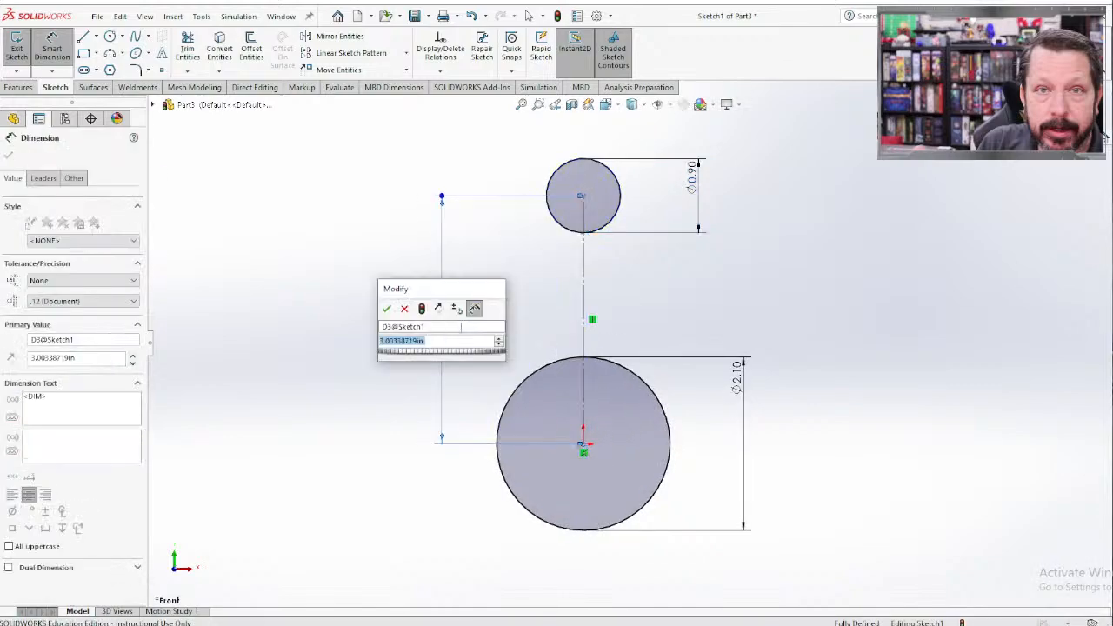
type("5.7in")
key("Return")
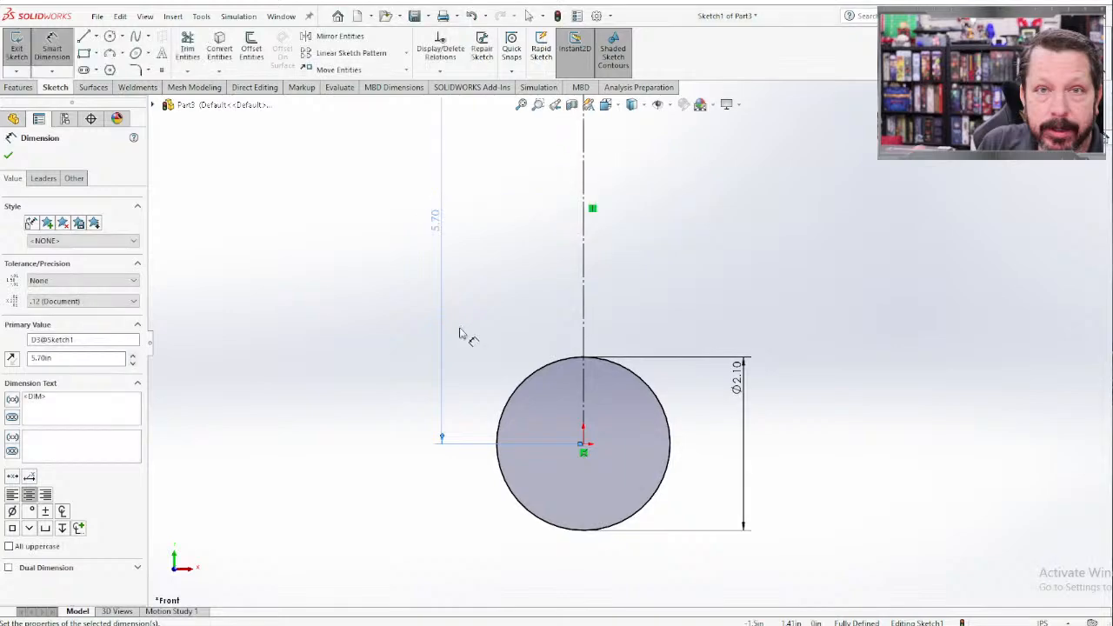
scroll(626, 287, "up", 2)
scroll(706, 188, "up", 2)
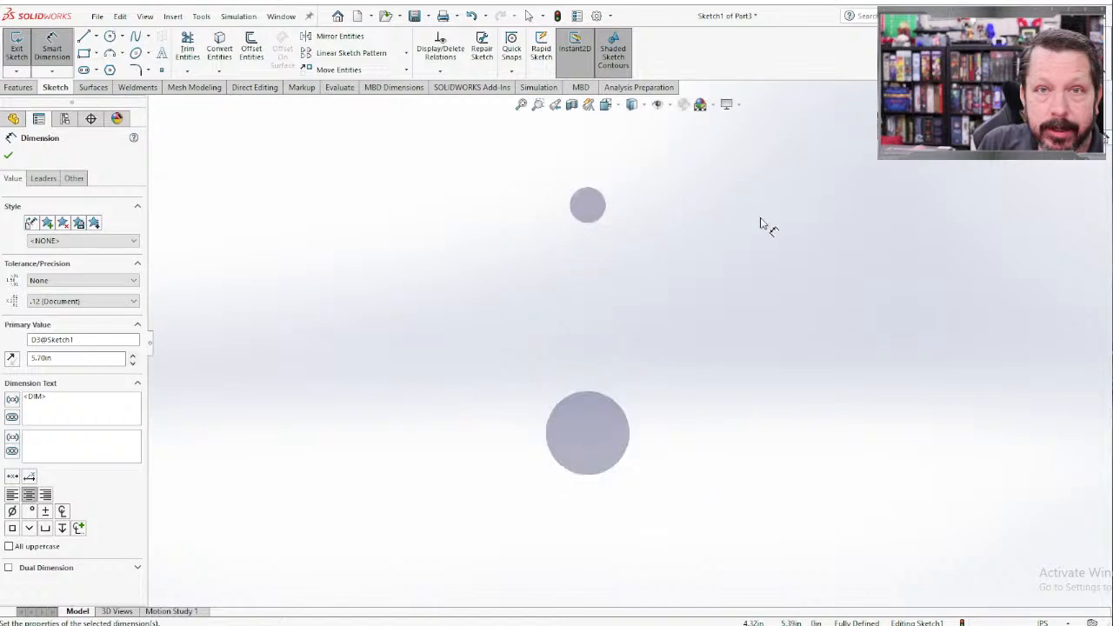
scroll(621, 292, "up", 2)
scroll(621, 292, "down", 1)
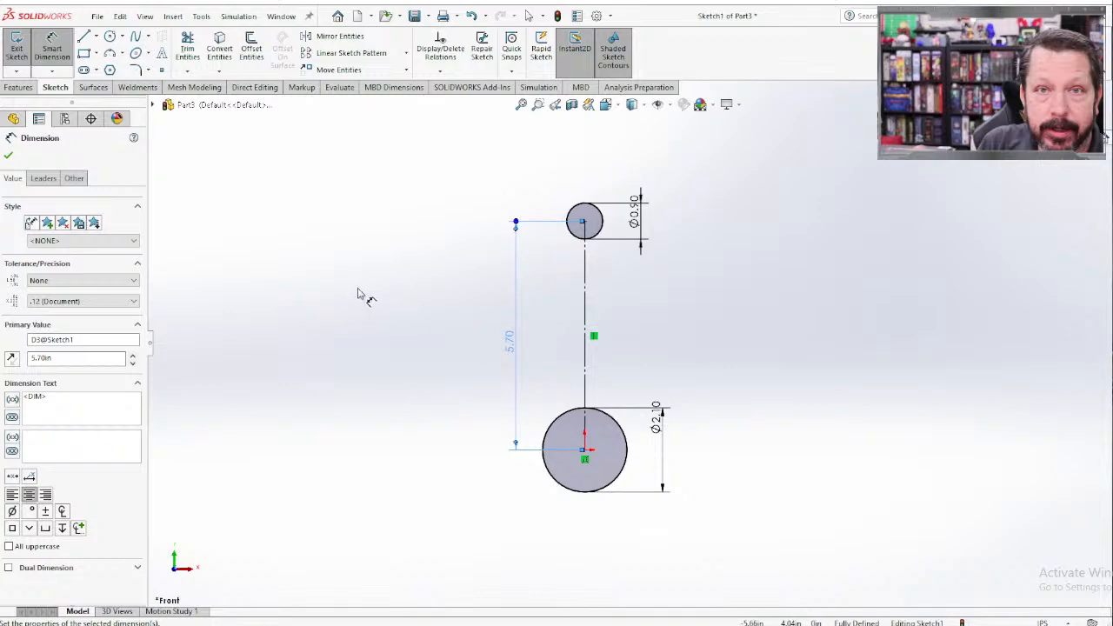
left_click(8, 154)
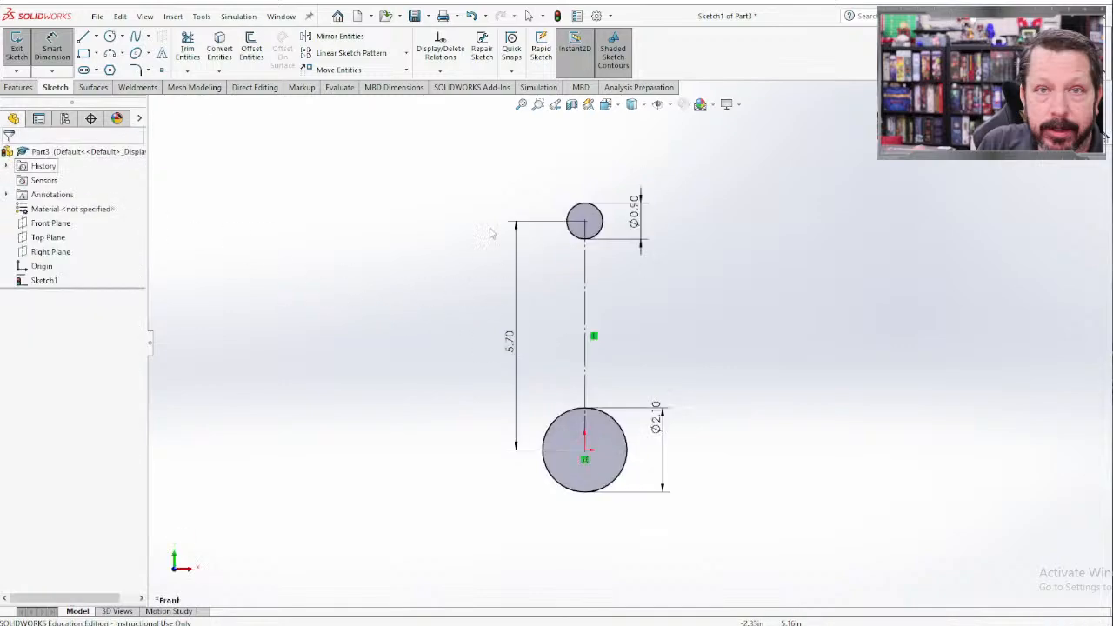
key("Escape")
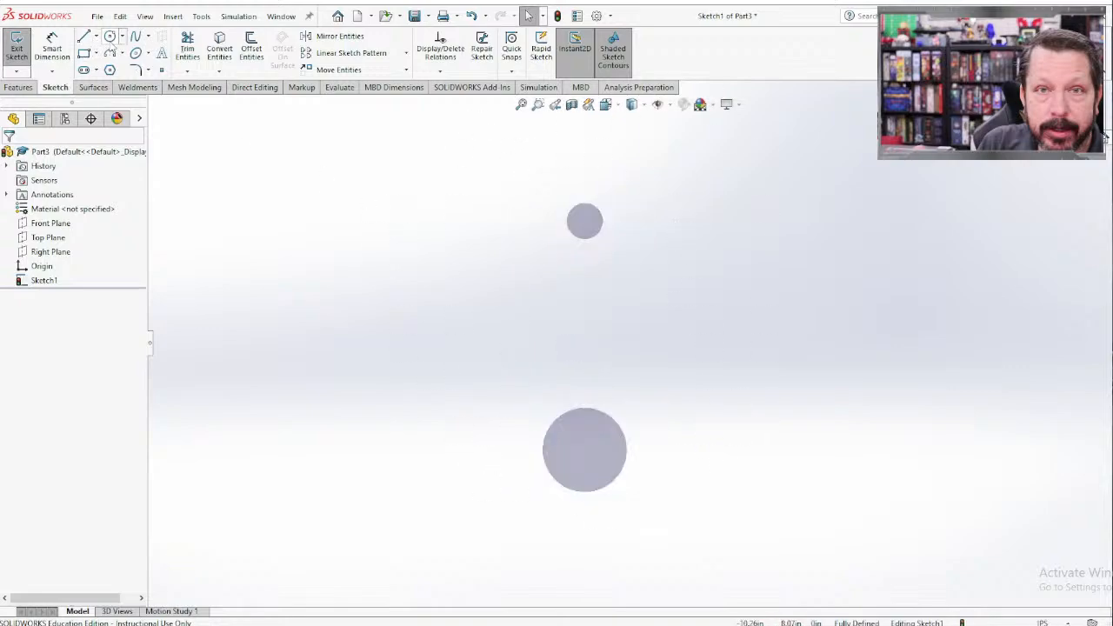
Sketch a circle about 1.61 in in diameter, concentric with and around the upper 0.9 in circle.
left_click(110, 38)
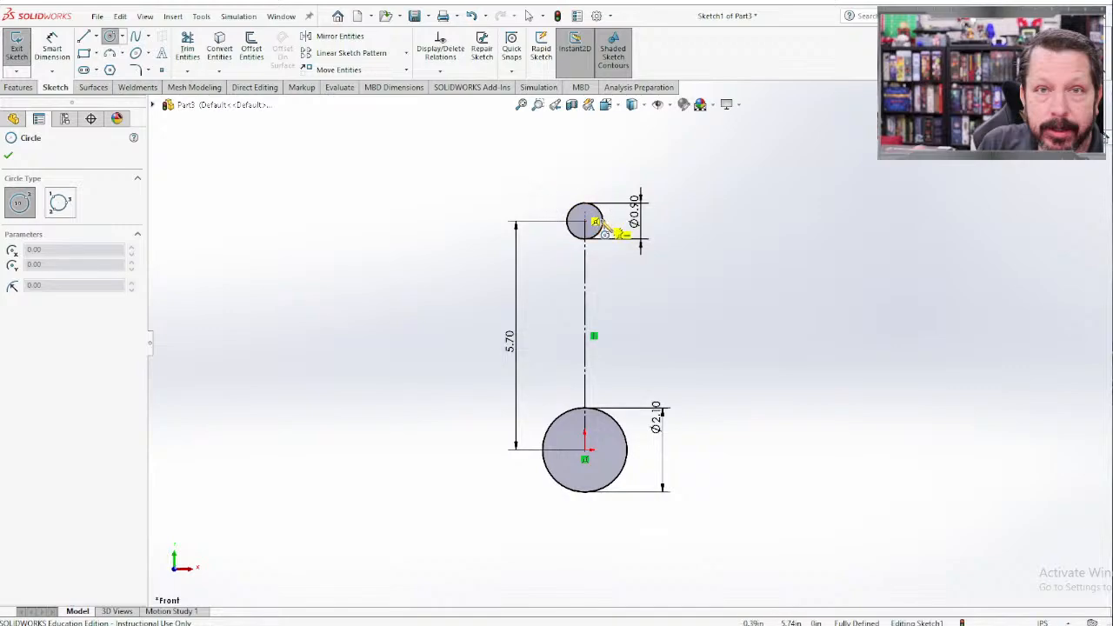
left_click_drag(585, 221, 561, 198)
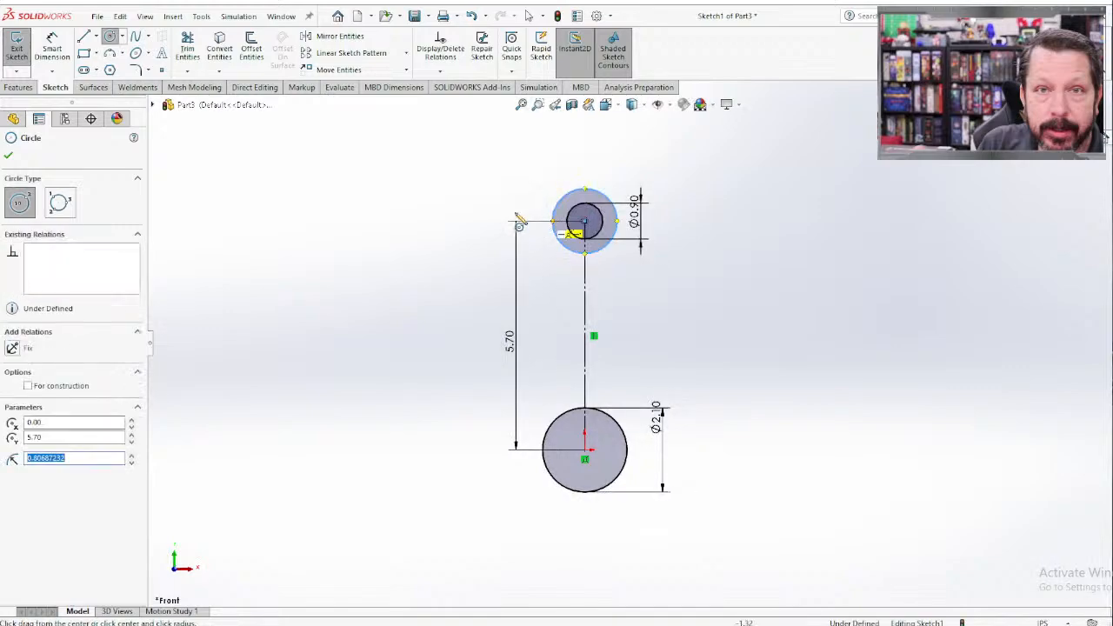
scroll(542, 181, "up", 1)
scroll(690, 207, "down", 3)
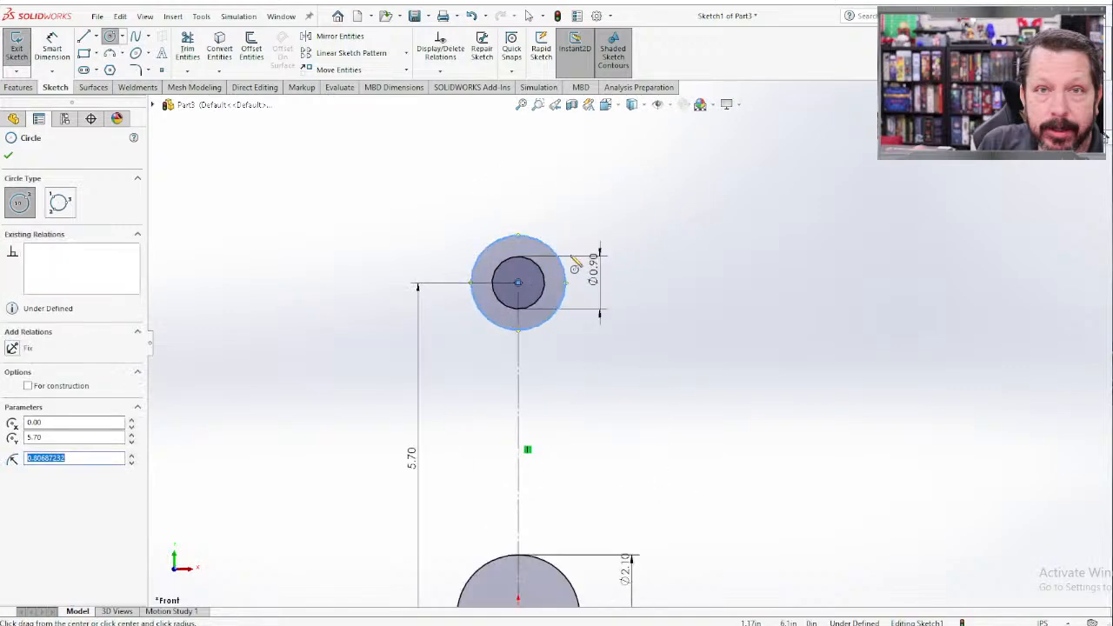
Dimension the upper outer circle's diameter and set it to 1.3 in.
right_click_drag(771, 242, 767, 207)
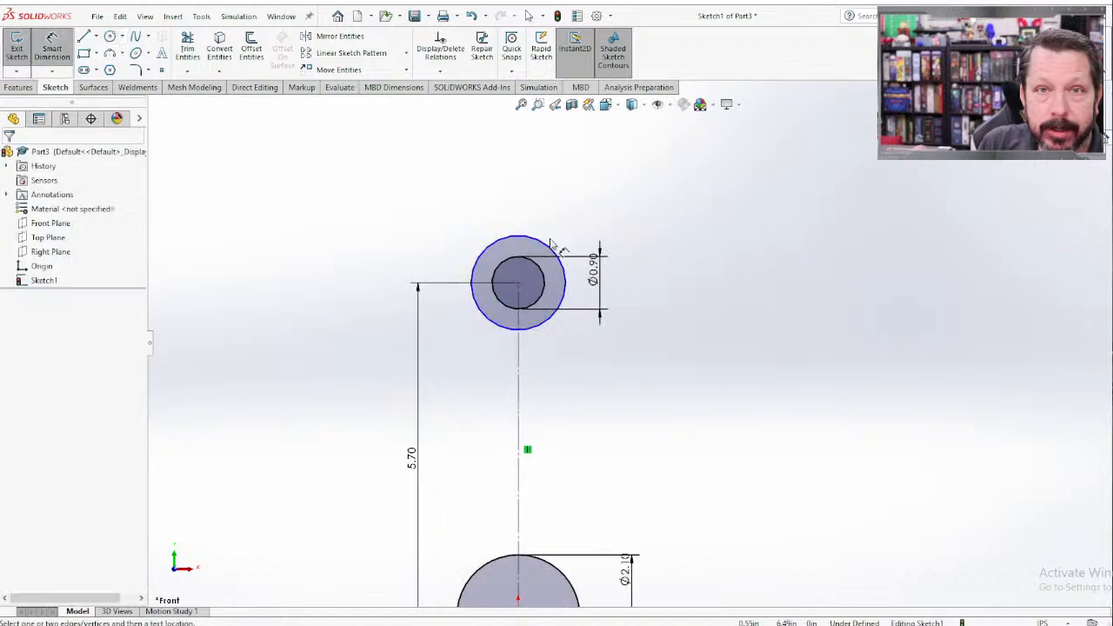
left_click(556, 256)
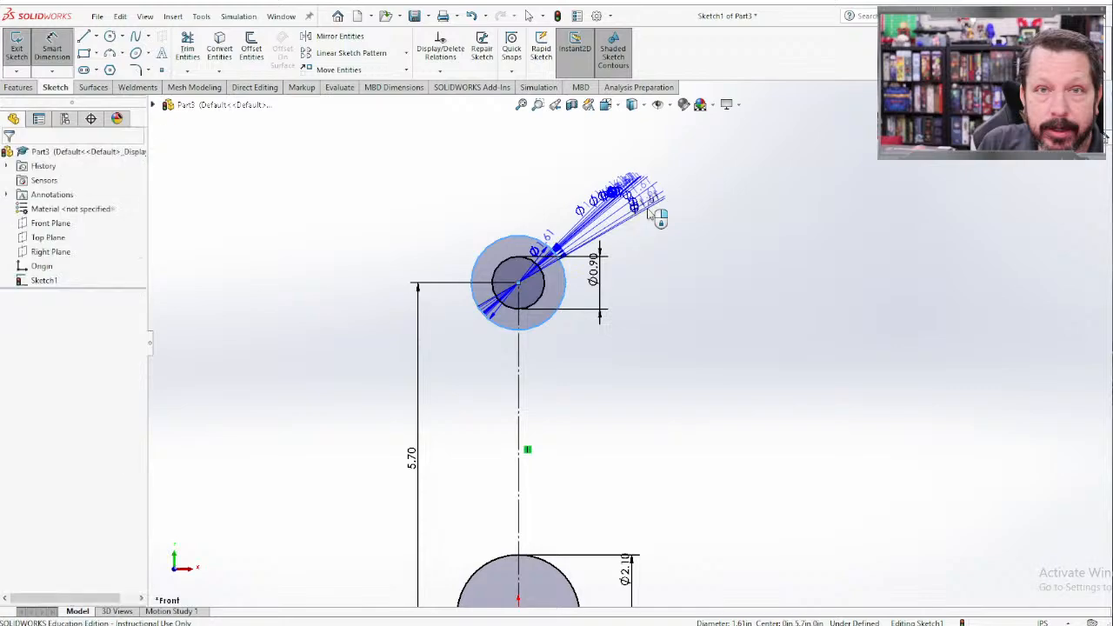
left_click(648, 217)
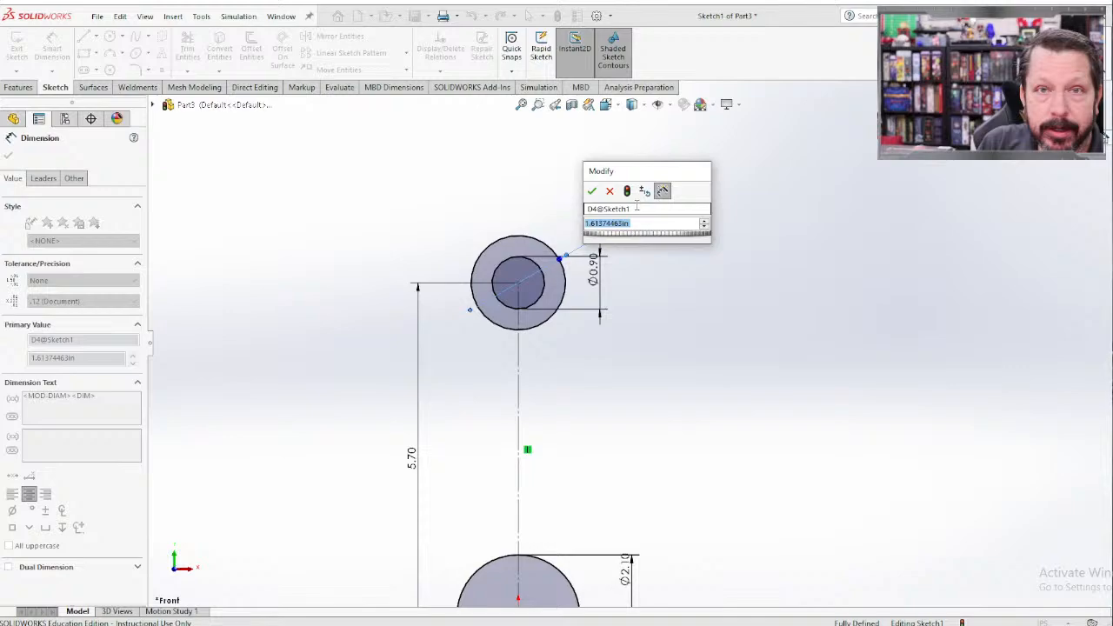
type("1.3")
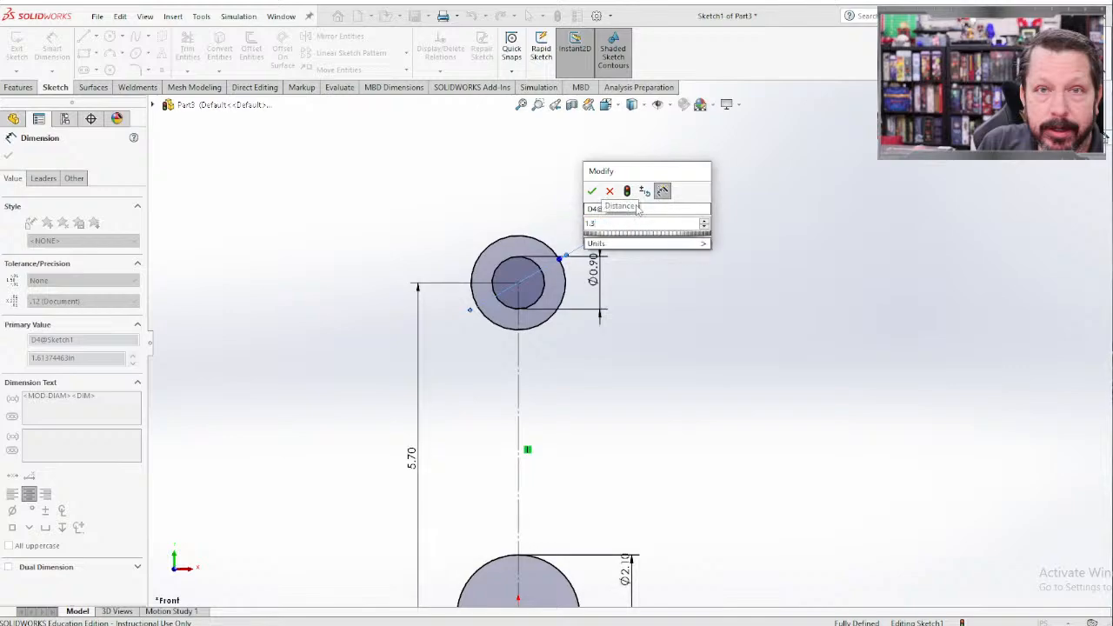
key("Return")
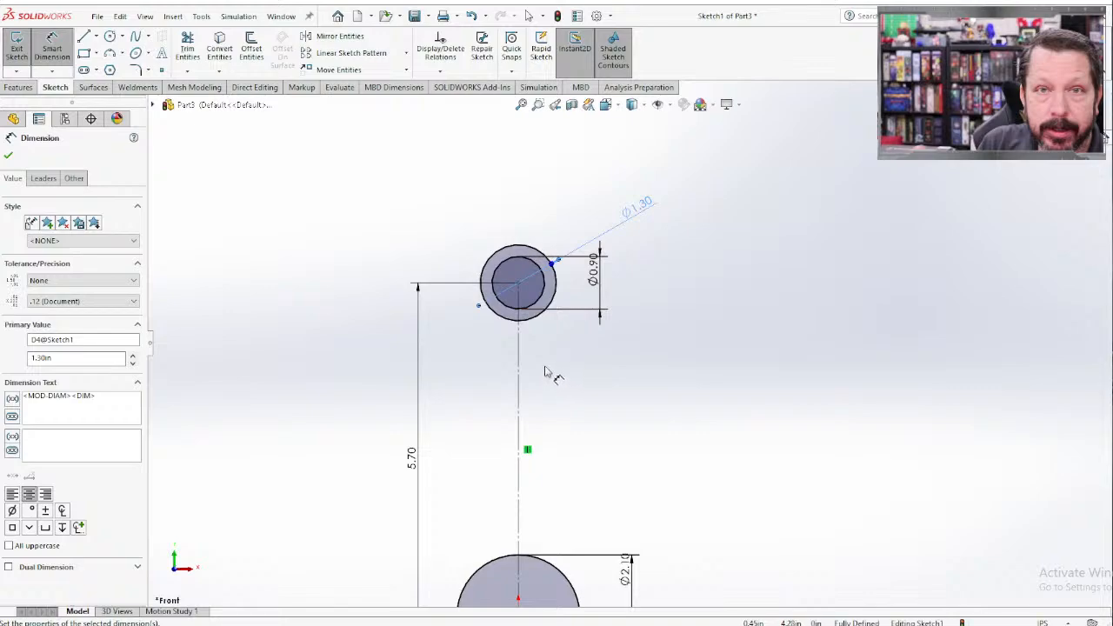
Sketch a circle centred on the origin around the 2.1 in circle and set its radius to 2.7 in.
scroll(538, 371, "down", 3)
scroll(541, 374, "up", 4)
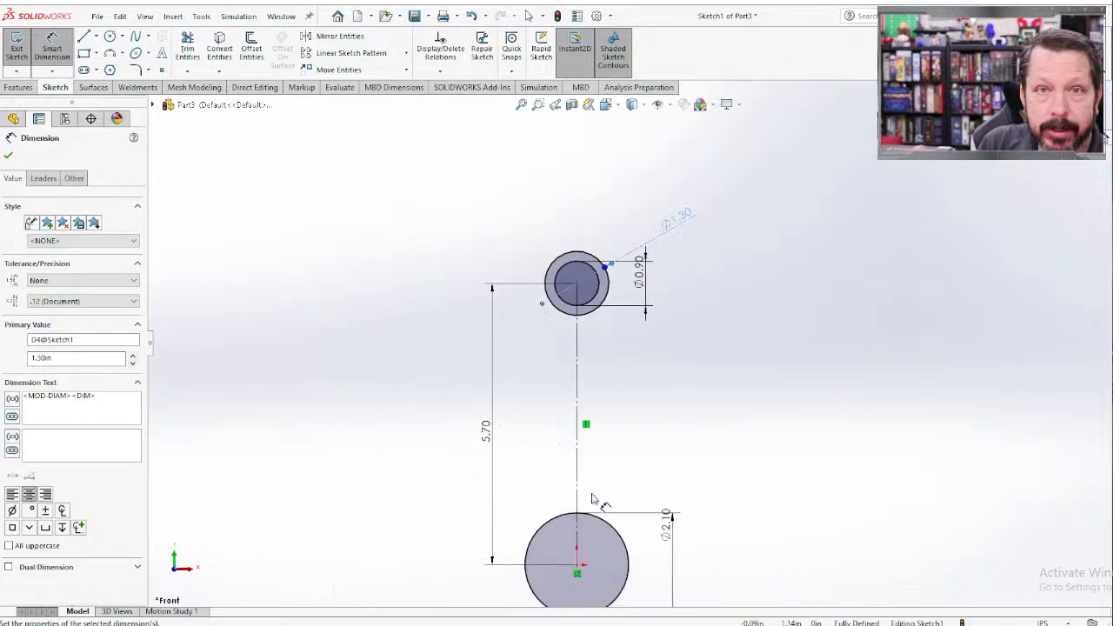
scroll(649, 570, "down", 2)
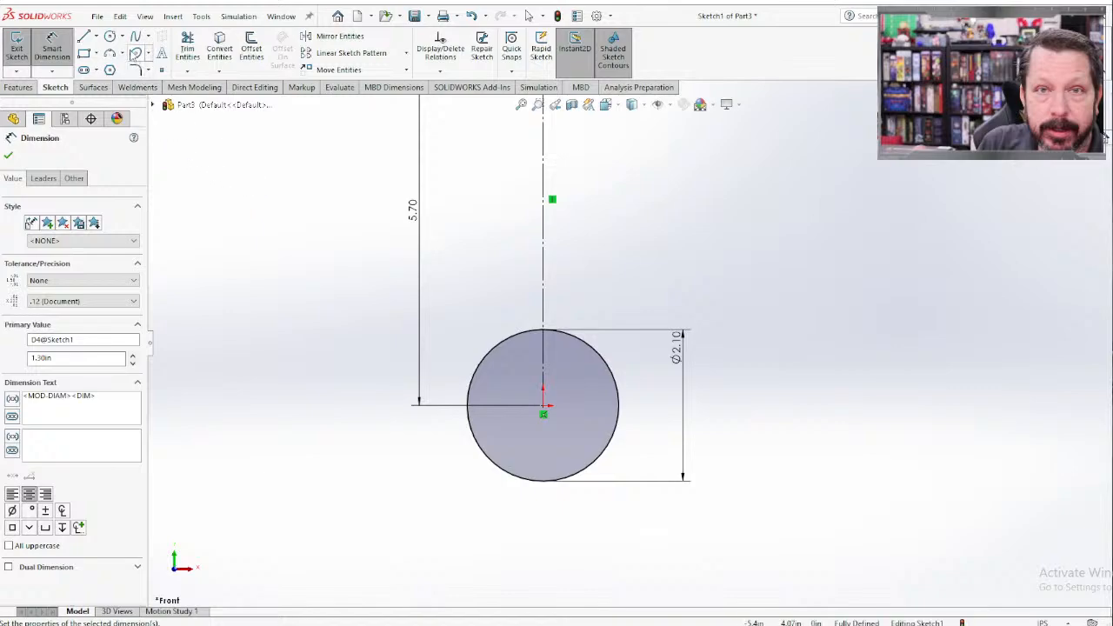
left_click(110, 36)
left_click_drag(543, 409, 659, 447)
scroll(658, 440, "up", 1)
scroll(633, 351, "up", 2)
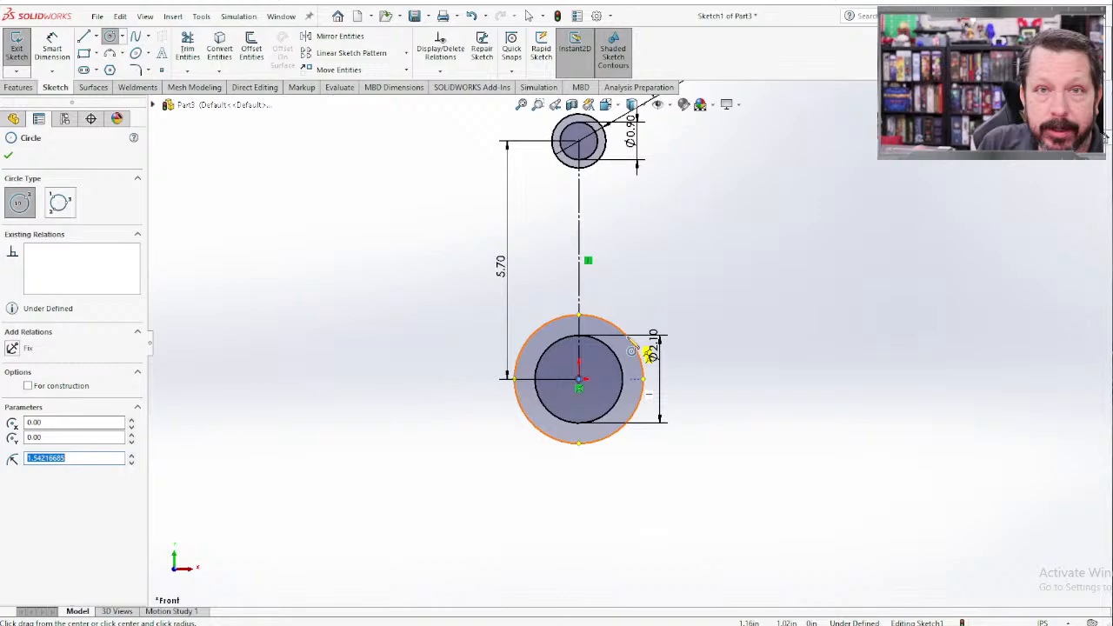
type("2.7")
key("Return")
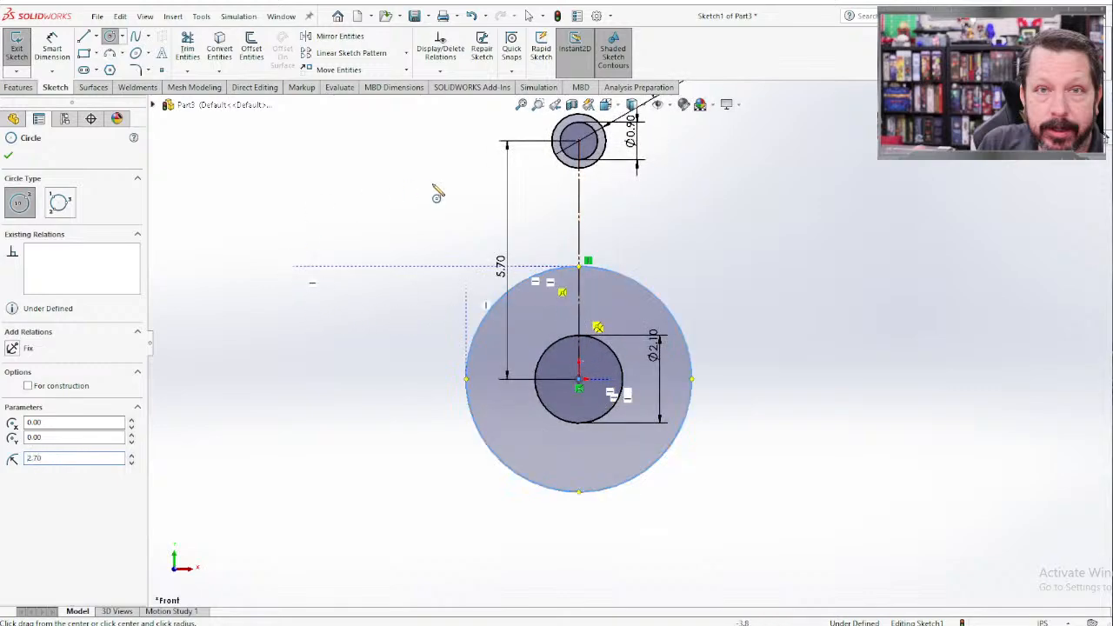
Dimension the lower outer circle's diameter and set it to 2.7 in.
right_click_drag(767, 420, 735, 304)
left_click(675, 318)
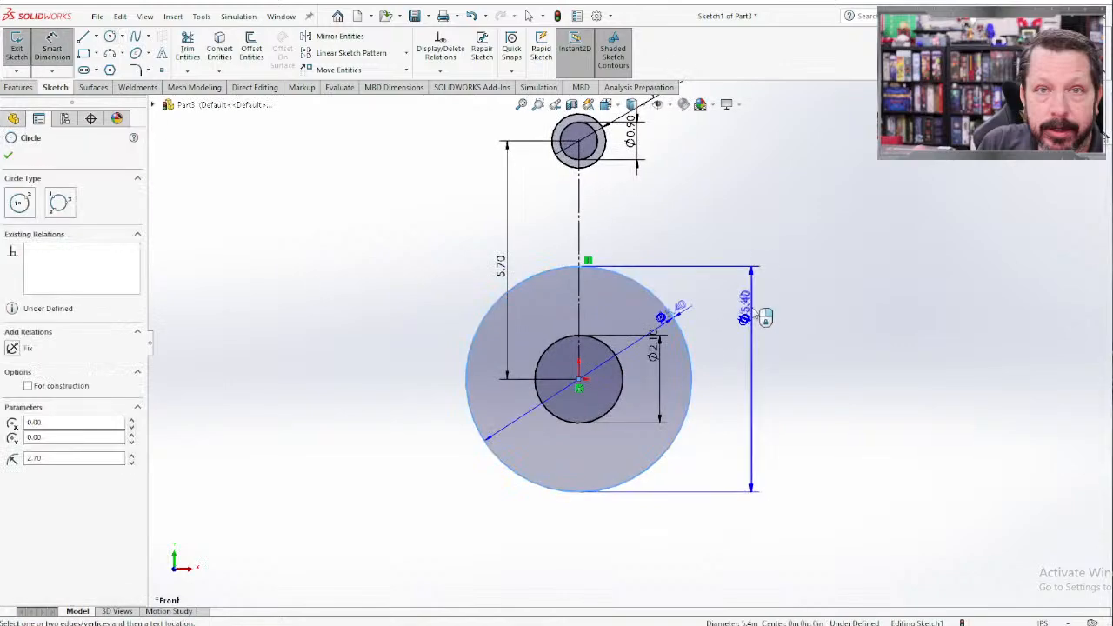
left_click(754, 308)
left_click(750, 309)
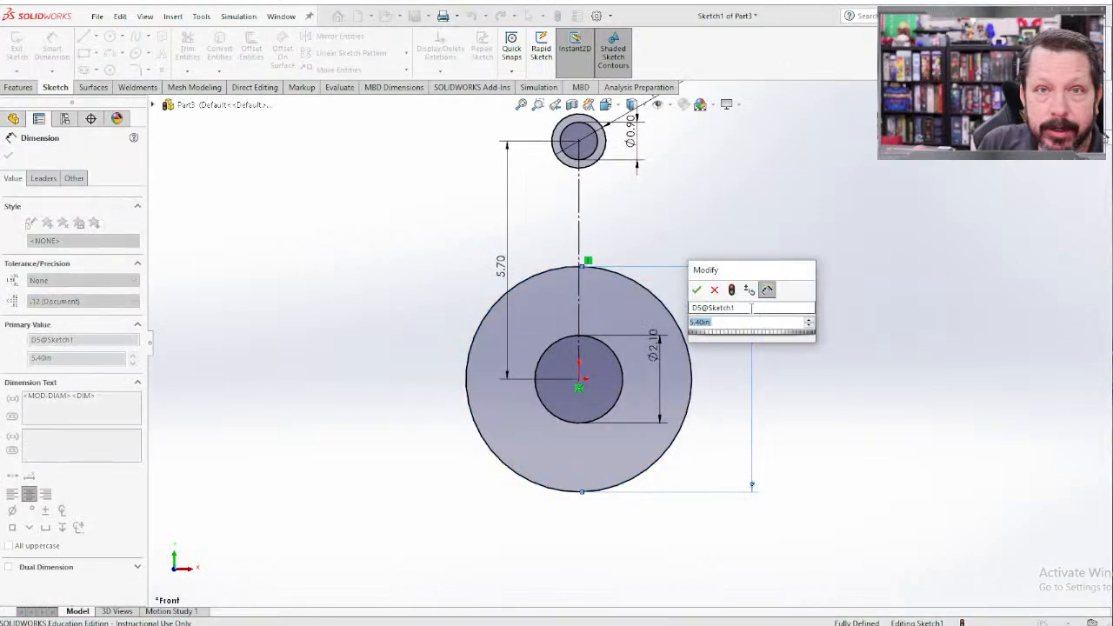
type("2.7")
key("Return")
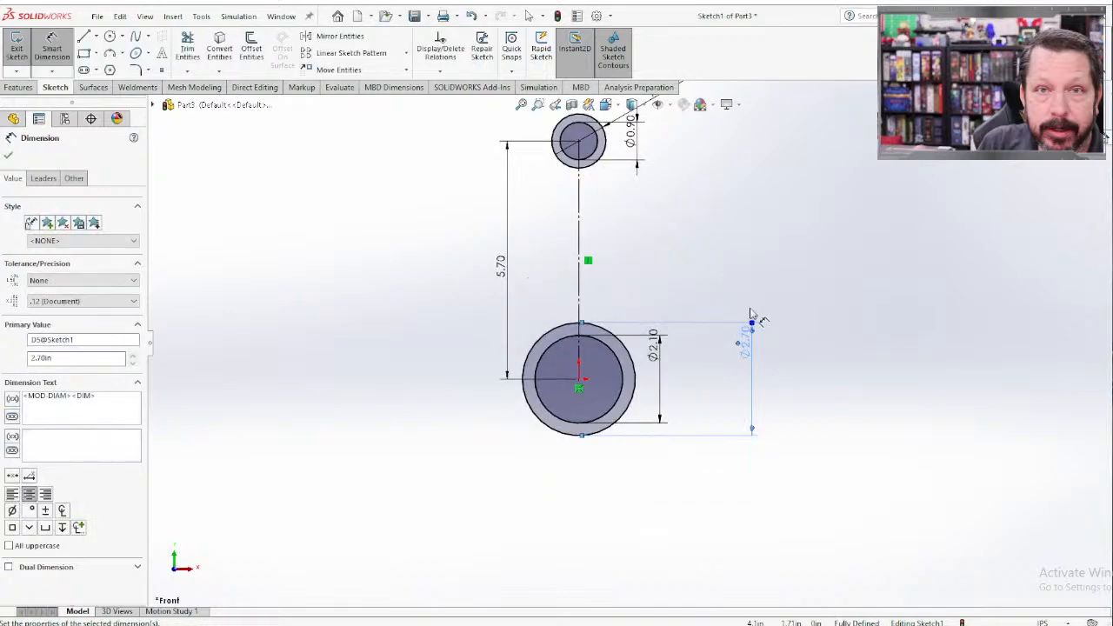
Sketch a line about 5.42 in long joining the left sides of the upper and lower outer circles.
scroll(603, 437, "down", 1)
scroll(632, 332, "up", 1)
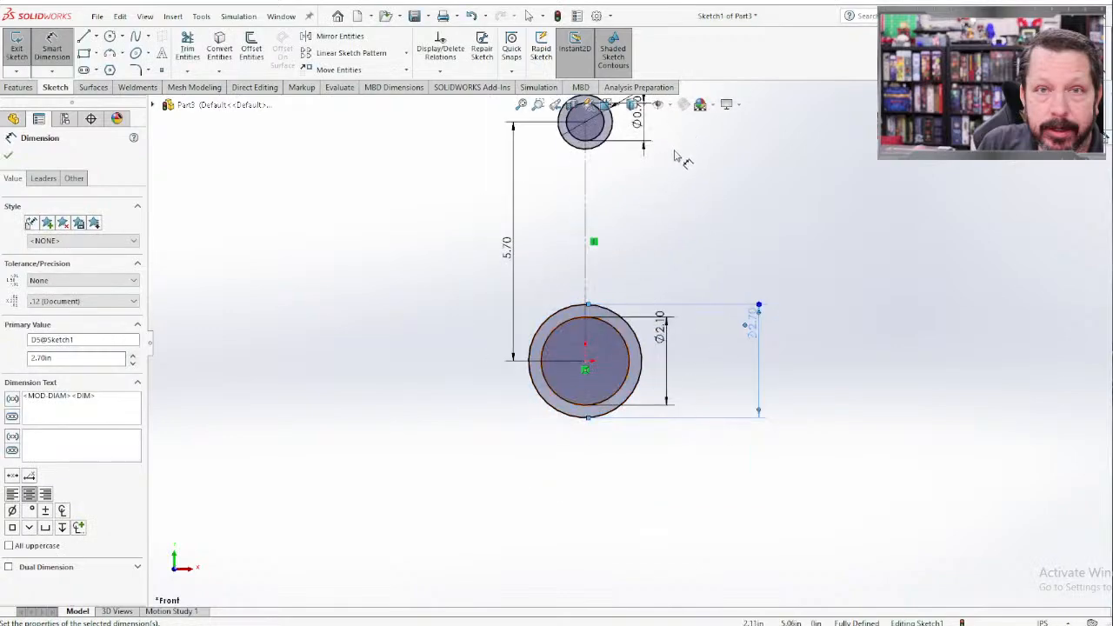
scroll(670, 186, "up", 1)
scroll(670, 204, "down", 1)
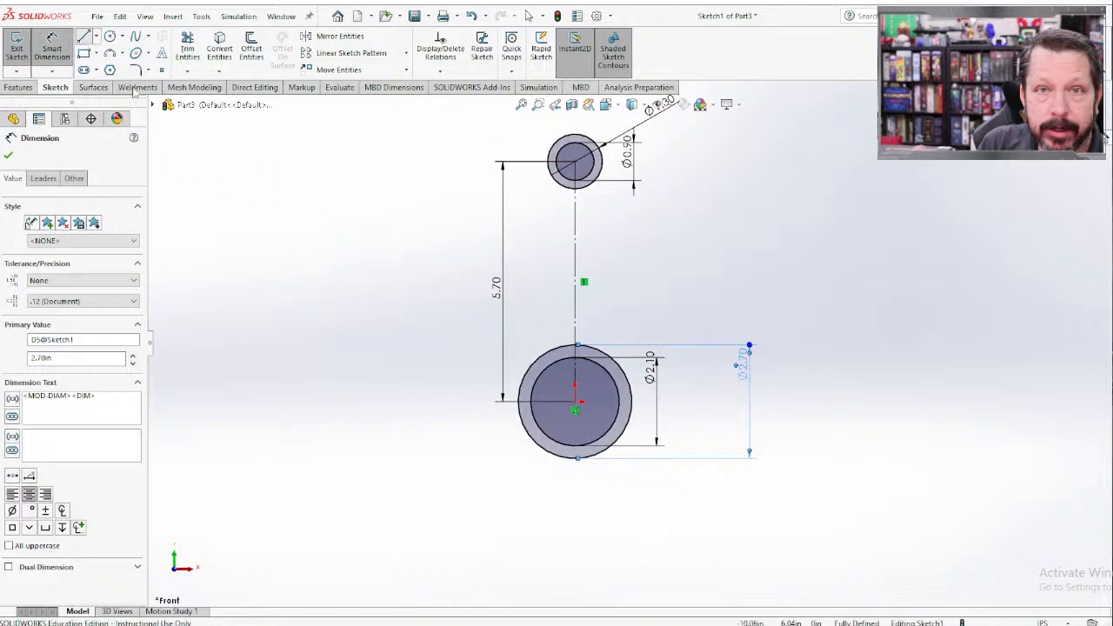
left_click(84, 36)
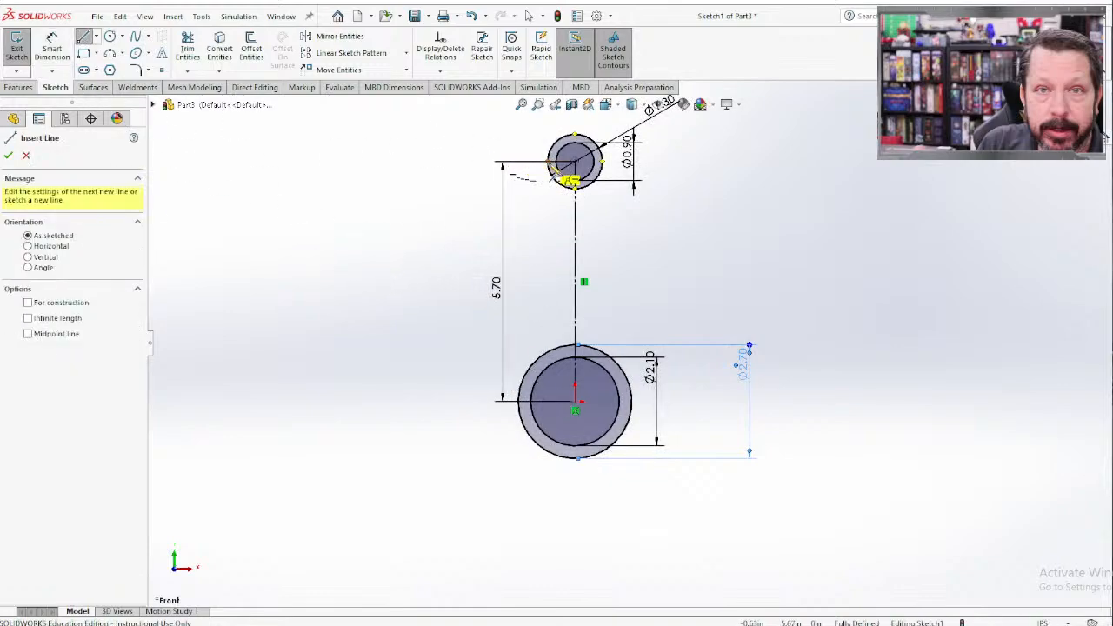
left_click(548, 169)
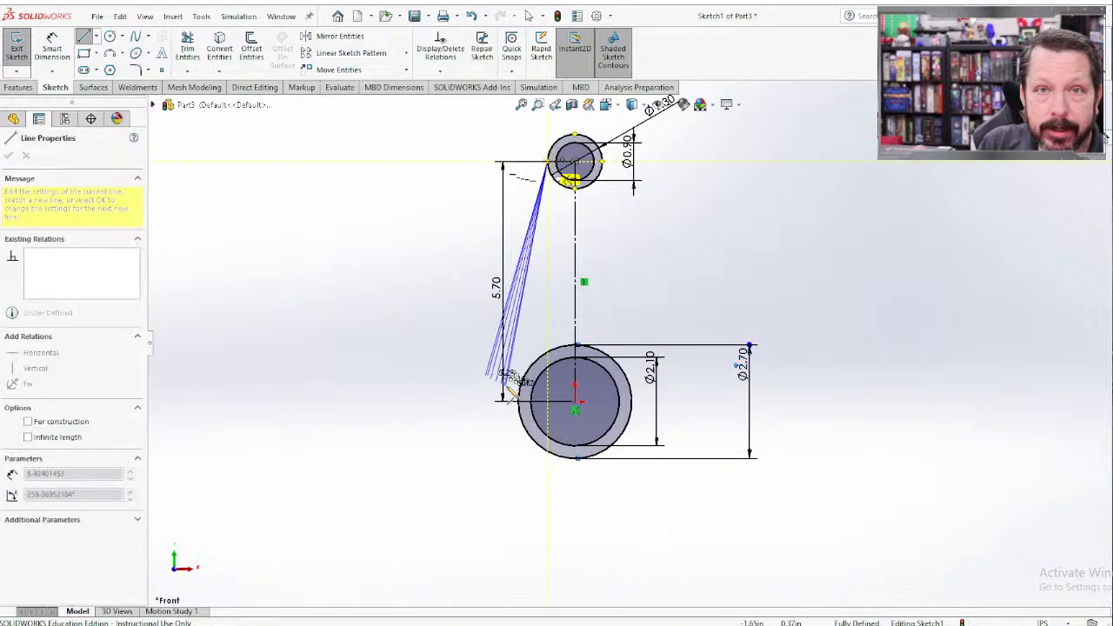
left_click(525, 388)
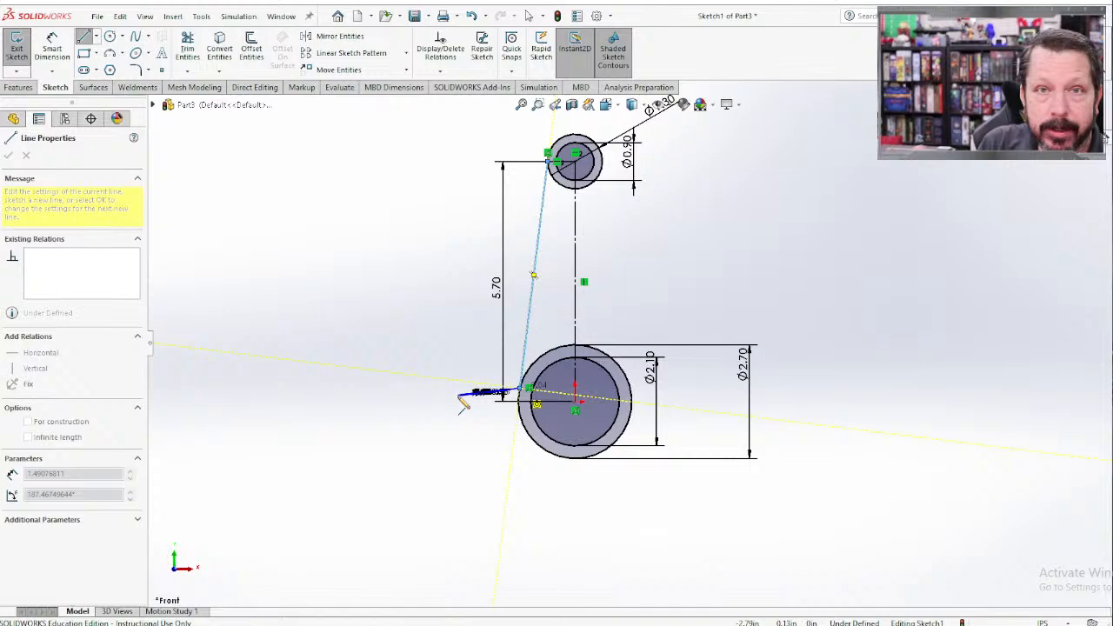
key("Escape")
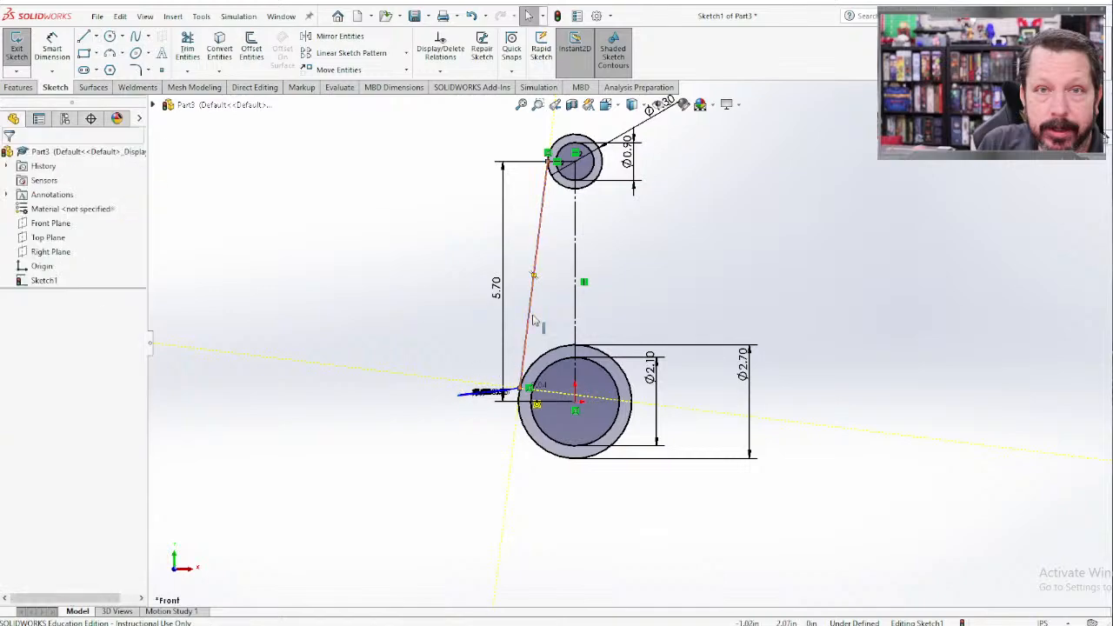
Add a tangent relation between the left side line and the lower outer circle.
left_click(531, 318)
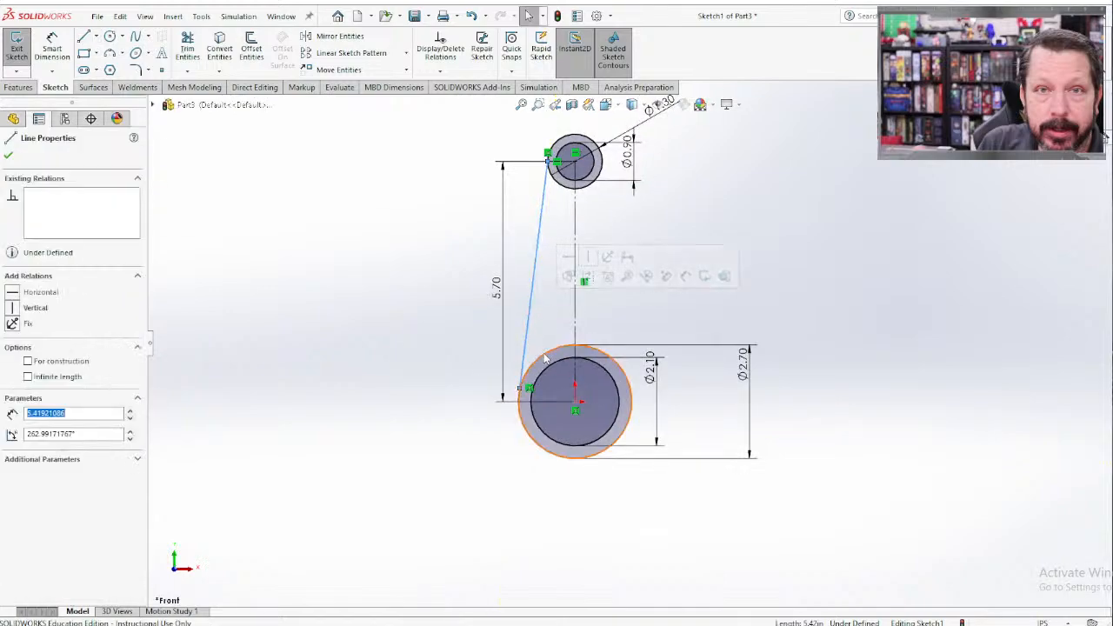
left_click(546, 353, "ctrl")
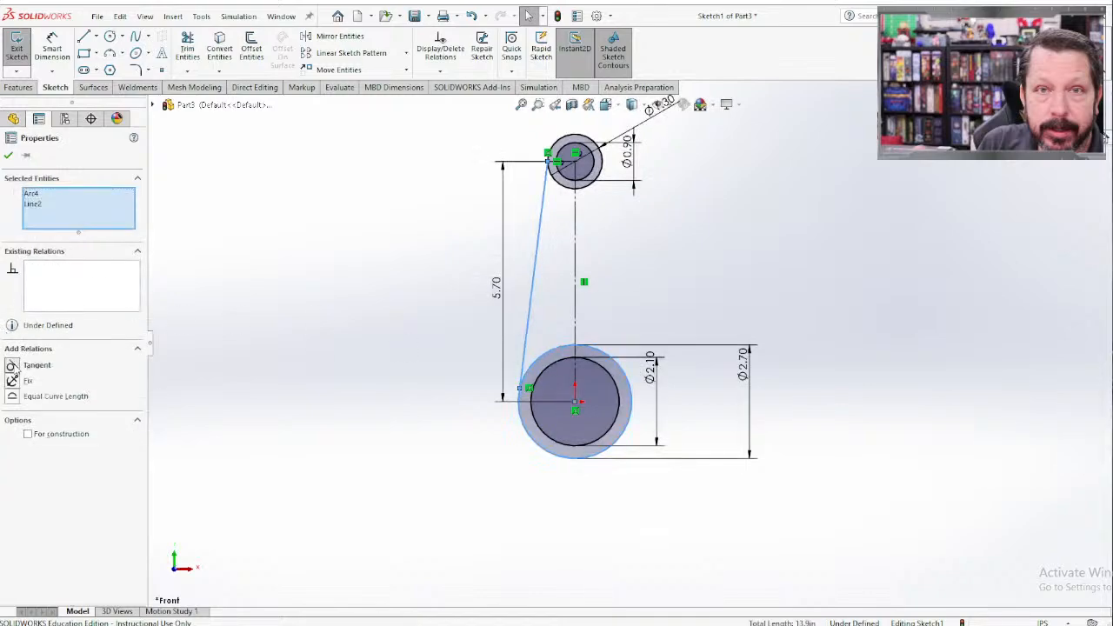
left_click(17, 365)
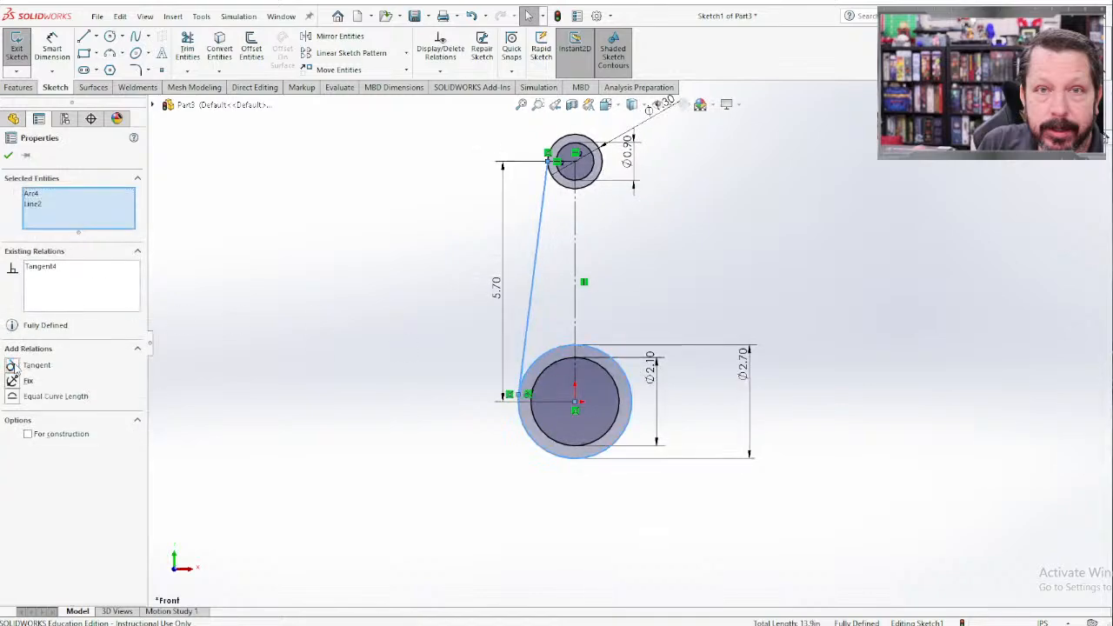
left_click(9, 155)
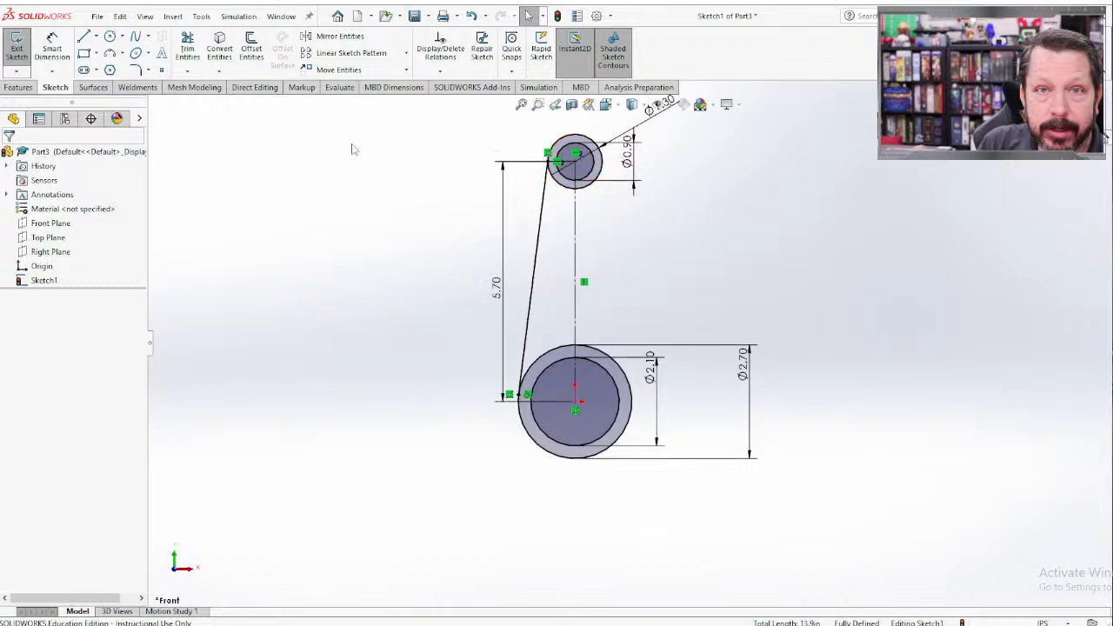
Sketch a line about 5.09 in long joining the right sides of the upper and lower outer circles.
left_click(85, 36)
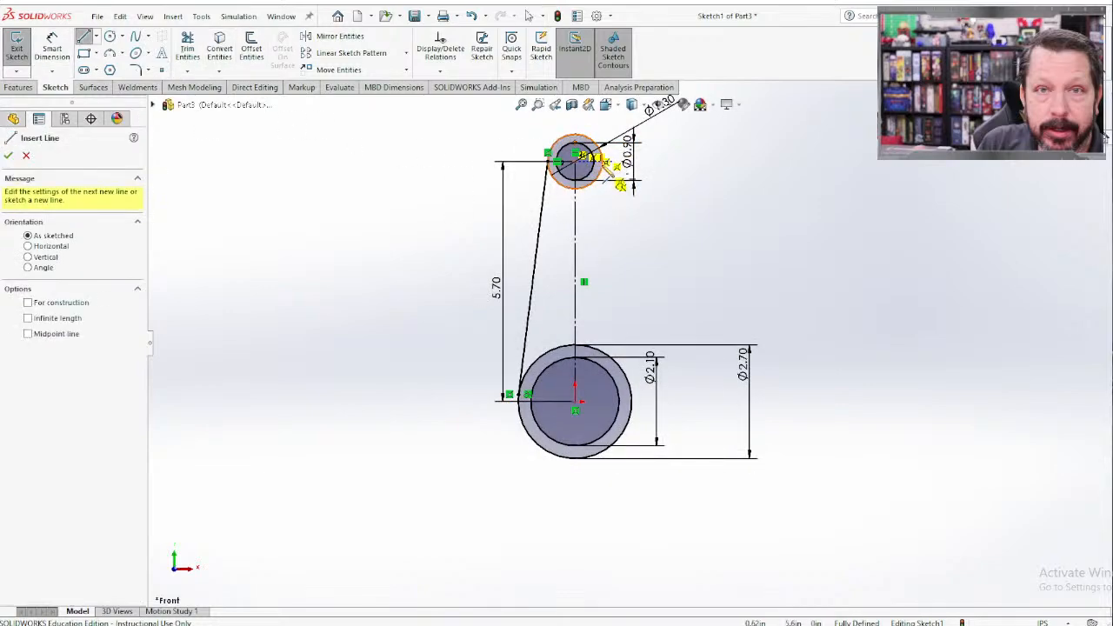
left_click_drag(607, 166, 625, 377)
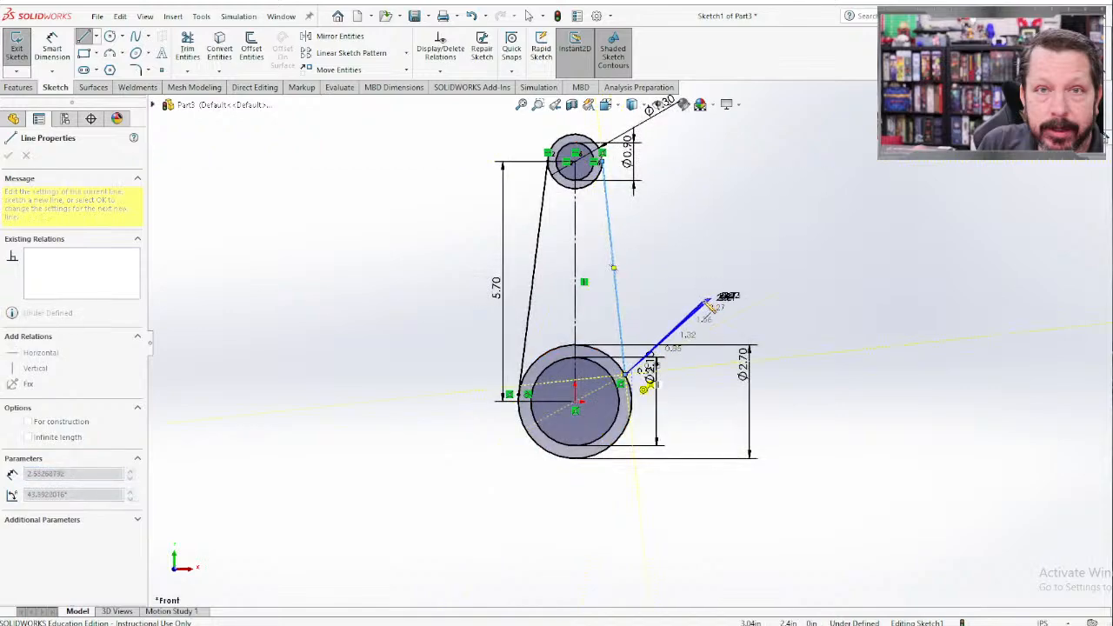
key("Escape")
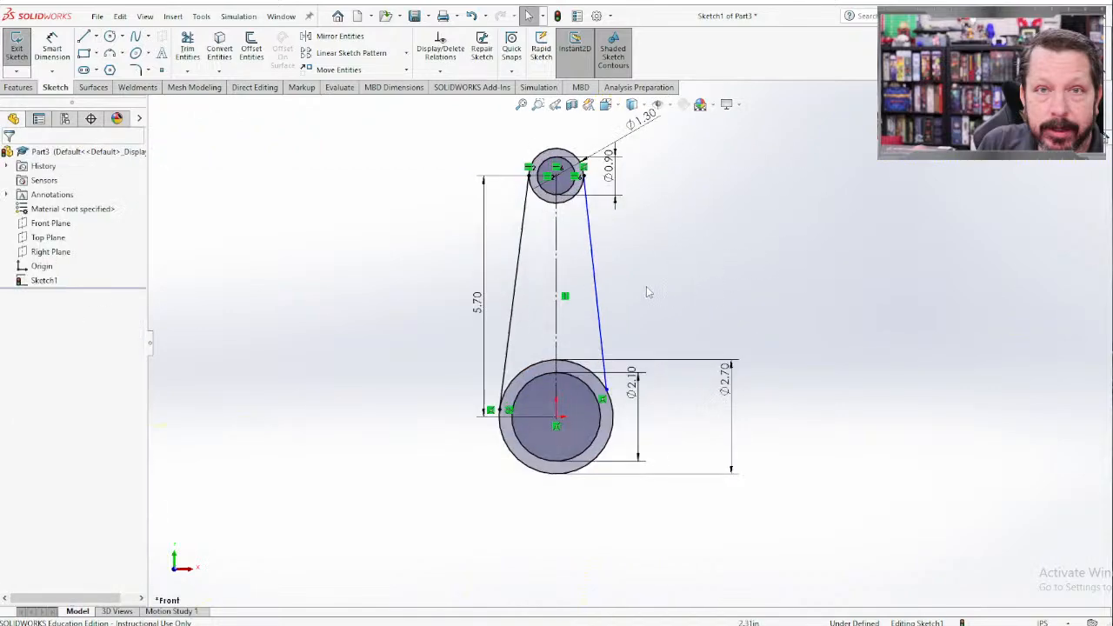
Add a tangent relation between the right side line and the lower outer circle.
left_click(600, 310)
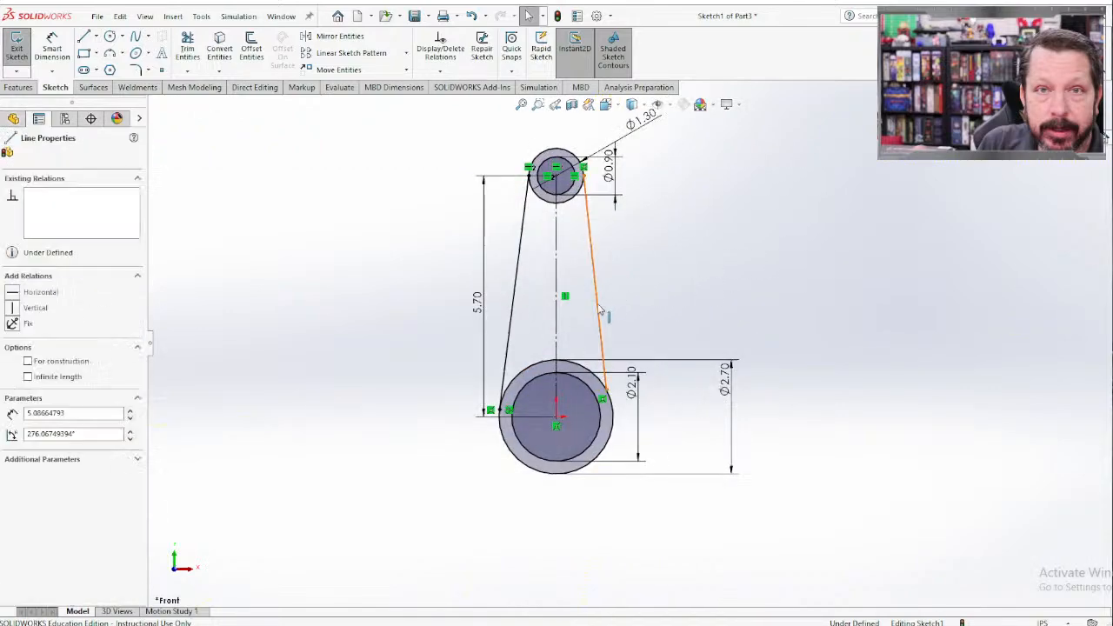
left_click(613, 433, "ctrl")
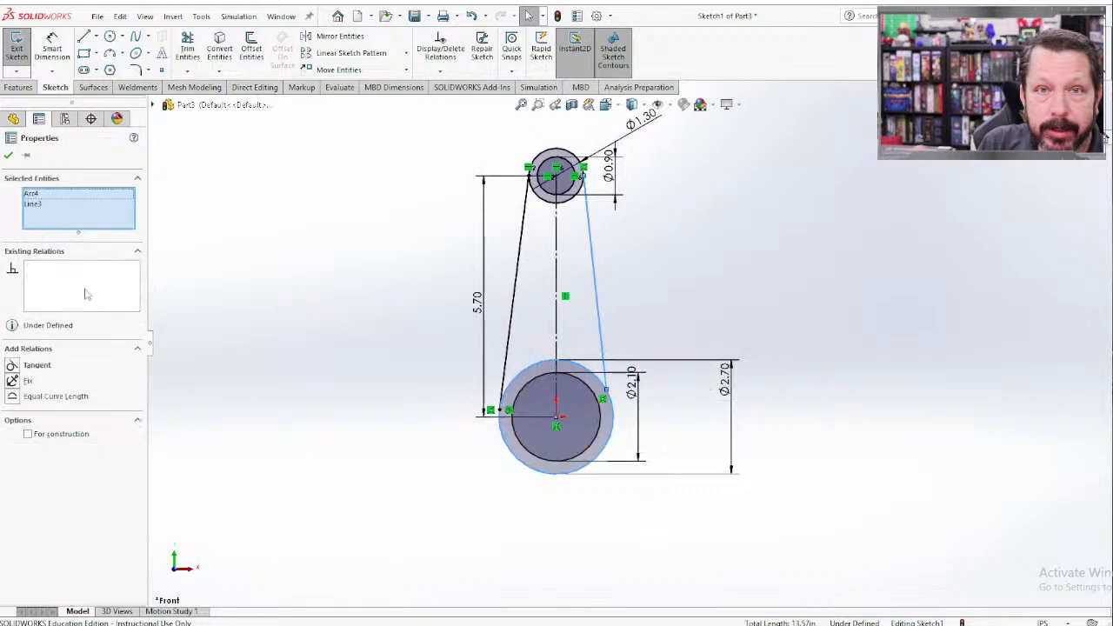
left_click(12, 365)
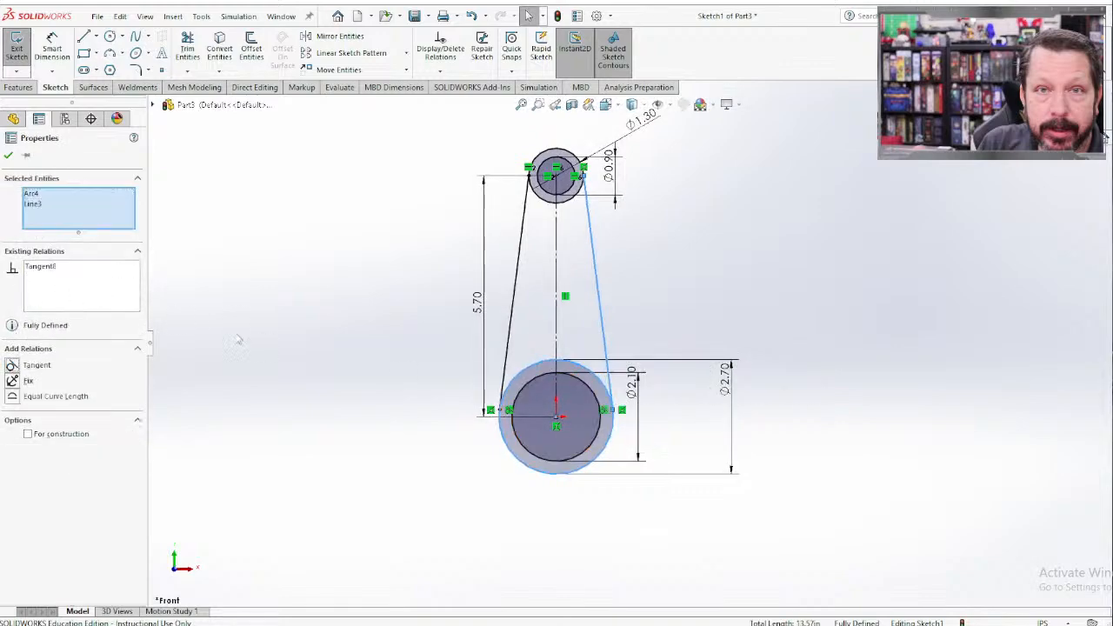
left_click(8, 155)
left_click(261, 262)
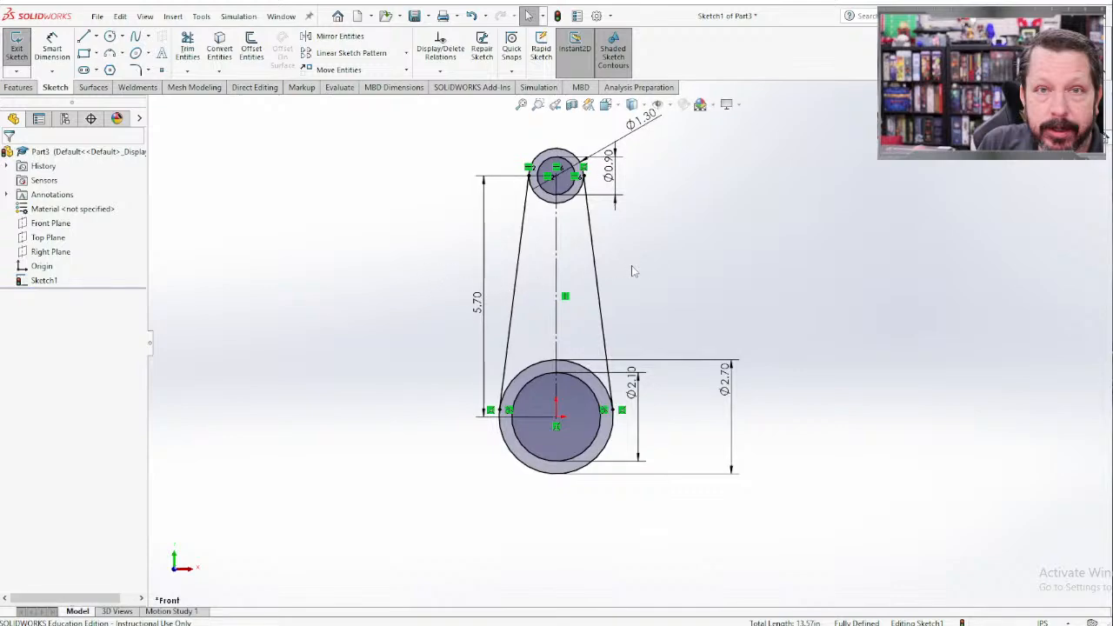
Extrude the ring regions at both ends of the rod 0.94 in with the Mid Plane end condition.
scroll(735, 297, "down", 1)
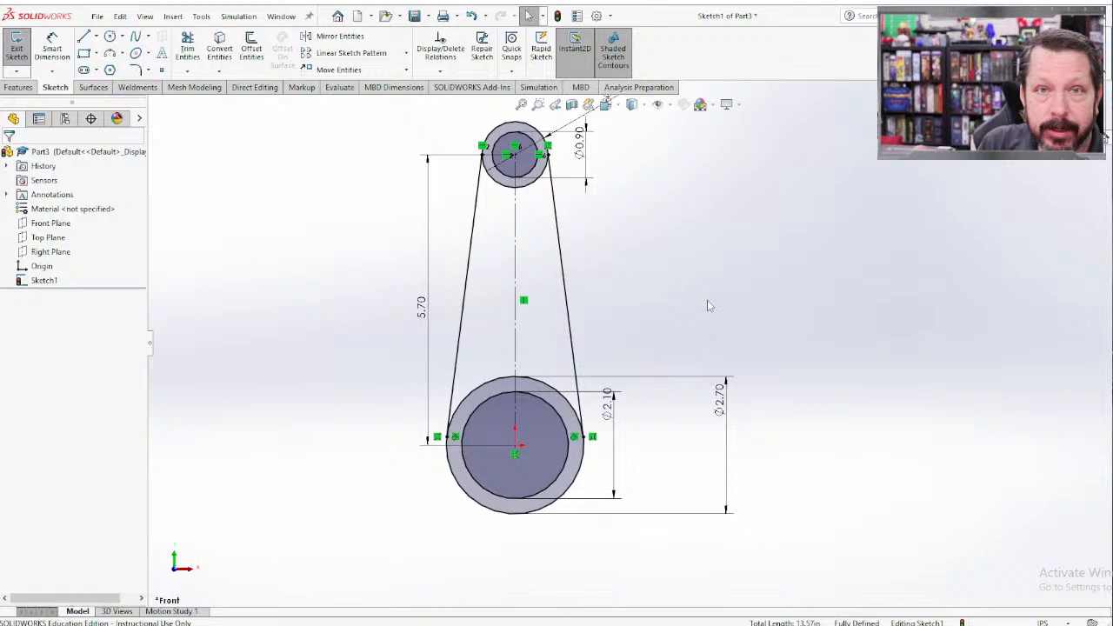
middle_click_drag(800, 340, 669, 322)
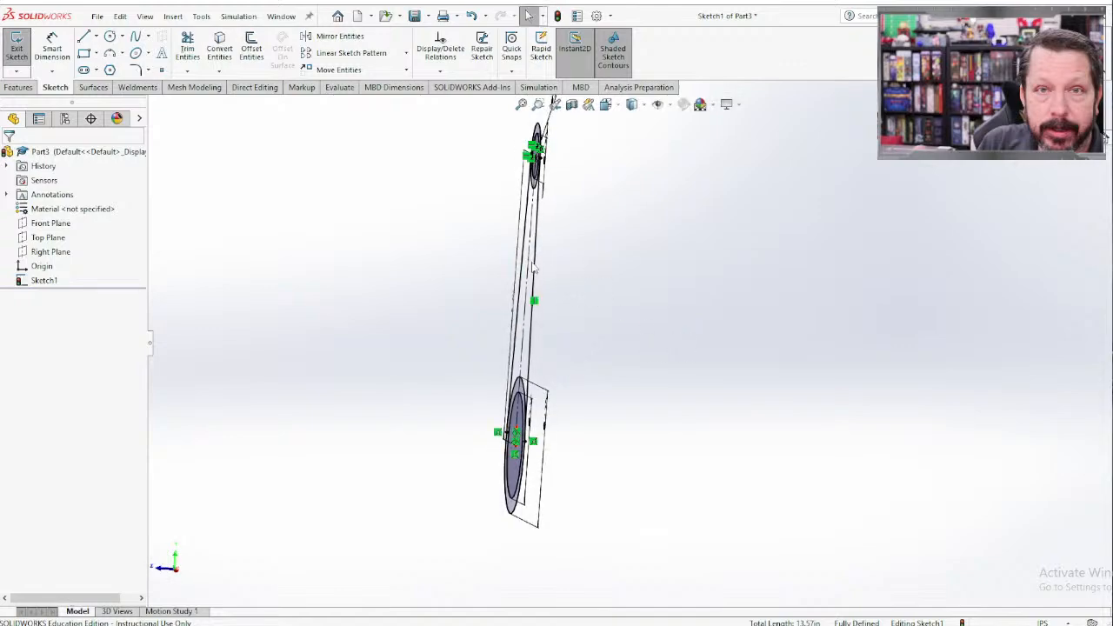
mouse_move(534, 268)
middle_mouse_down()
mouse_move(676, 310)
mouse_move(674, 291)
middle_mouse_up()
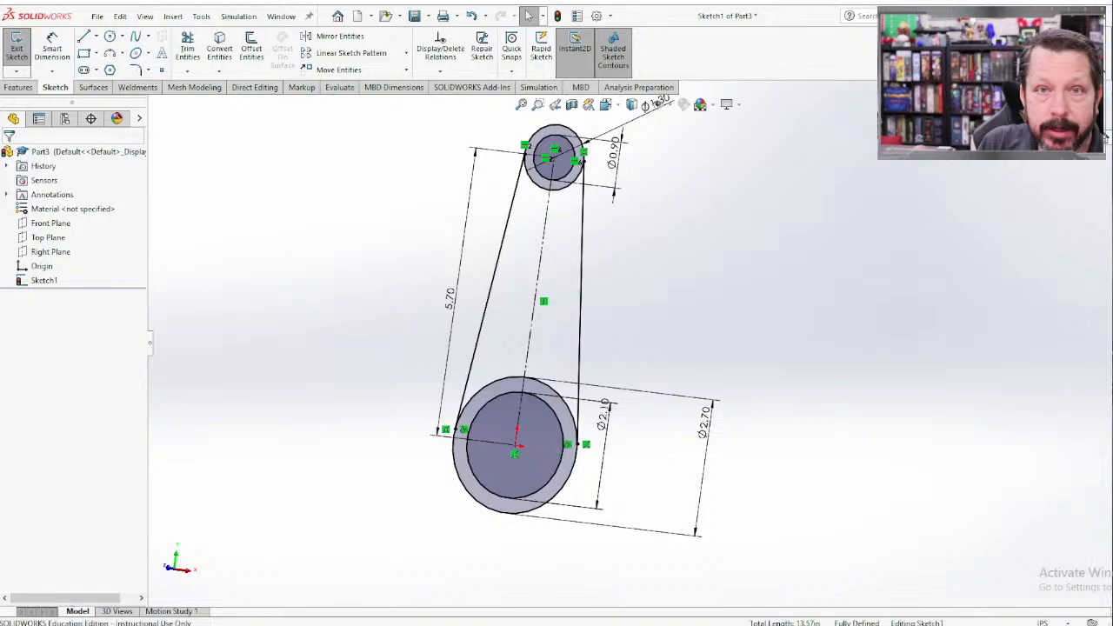
key("e")
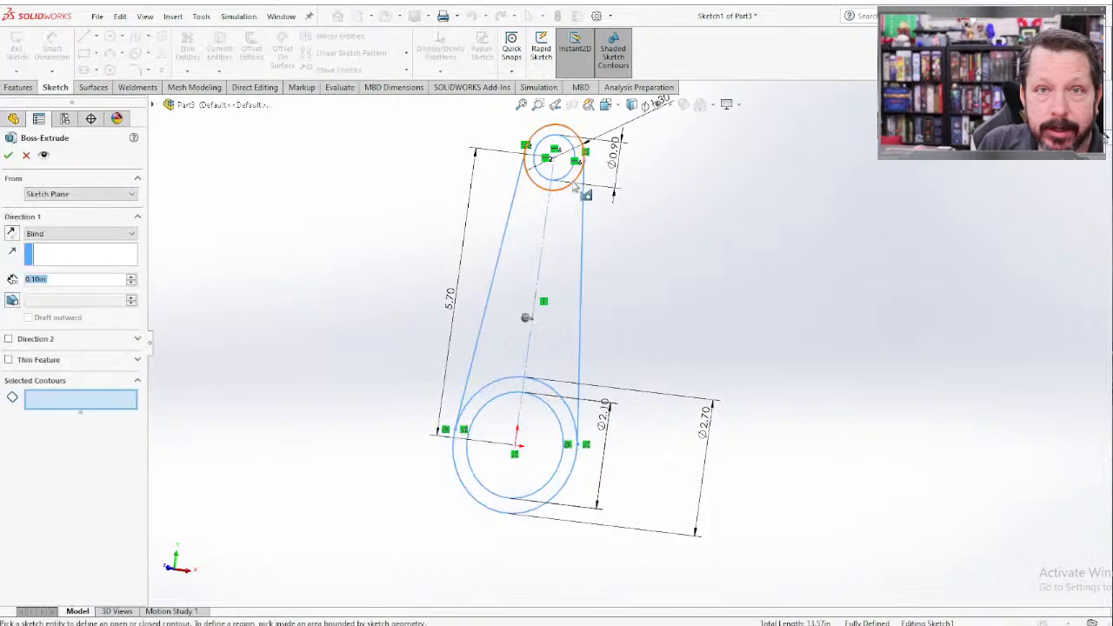
left_click(571, 180)
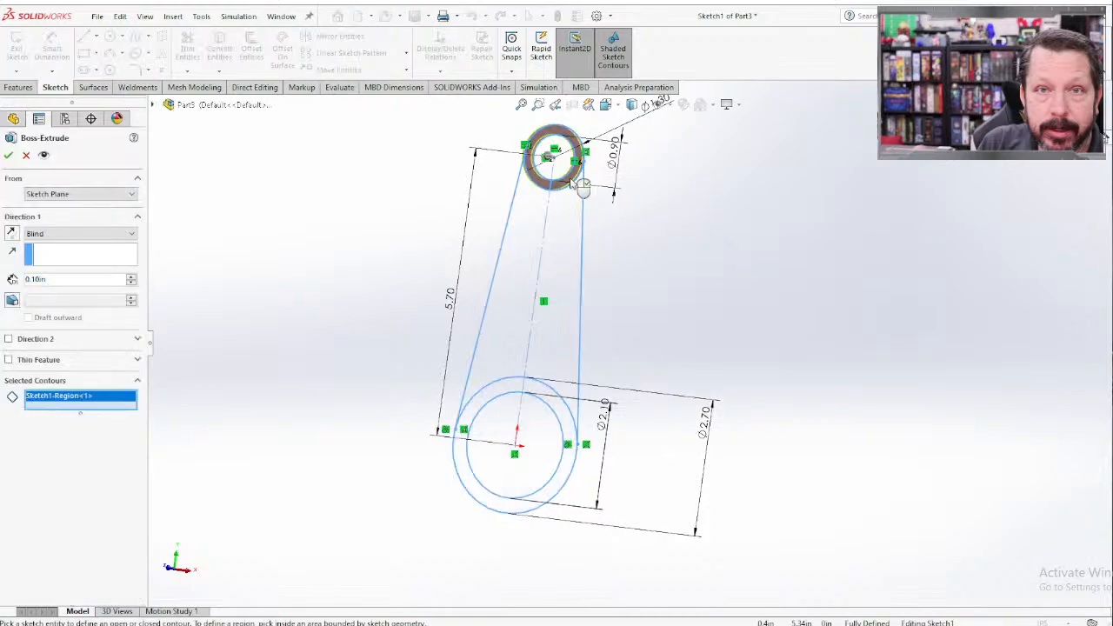
left_click(557, 409)
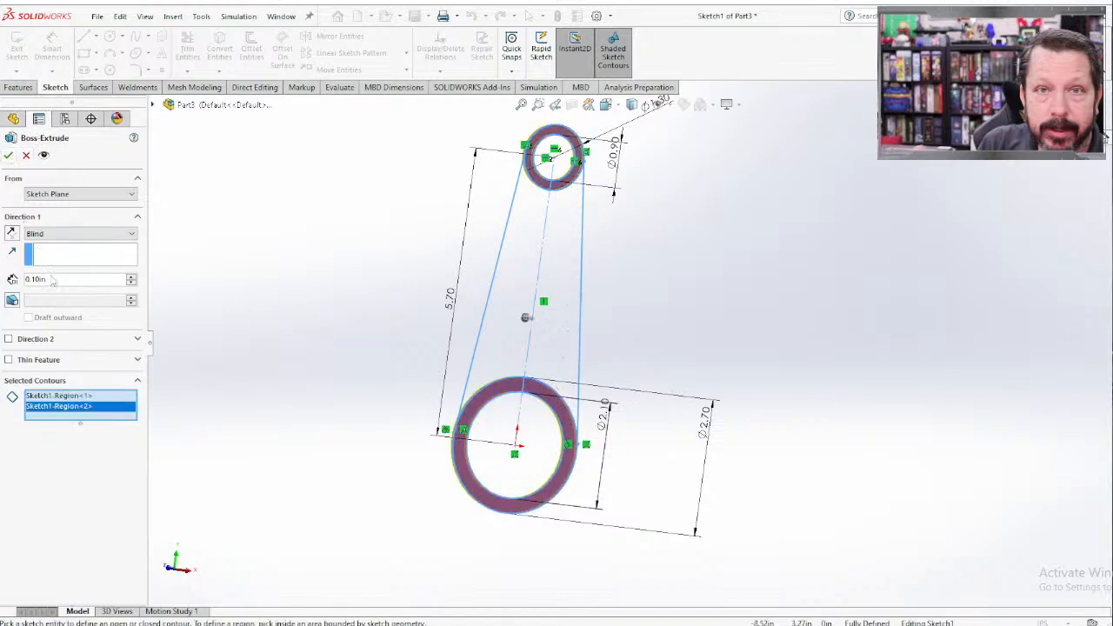
left_click_drag(55, 280, 21, 283)
type("0.94in")
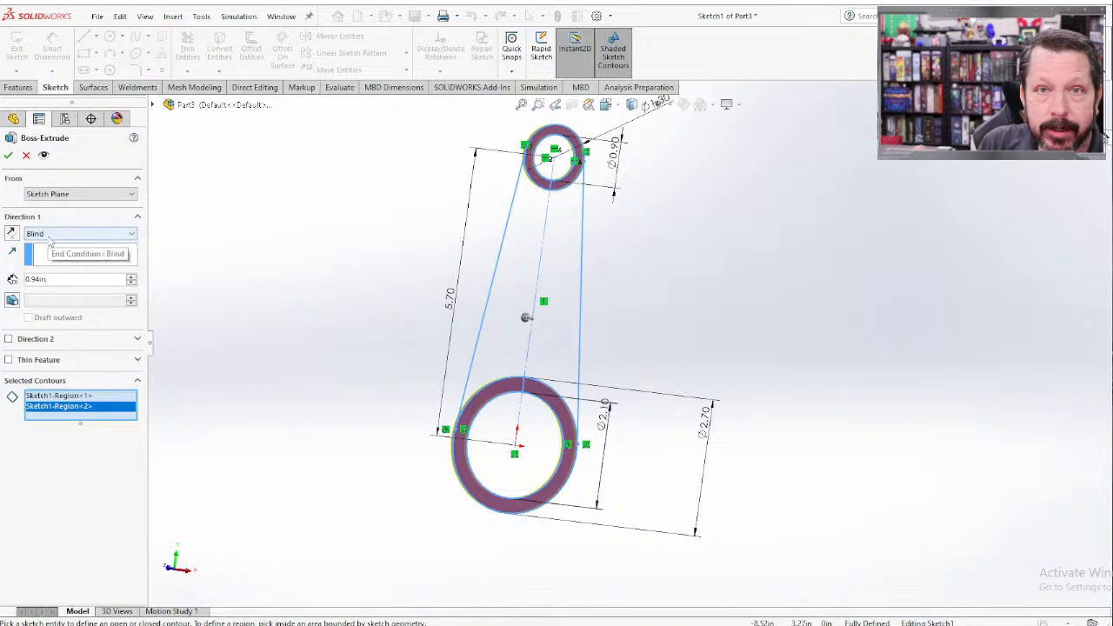
left_click(50, 237)
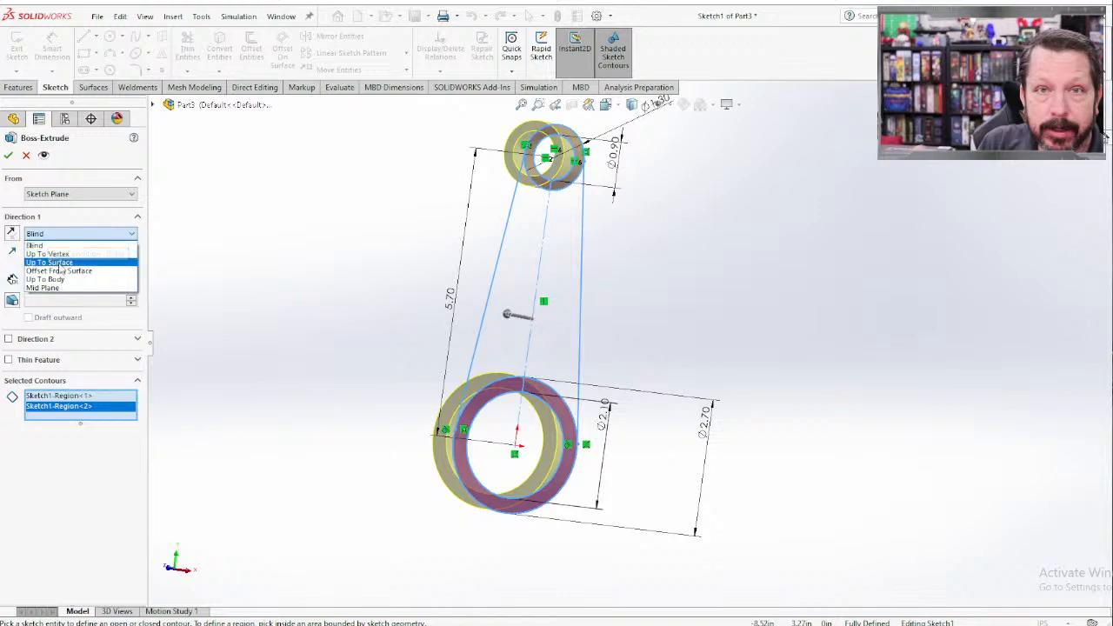
left_click(45, 287)
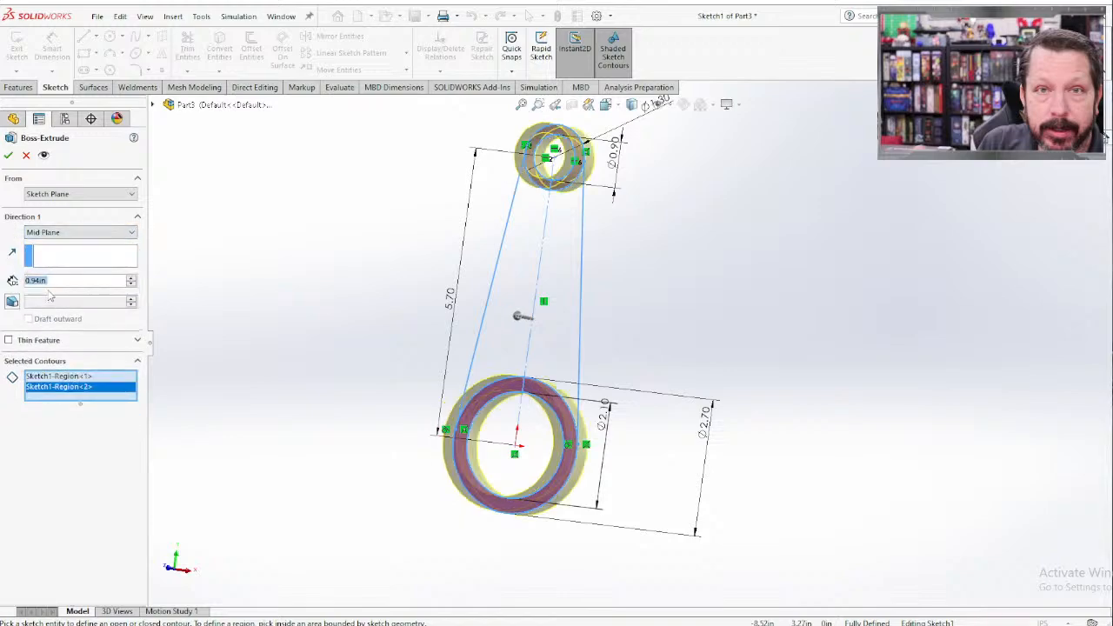
mouse_move(825, 356)
middle_mouse_down()
mouse_move(728, 338)
mouse_move(710, 357)
mouse_move(713, 343)
mouse_move(739, 360)
middle_mouse_up()
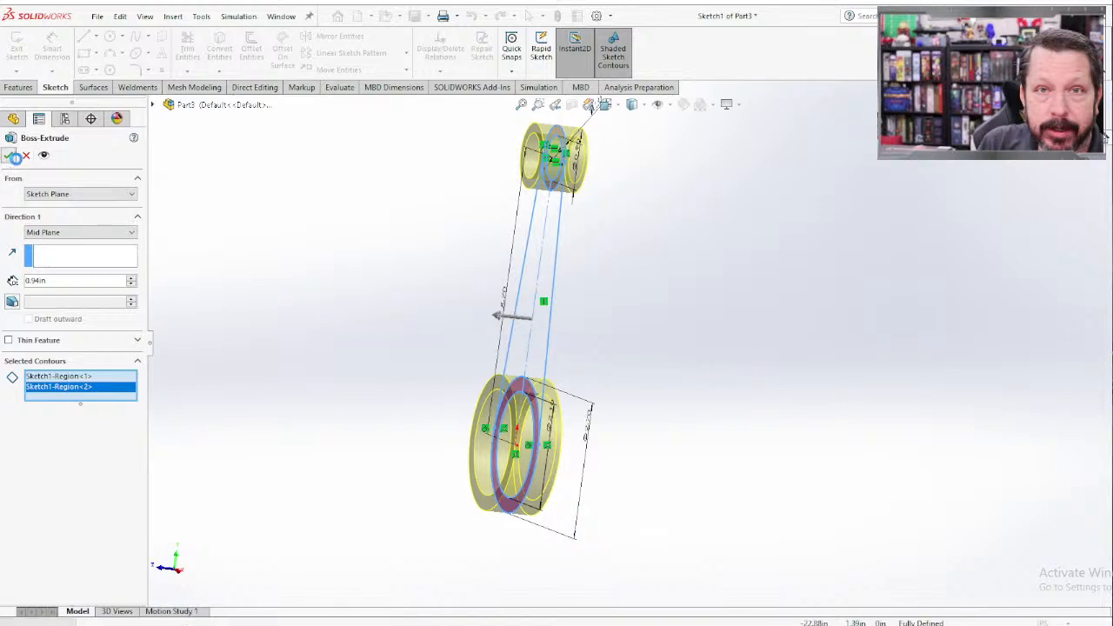
left_click(8, 155)
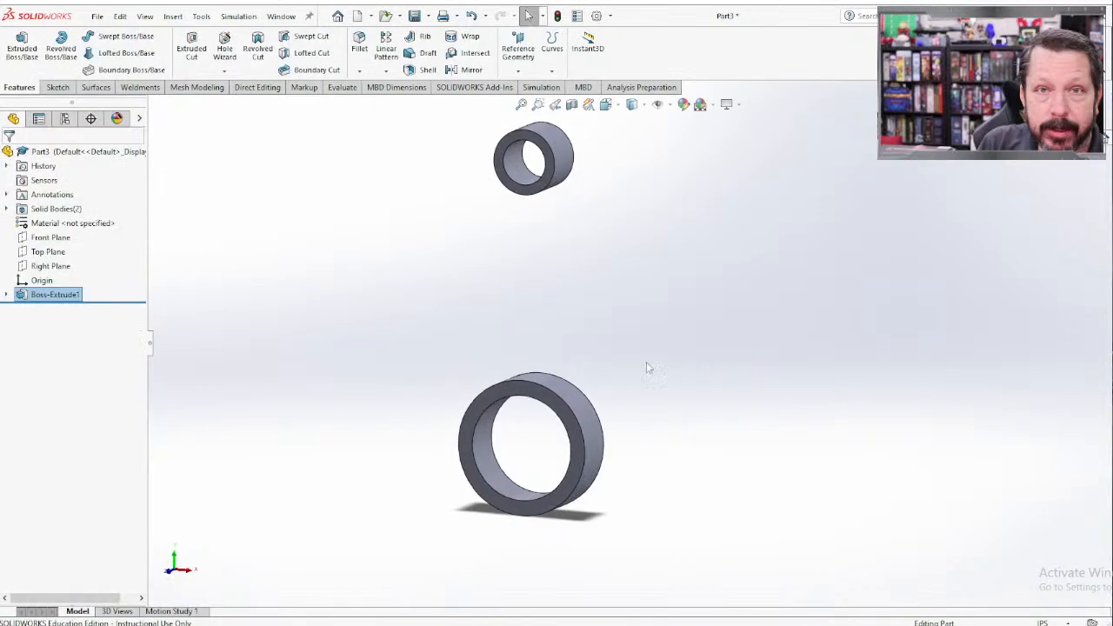
Reuse the extruded rings' sketch for a Mid Plane boss extrude of the two regions between the rings.
left_click(5, 297)
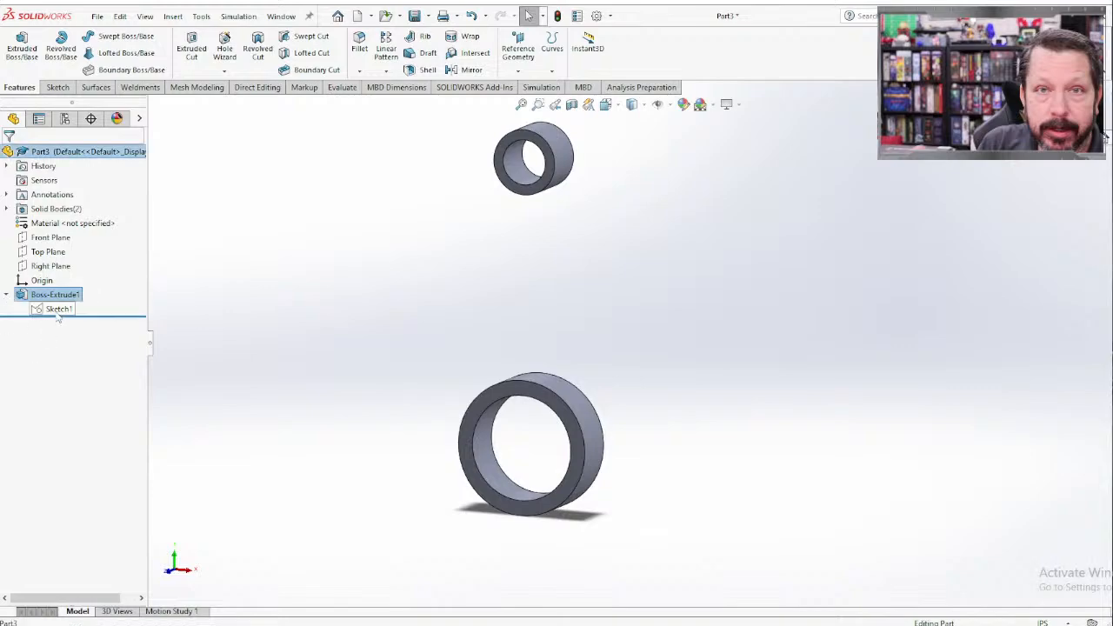
left_click(57, 314)
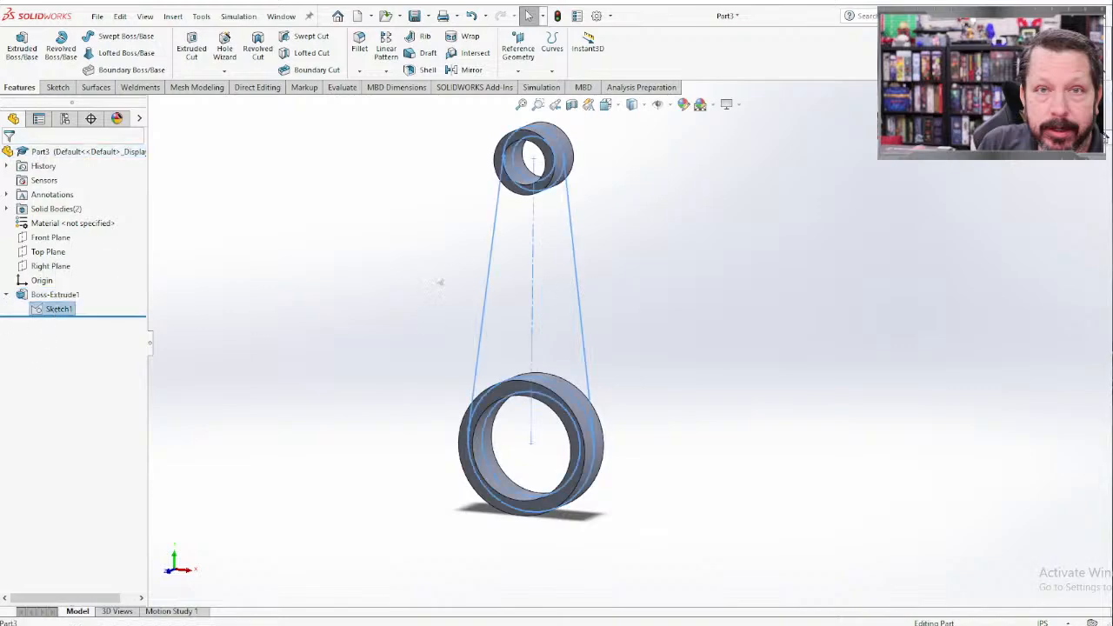
left_click(22, 44)
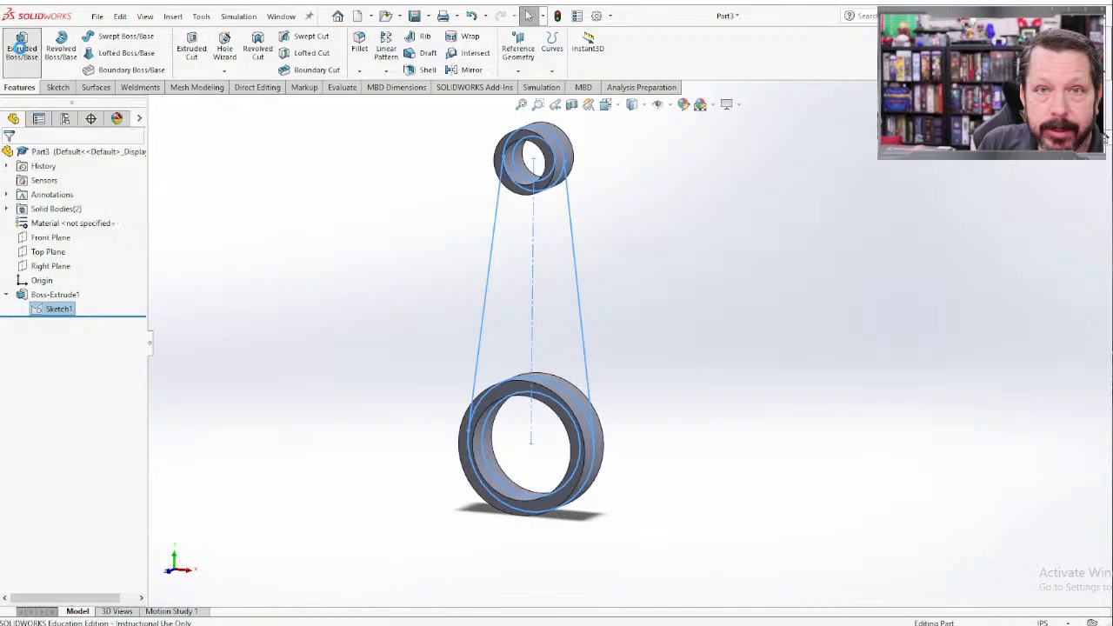
left_click(503, 280)
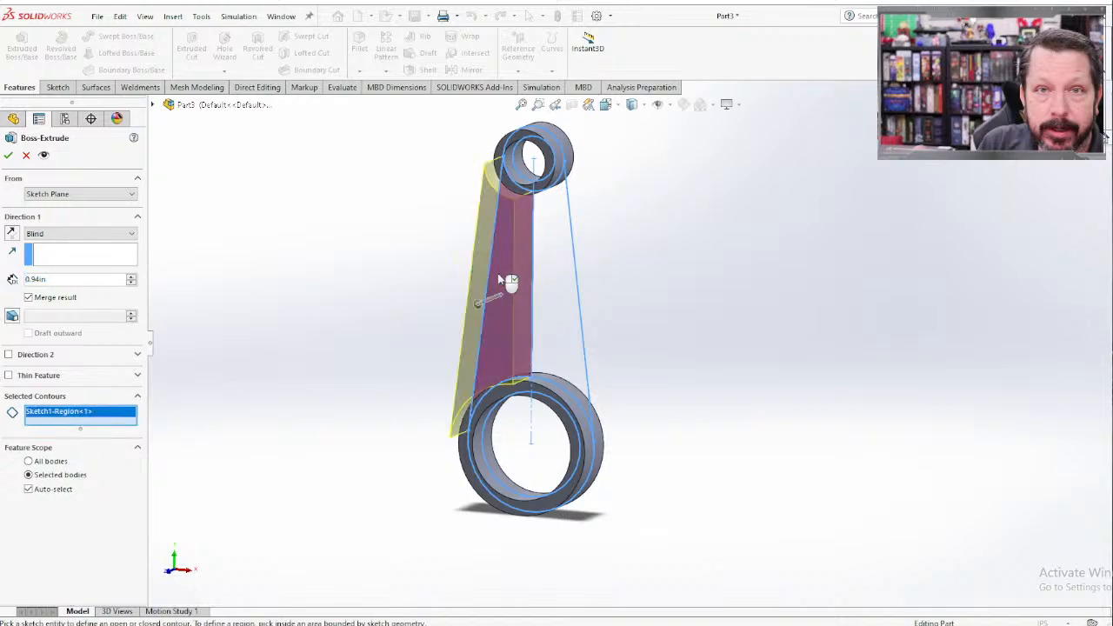
left_click(558, 287)
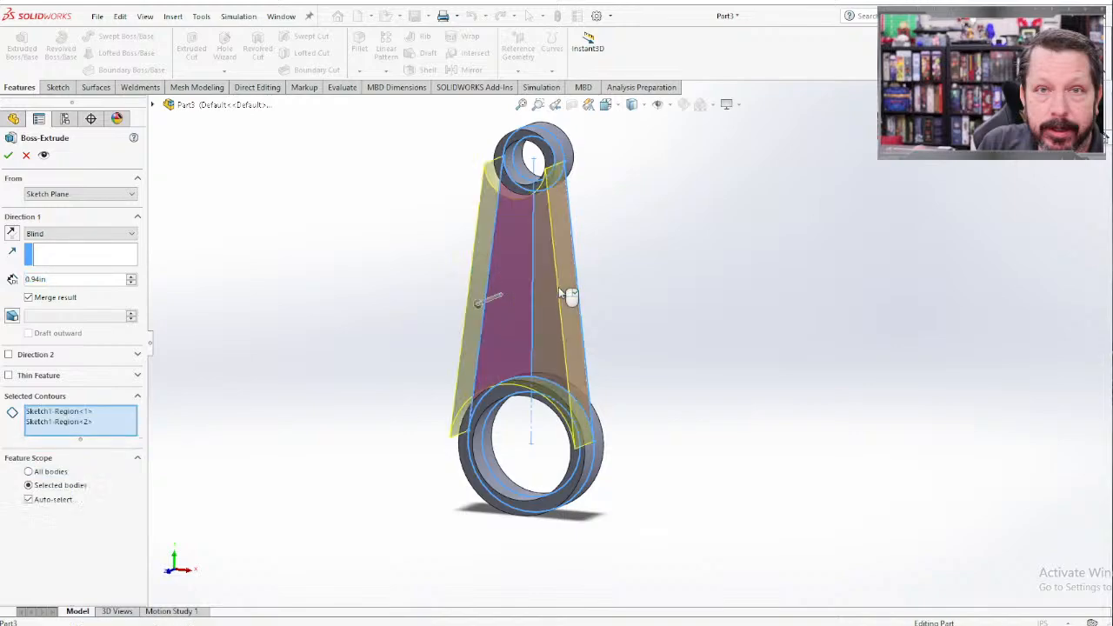
left_click(100, 235)
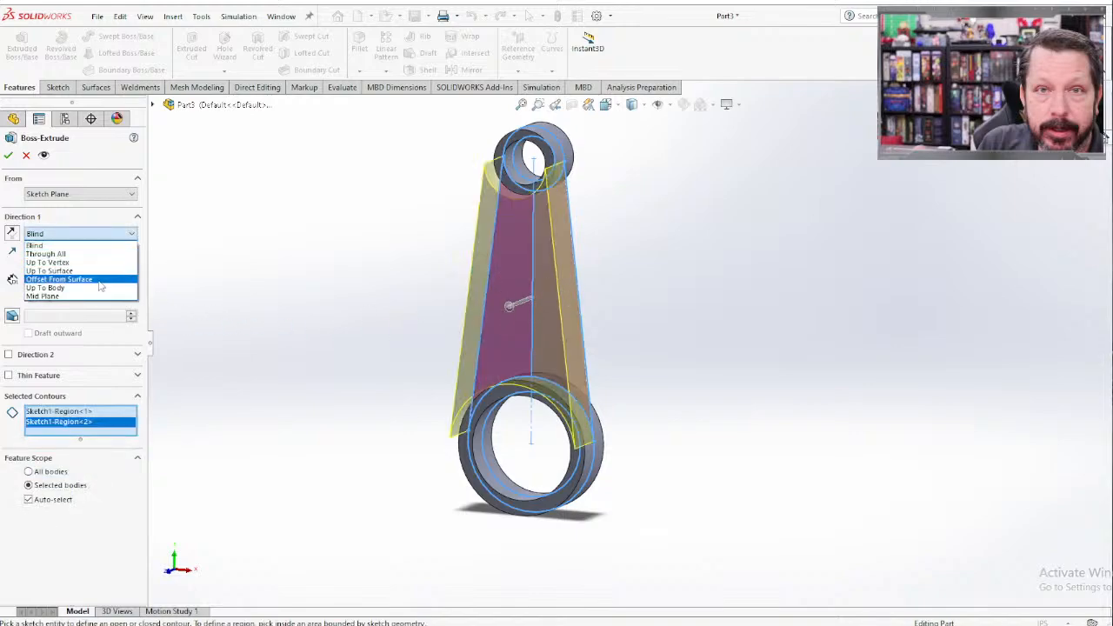
left_click(100, 296)
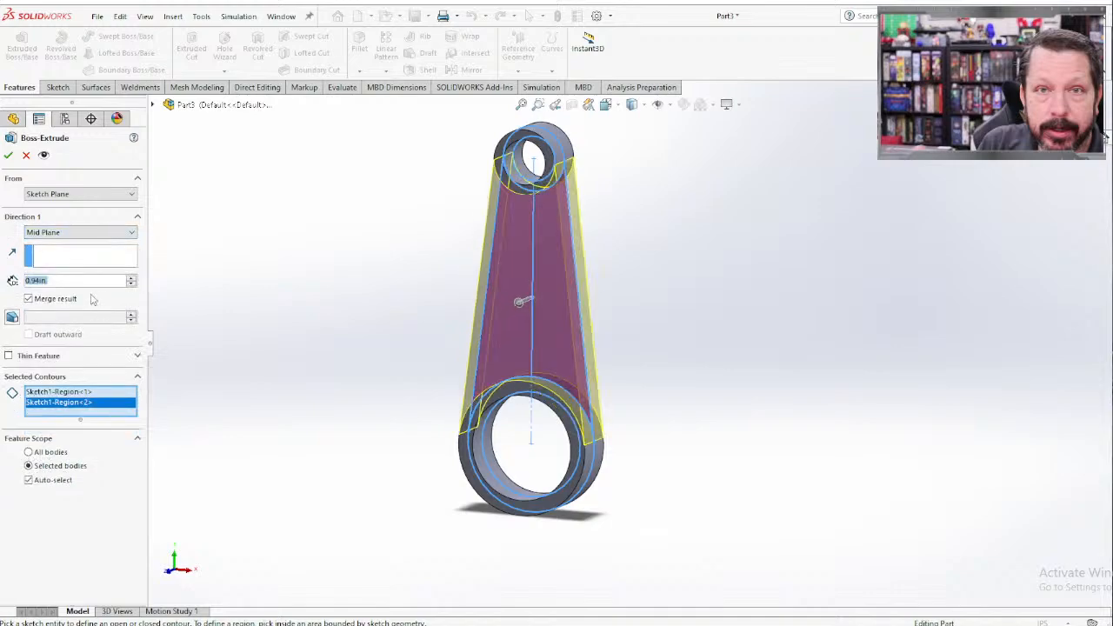
Set the connecting web's extrusion depth to 0.5 in and complete the feature.
left_click(63, 281)
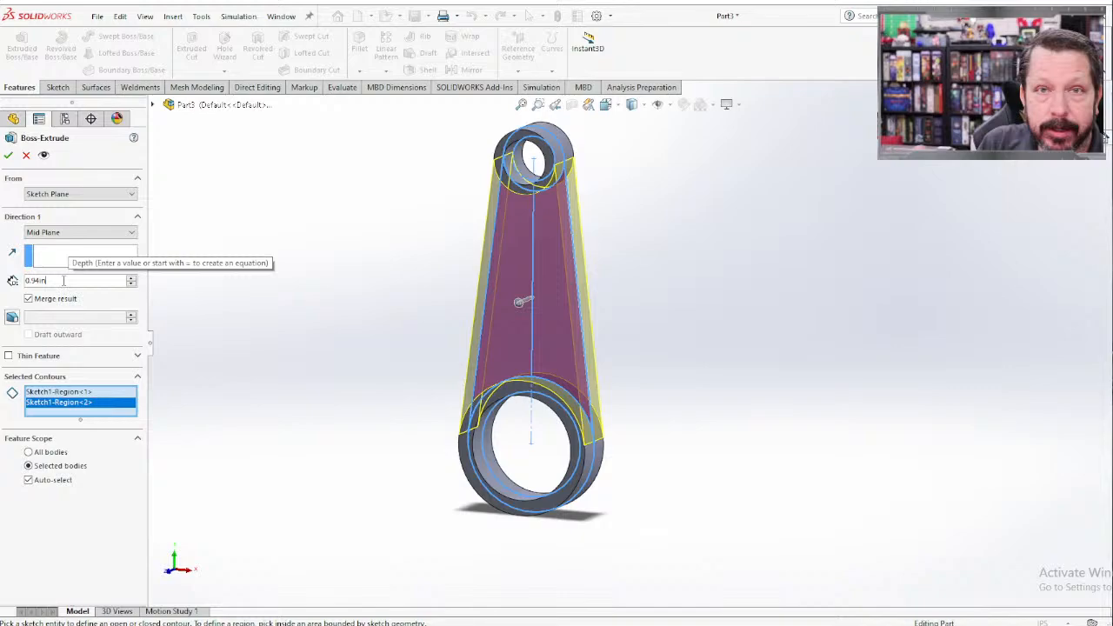
type("0.5in")
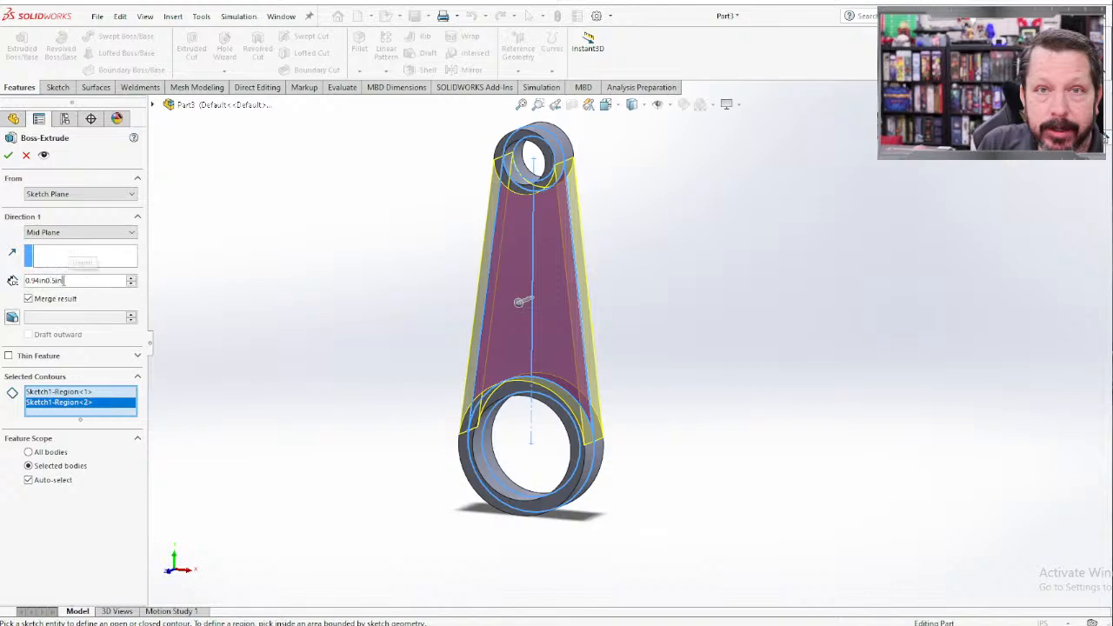
key("Left")
key("Left")
key("Left")
key("Left")
key("Left")
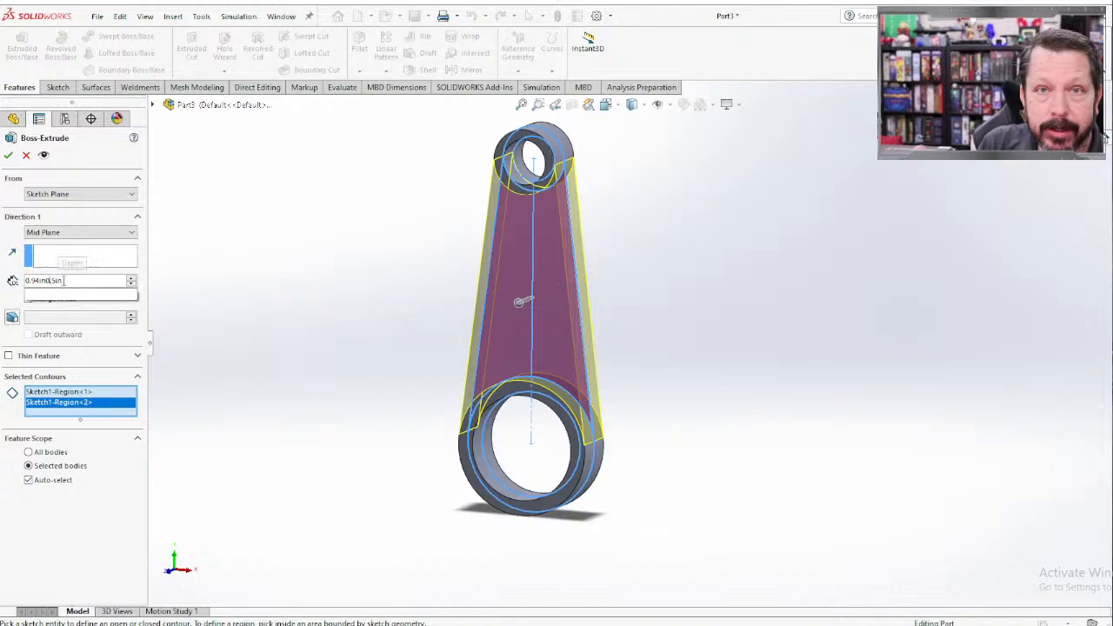
key("BackSpace")
key("BackSpace")
key("BackSpace")
key("BackSpace")
key("BackSpace")
key("BackSpace")
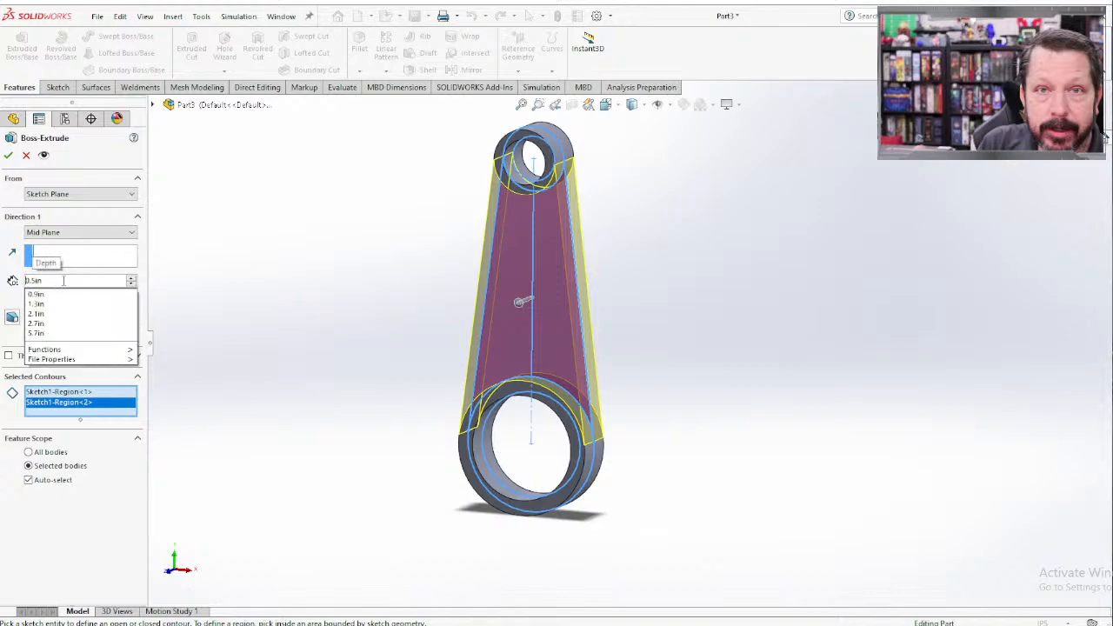
key("Return")
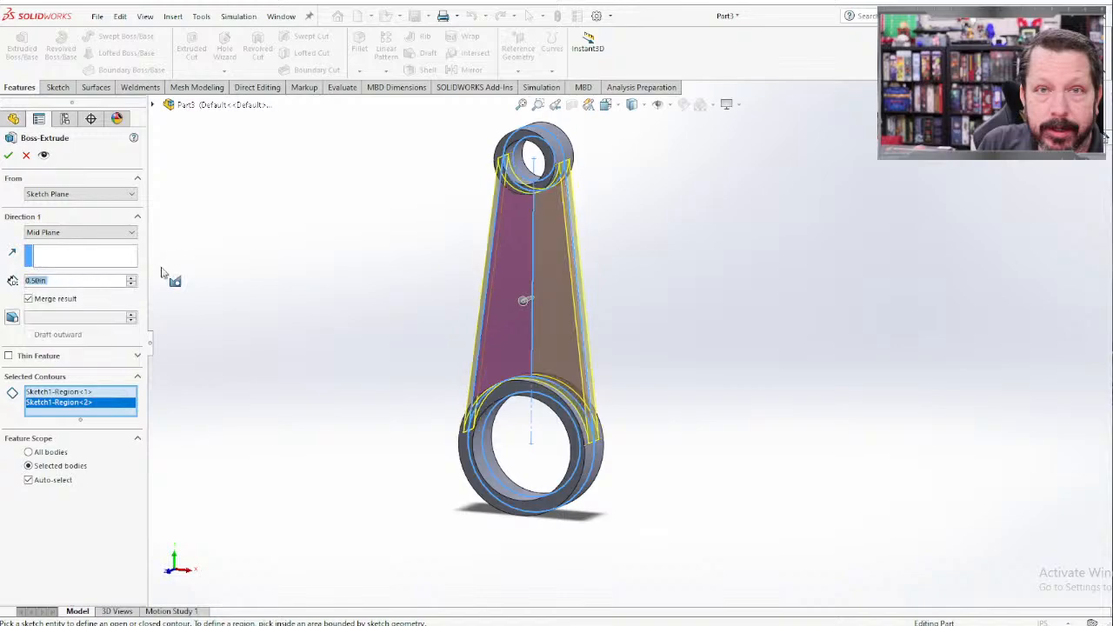
middle_click_drag(624, 343, 578, 326)
left_click(7, 155)
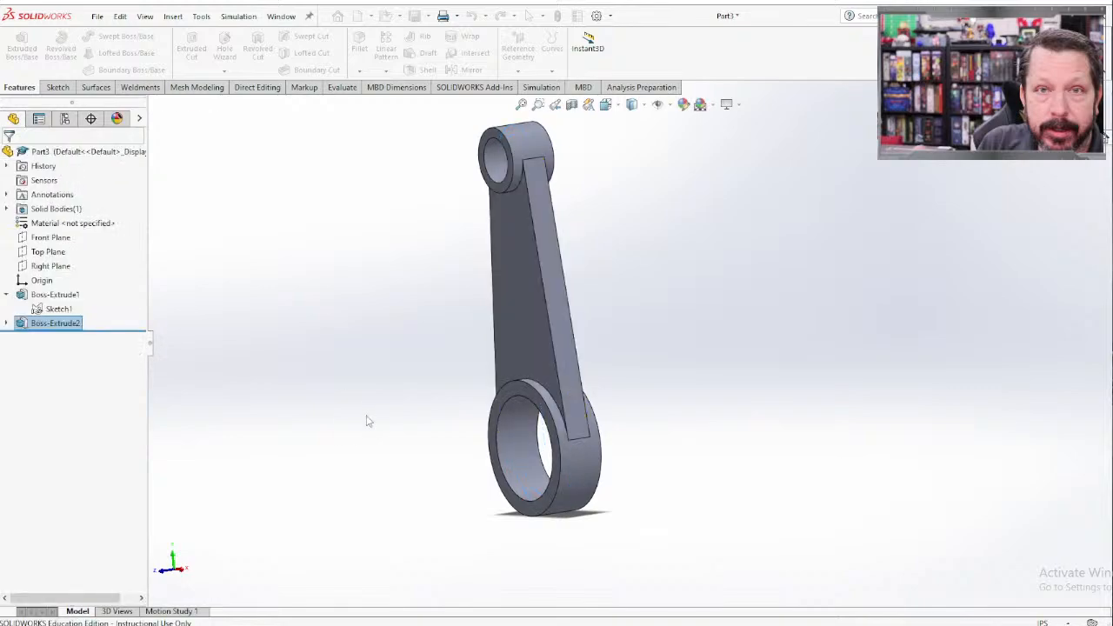
middle_click_drag(365, 417, 353, 238)
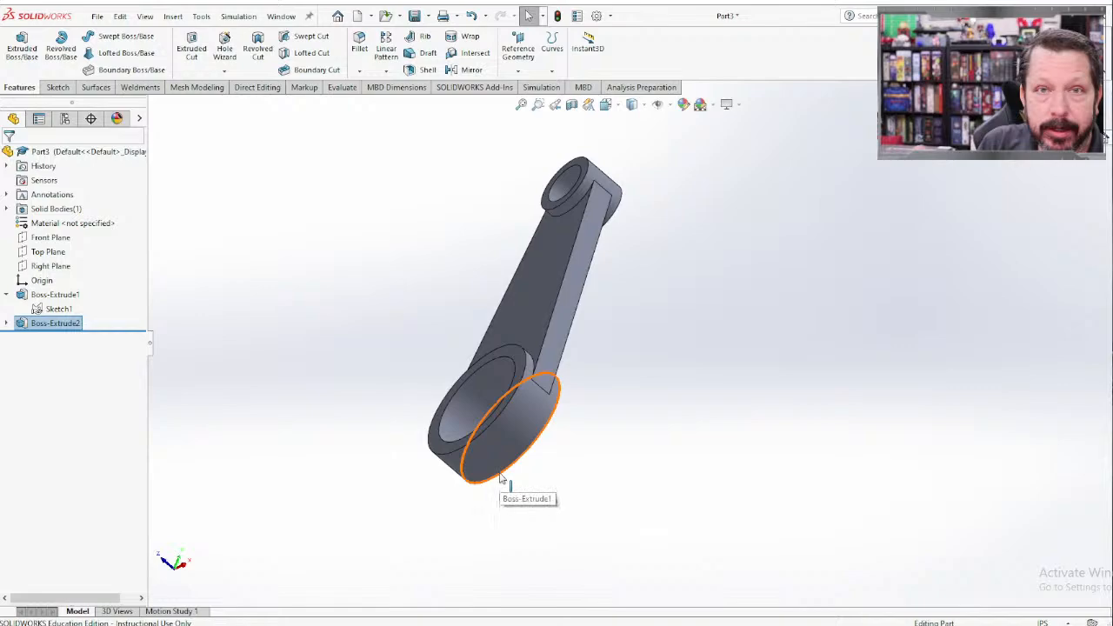
middle_click_drag(624, 383, 645, 430)
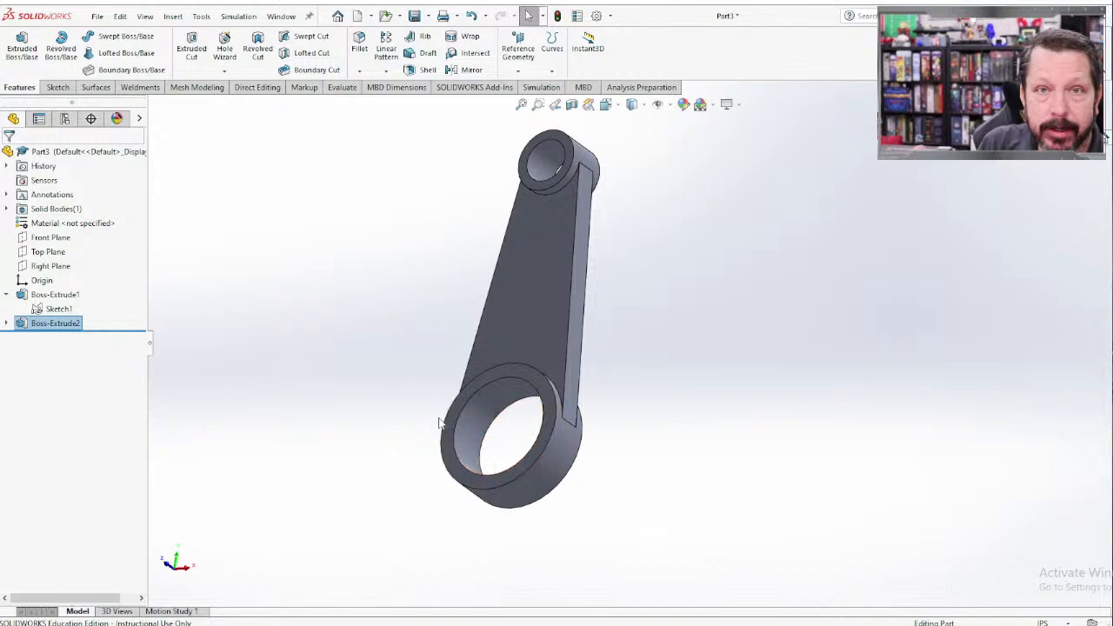
left_click(518, 71)
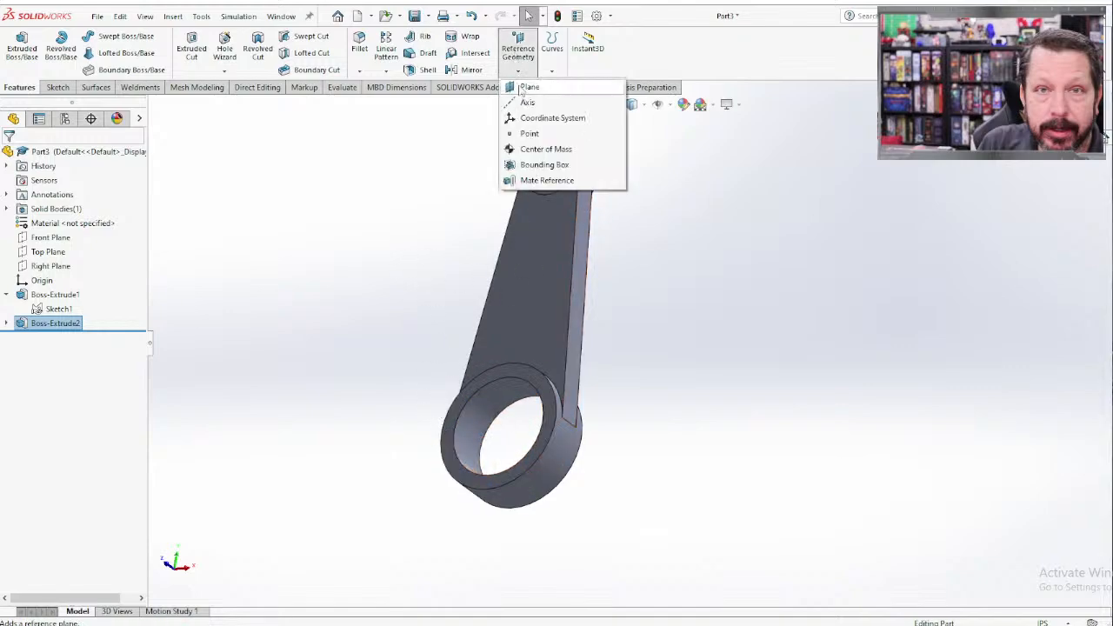
left_click(529, 88)
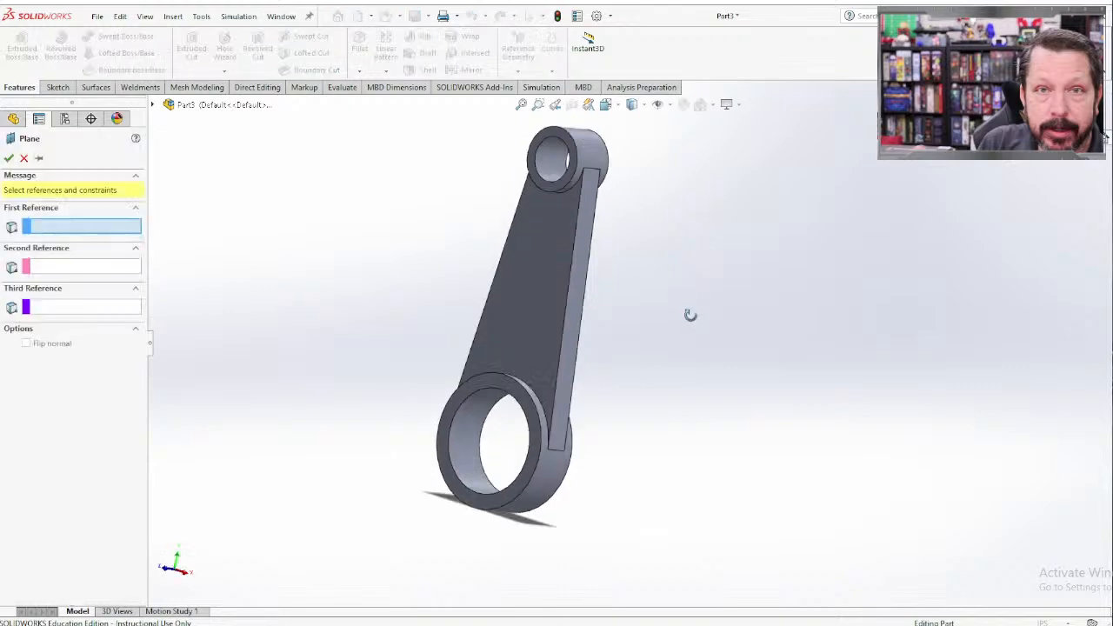
middle_click_drag(672, 345, 662, 352)
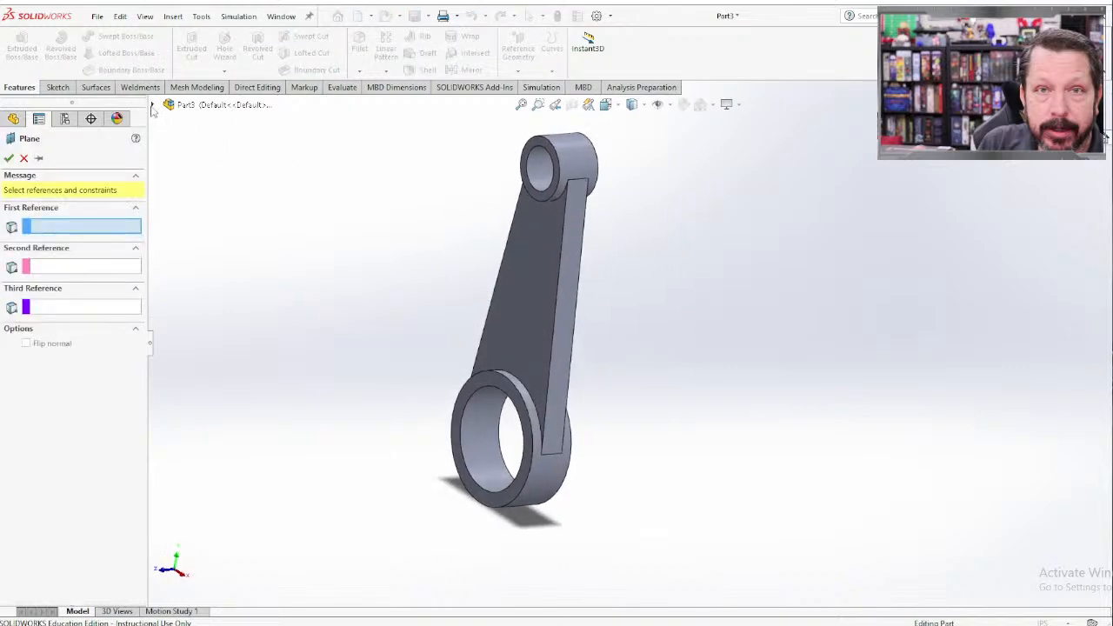
left_click(152, 106)
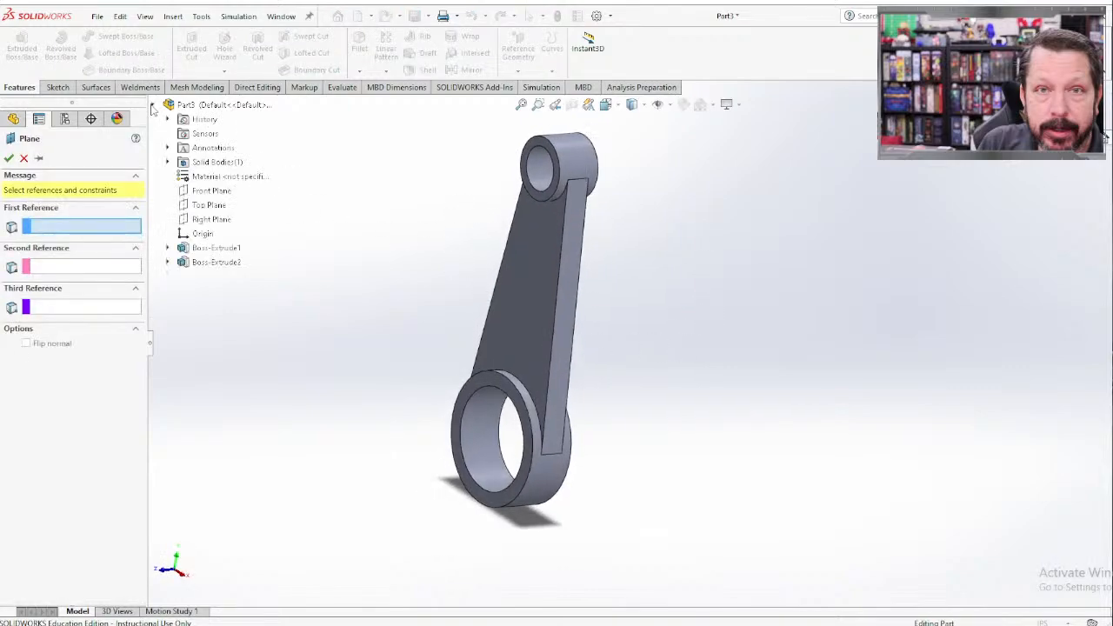
left_click(207, 205)
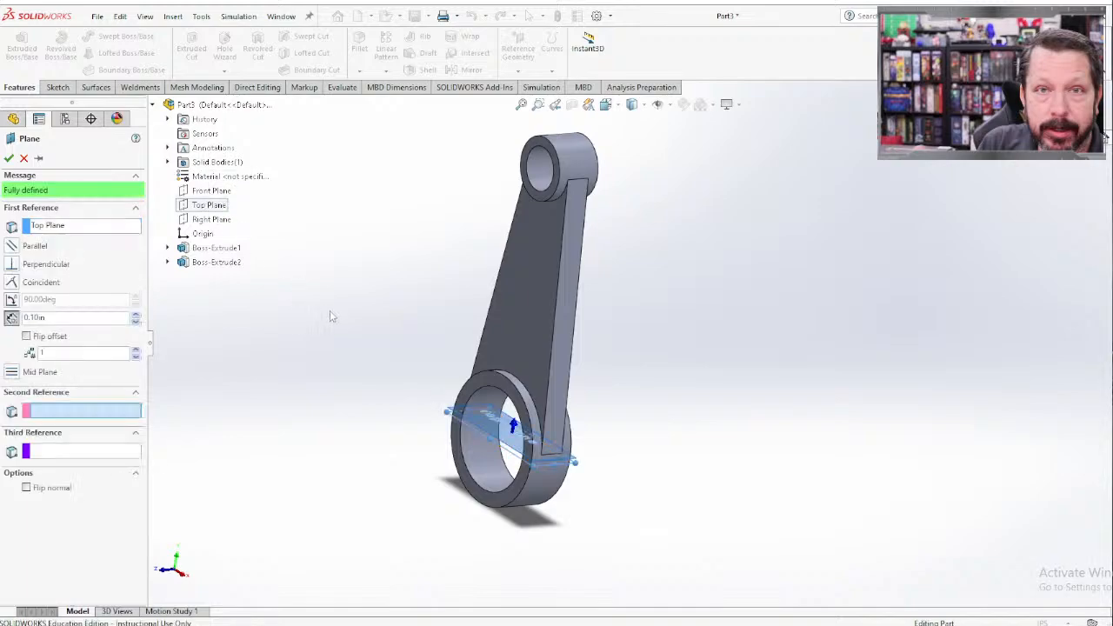
middle_click_drag(329, 310, 379, 282)
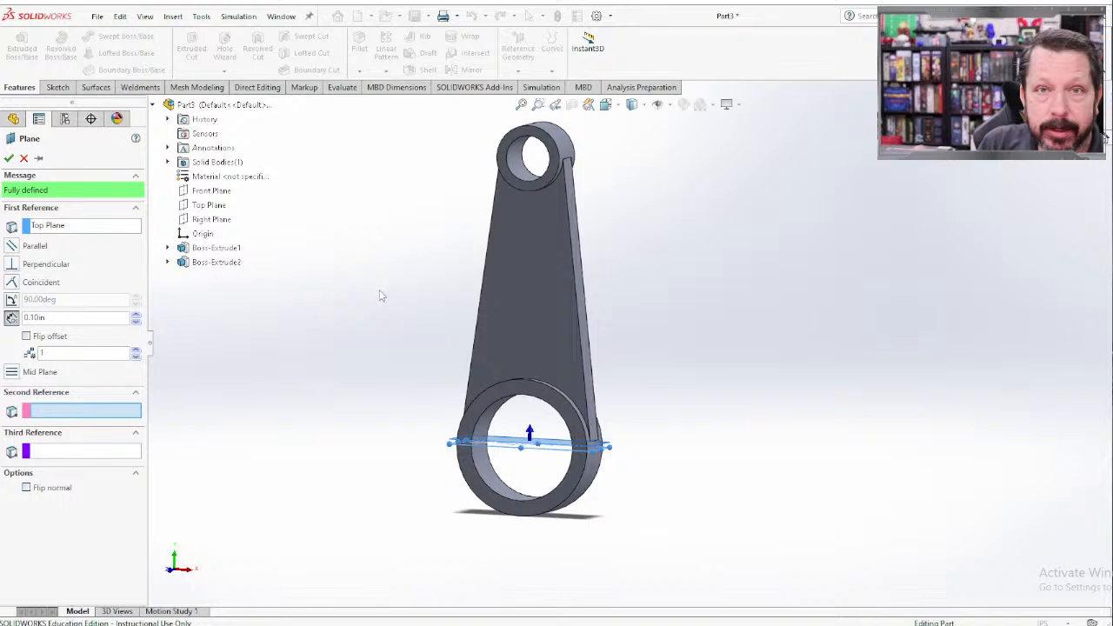
middle_click_drag(537, 449, 561, 456)
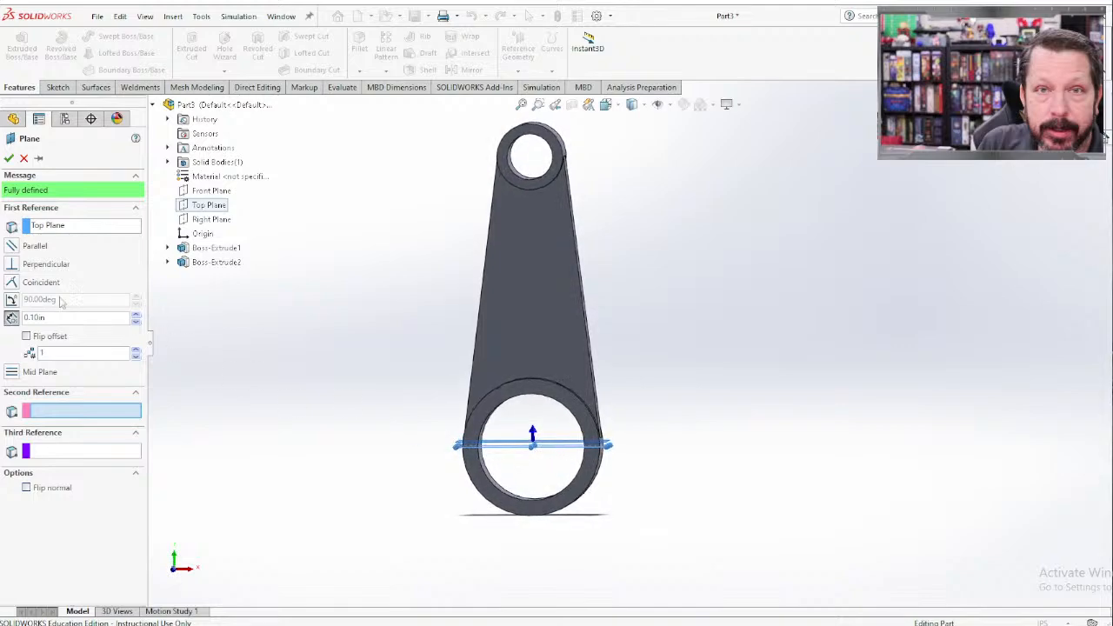
left_click(24, 159)
Set up an Intersection split line with the Top Plane as the splitting tool.
middle_click_drag(390, 297, 435, 231)
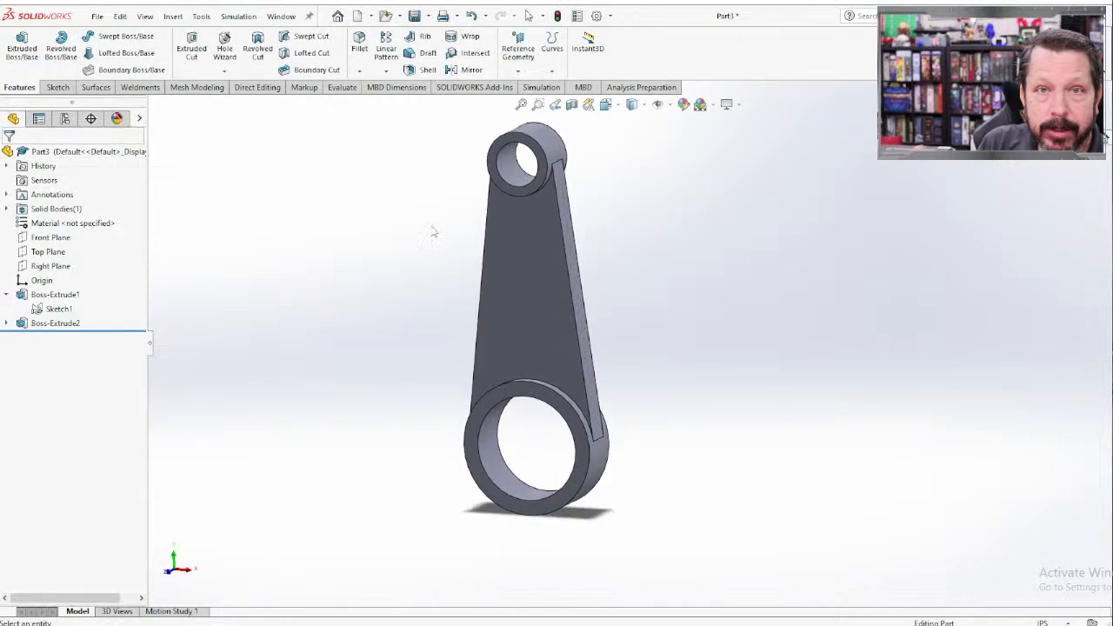
left_click(551, 52)
left_click(576, 85)
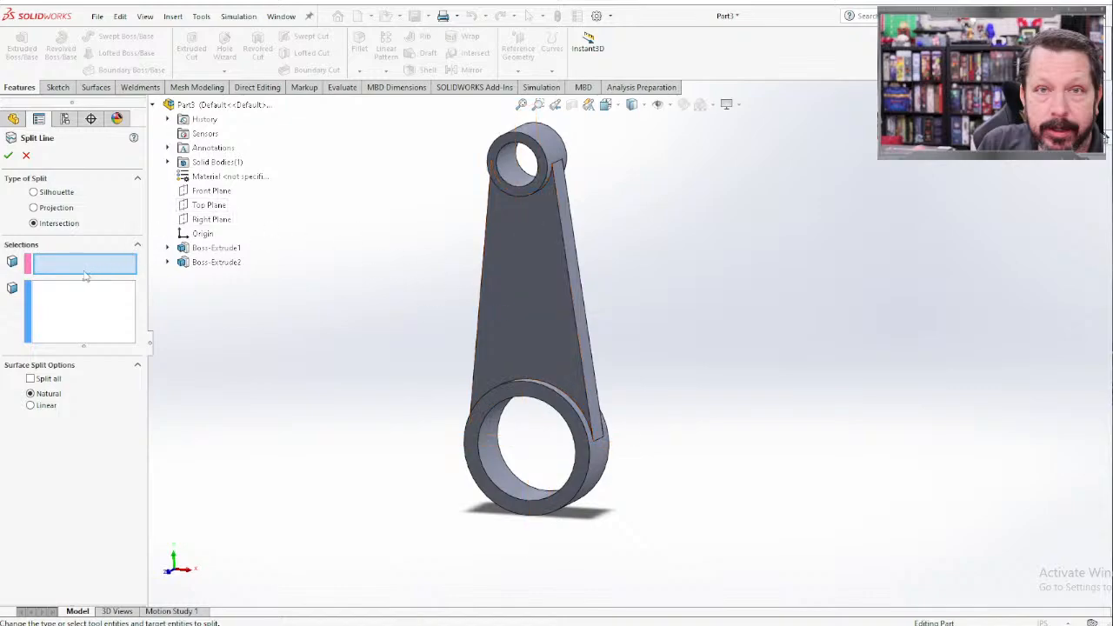
left_click(522, 335)
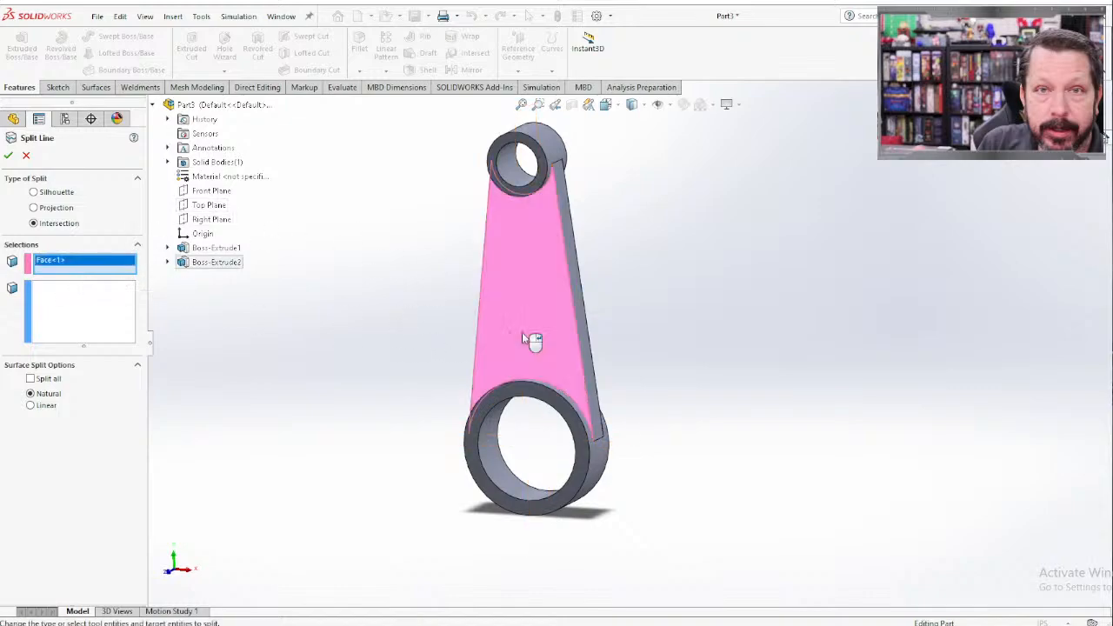
left_click(587, 466)
left_click(587, 466)
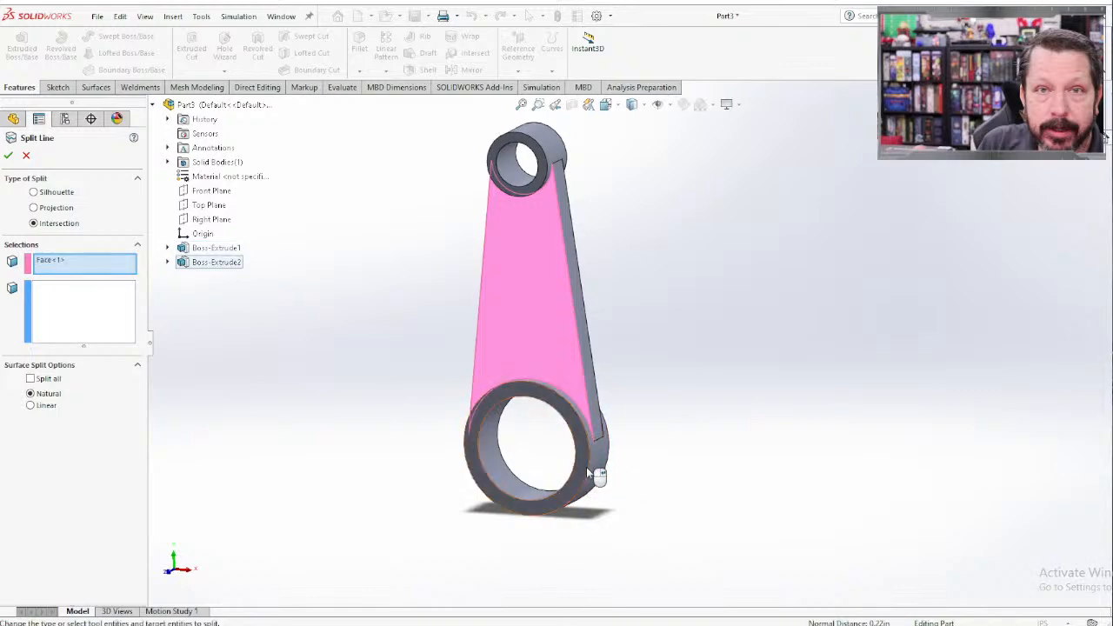
left_click(97, 261)
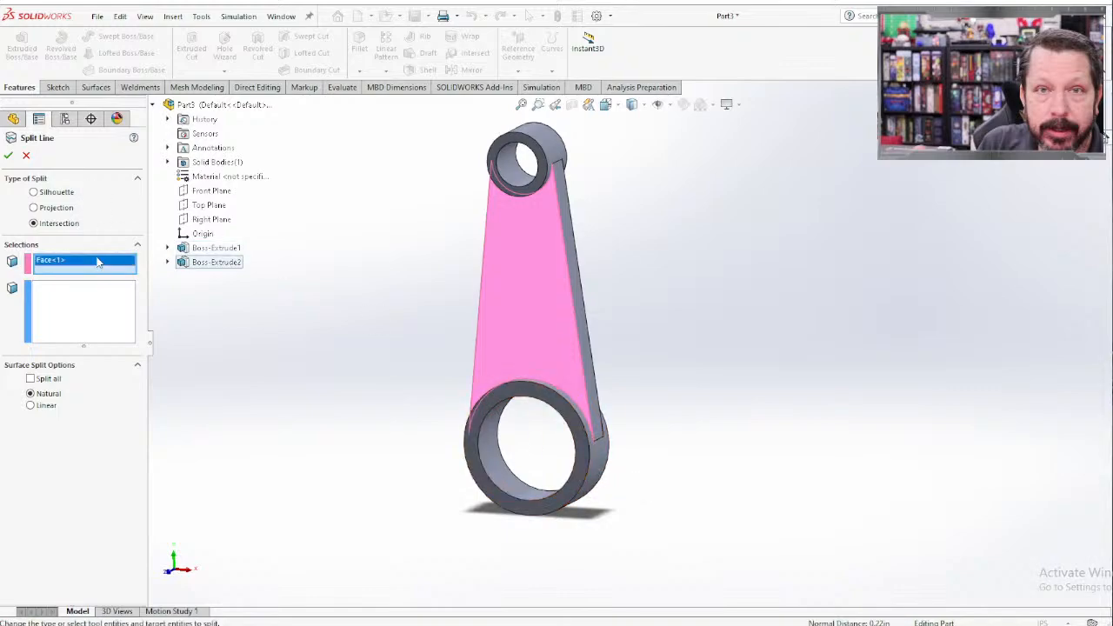
left_click(500, 275)
left_click(200, 206)
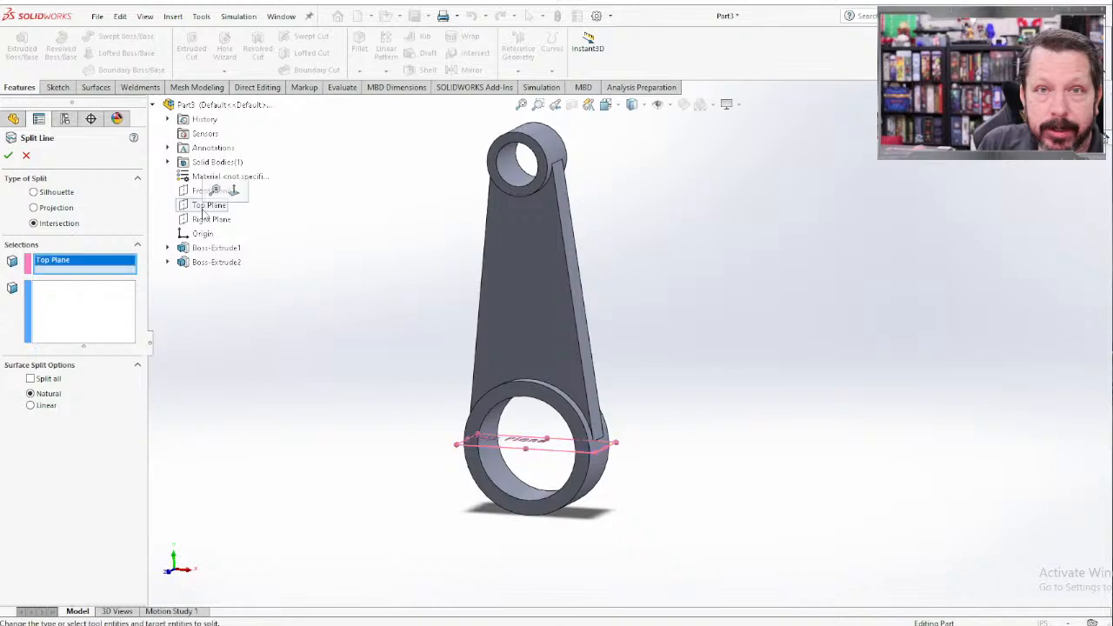
Split the lower ring's outer, inner and both flat end faces with Split all enabled, and complete the split line.
left_click(92, 318)
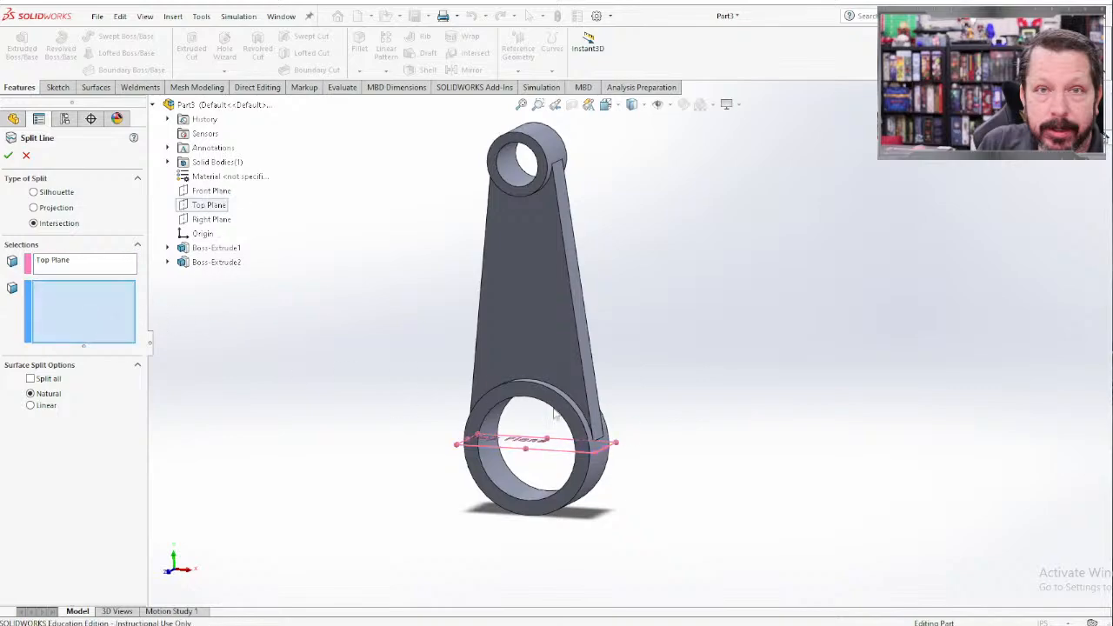
left_click(604, 481)
left_click(580, 479)
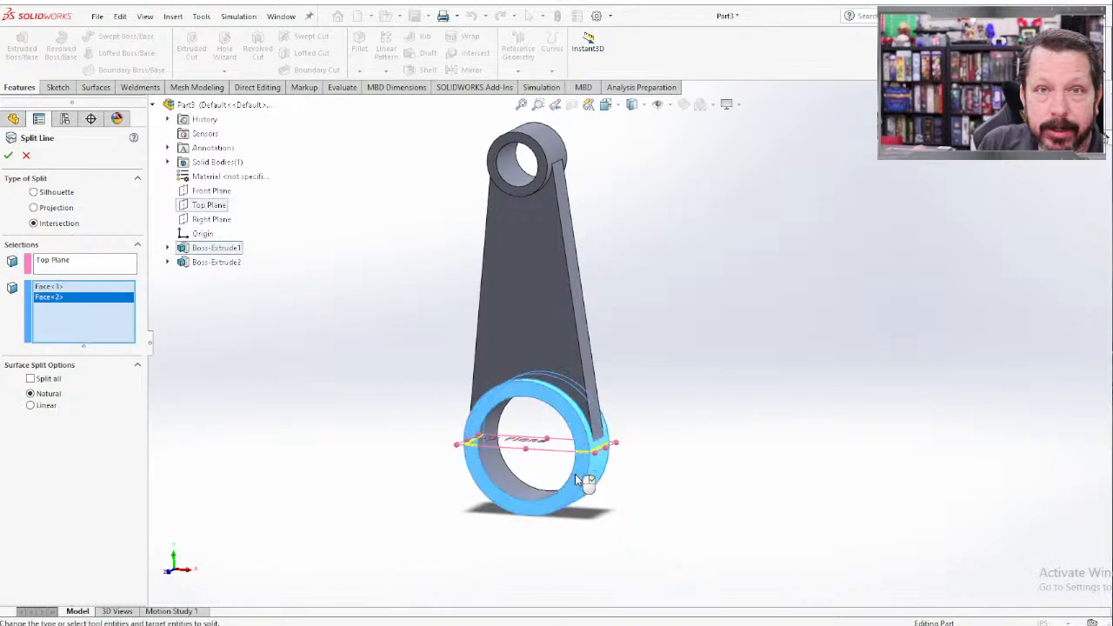
left_click(548, 487)
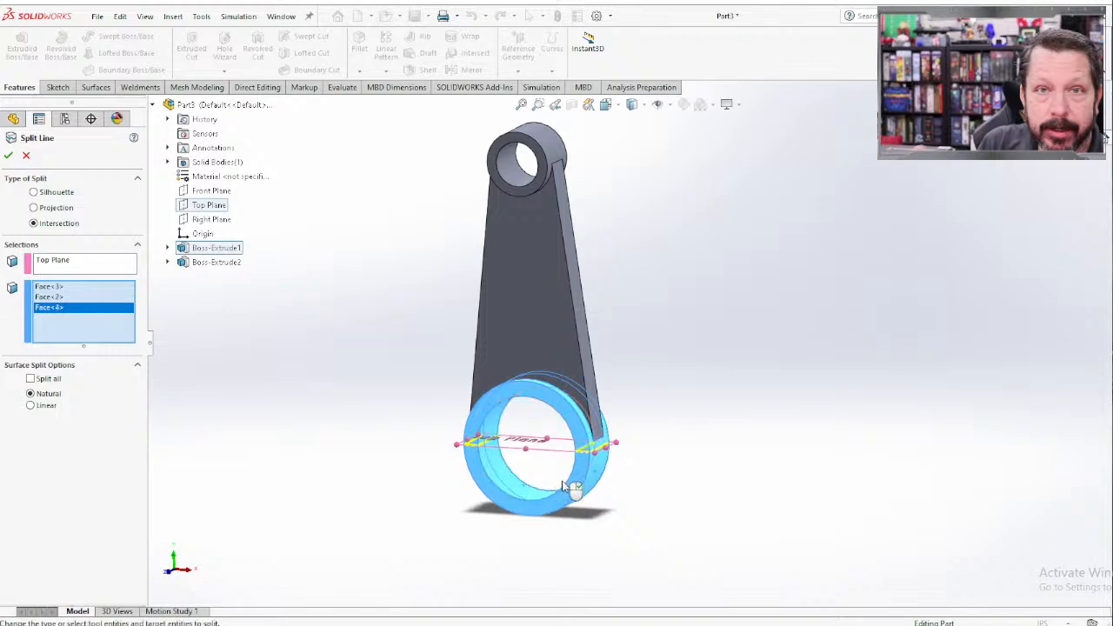
middle_click_drag(574, 489, 667, 476)
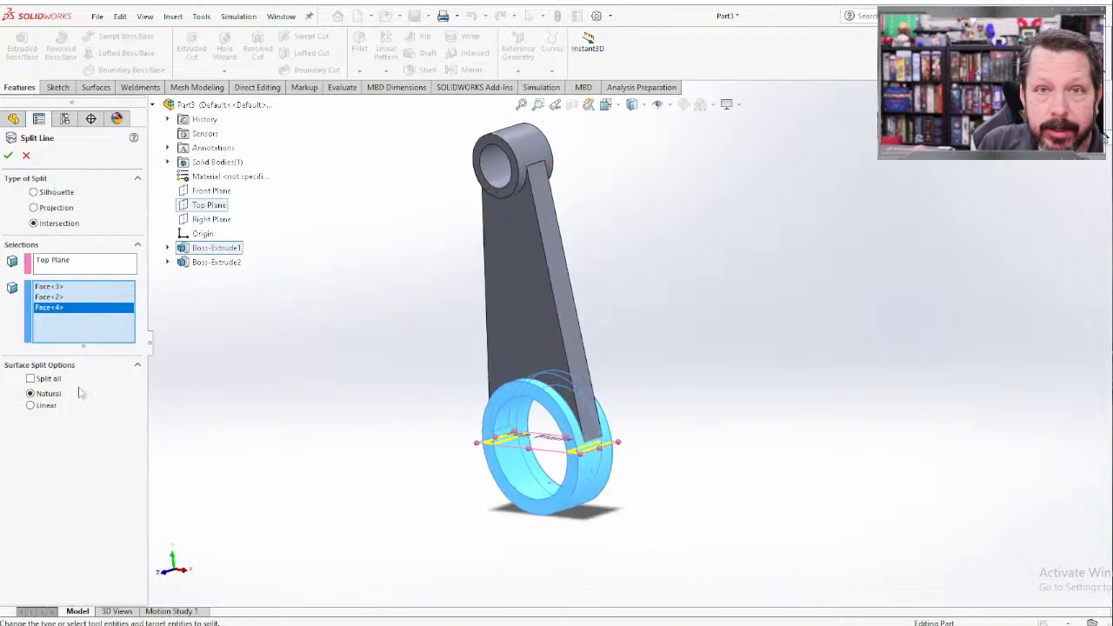
left_click(30, 379)
middle_click_drag(663, 474, 554, 487)
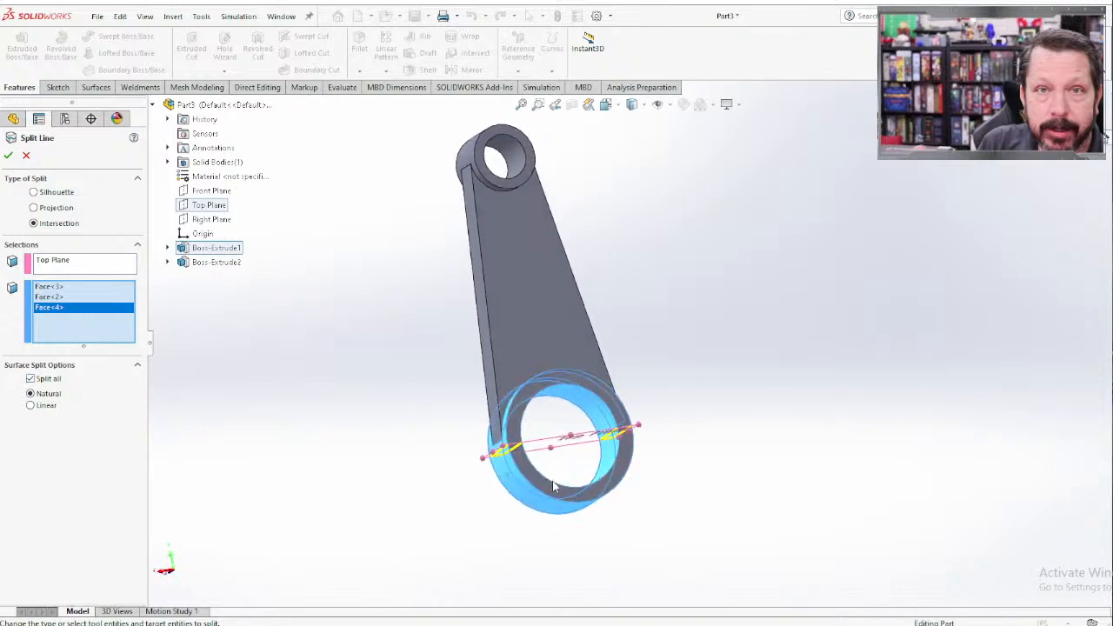
left_click(551, 485)
middle_click_drag(261, 422, 301, 316)
left_click(8, 155)
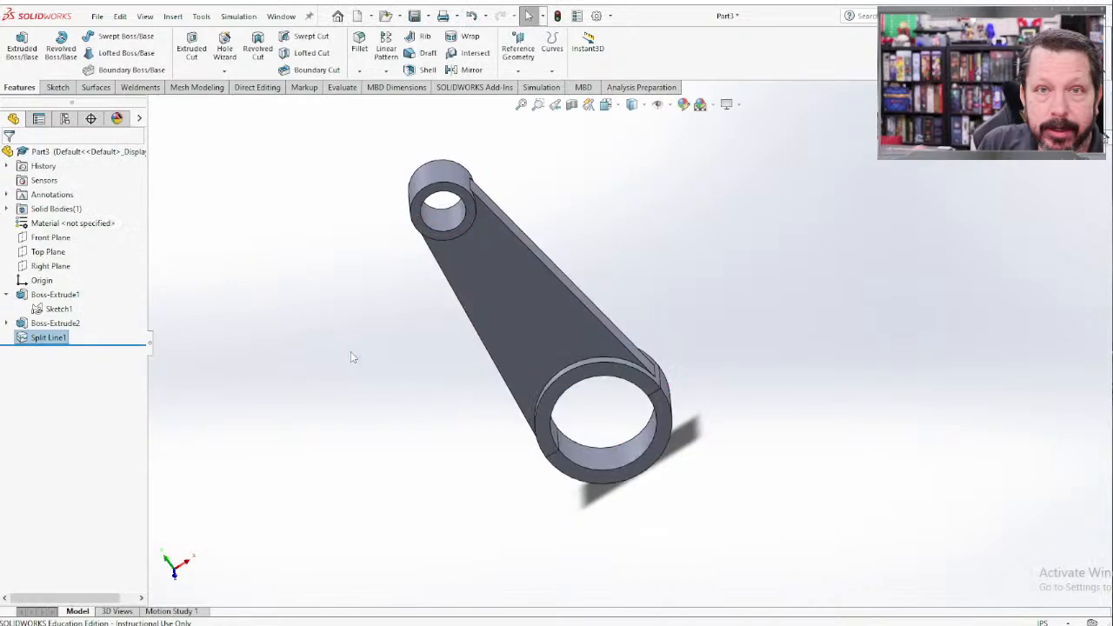
Examine the lower half faces of the split ring by selecting them and viewing them from several sides.
middle_click_drag(352, 357, 226, 320)
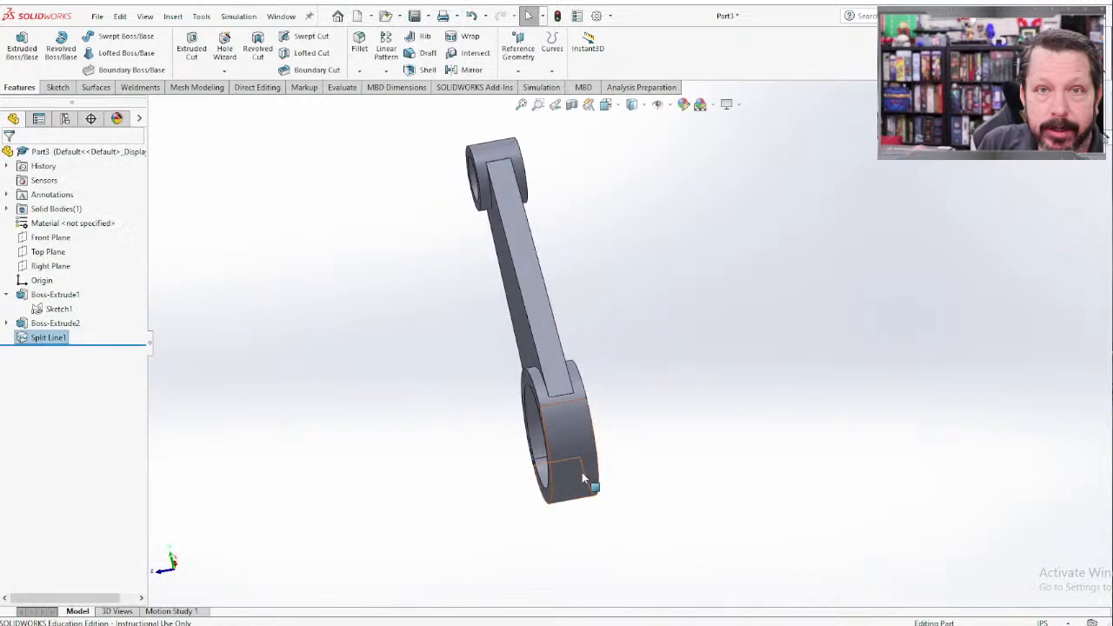
left_click(583, 478)
middle_click_drag(293, 323, 399, 370)
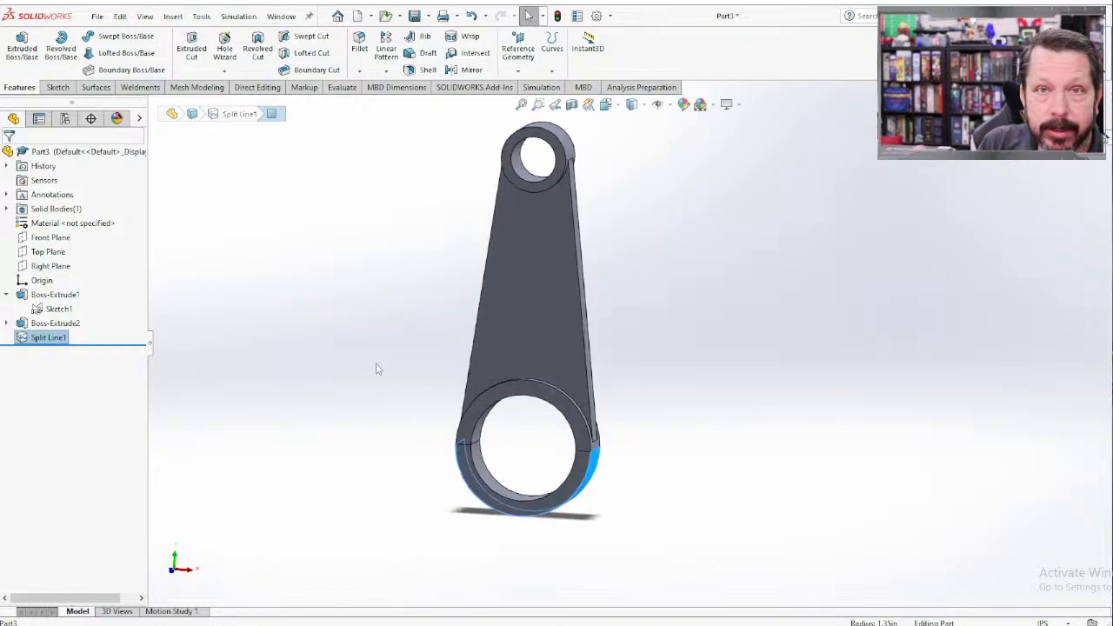
left_click(571, 492)
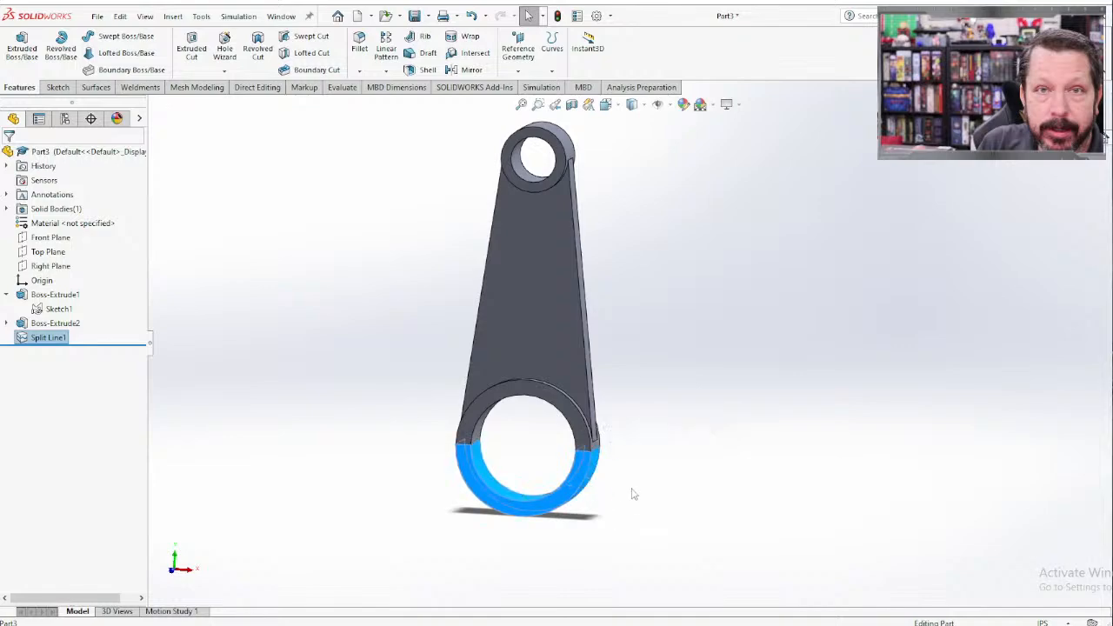
middle_click_drag(632, 492, 555, 503)
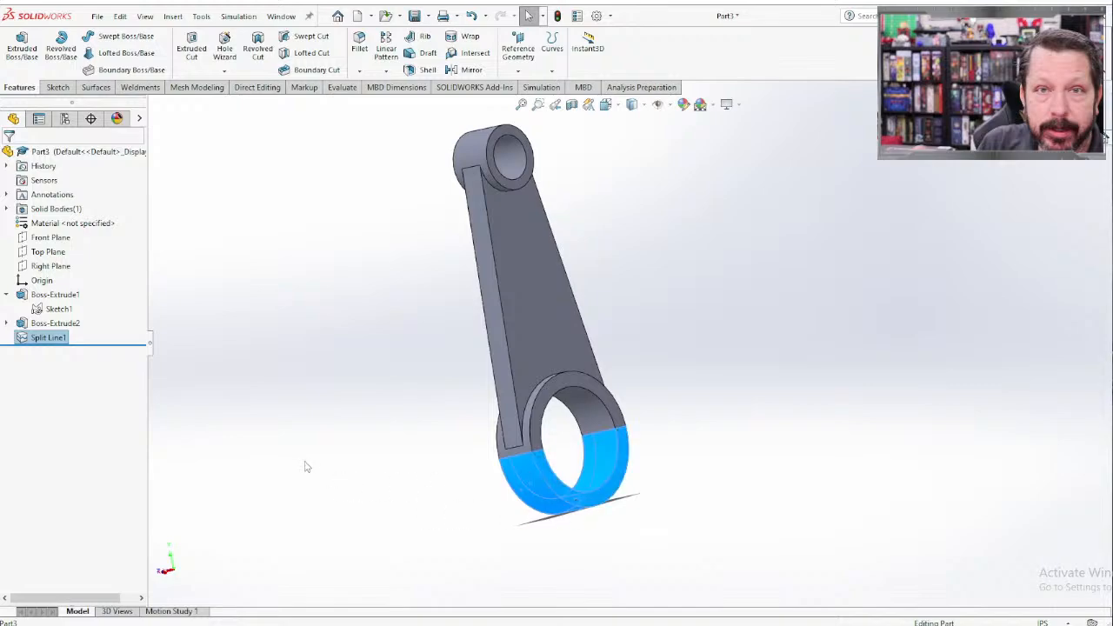
middle_click_drag(305, 462, 483, 493)
Try deleting the split line feature, and undo the deletion.
key("Delete")
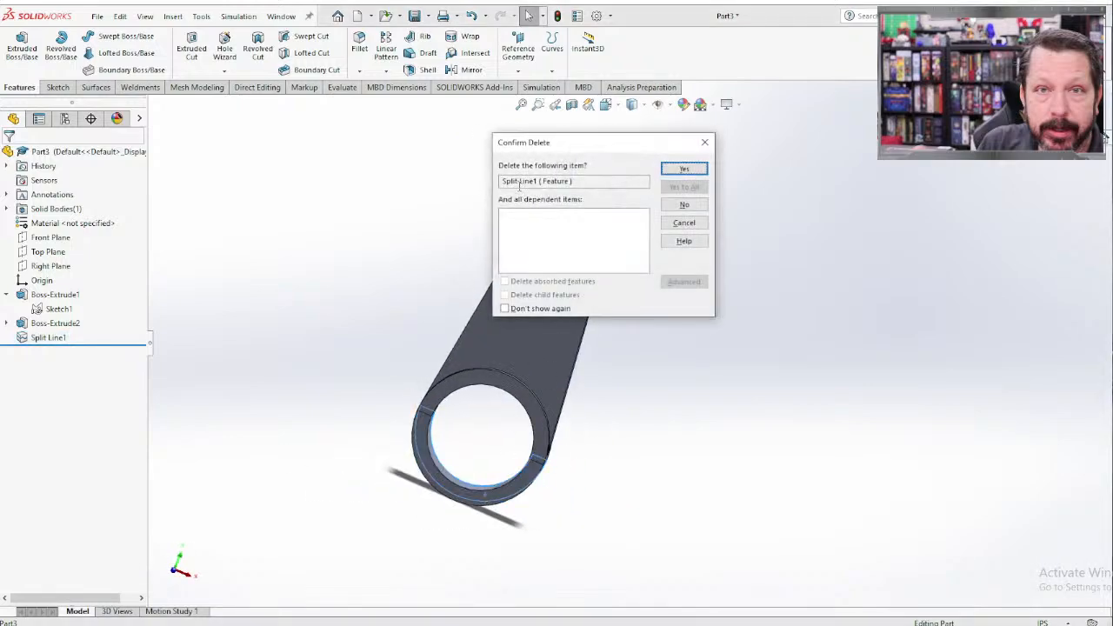
left_click(676, 171)
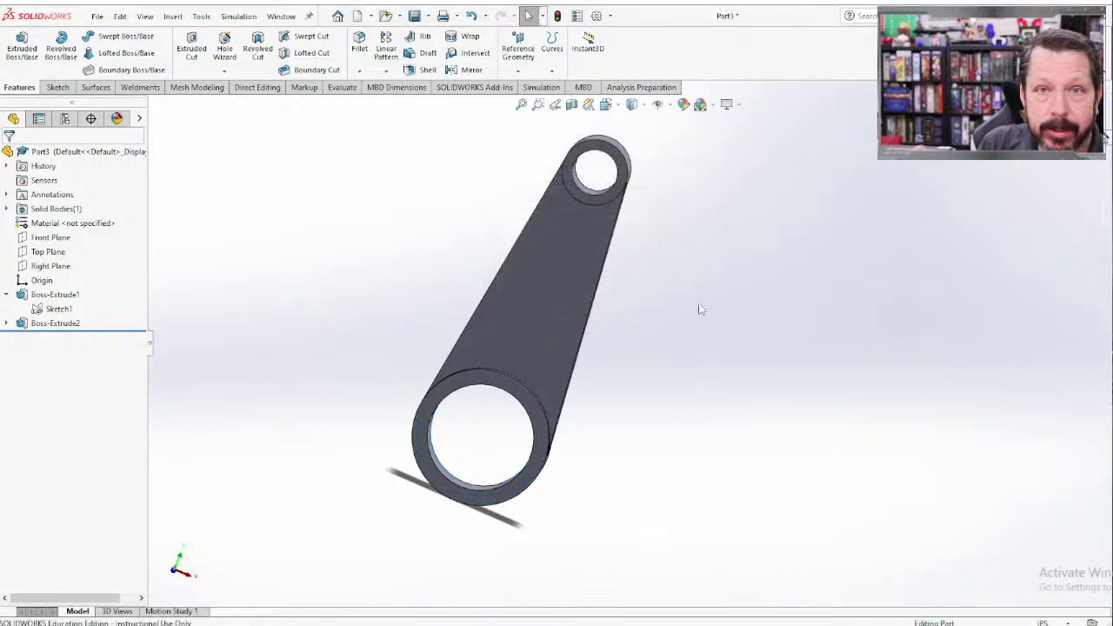
key("ctrl+z")
Sketch a corner rectangle about 3.49 by 1.6 in on the Top Plane around the ring for an Extruded Cut, and exit the sketch.
middle_click_drag(719, 320, 718, 246)
left_click(192, 42)
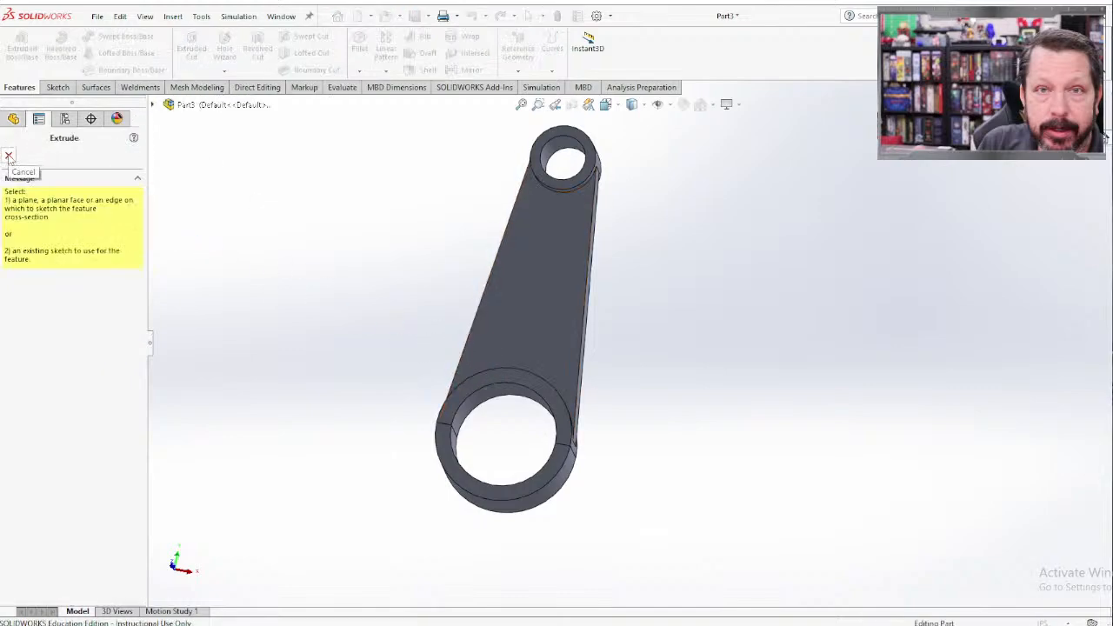
middle_click_drag(376, 375, 373, 426)
left_click(154, 106)
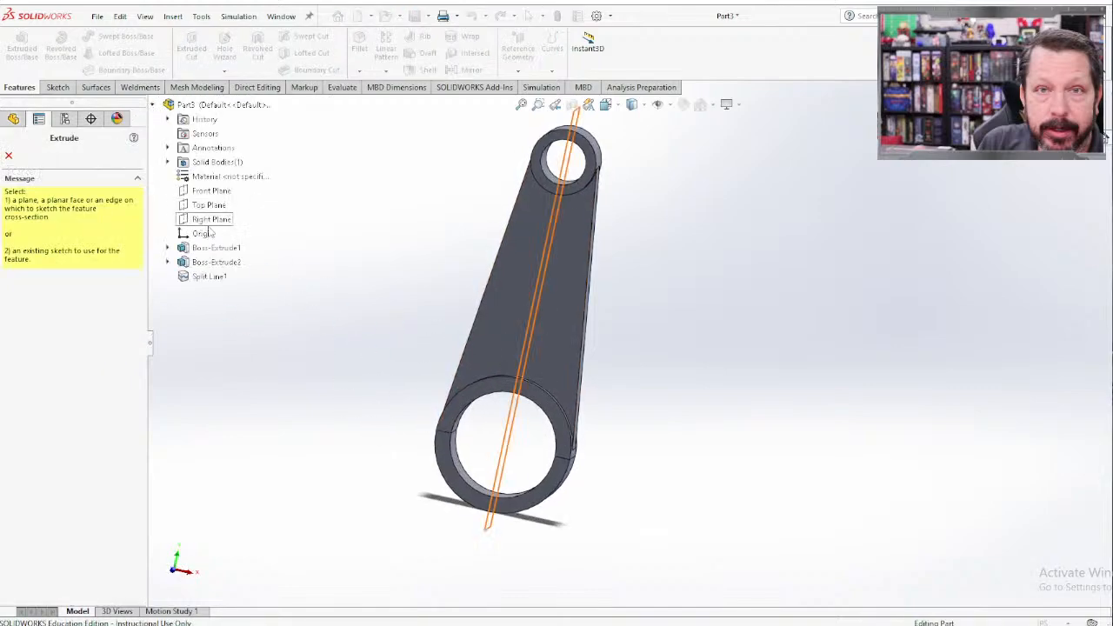
left_click(208, 213)
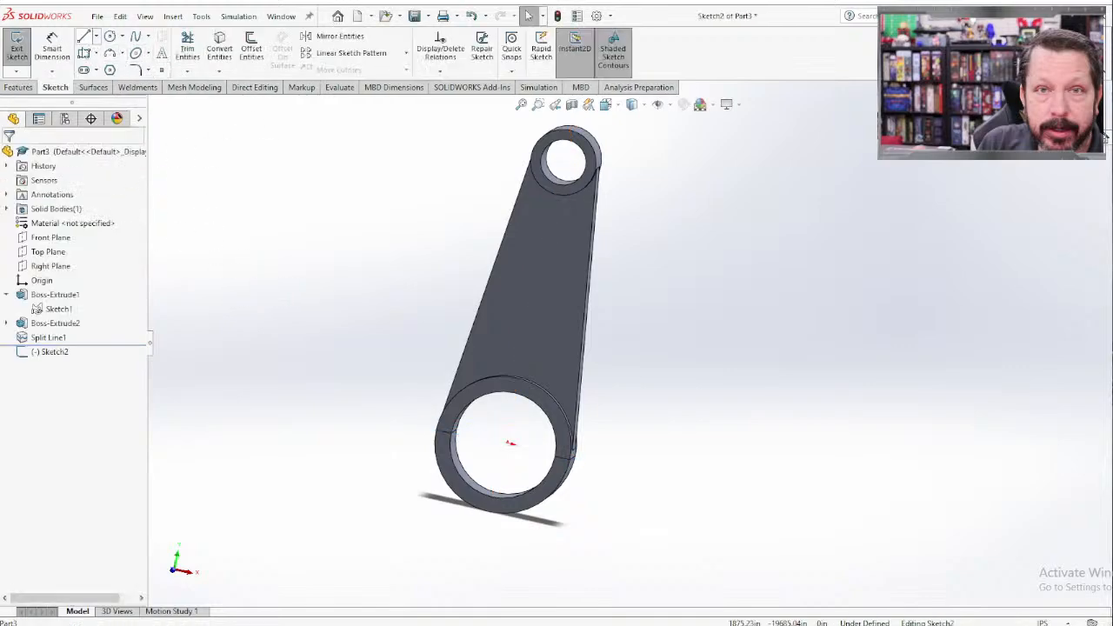
left_click(606, 104)
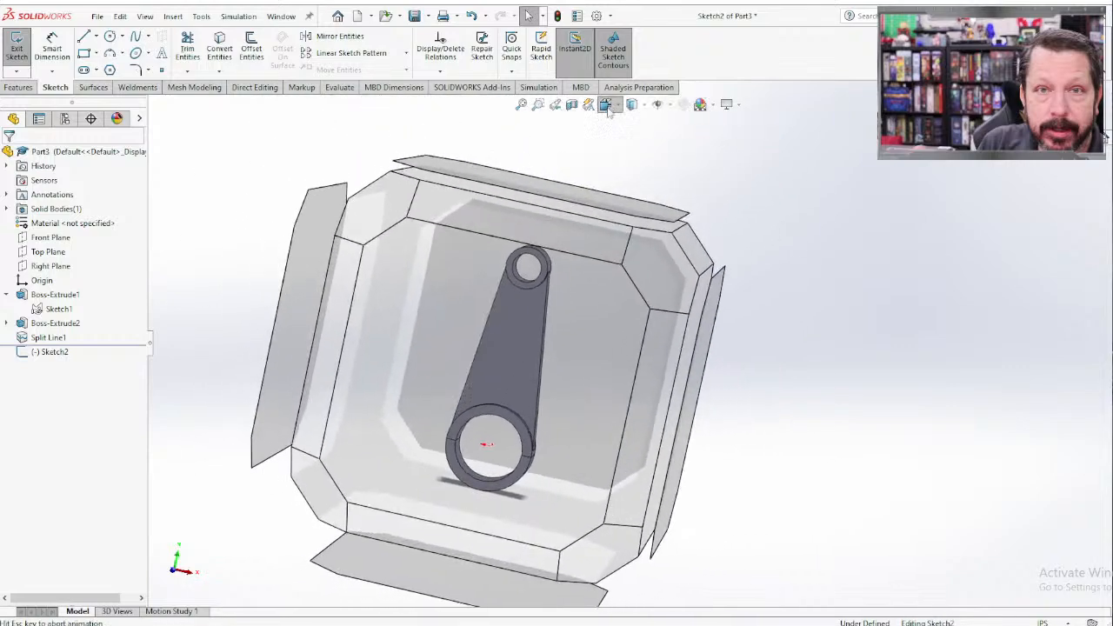
left_click(522, 171)
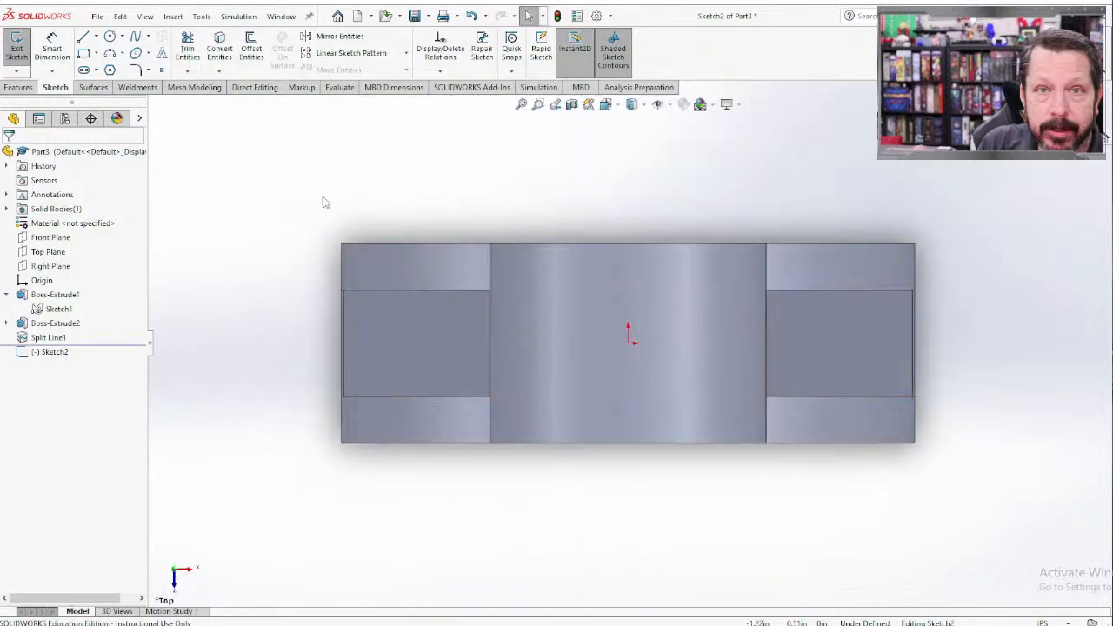
left_click(84, 53)
left_click(268, 189)
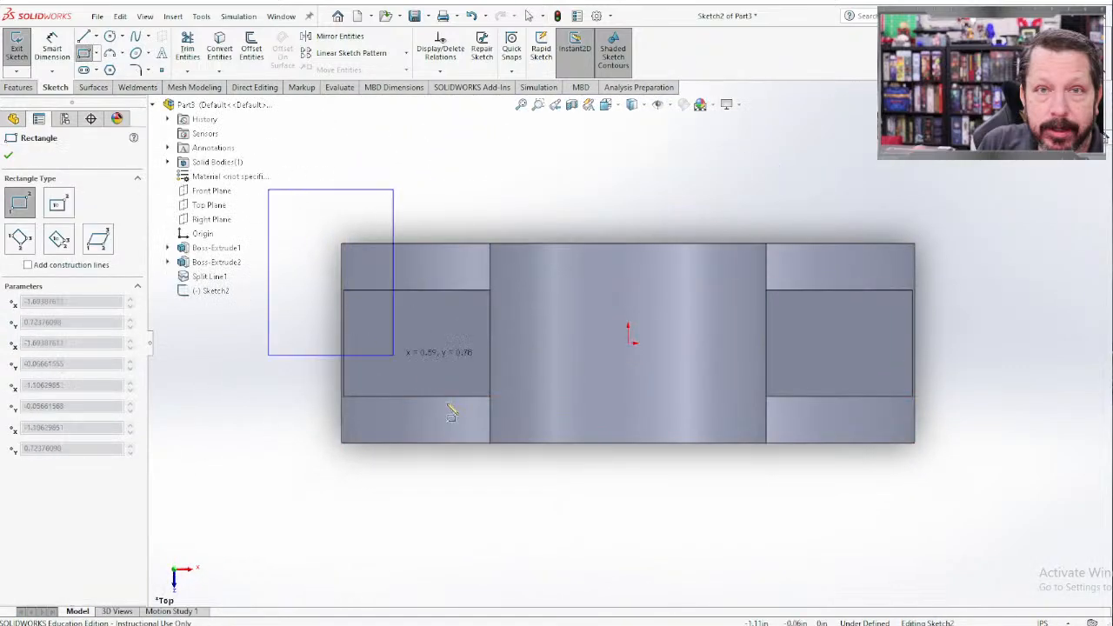
left_click(1010, 528)
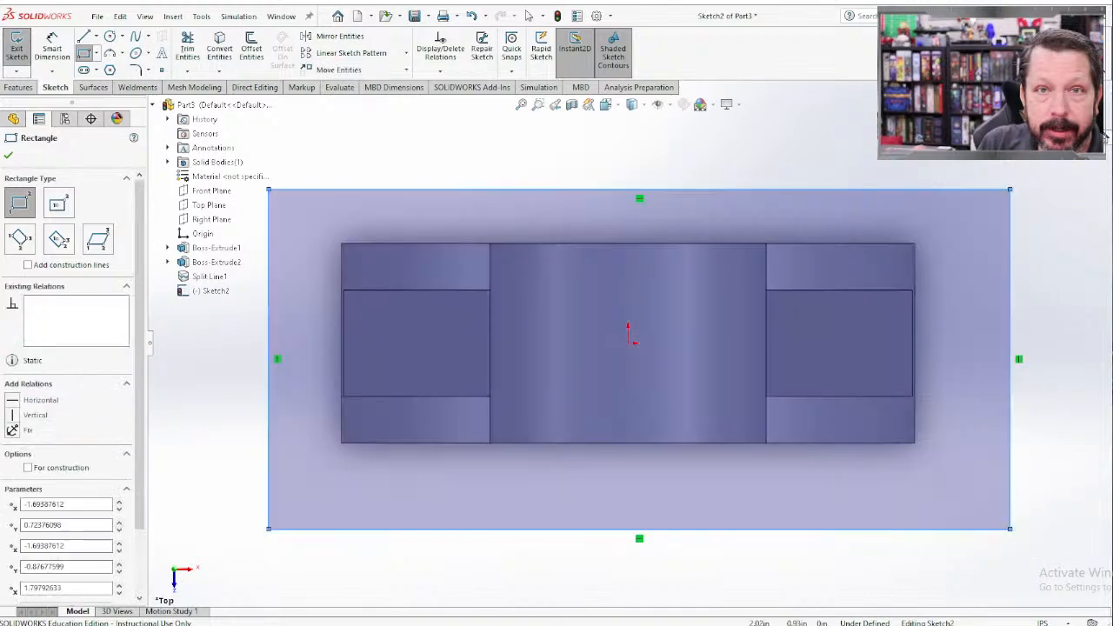
left_click(1104, 138)
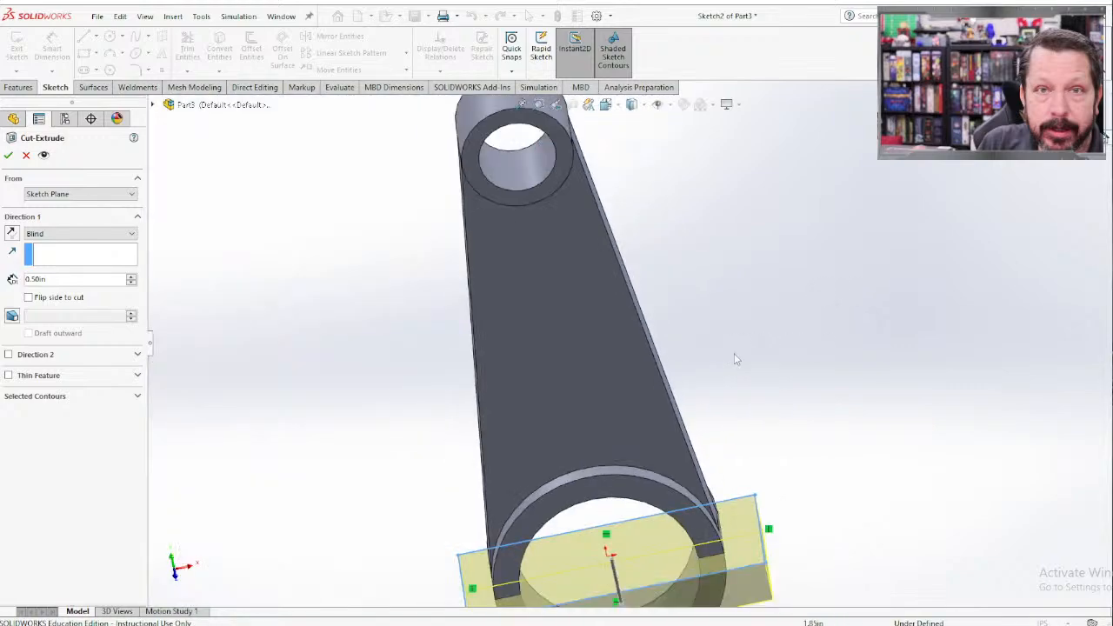
Extend the rectangle's extruded cut to a 3 in depth through the ring's lower half and complete the cut.
scroll(685, 374, "up", 5)
middle_click_drag(688, 367, 646, 446)
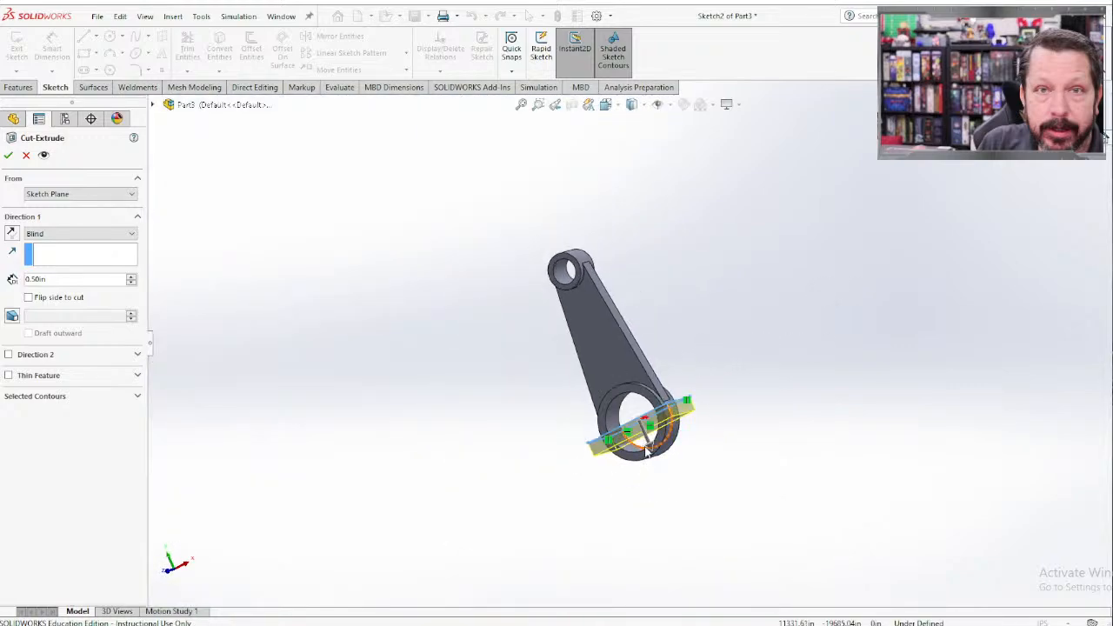
left_click_drag(646, 447, 713, 499)
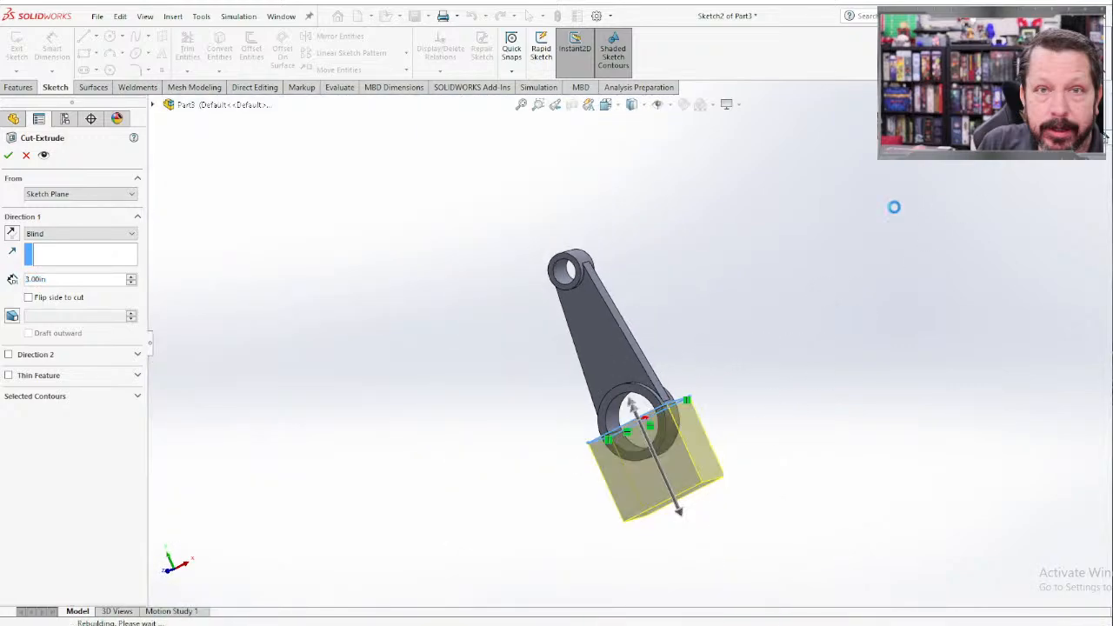
middle_click_drag(785, 307, 757, 306)
scroll(658, 386, "down", 3)
scroll(659, 387, "down", 1)
scroll(607, 169, "up", 2)
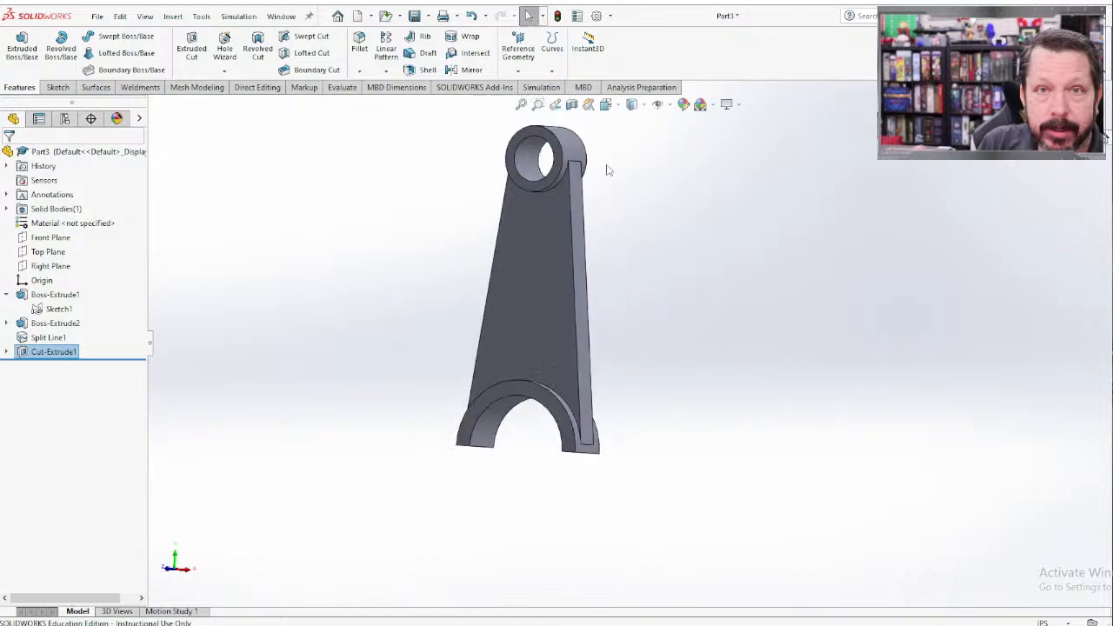
scroll(618, 158, "down", 1)
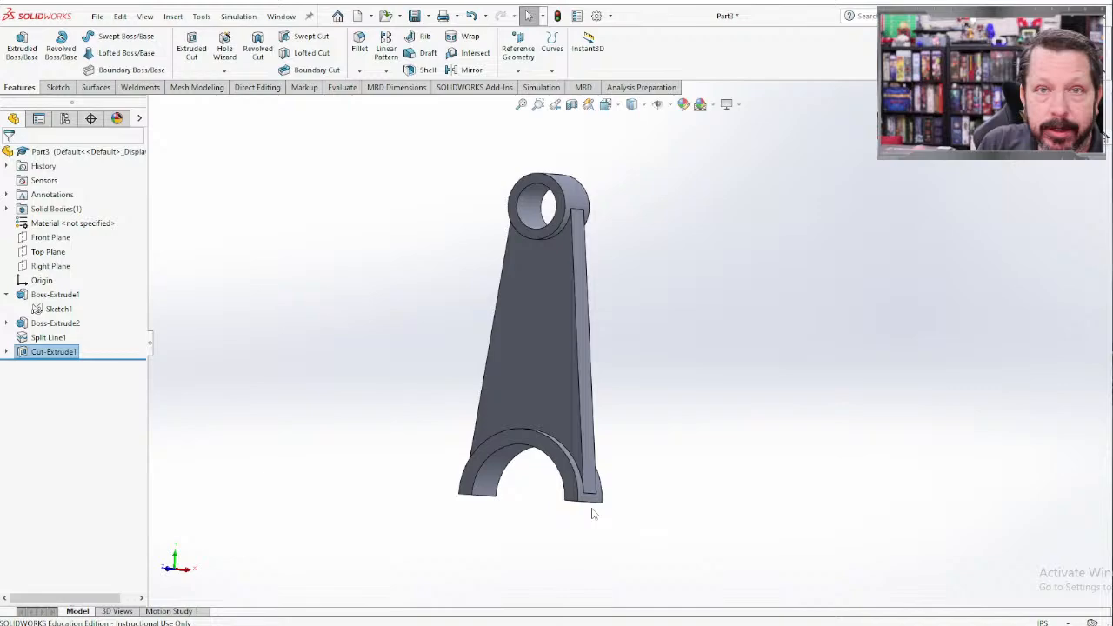
Start an Extruded Boss sketch on one of the half ring's flat cut faces and switch to the Bottom view.
middle_click_drag(658, 512, 644, 365)
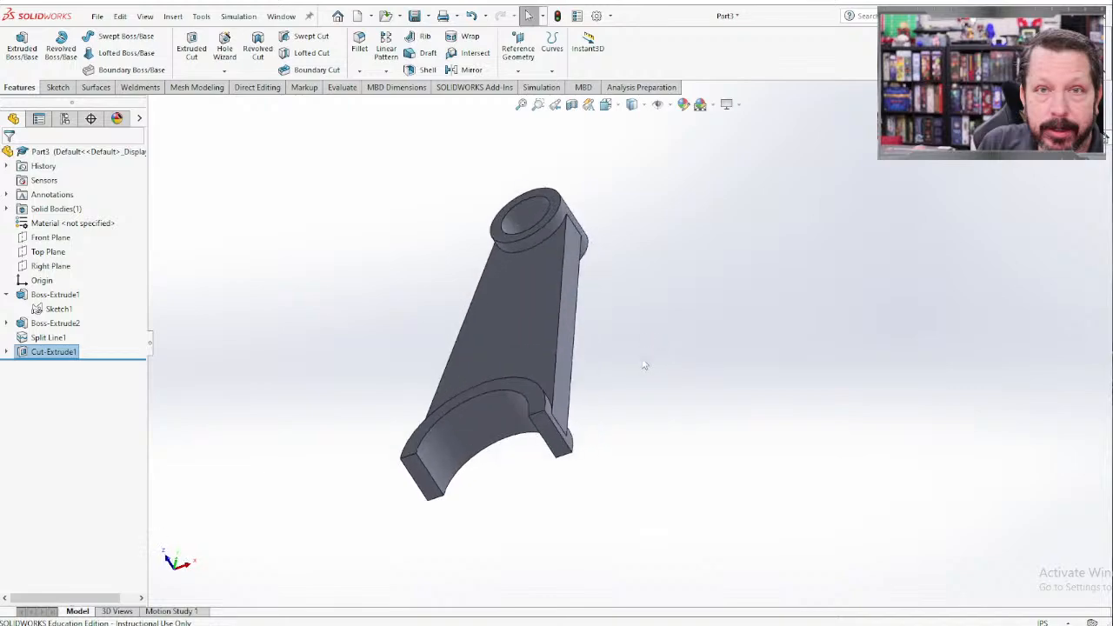
left_click(21, 50)
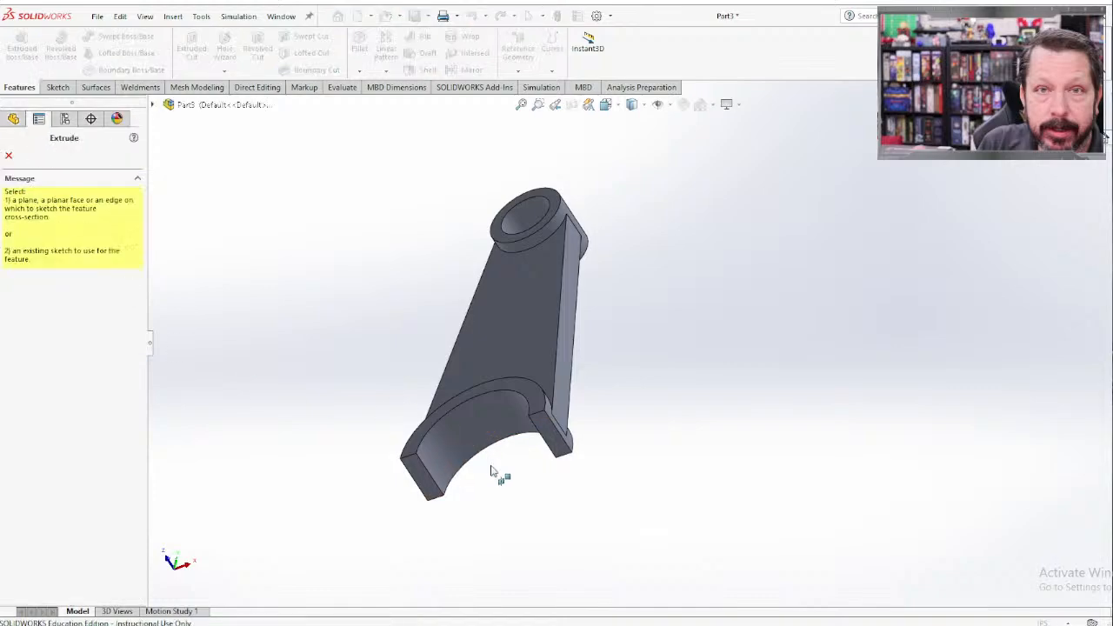
left_click(545, 424)
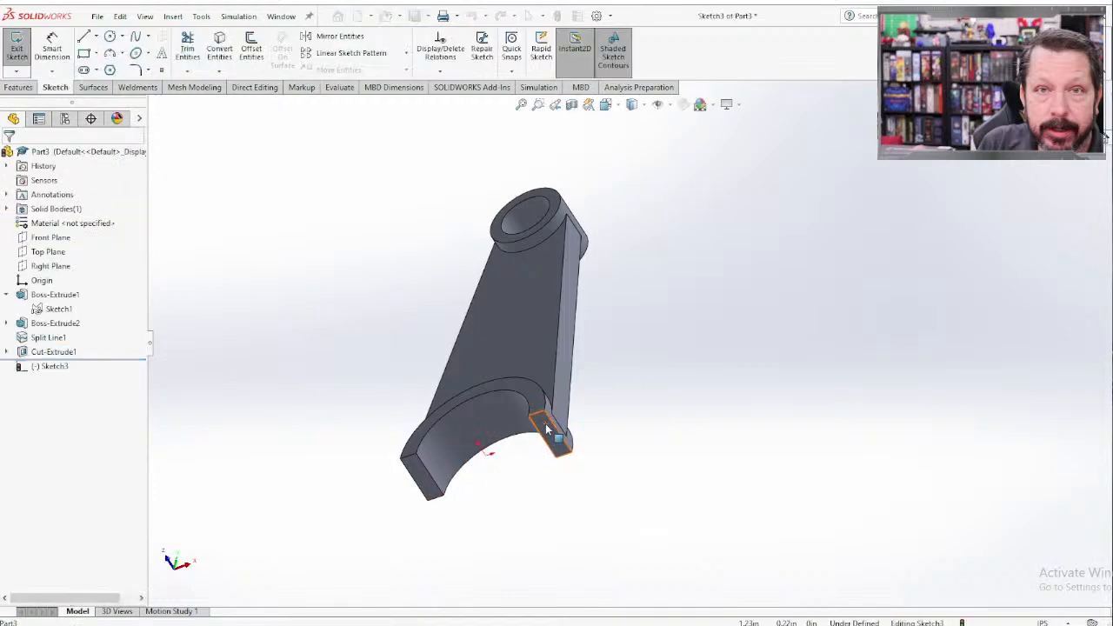
left_click(619, 104)
left_click(609, 123)
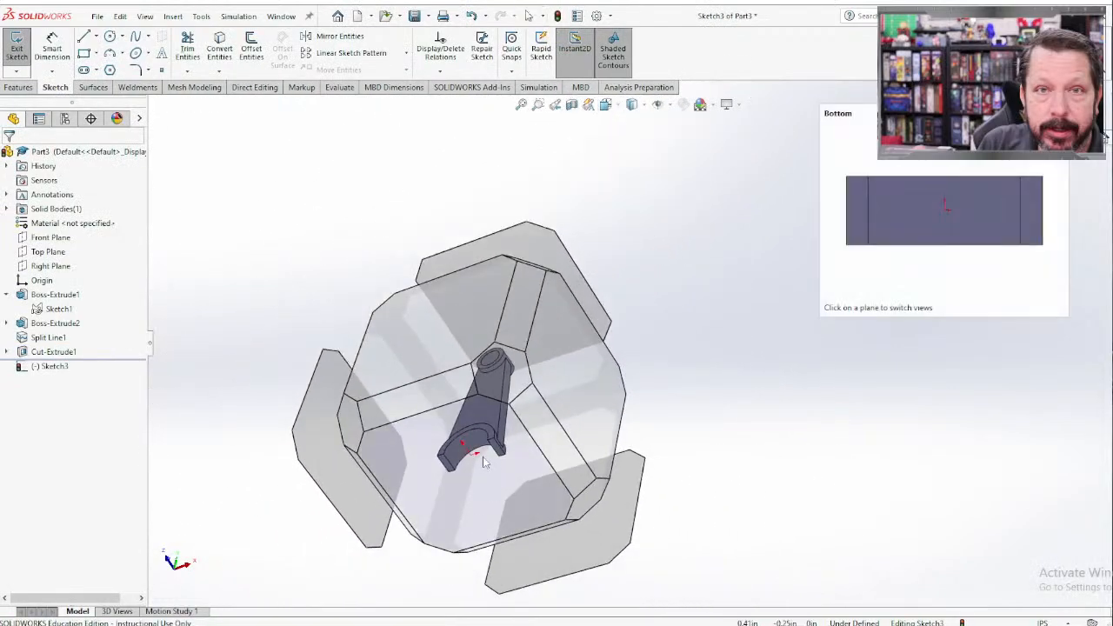
Sketch a circle centred on the midpoint of the left cut face's outer edge and set its diameter to 0.25 in.
left_click(84, 37)
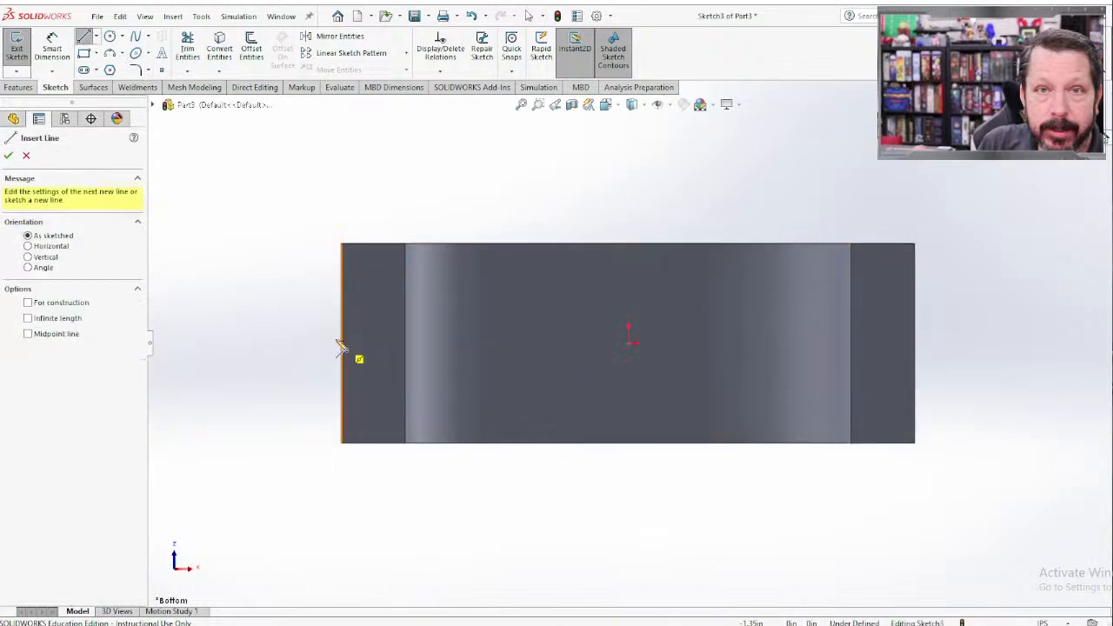
left_click(341, 344)
left_click(110, 36)
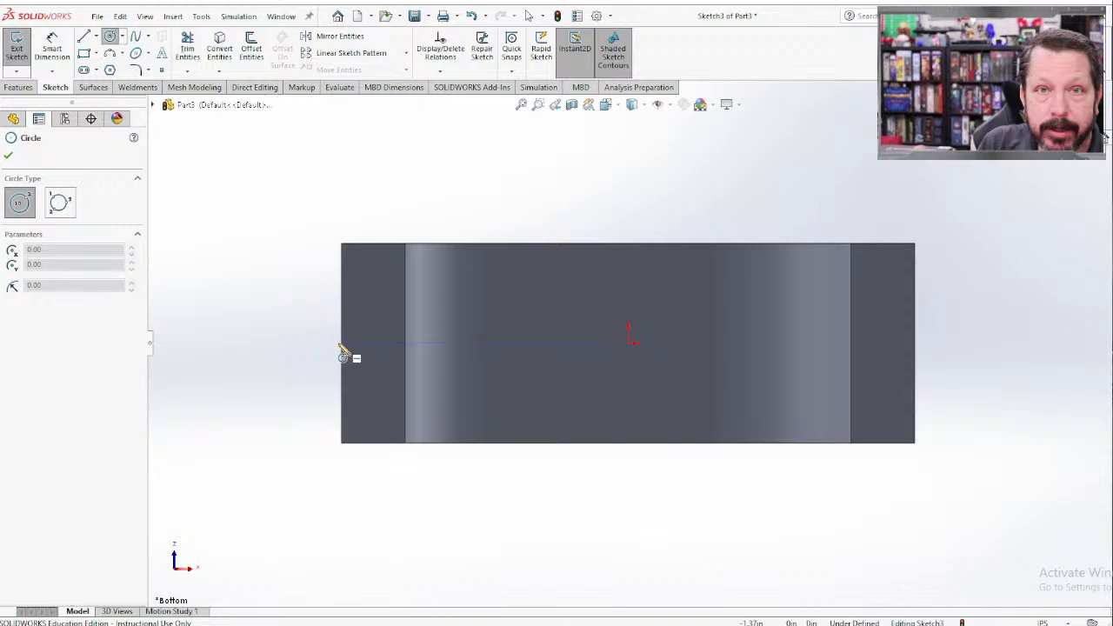
left_click(341, 344)
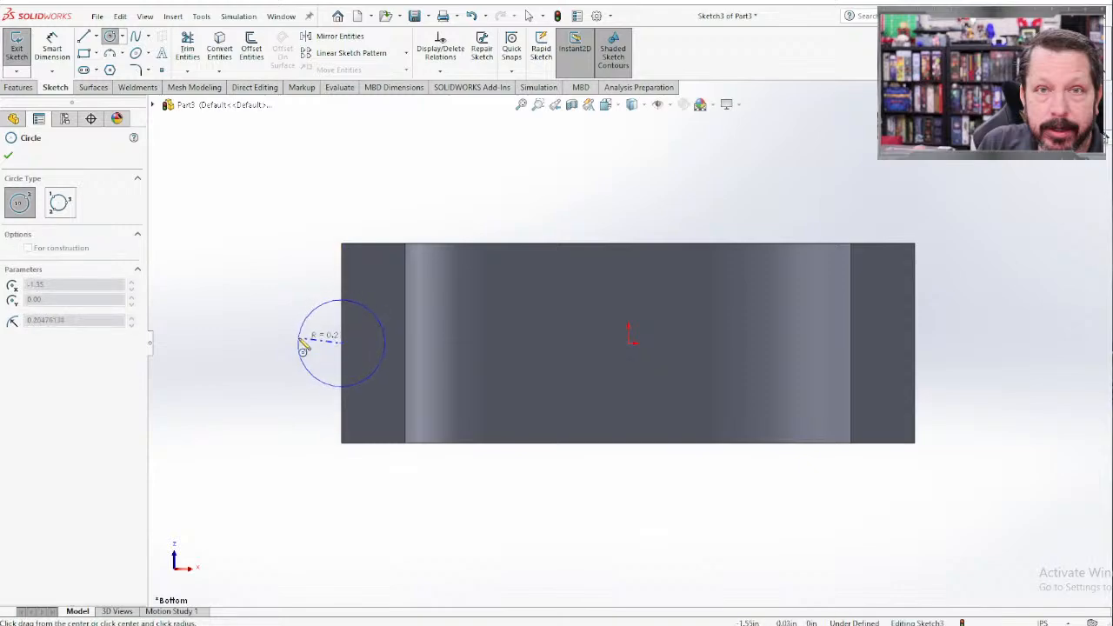
left_click(298, 352)
right_click_drag(238, 365, 210, 274)
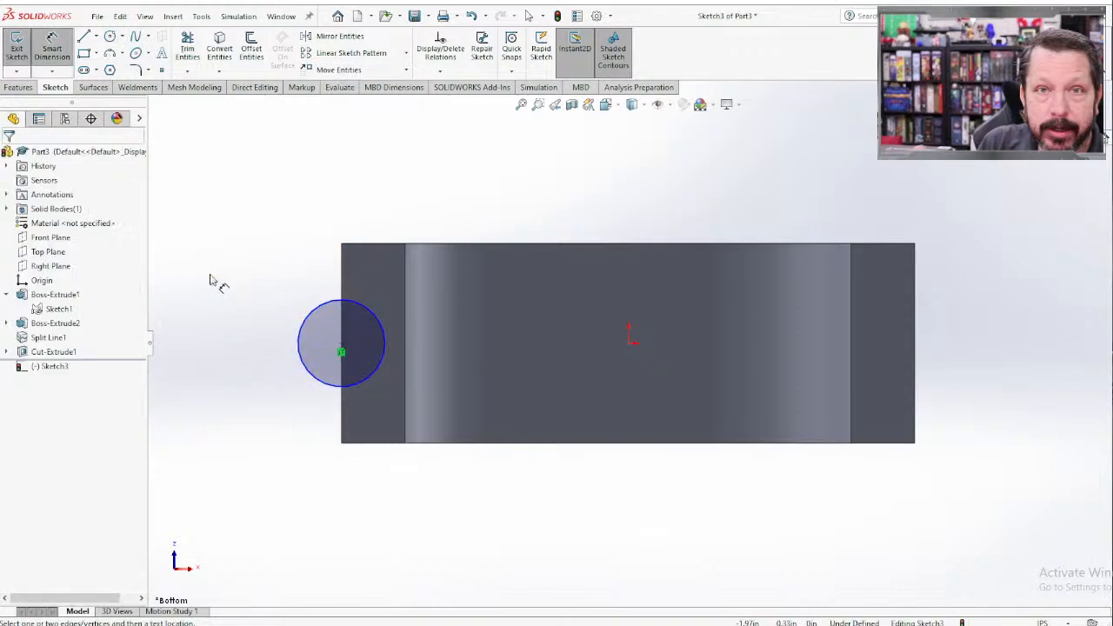
left_click(302, 322)
left_click(248, 252)
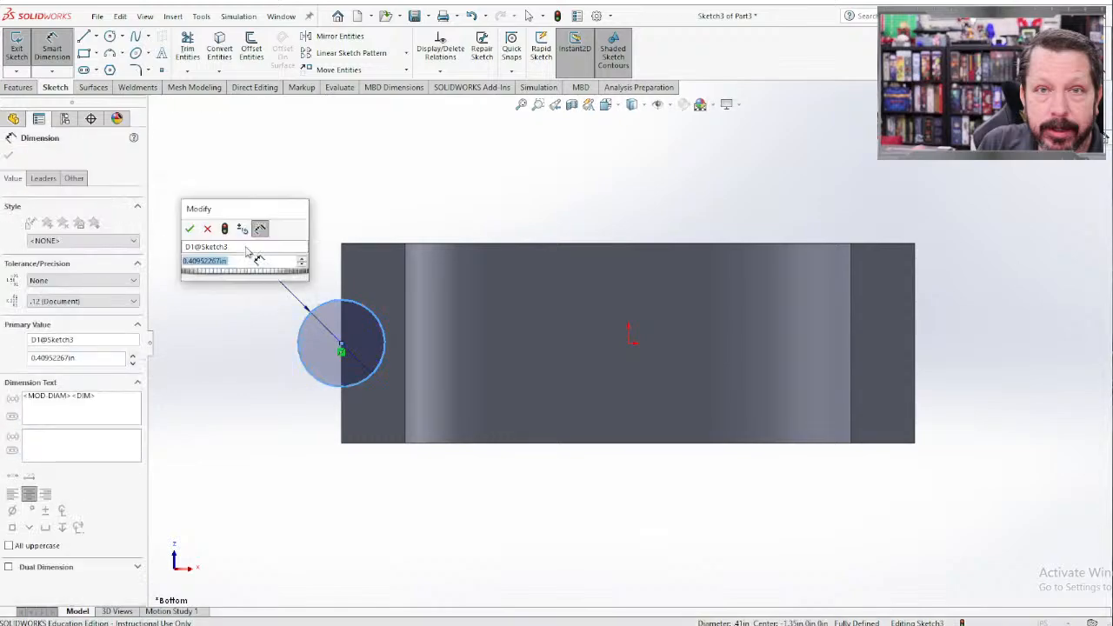
key("Return")
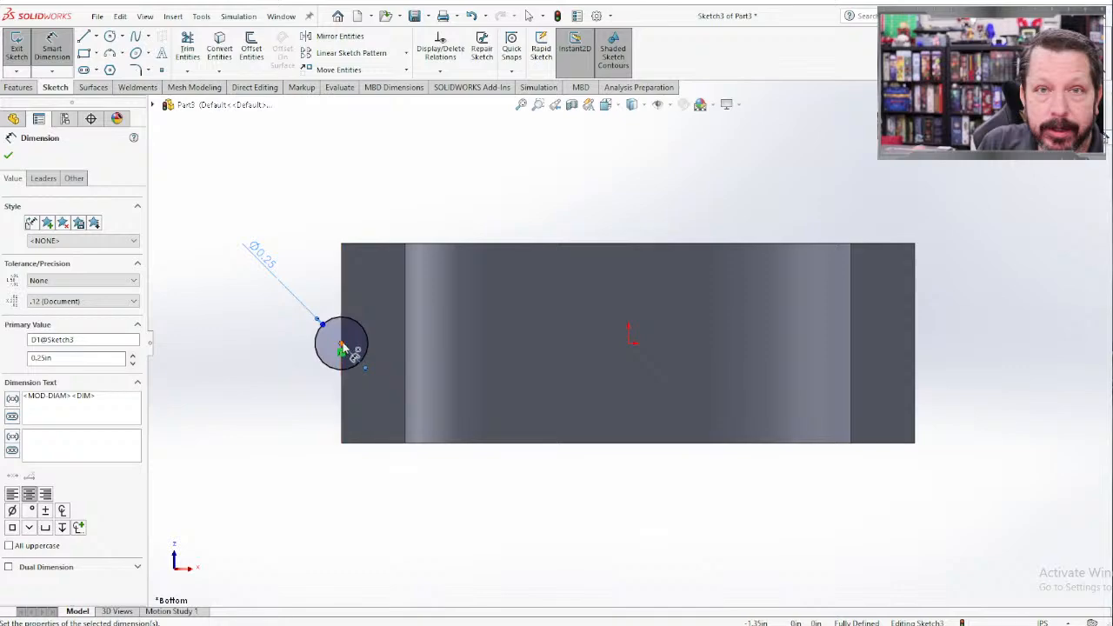
left_click(343, 351)
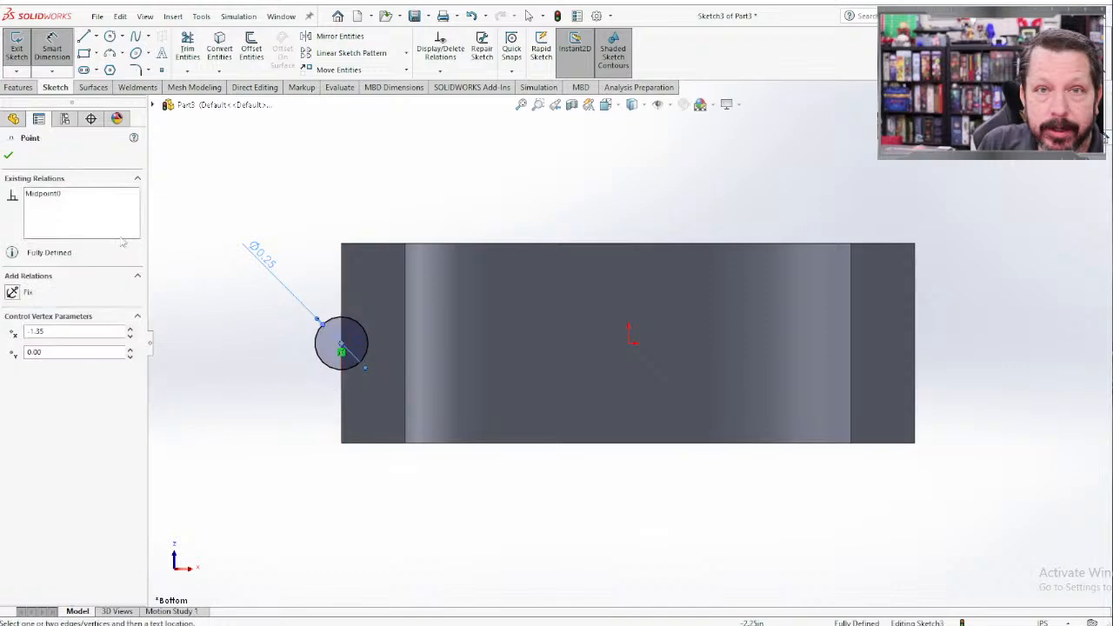
left_click(8, 155)
Add a larger concentric circle around the left 0.25 in circle and set its diameter to 0.5 in.
left_click(110, 36)
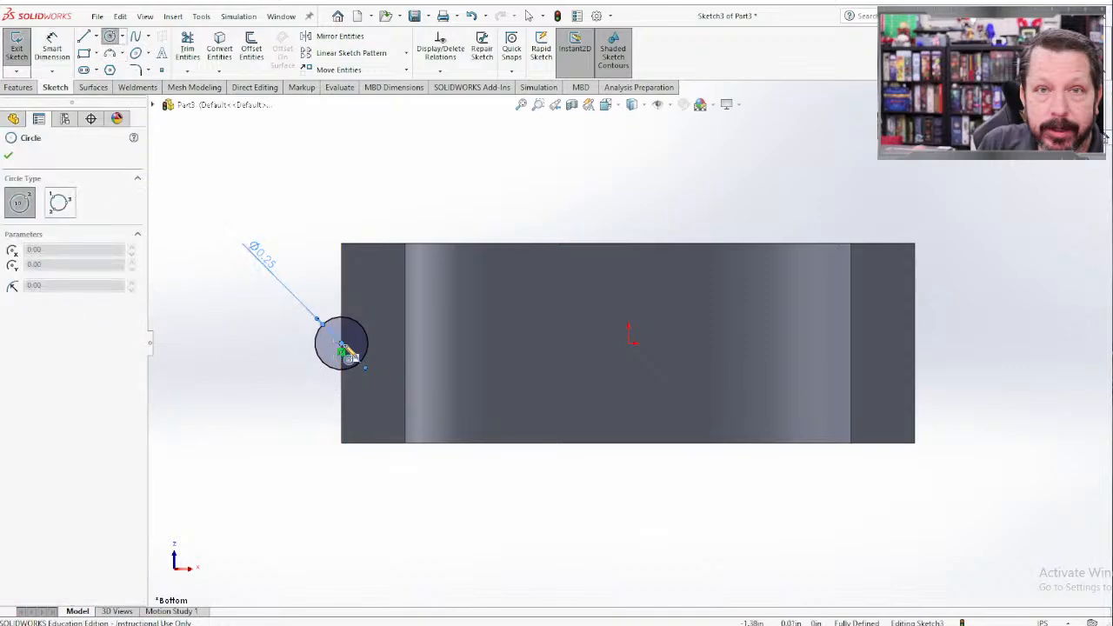
left_click(341, 344)
left_click(294, 364)
right_click_drag(273, 423, 242, 354)
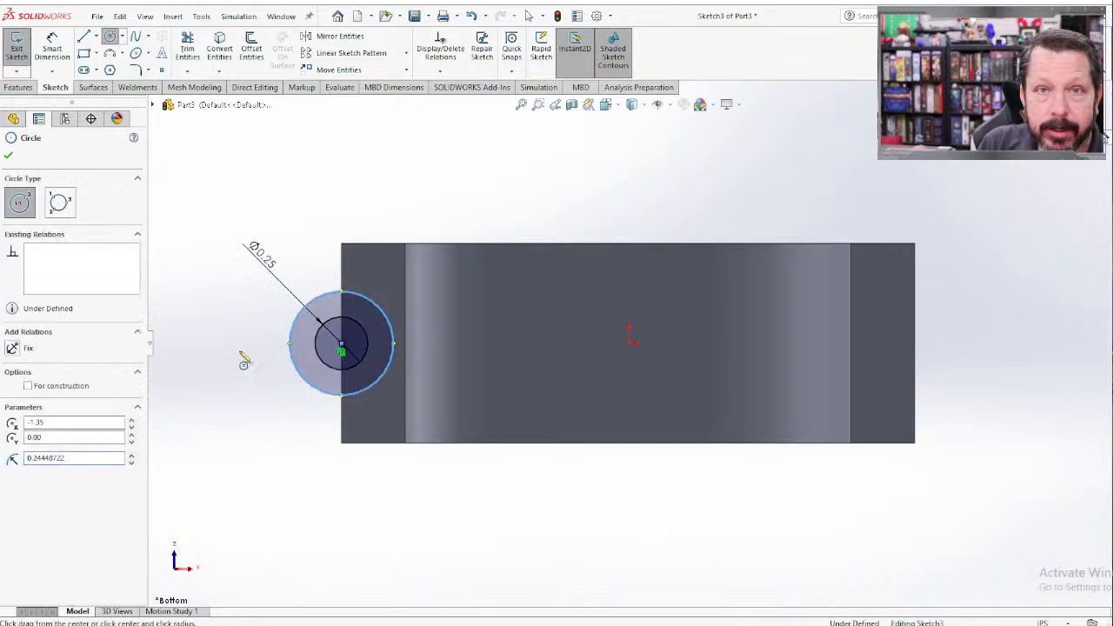
left_click(289, 388)
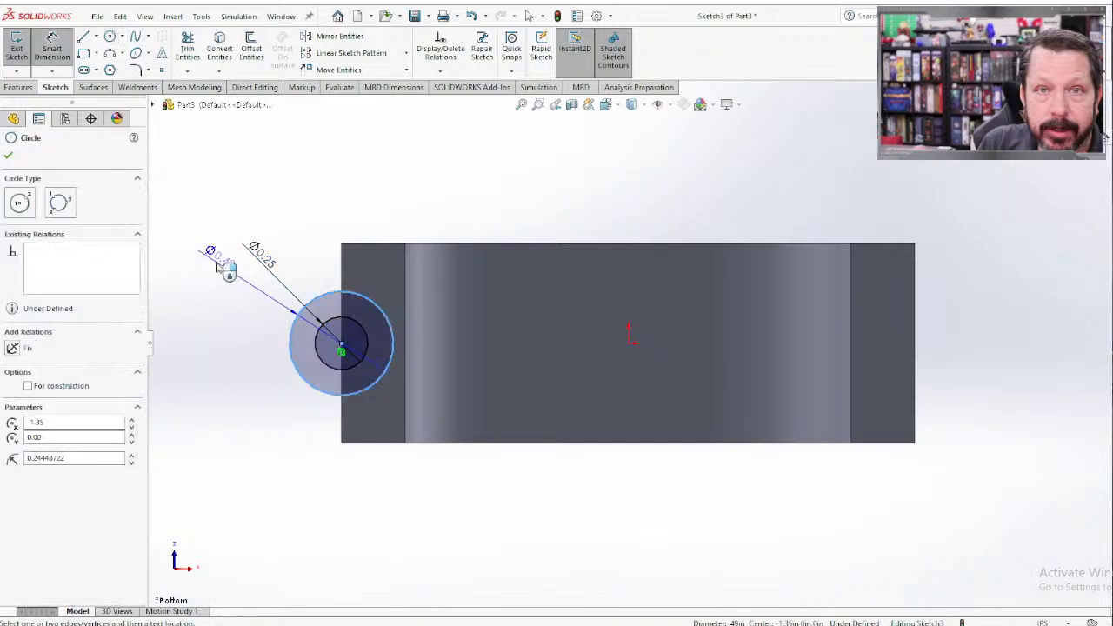
left_click(219, 262)
type("0.5")
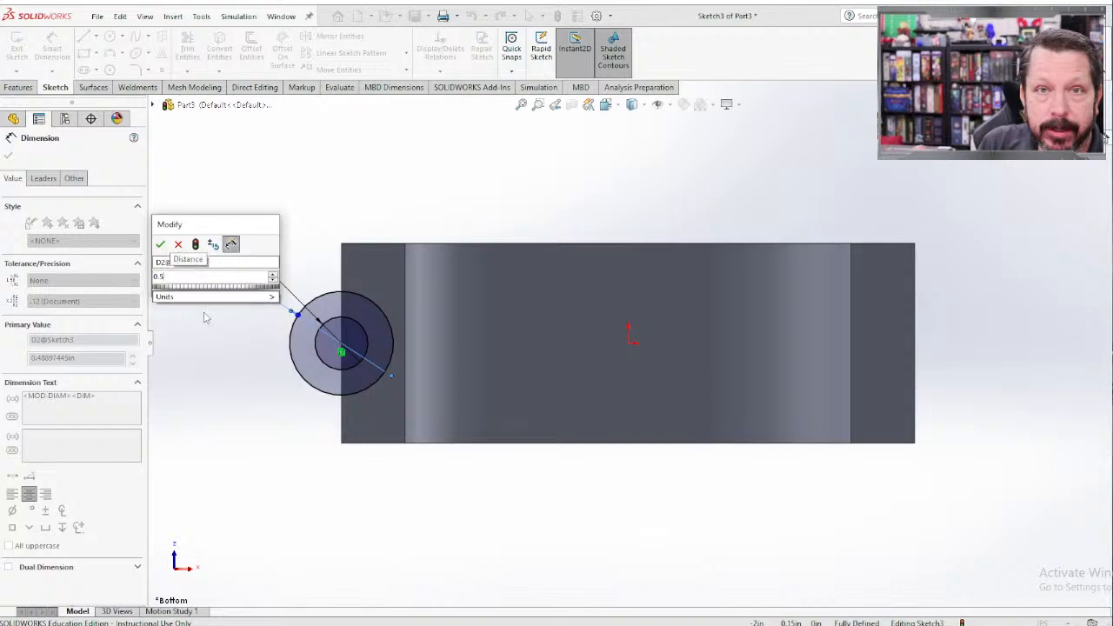
key("Return")
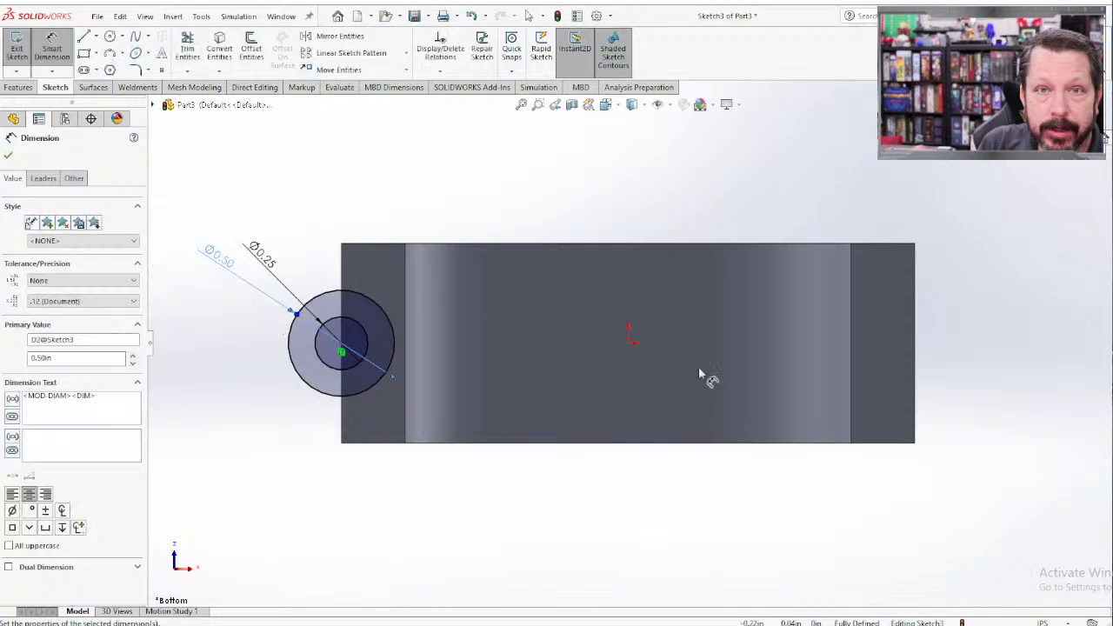
Sketch a circle centred on the midpoint of the right cut face's outer edge with a diameter of 0.25 in.
left_click(111, 38)
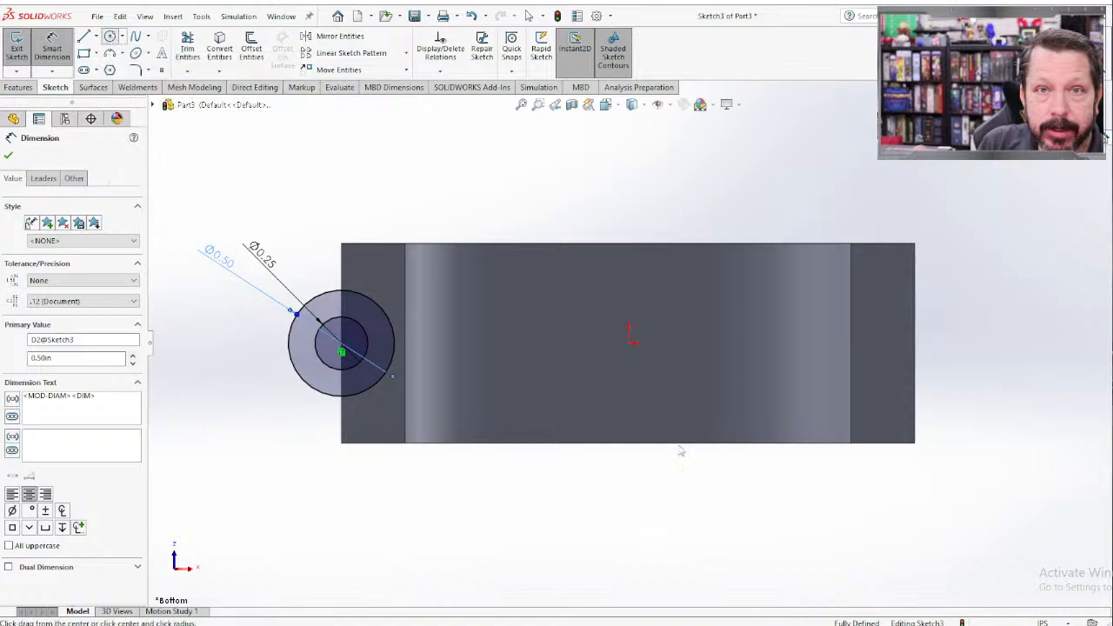
left_click(915, 344)
left_click(934, 350)
right_click_drag(1013, 422, 995, 374)
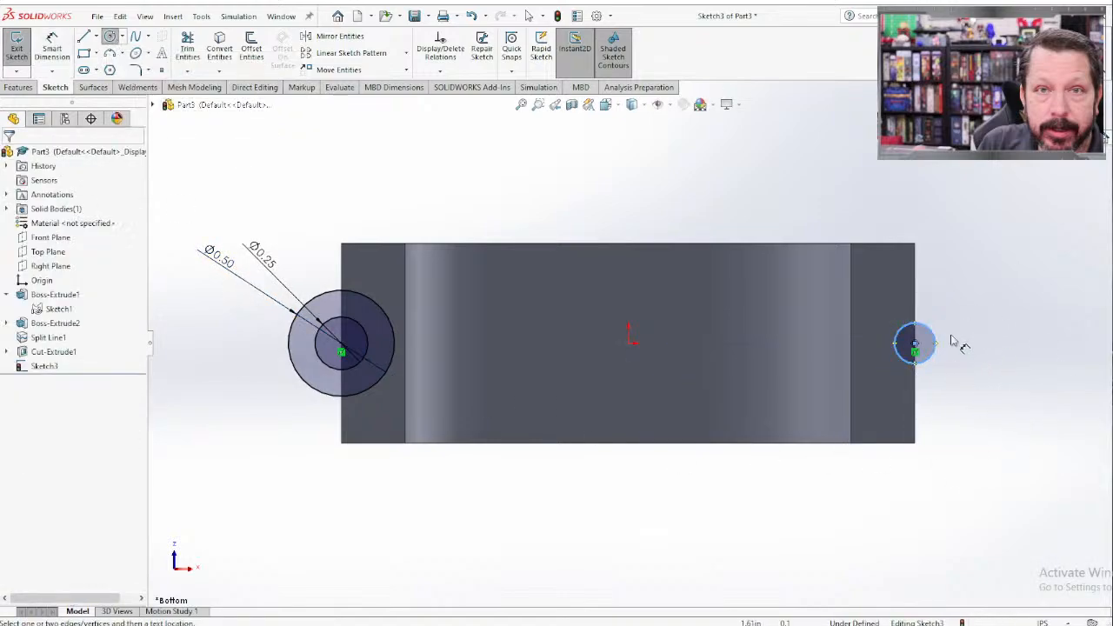
left_click(937, 344)
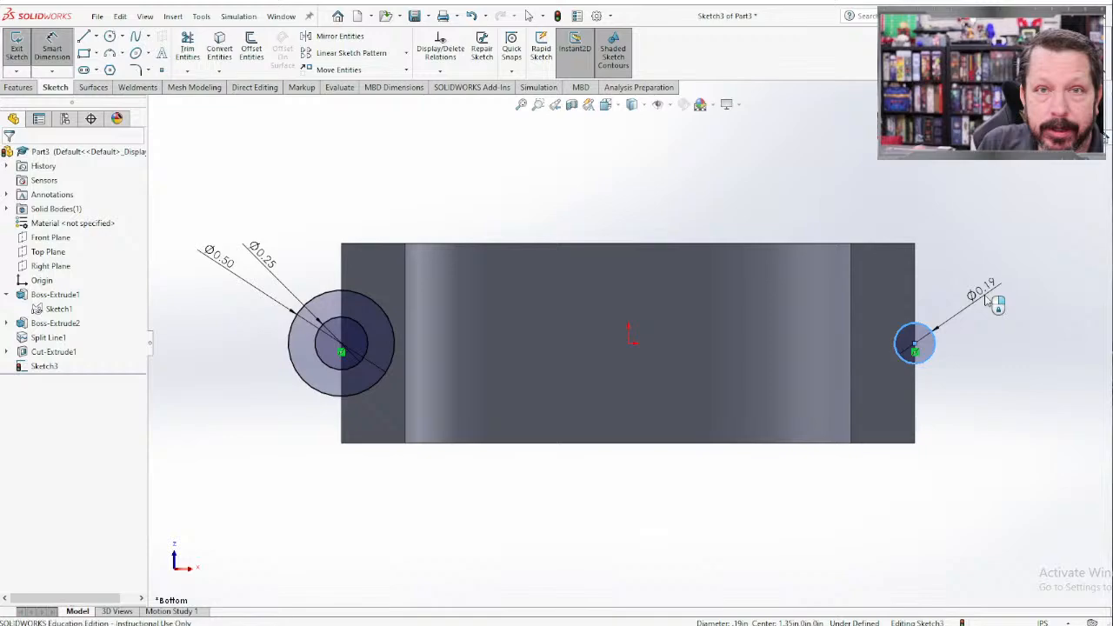
left_click(985, 298)
type(".25")
key("Return")
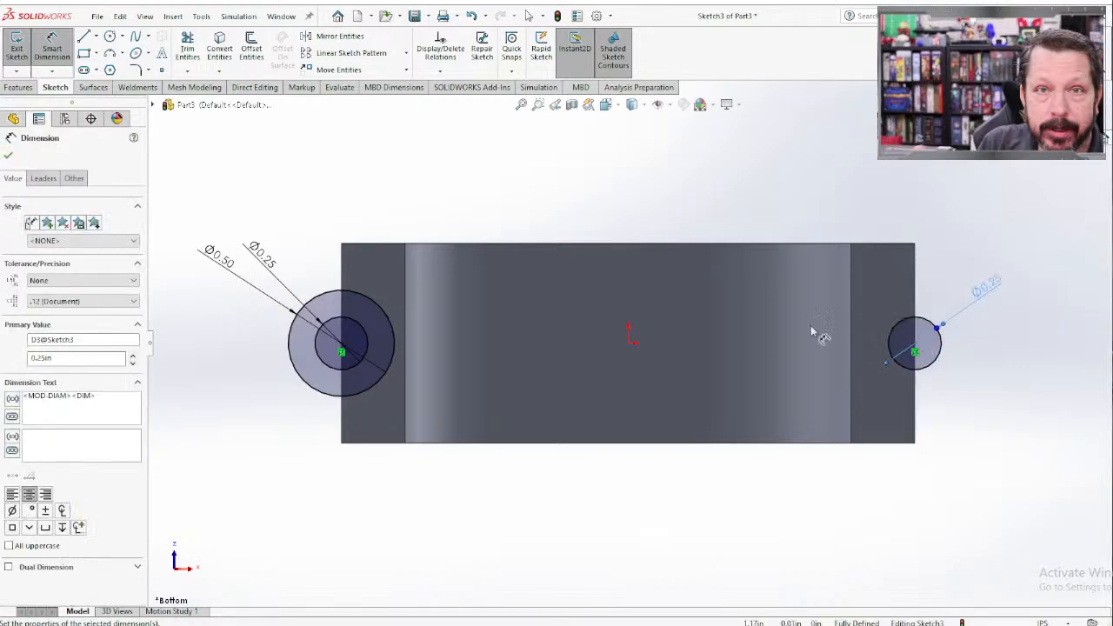
Add a concentric 0.5 in diameter circle around the right 0.25 in circle and exit the sketch.
left_click(111, 36)
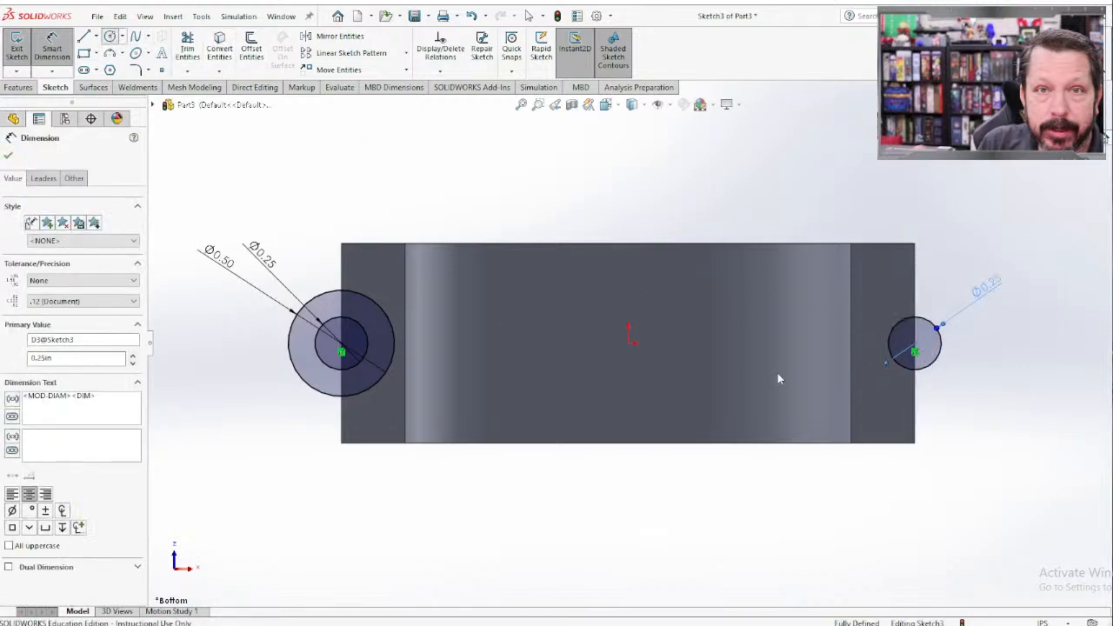
left_click(915, 343)
left_click(972, 385)
right_click_drag(981, 384, 1012, 311)
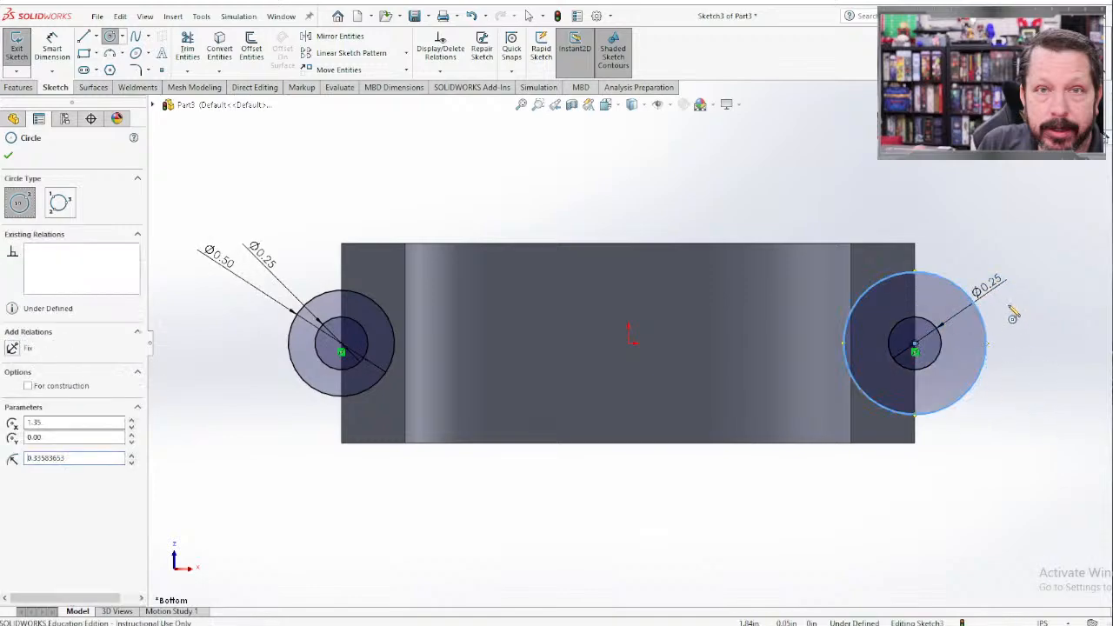
left_click(991, 340)
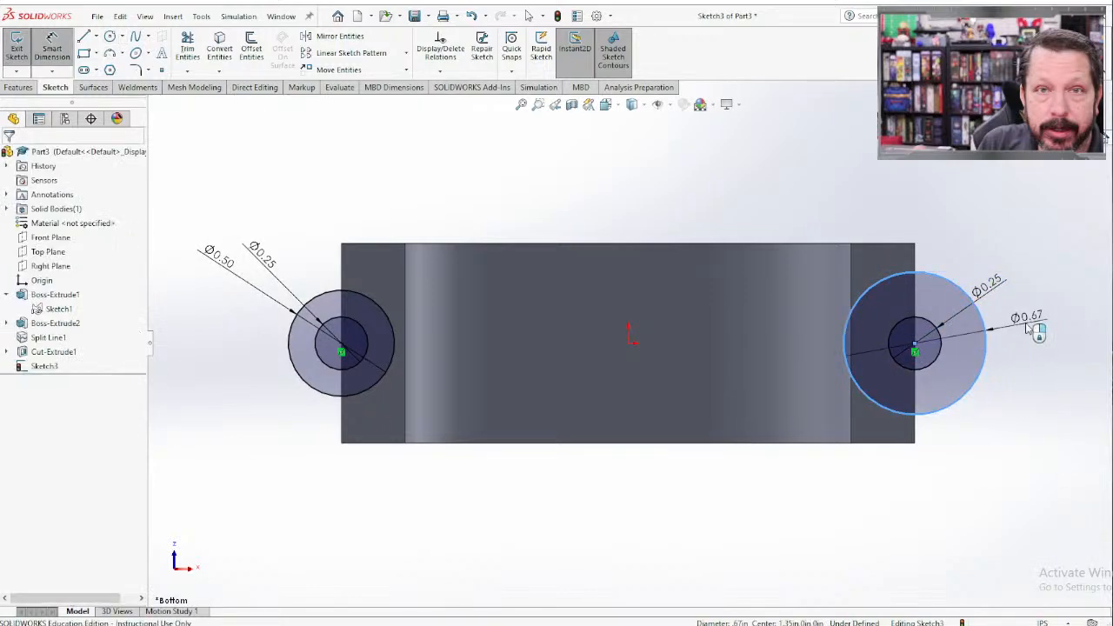
left_click(1032, 322)
type("0.5")
key("Return")
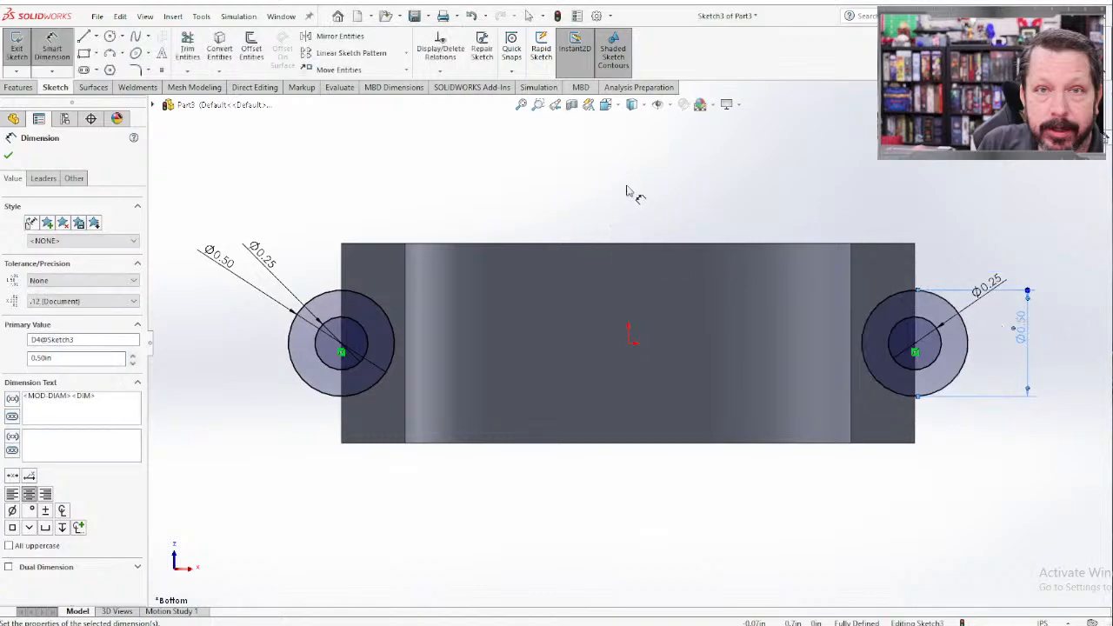
left_click(9, 154)
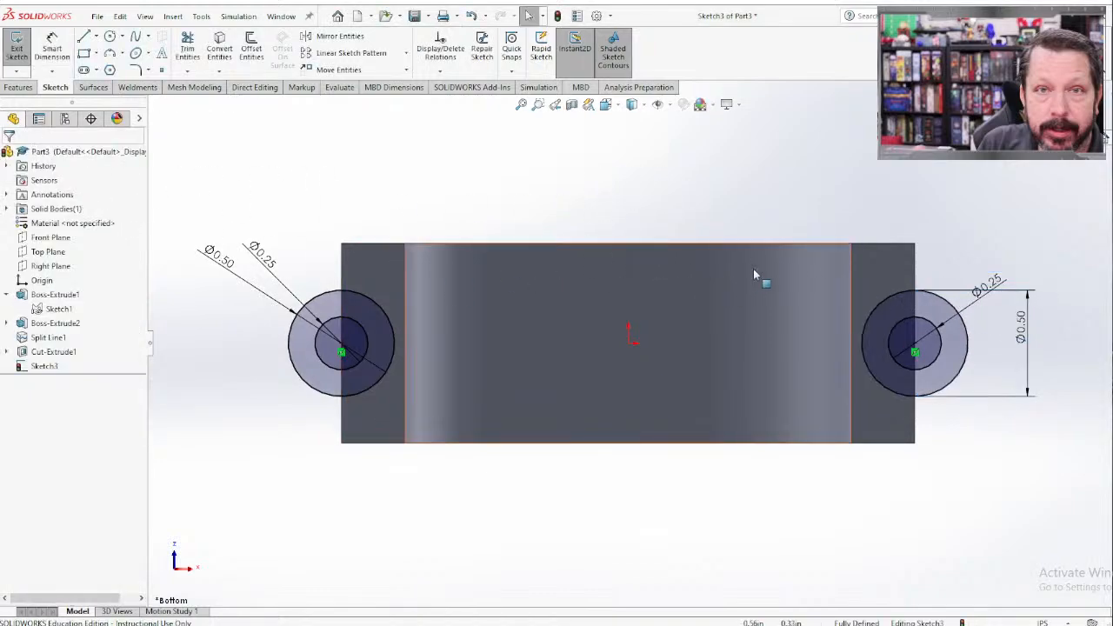
key("Escape")
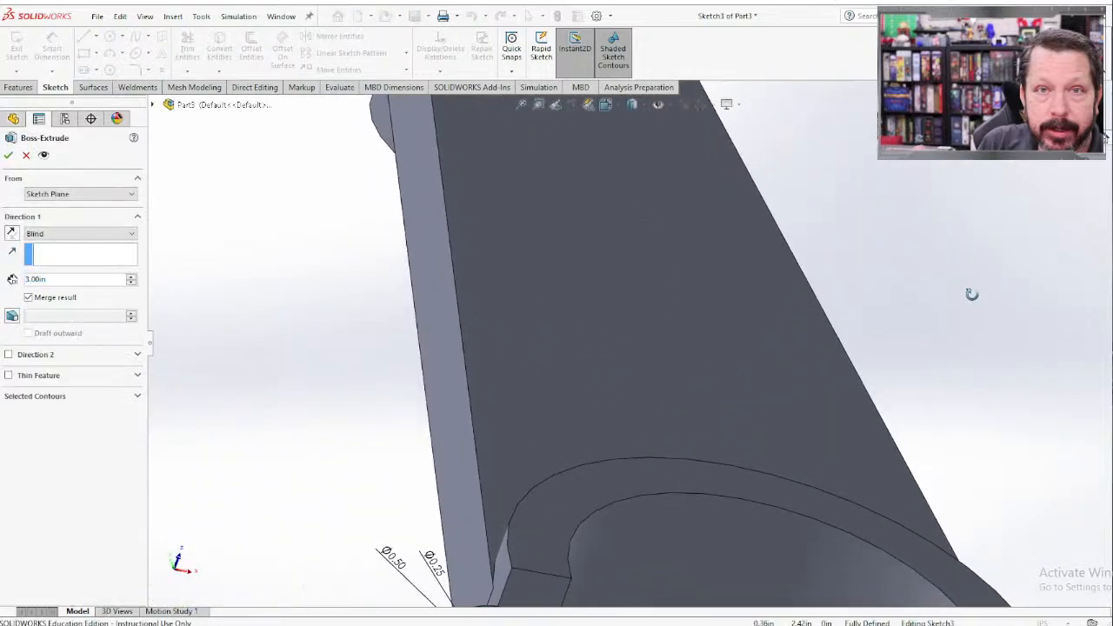
Extrude both circle pairs 0.75 in toward the rod's small end as merged bolt bosses on the half ring.
left_click_drag(700, 580, 658, 423)
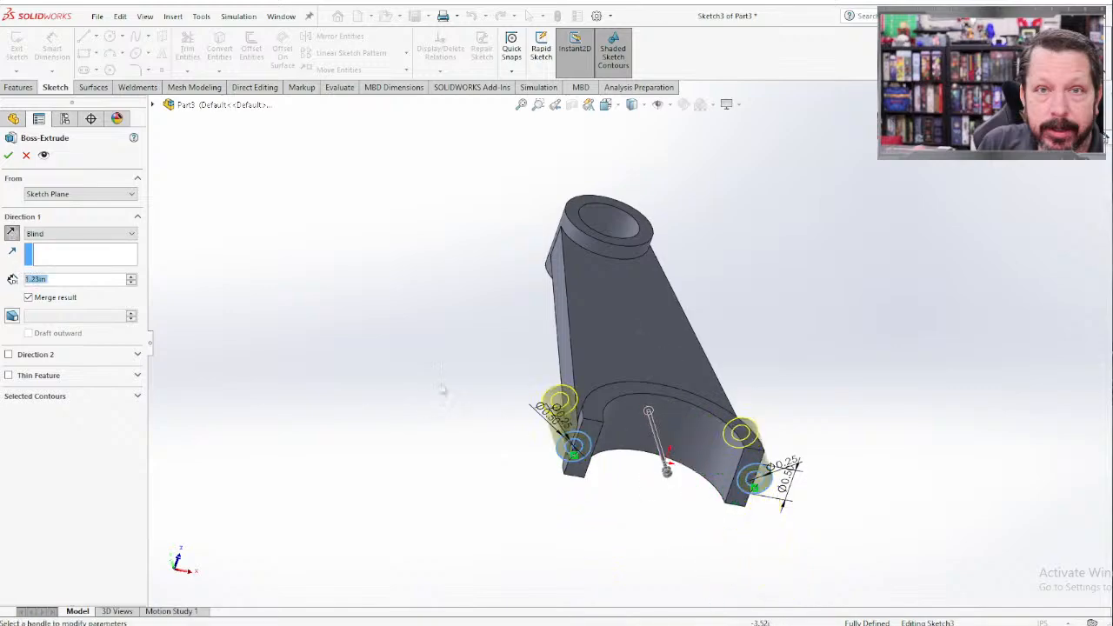
key("ctrl+6")
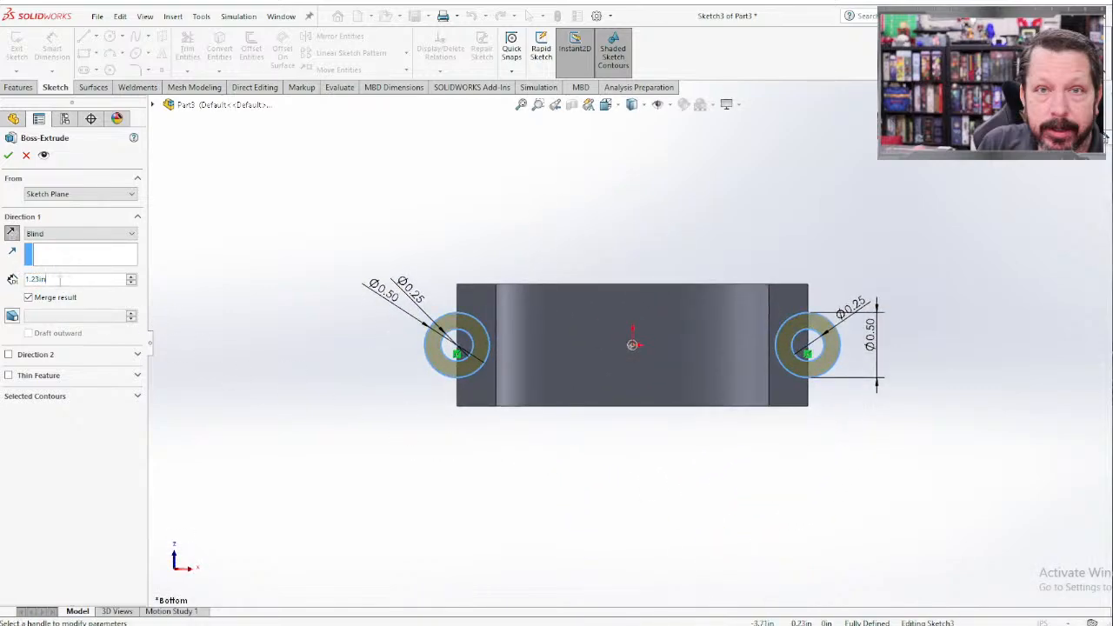
type(".75")
key("Return")
middle_click_drag(378, 146, 366, 228)
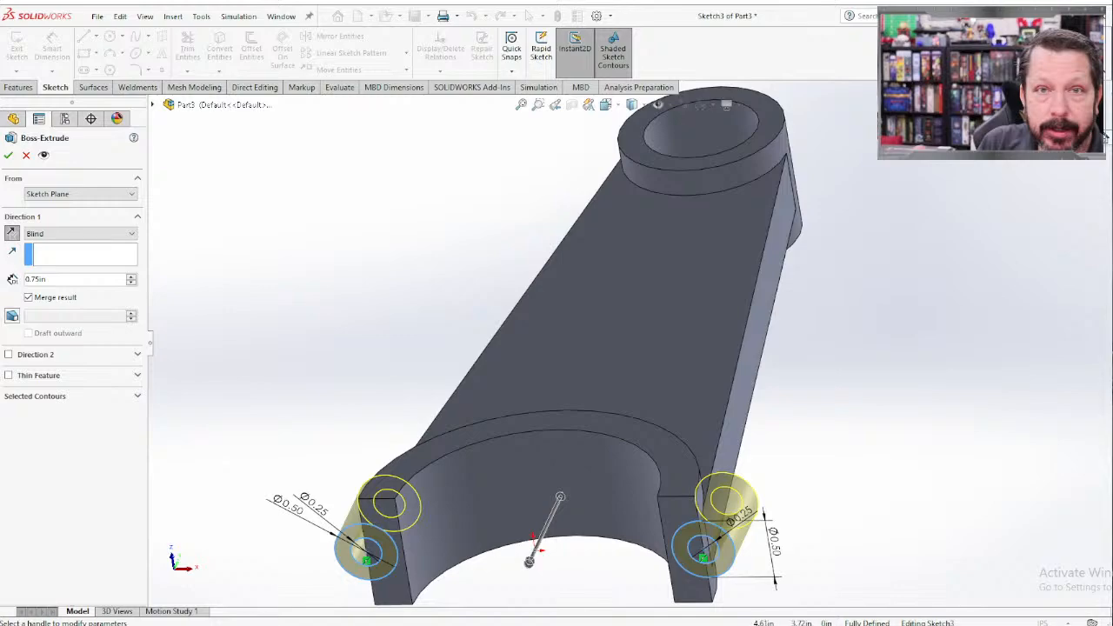
right_click(835, 320)
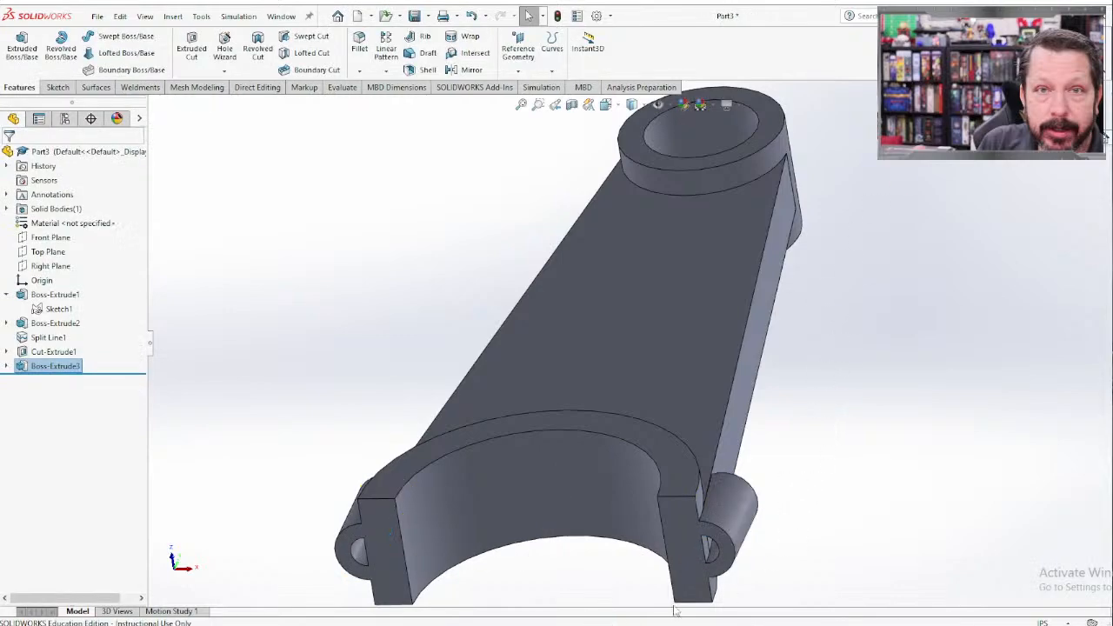
middle_click_drag(708, 565, 698, 514)
scroll(689, 461, "up", 1)
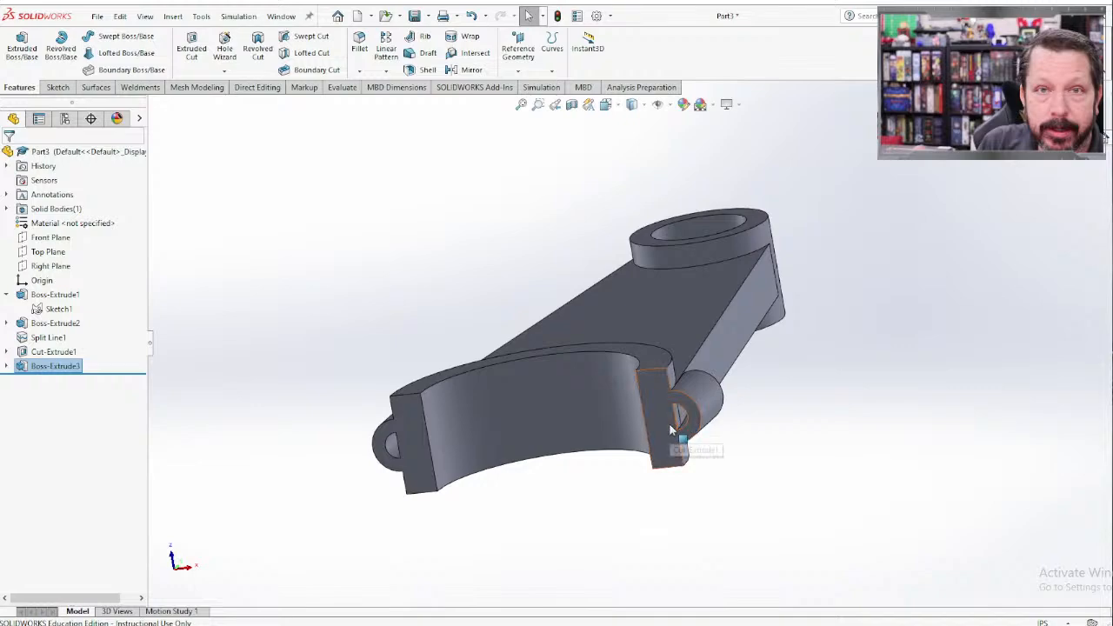
Examine the boss sketch's circles against the half ring's left cut face to check the partly blocked bolt hole.
scroll(672, 430, "down", 1)
left_click(7, 366)
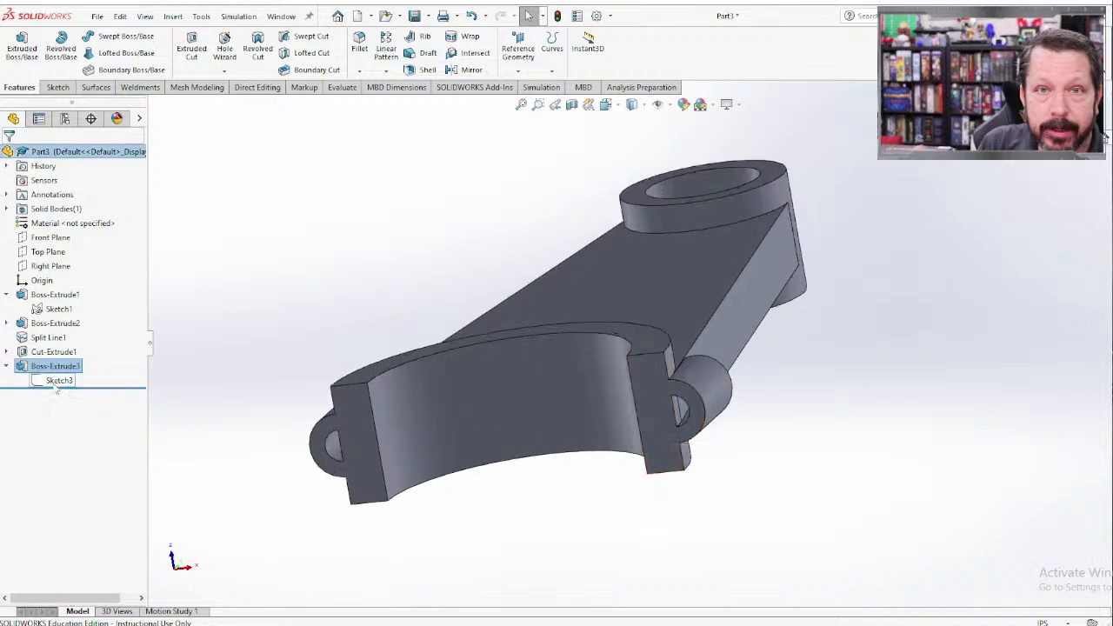
left_click(58, 381)
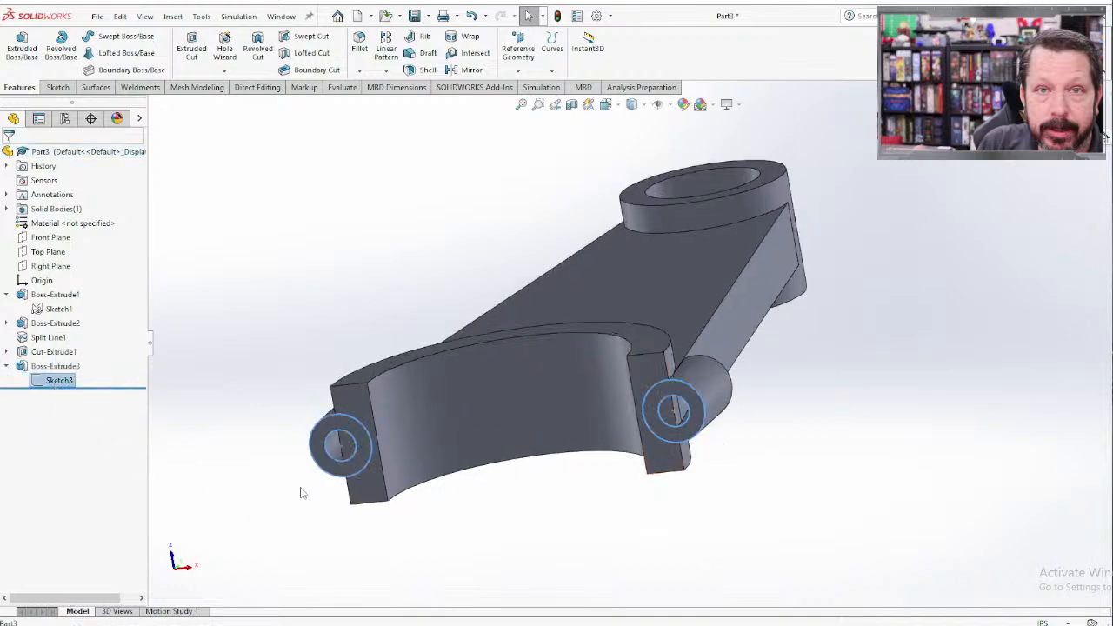
left_click(357, 461)
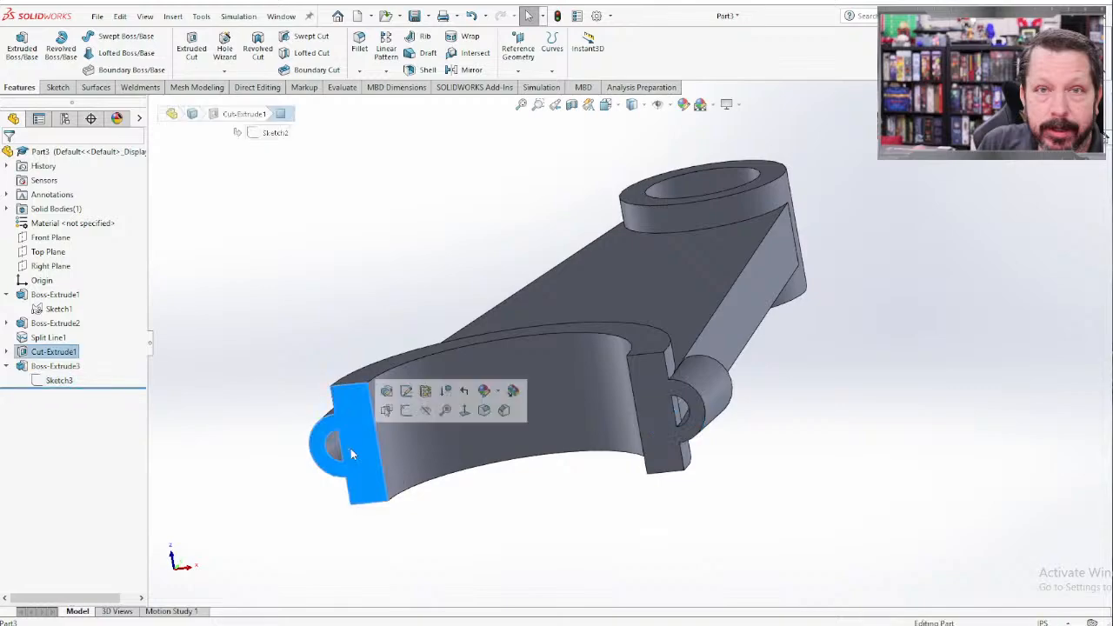
left_click(60, 380)
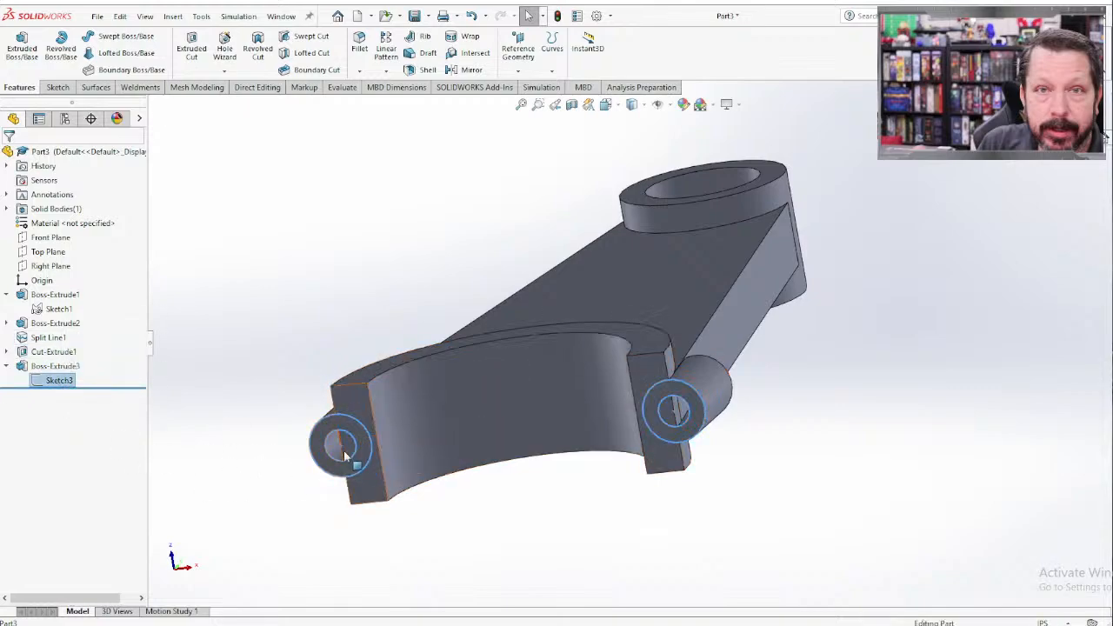
scroll(345, 455, "down", 5)
middle_click_drag(494, 393, 292, 414)
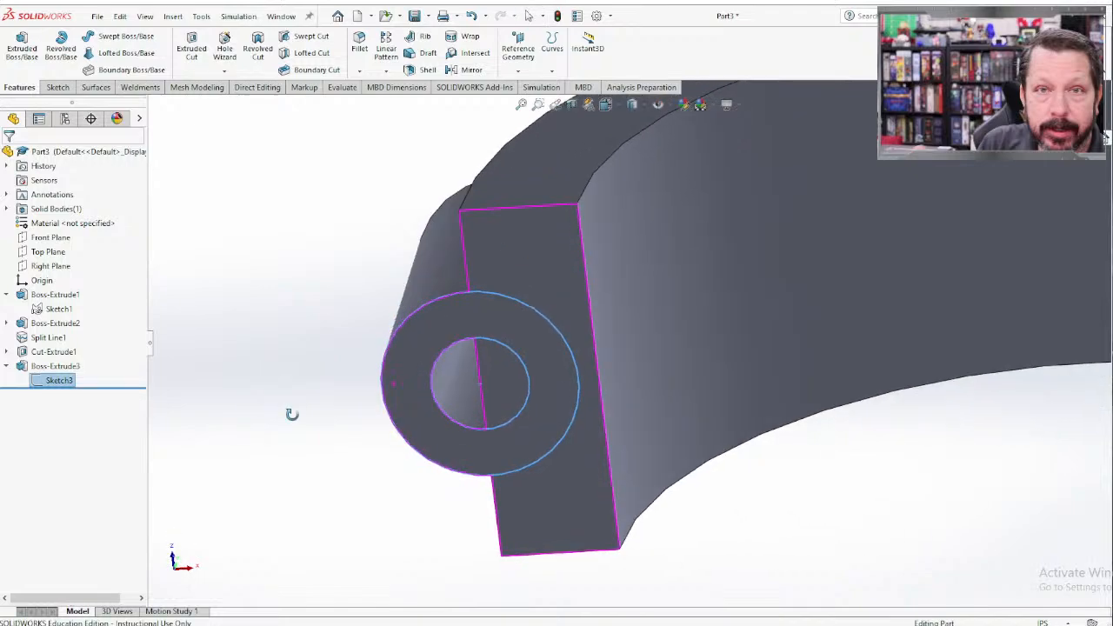
left_click(499, 383)
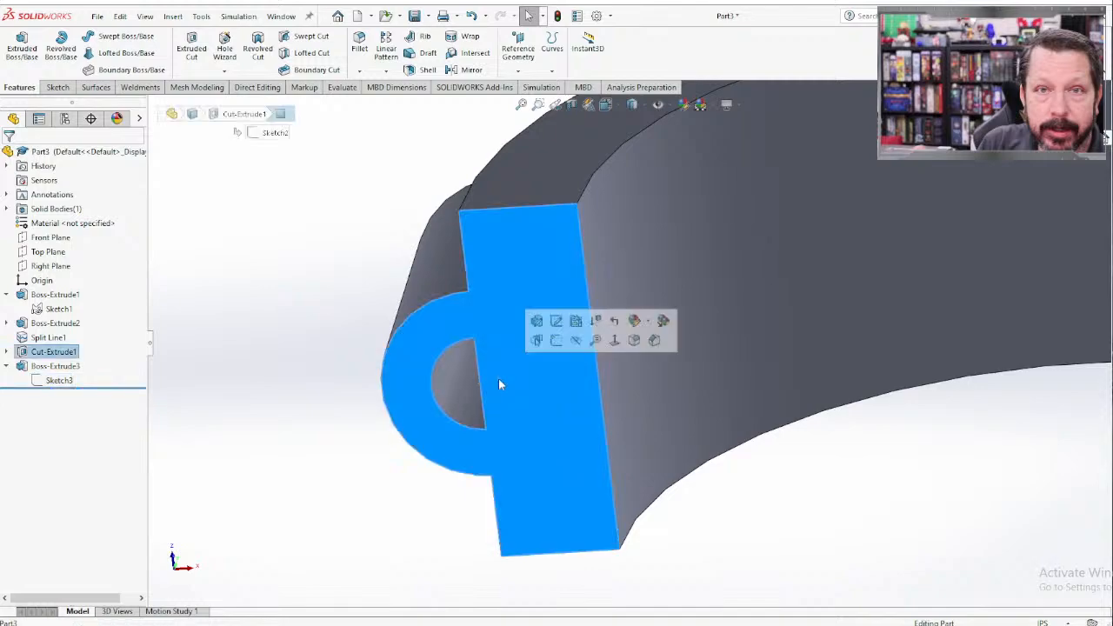
left_click(273, 369)
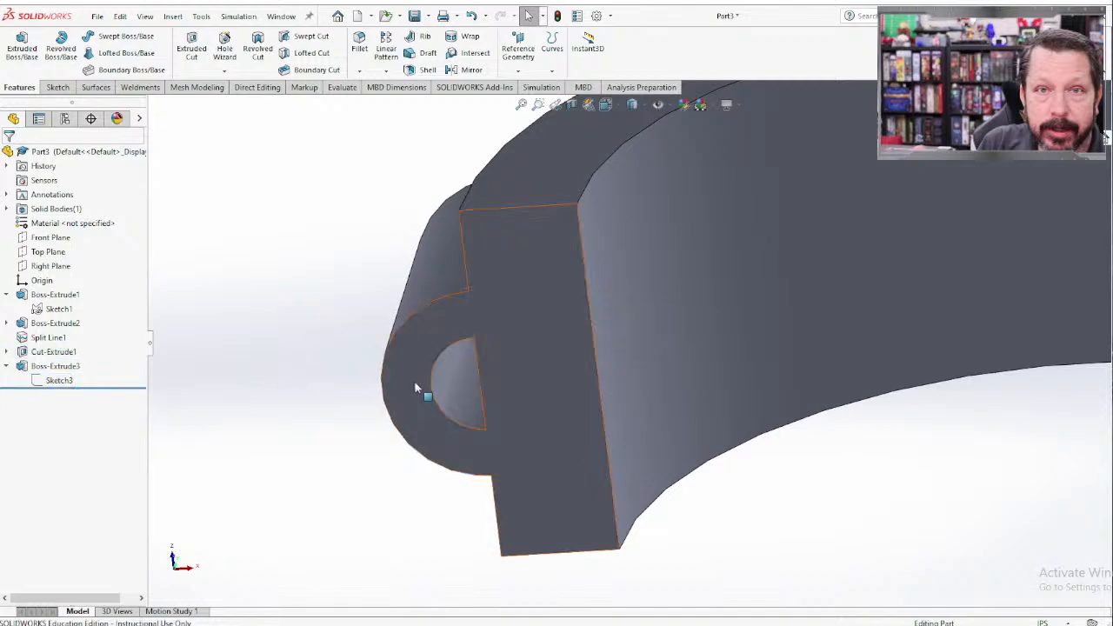
scroll(183, 331, "up", 3)
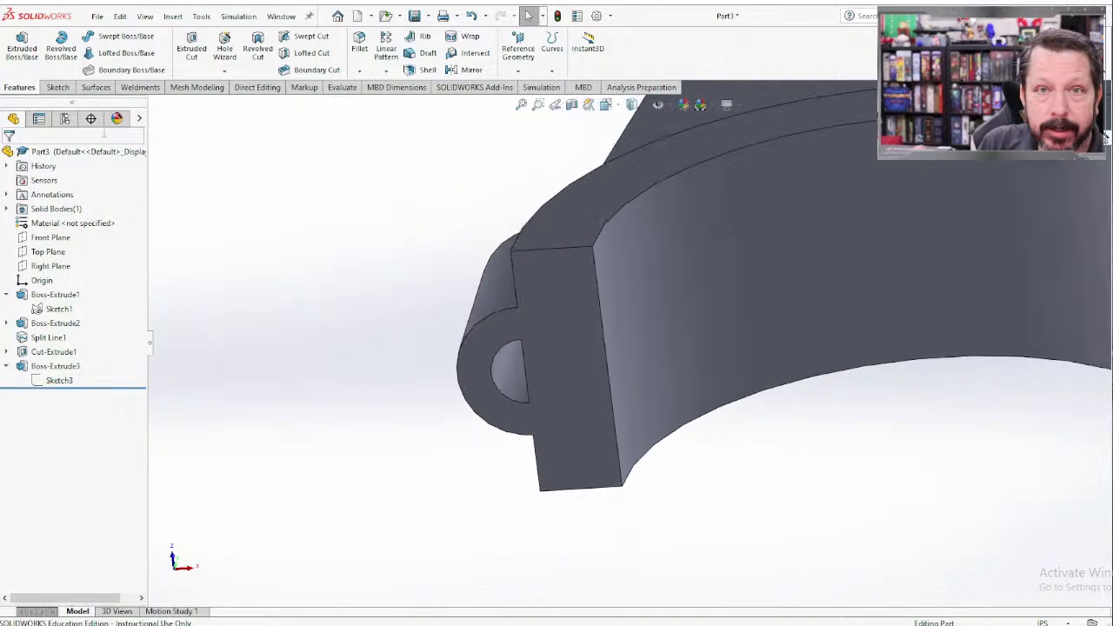
Start an extruded cut on the half ring's cut face and sketch a 0.125 in radius circle over the left bolt hole.
left_click(191, 47)
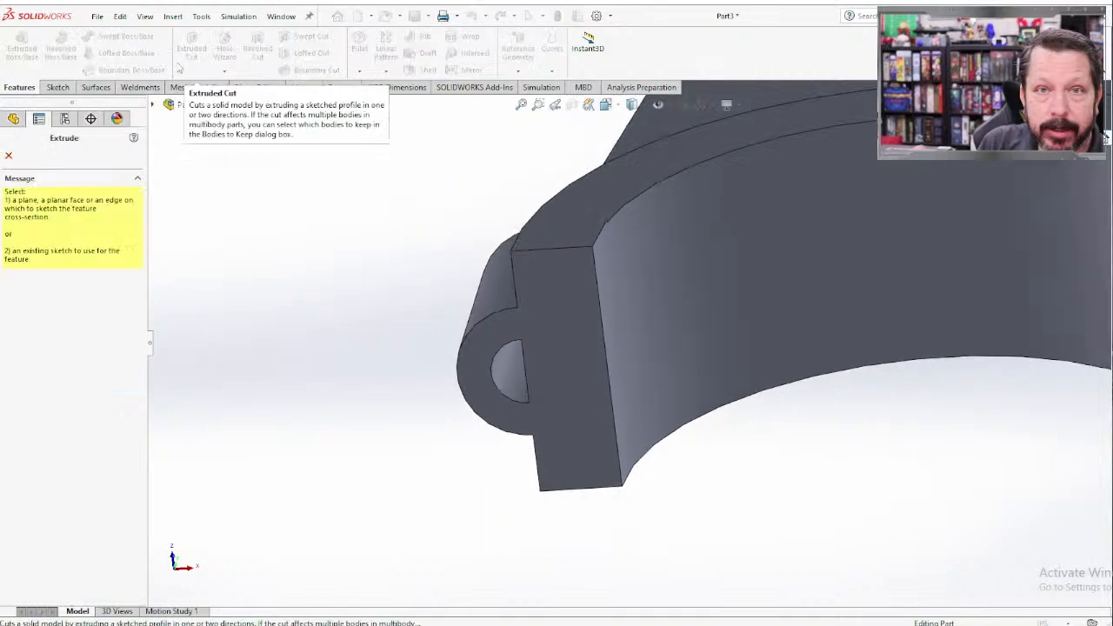
left_click(549, 349)
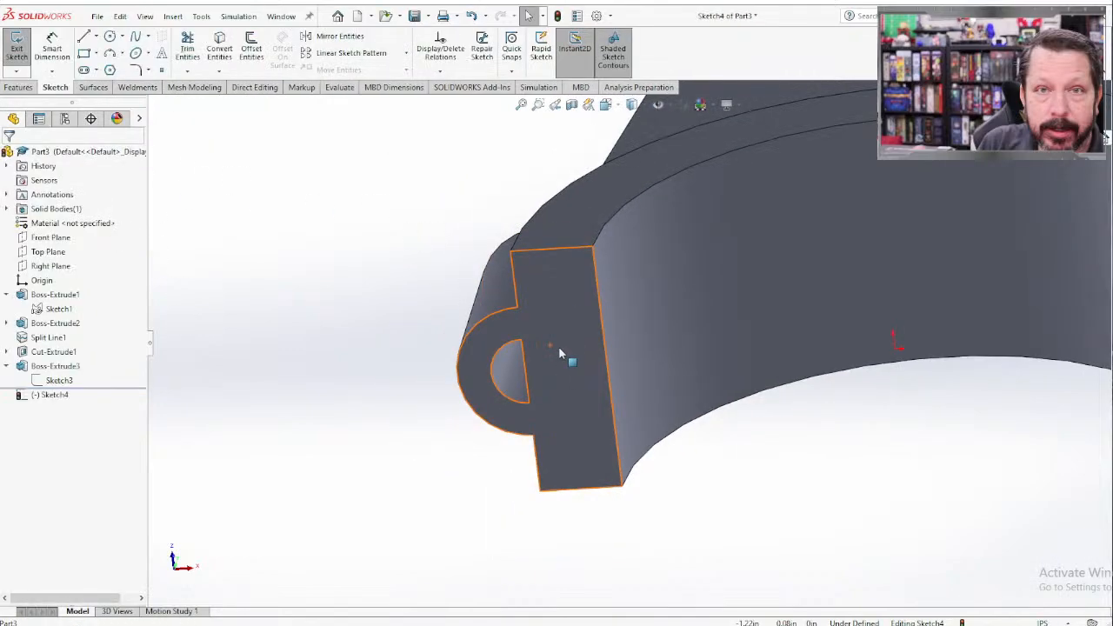
left_click(606, 106)
left_click(486, 416)
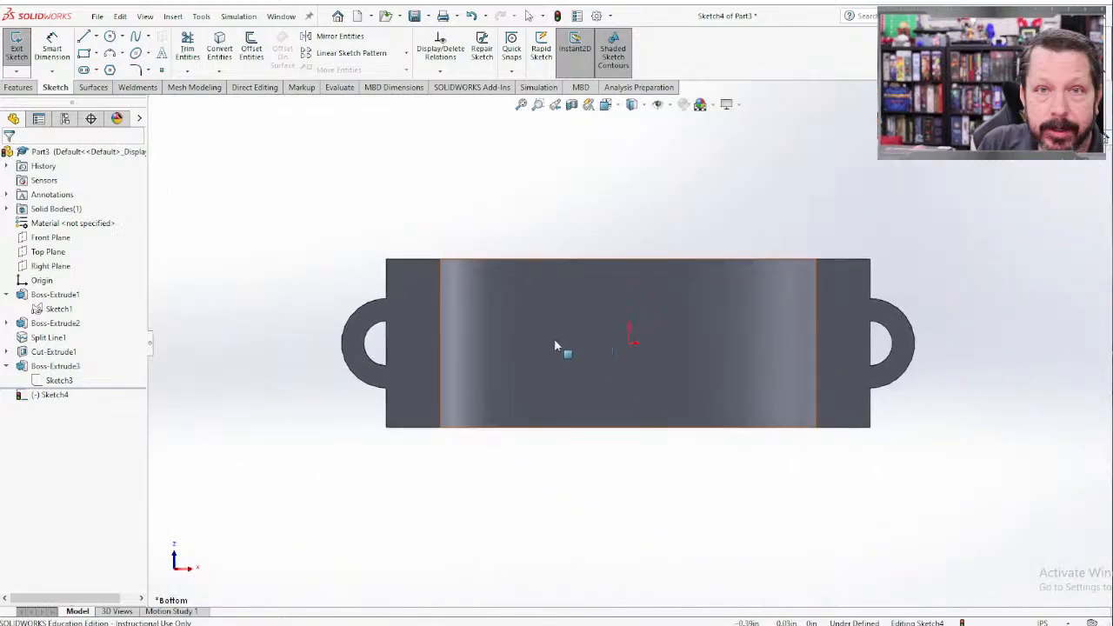
scroll(554, 346, "down", 3)
left_click(110, 35)
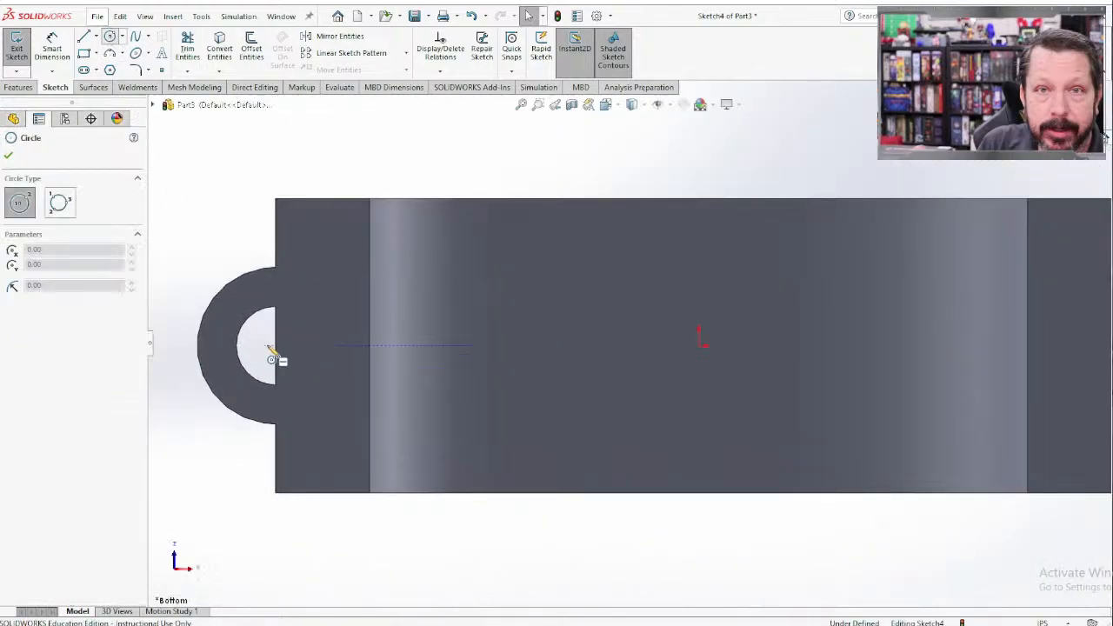
left_click(275, 347)
left_click(253, 334)
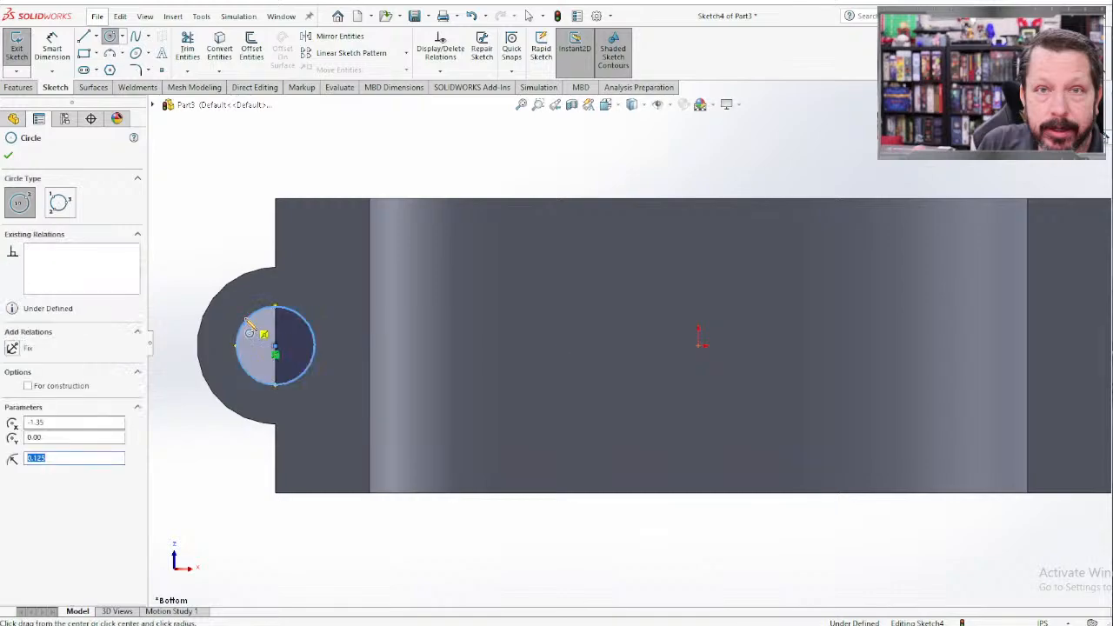
Sketch a 0.125 in radius circle over the right bolt hole, centred on the cut face's outer edge.
scroll(713, 380, "up", 5)
scroll(587, 328, "down", 5)
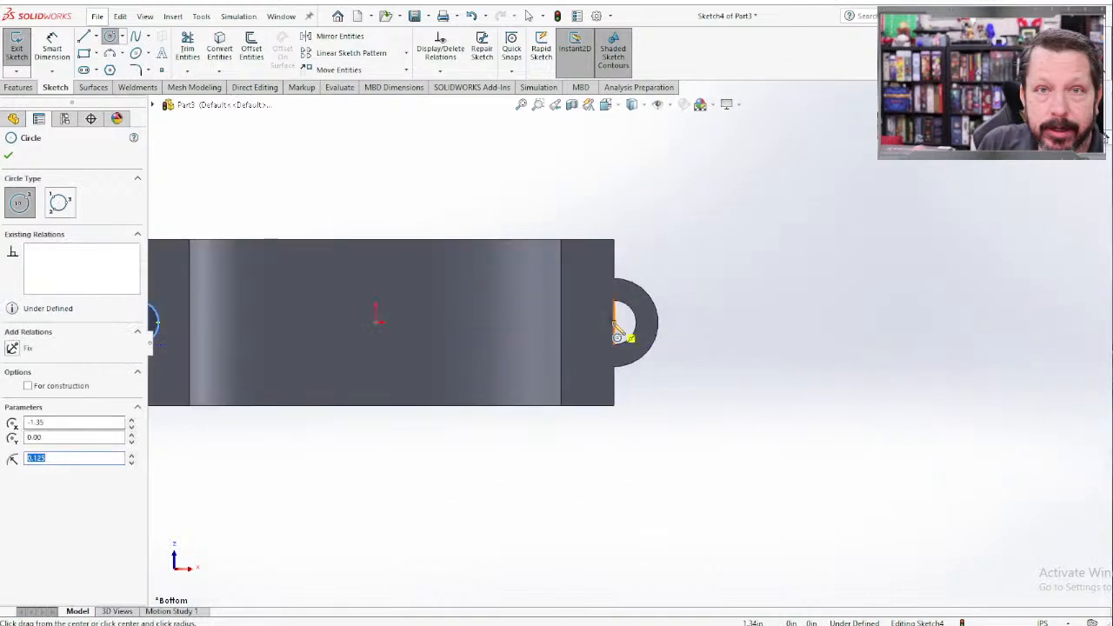
left_click(614, 324)
left_click(639, 317)
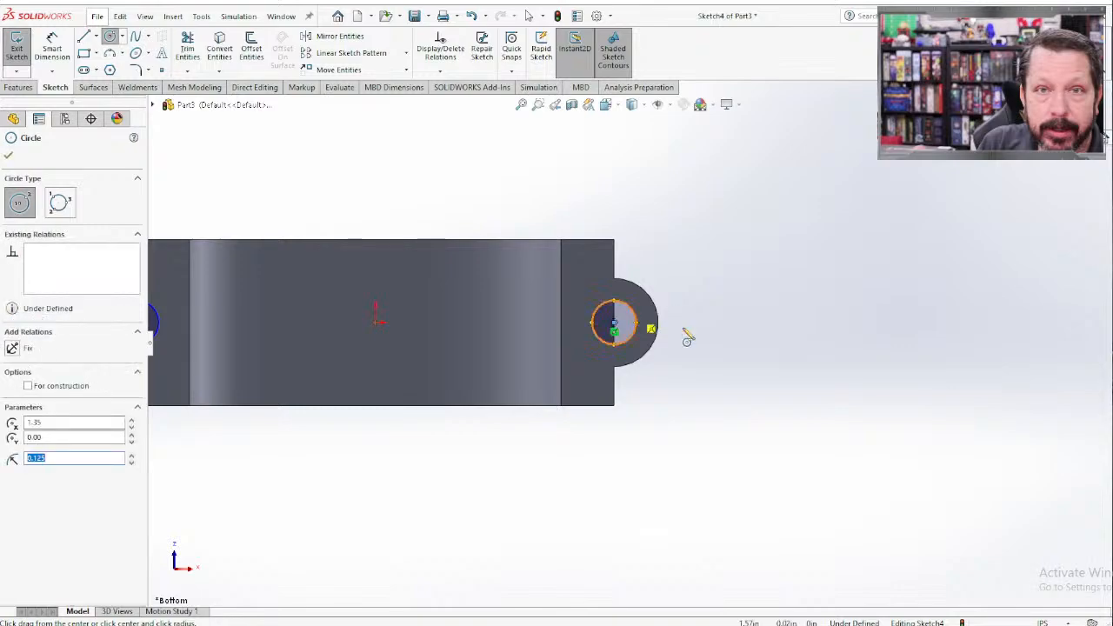
Exit the sketch and cut both circles blind about 1.66 in toward the rod's small end.
left_click(1053, 122)
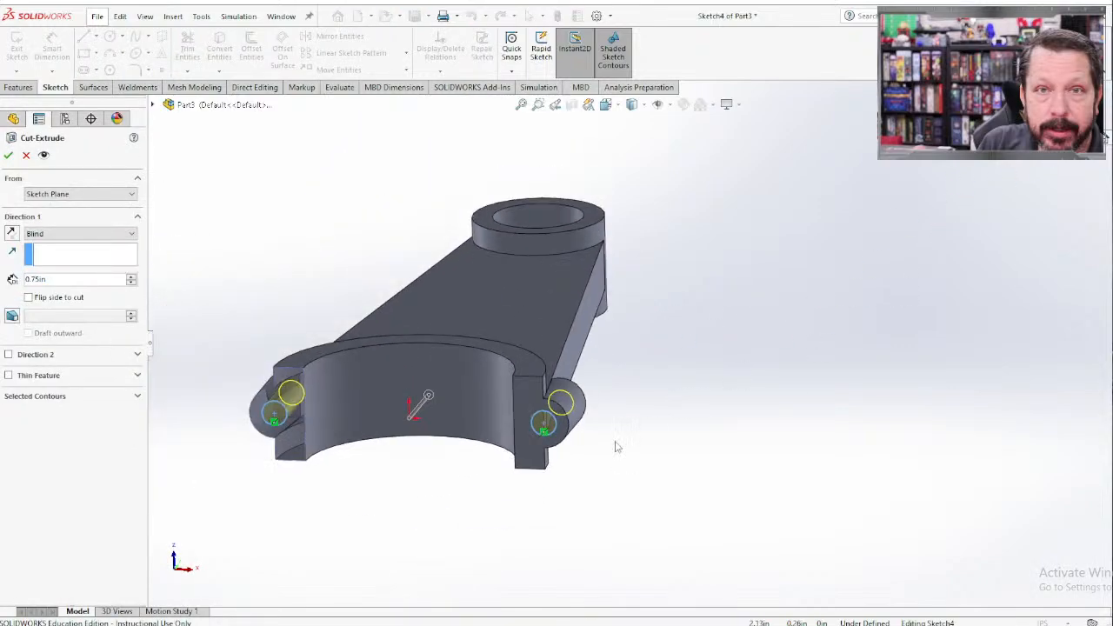
middle_click_drag(454, 426, 476, 476)
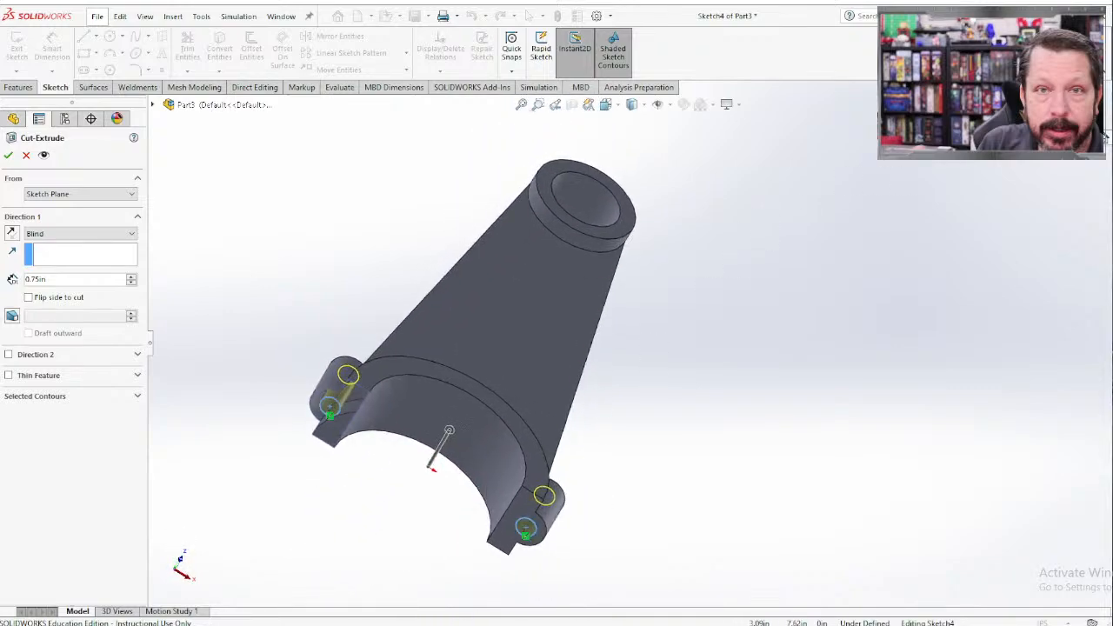
left_click_drag(448, 432, 470, 392)
key("Return")
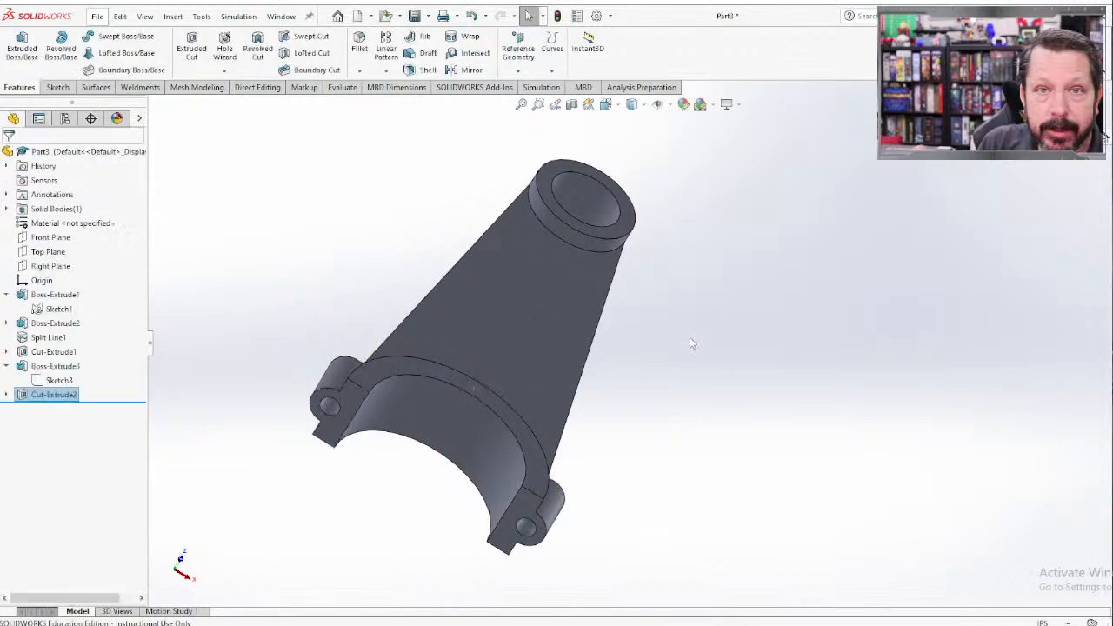
Edit the bolt hole cut, try Up To Next, and set its end condition to Up To Surface at the bolt boss's upper face.
middle_click_drag(277, 364, 356, 428)
scroll(356, 428, "up", 3)
middle_click_drag(740, 361, 645, 477)
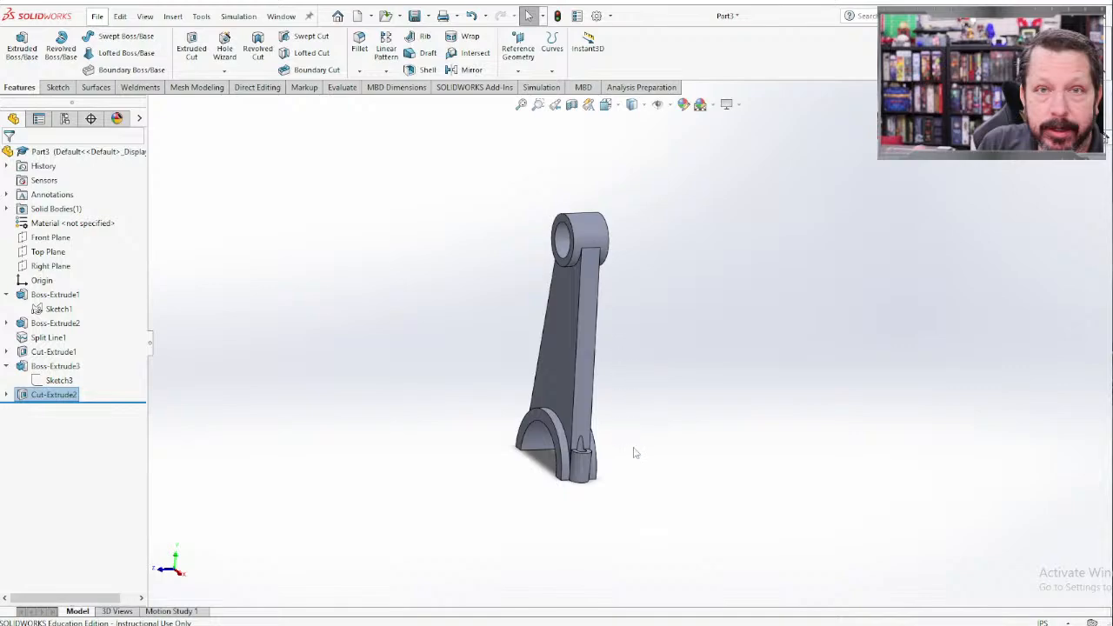
scroll(614, 455, "down", 5)
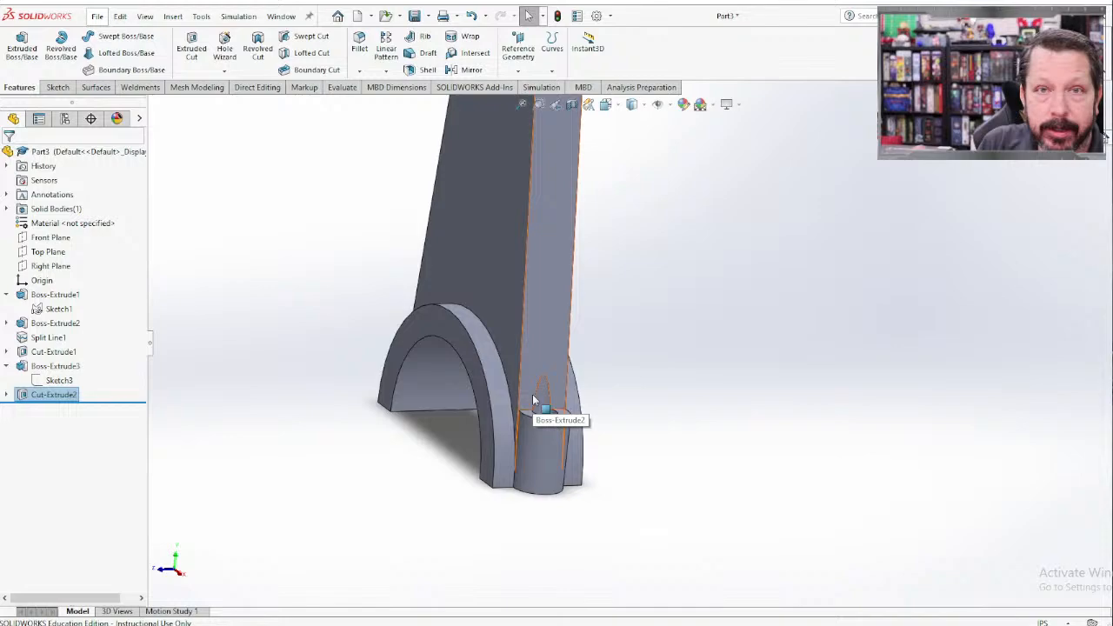
right_click(24, 397)
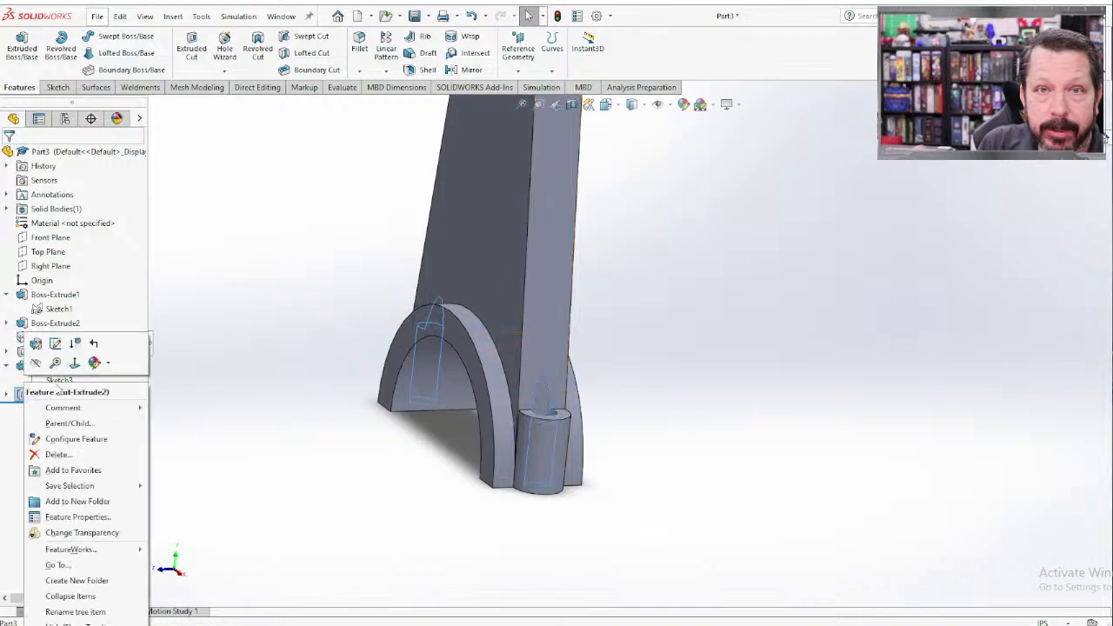
left_click(36, 343)
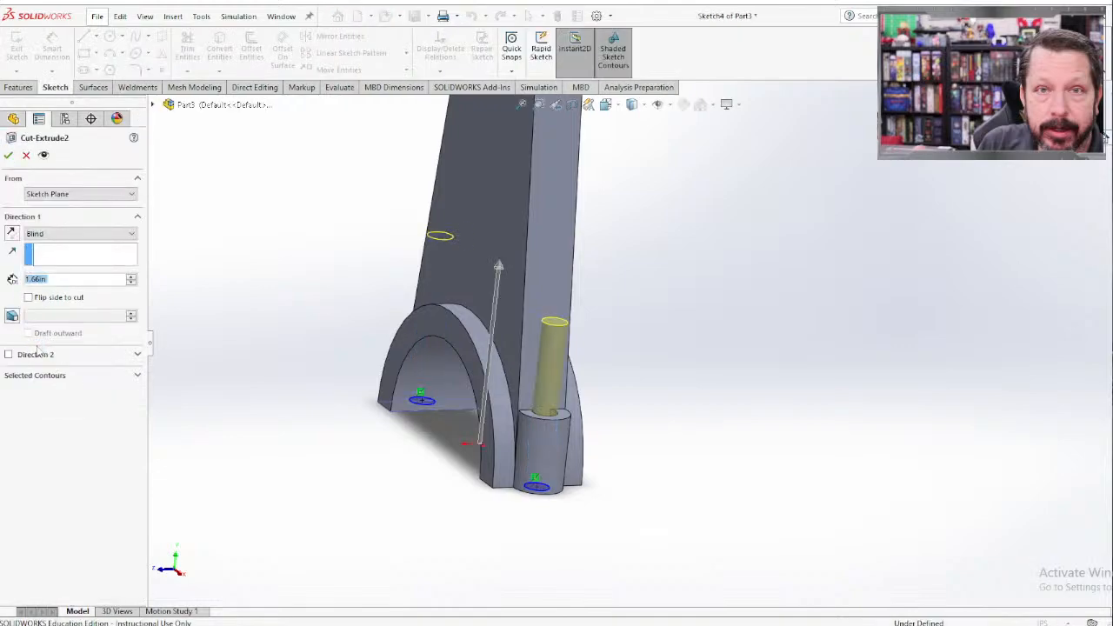
left_click(82, 242)
left_click(61, 269)
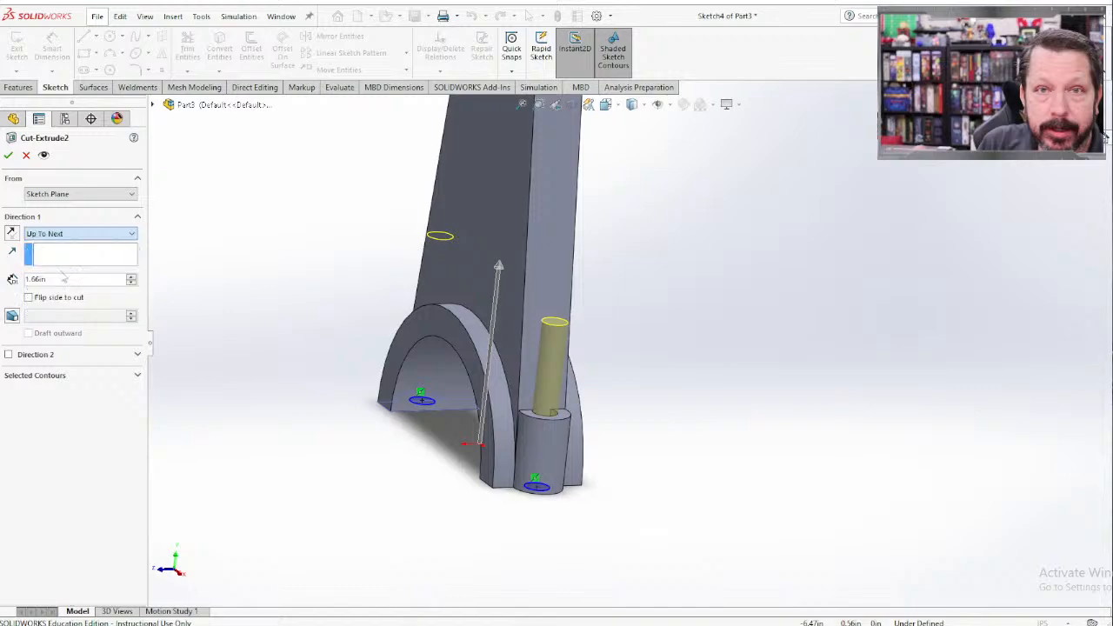
left_click(57, 235)
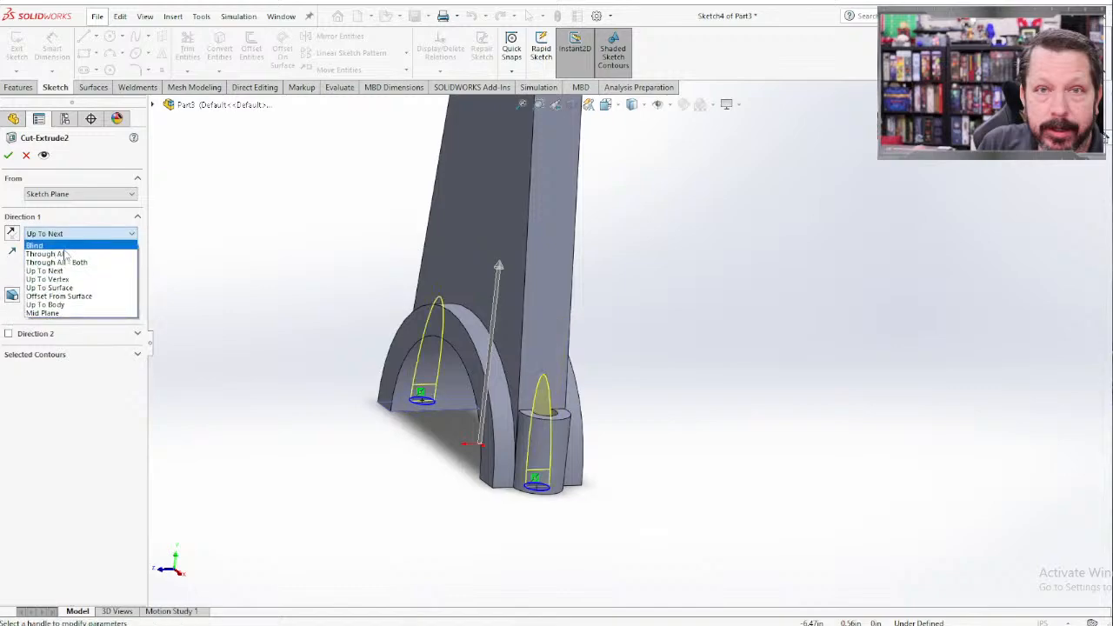
left_click(52, 287)
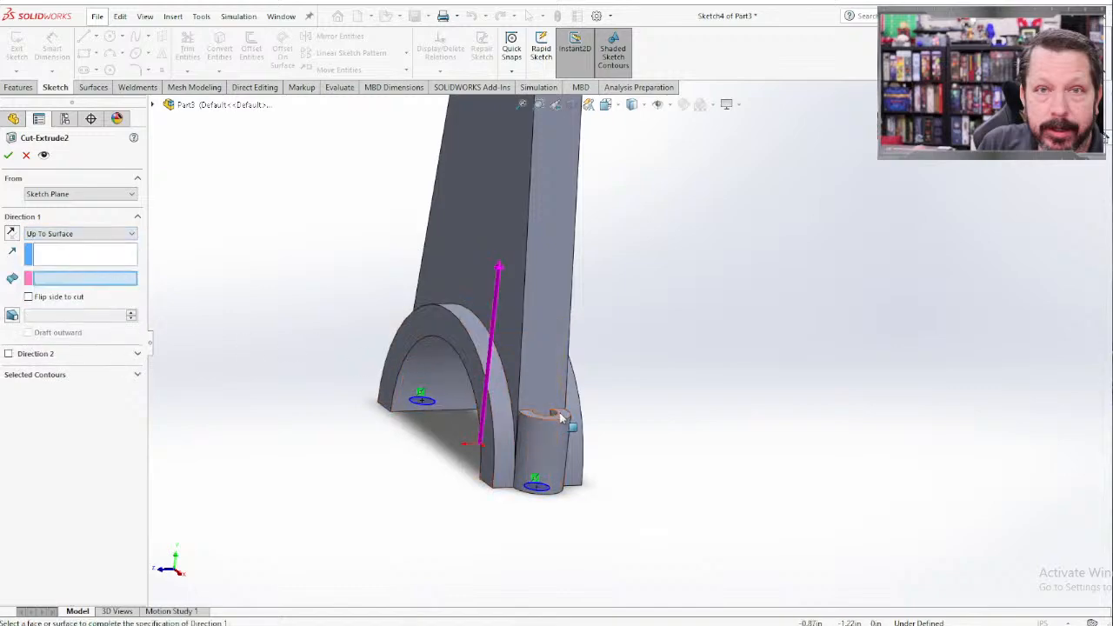
left_click(555, 416)
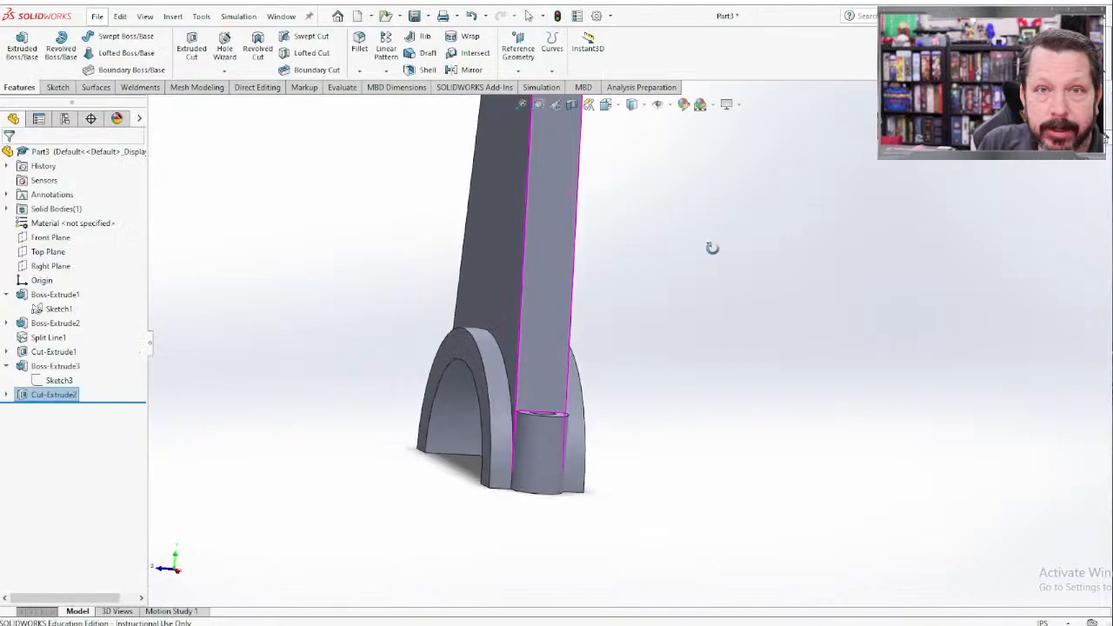
Save the part as connecting_rod.SLDPRT in the 2024 TO folder on the Desktop.
middle_click_drag(712, 248, 622, 299)
middle_click_drag(422, 297, 574, 269)
scroll(498, 270, "up", 6)
middle_click_drag(583, 224, 529, 235)
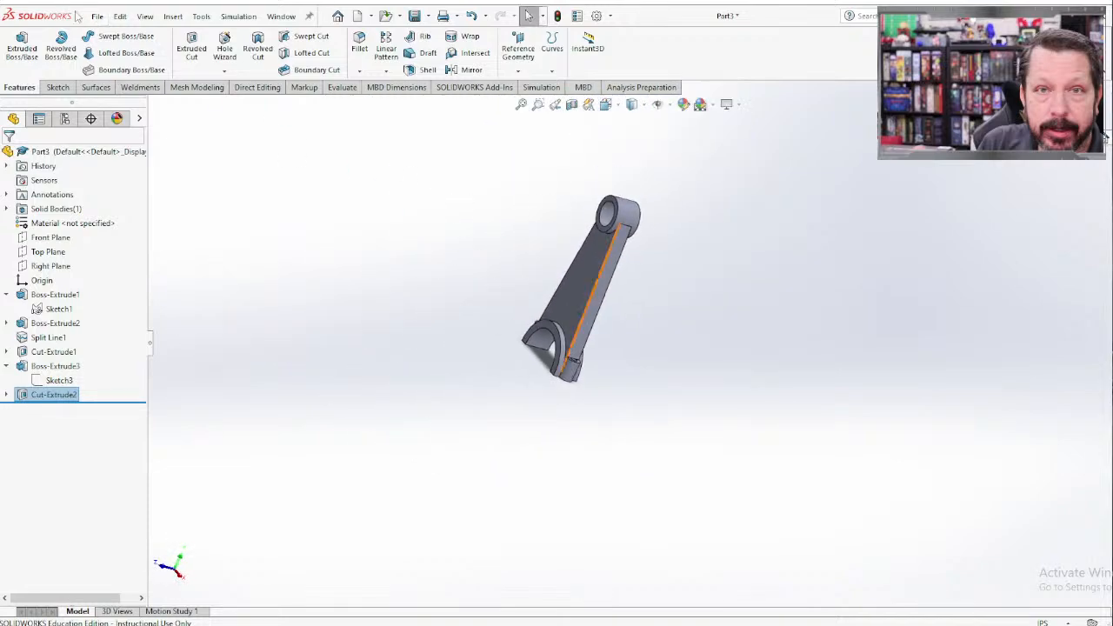
left_click(100, 21)
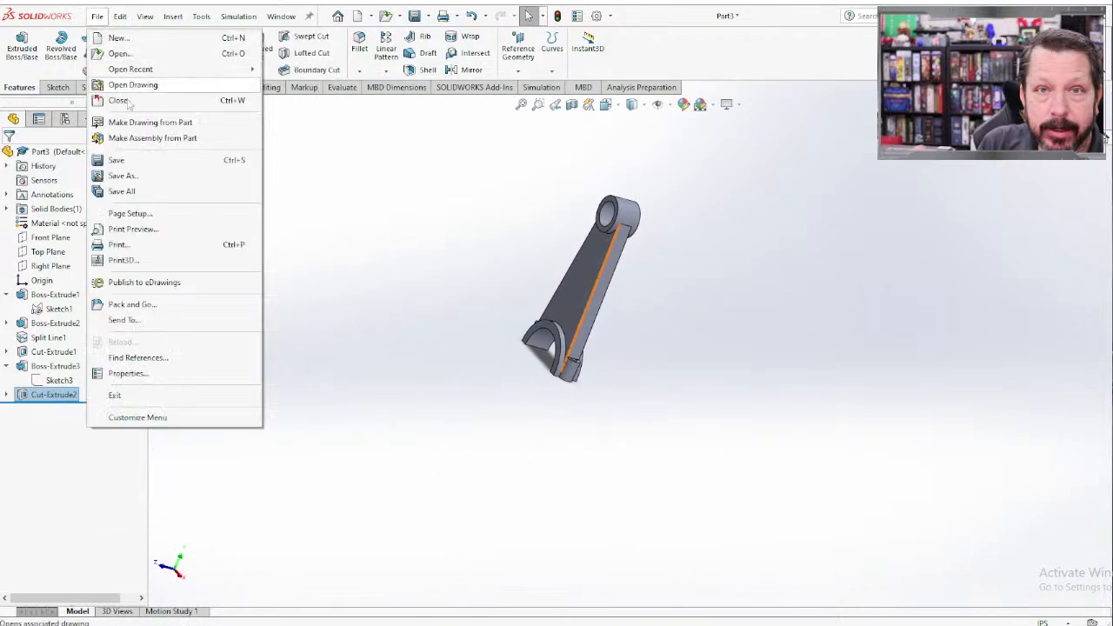
left_click(146, 177)
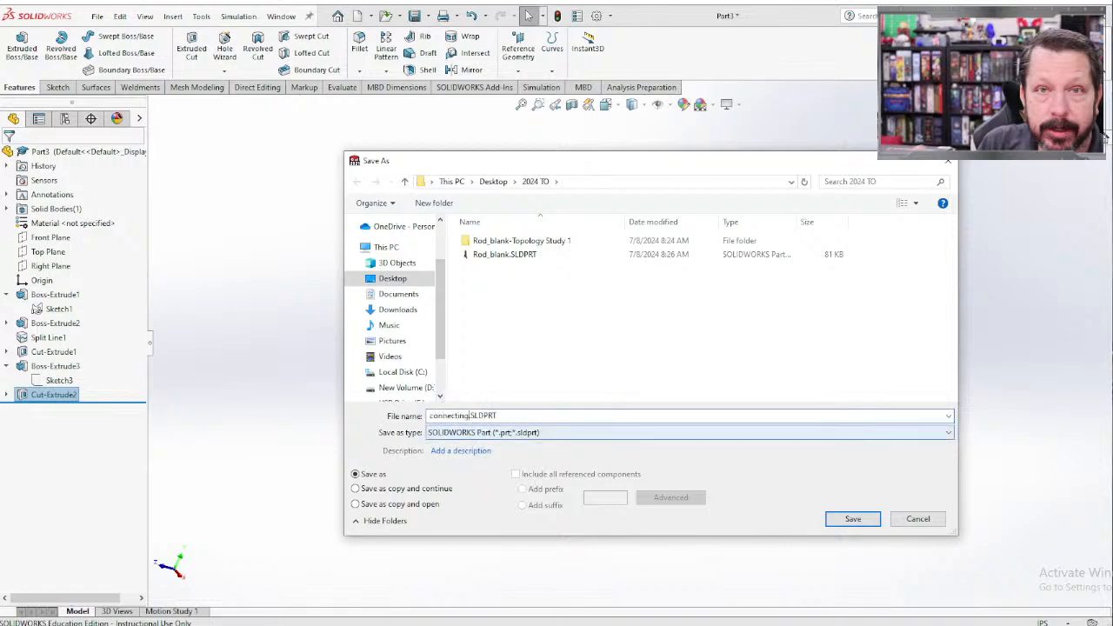
key("Return")
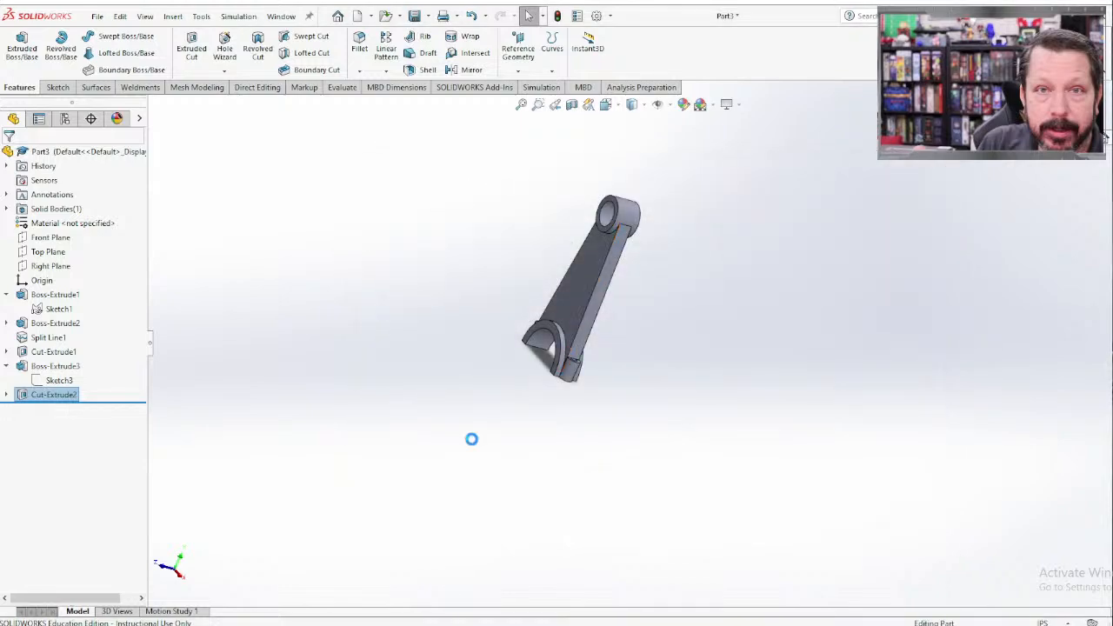
Assign Cast Alloy Steel as the connecting rod's material.
middle_click_drag(615, 290, 638, 280)
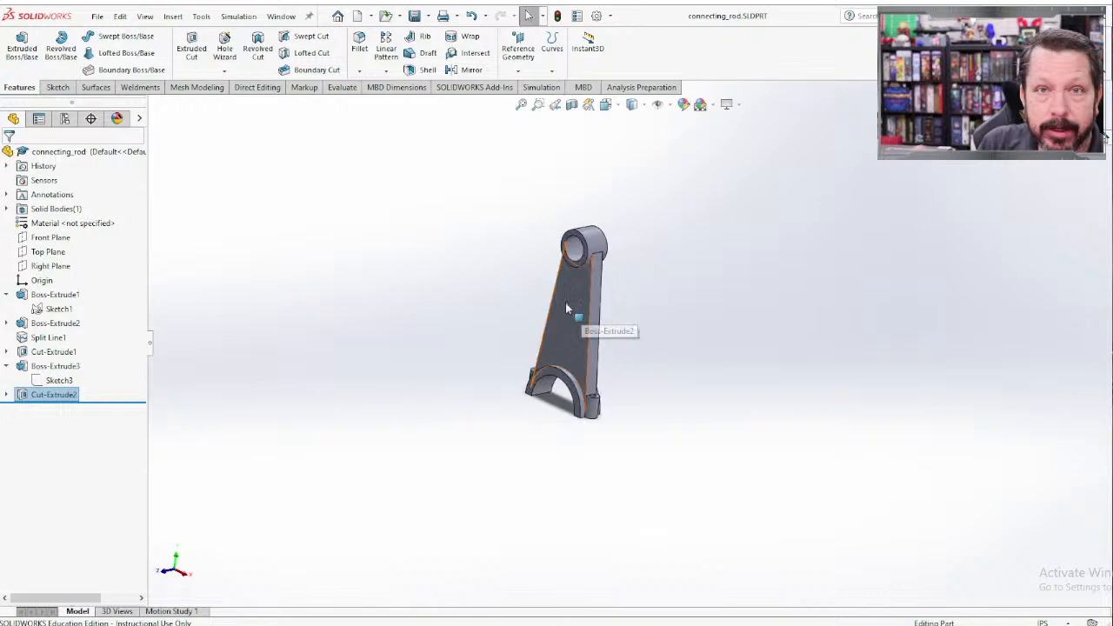
right_click(48, 227)
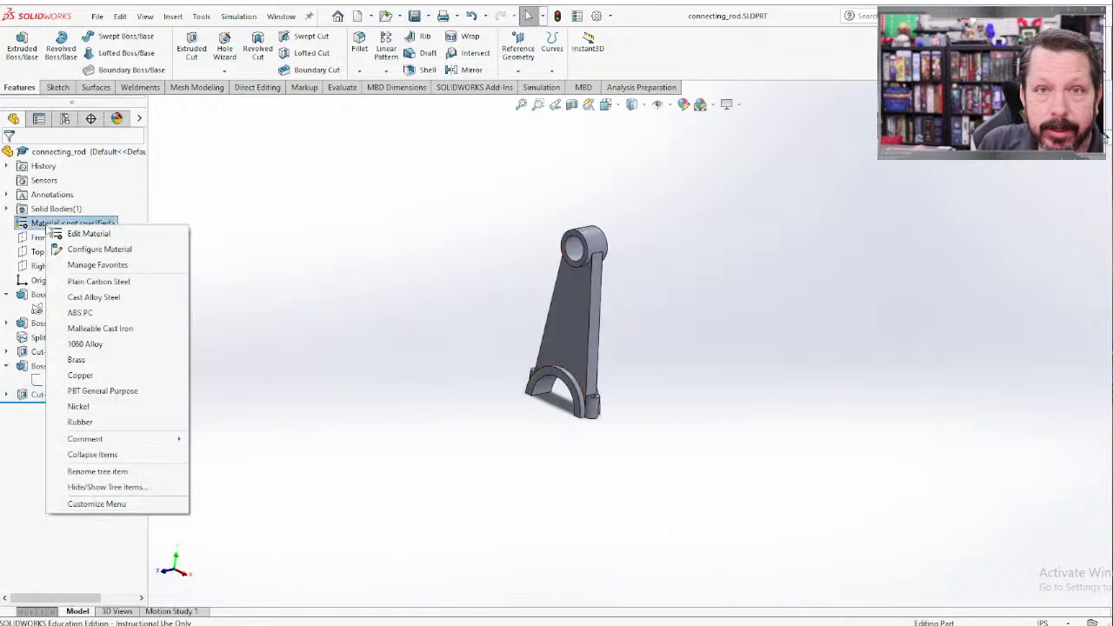
left_click(94, 297)
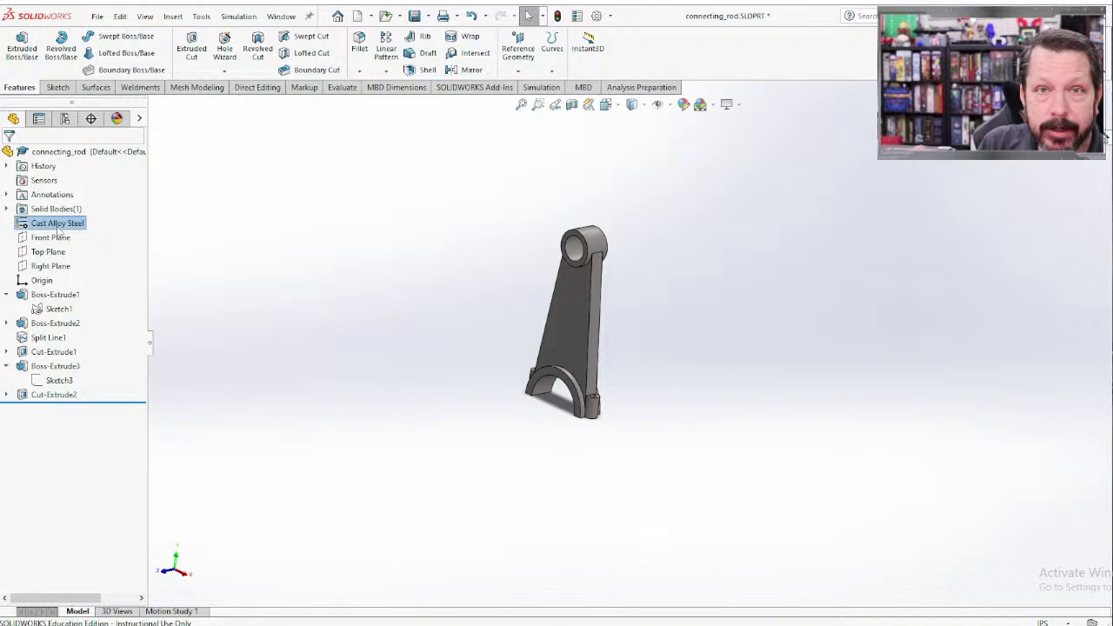
Check that the SOLIDWORKS Simulation Premium add-in is enabled.
scroll(579, 237, "down", 2)
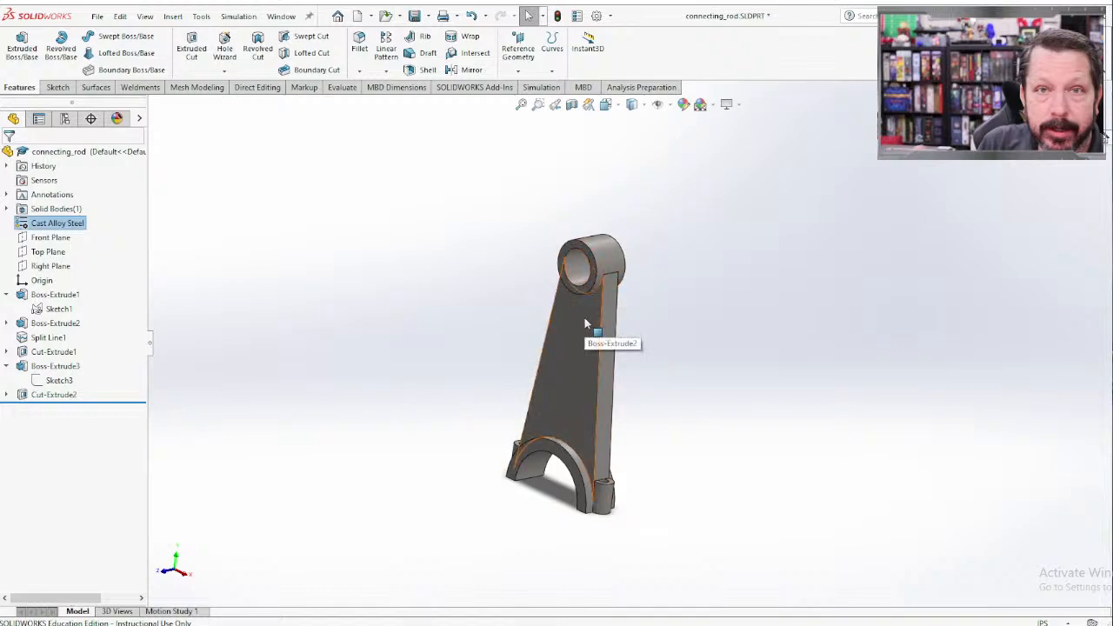
left_click(481, 89)
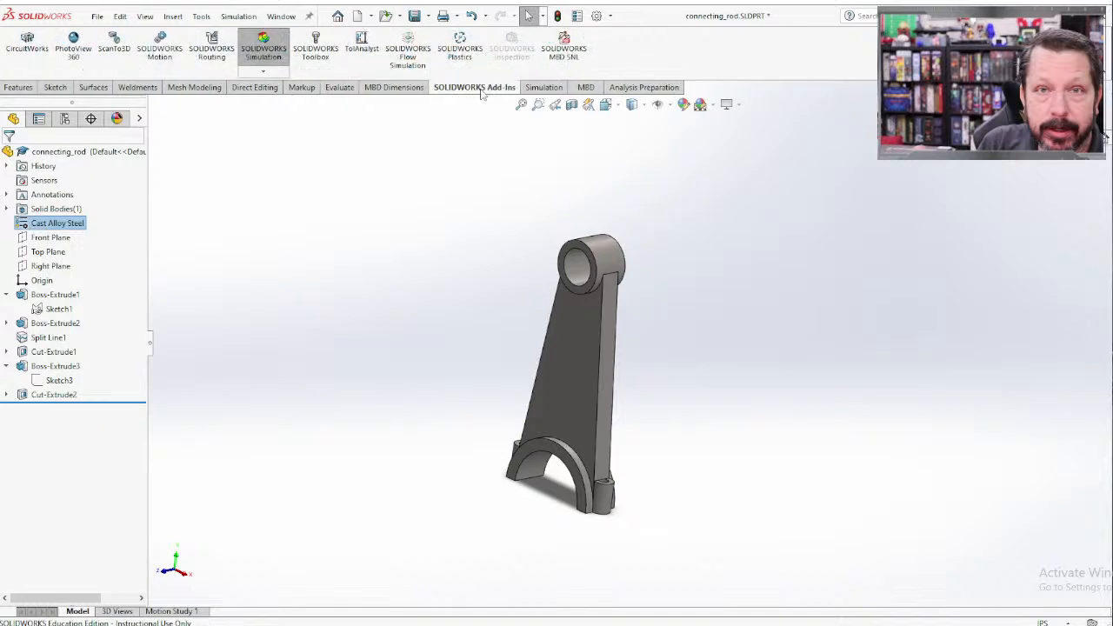
left_click(260, 73)
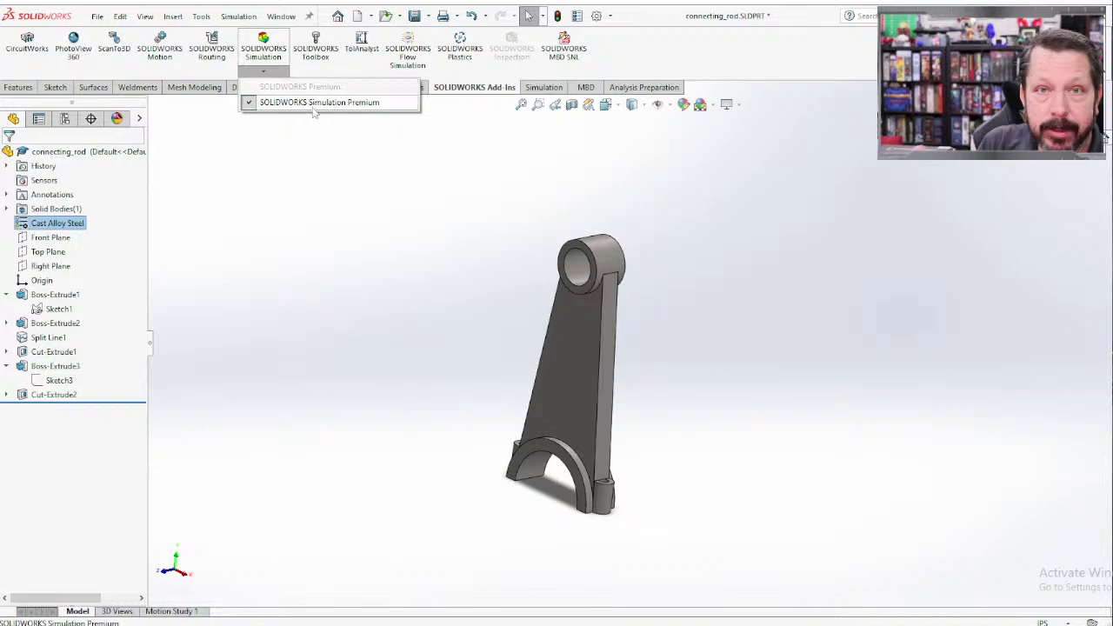
left_click(311, 195)
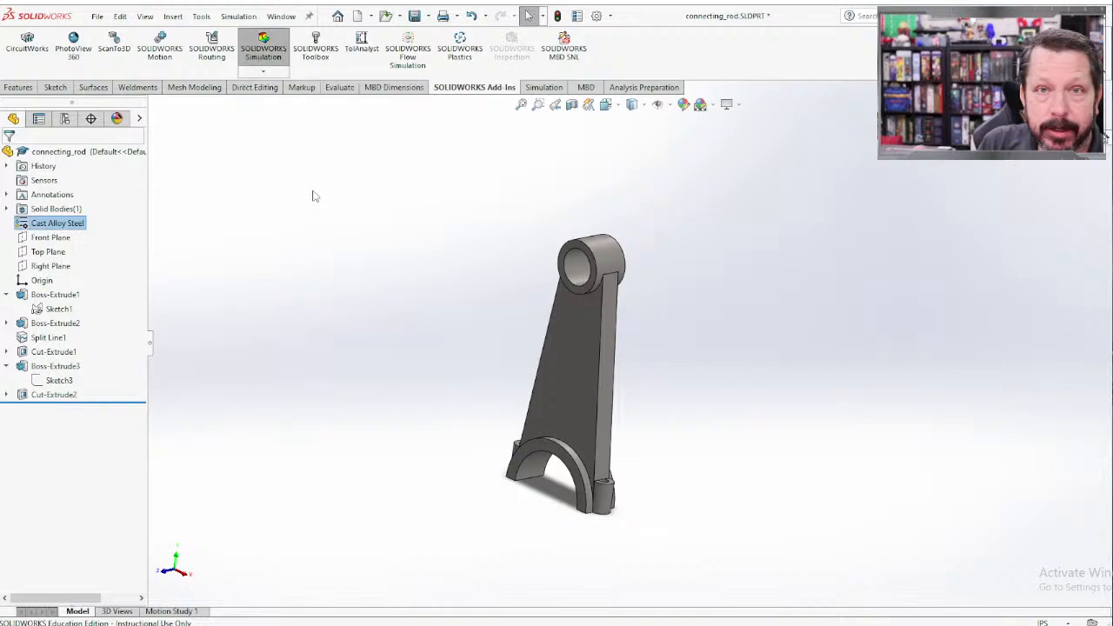
Create a new Simulation topology study for the connecting rod, keeping the default name Topology Study 1.
left_click(541, 87)
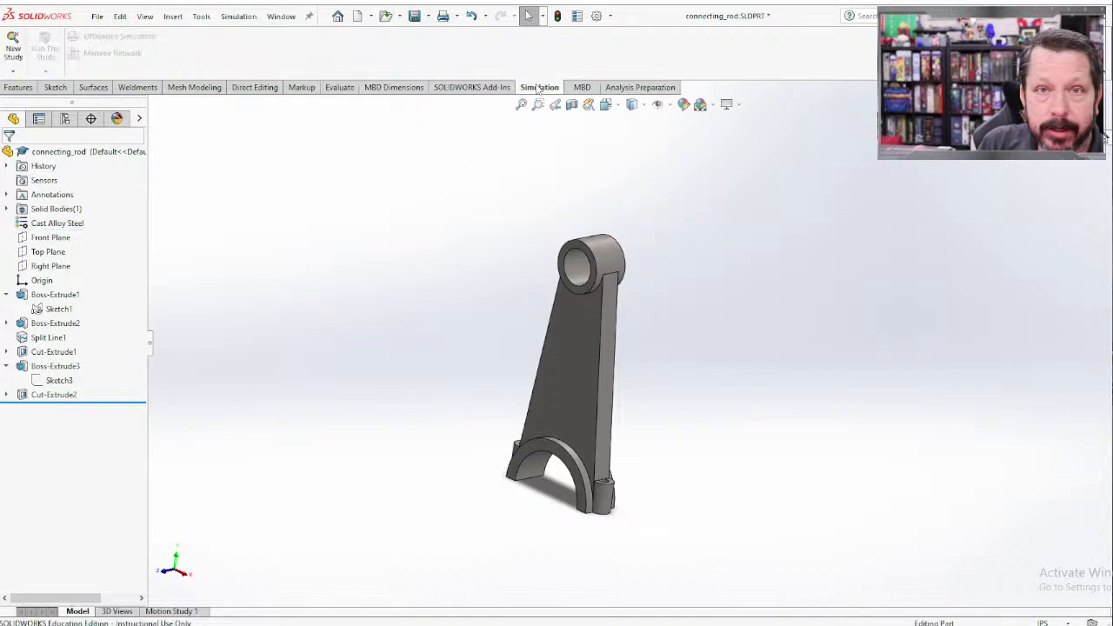
left_click(12, 46)
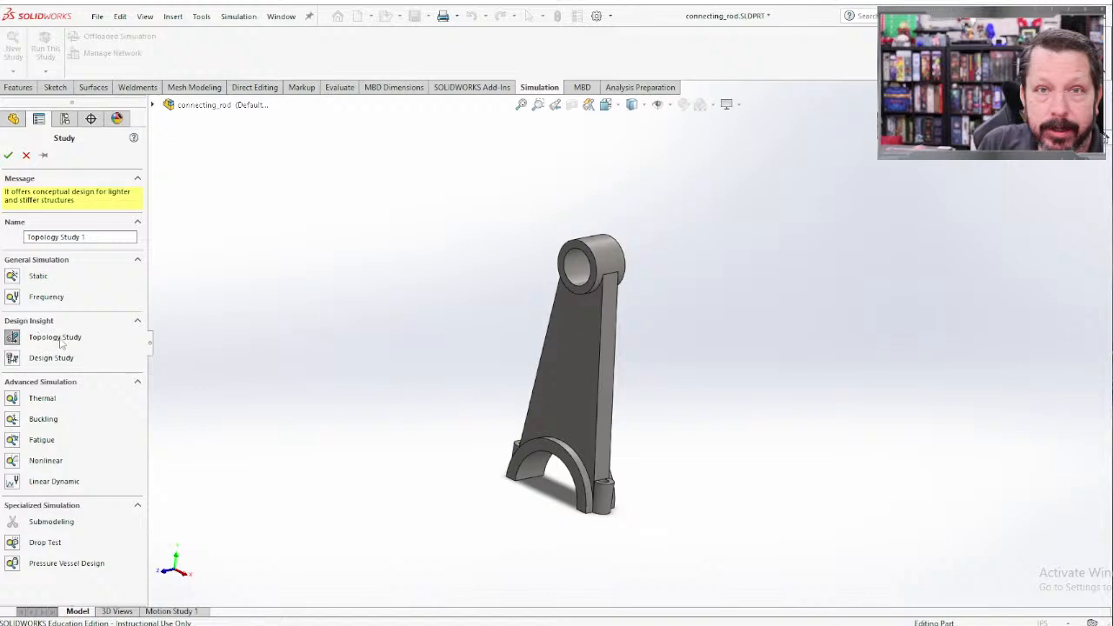
left_click(25, 341)
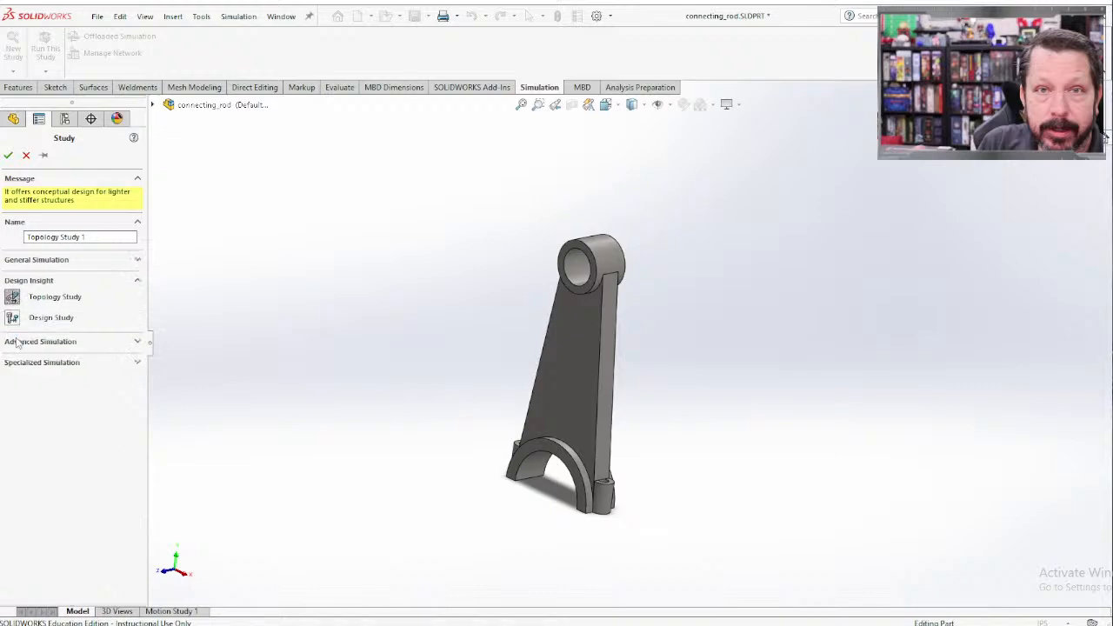
left_click(8, 154)
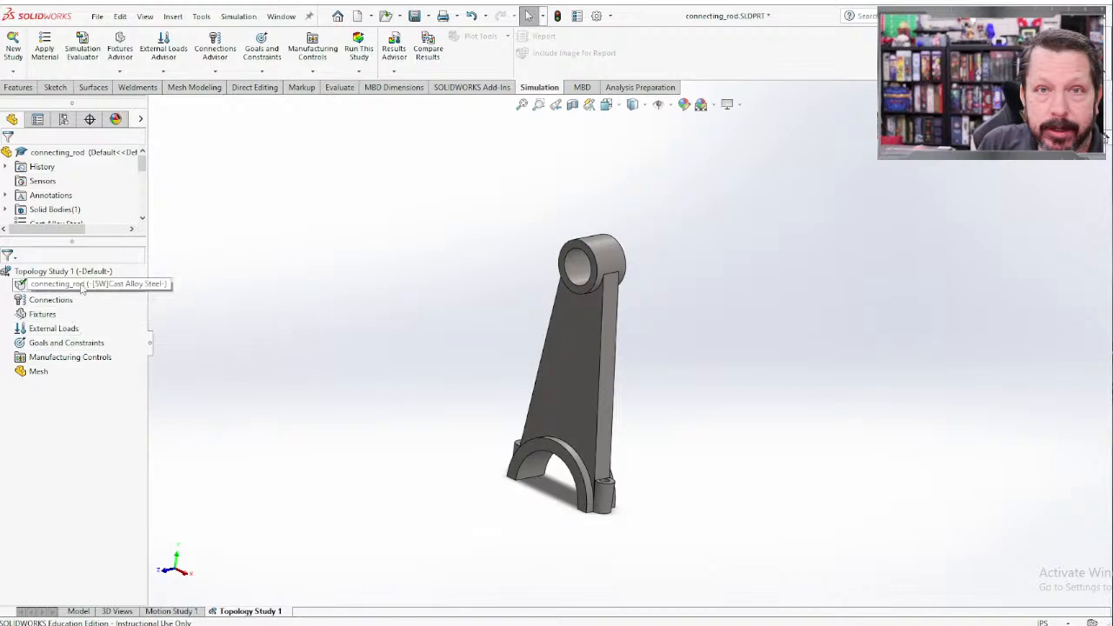
Start a Fixed Geometry fixture and select only the big end's half-round bore face, leaving the small-end bore out.
right_click(51, 314)
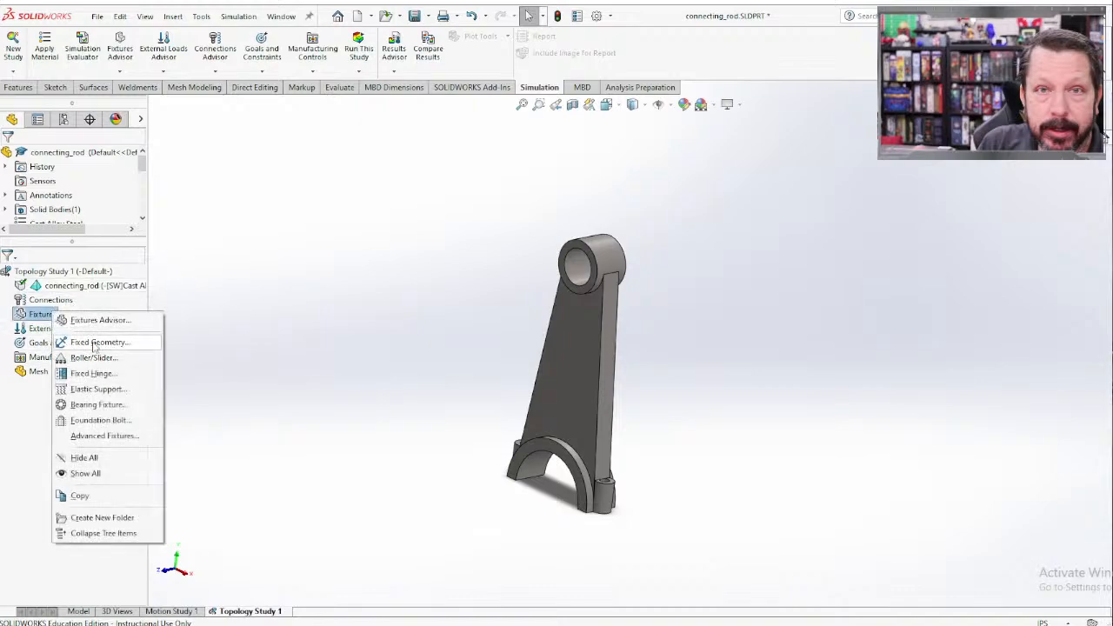
left_click(95, 345)
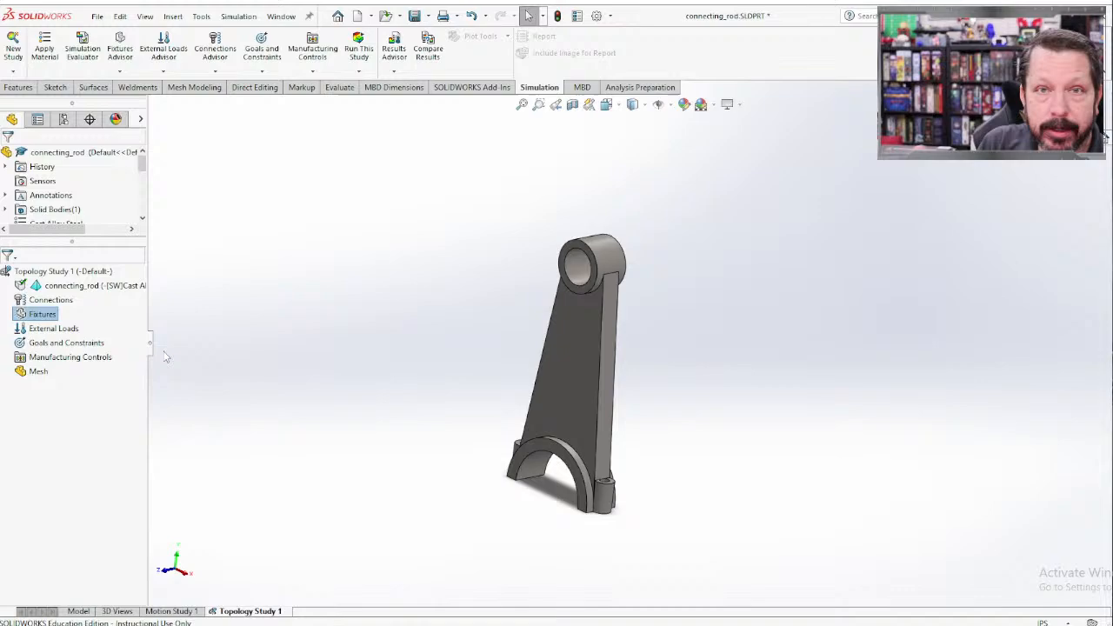
left_click(571, 273)
middle_click_drag(316, 472, 538, 514)
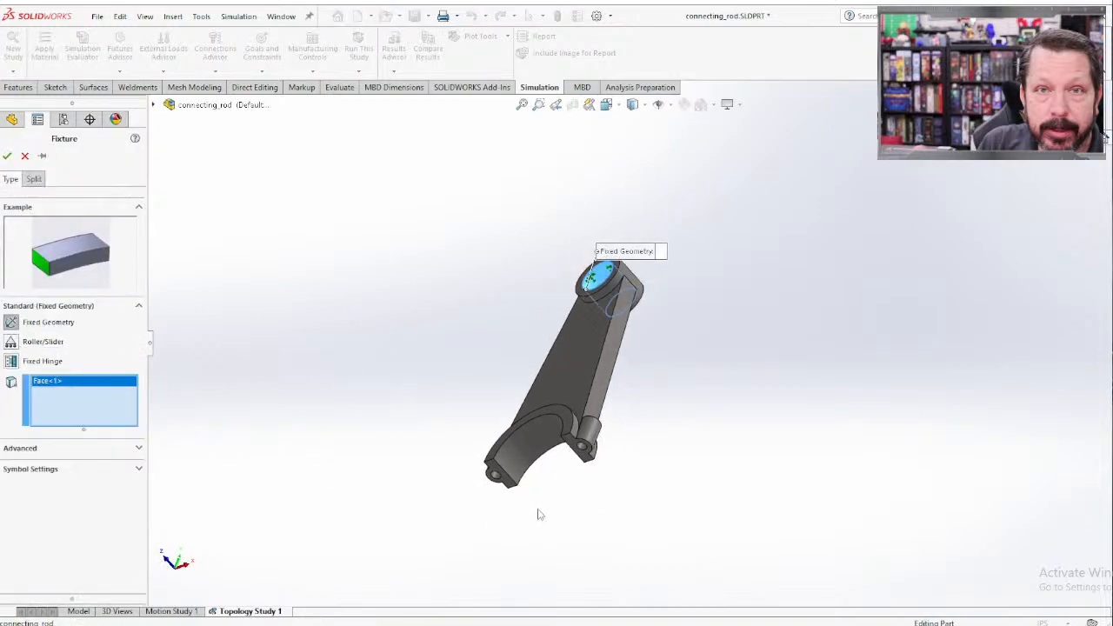
left_click(526, 448)
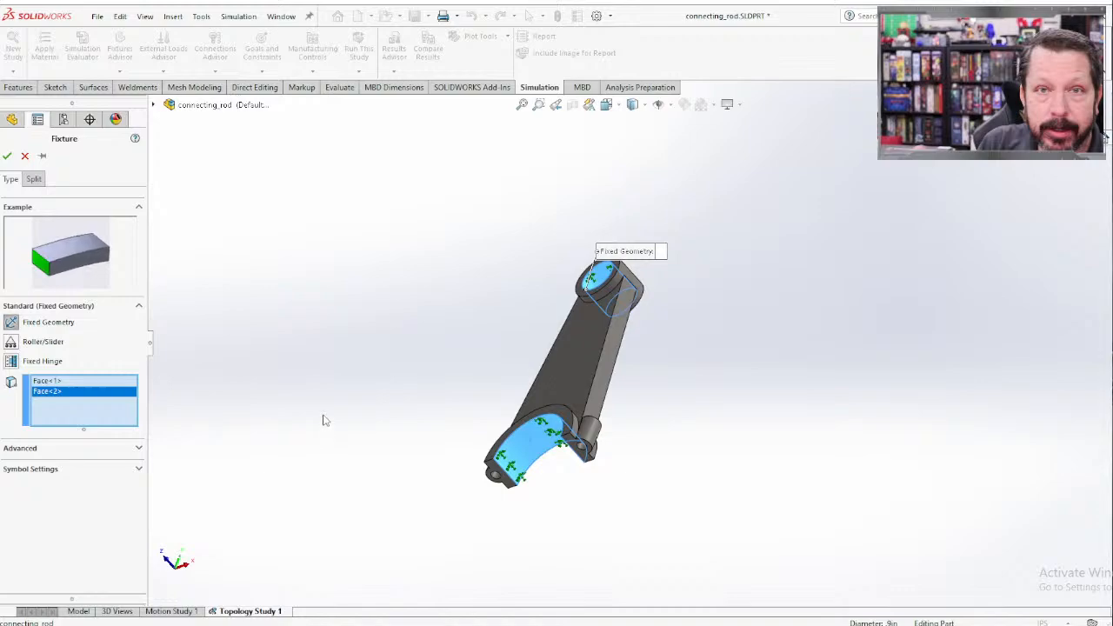
left_click(597, 278)
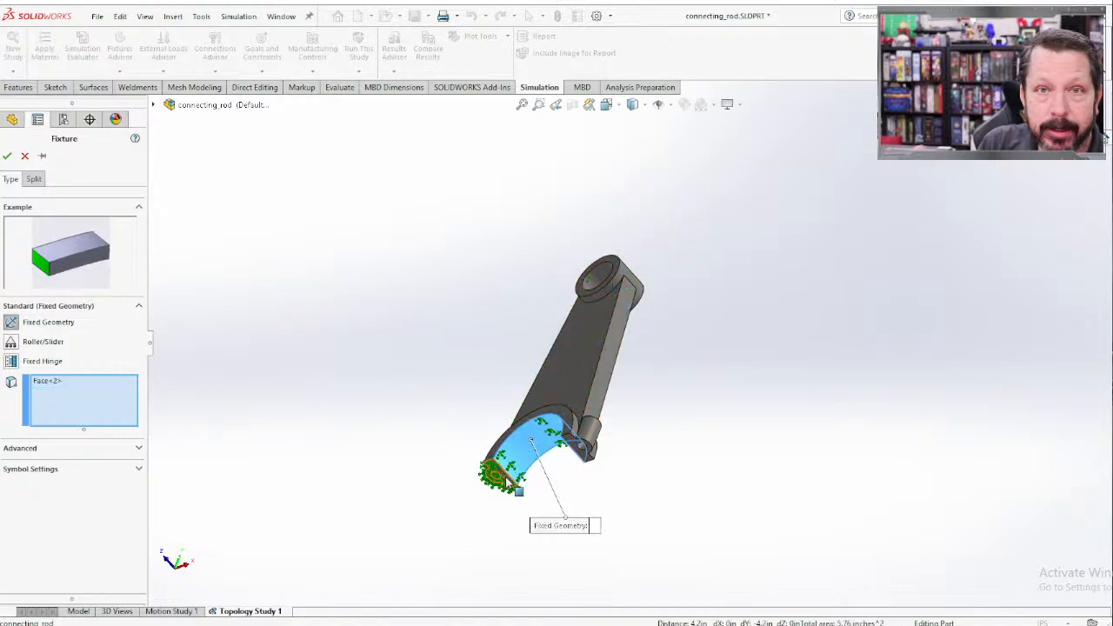
Add the flat mating faces on both sides of the big end to the fixed geometry fixture and apply it.
scroll(521, 469, "down", 8)
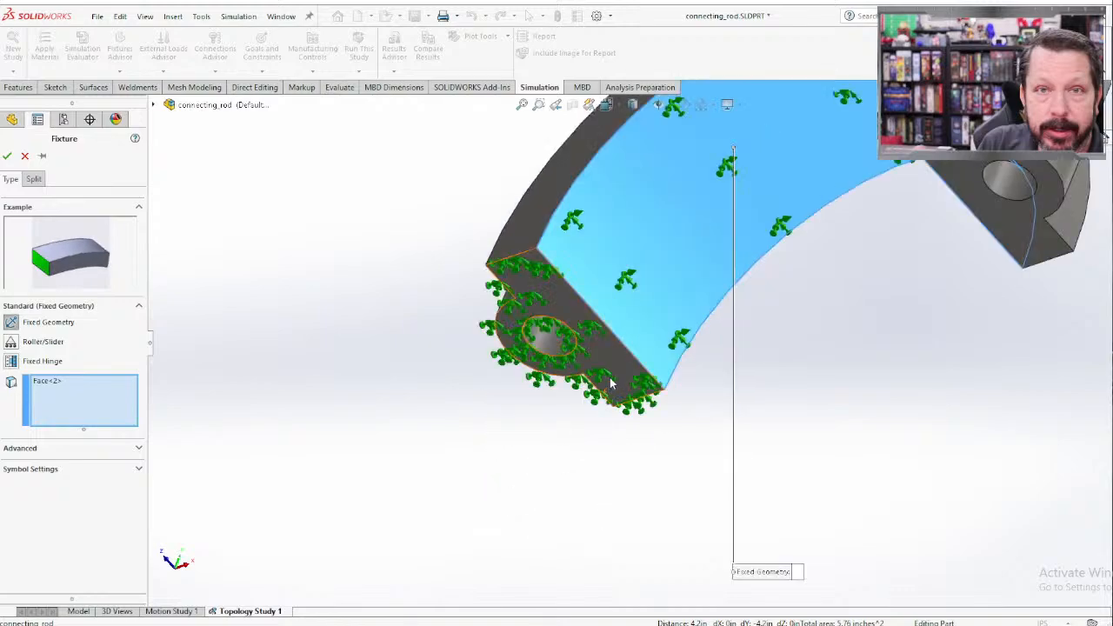
left_click(611, 383)
left_click(1018, 217)
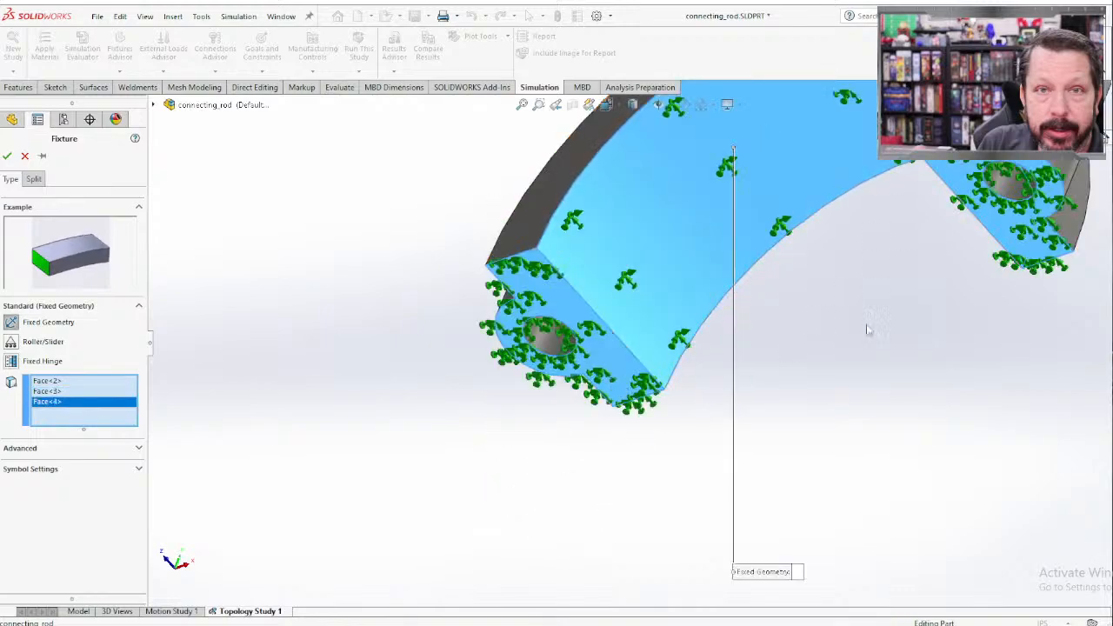
scroll(837, 366, "up", 3)
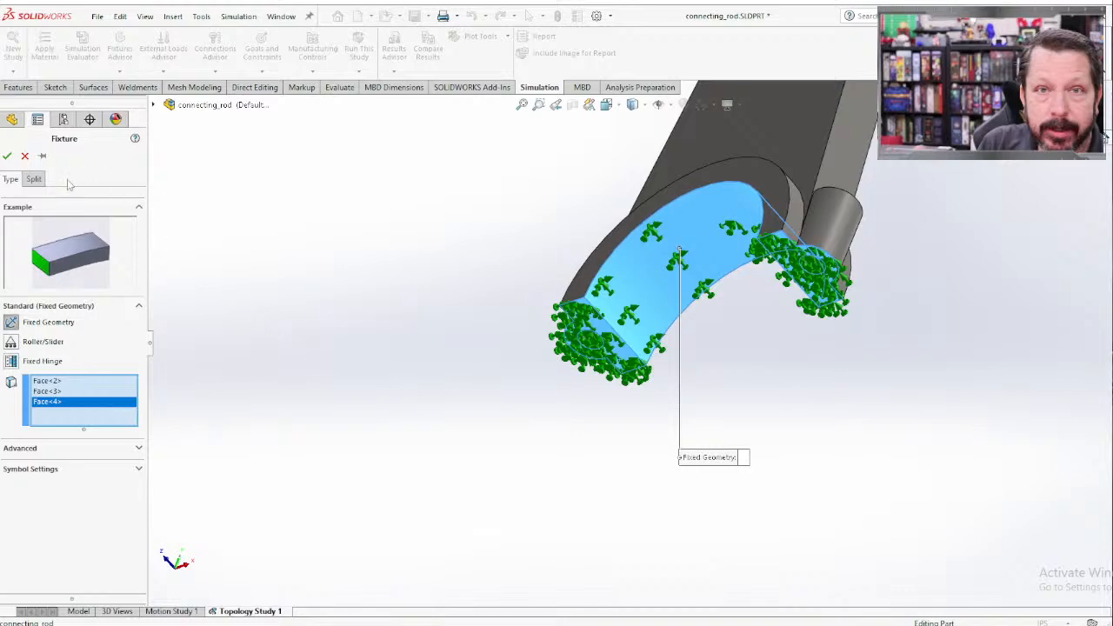
left_click(7, 155)
Start a force load on the small-end bore face, using a selected direction referenced to the Front Plane.
scroll(598, 159, "up", 3)
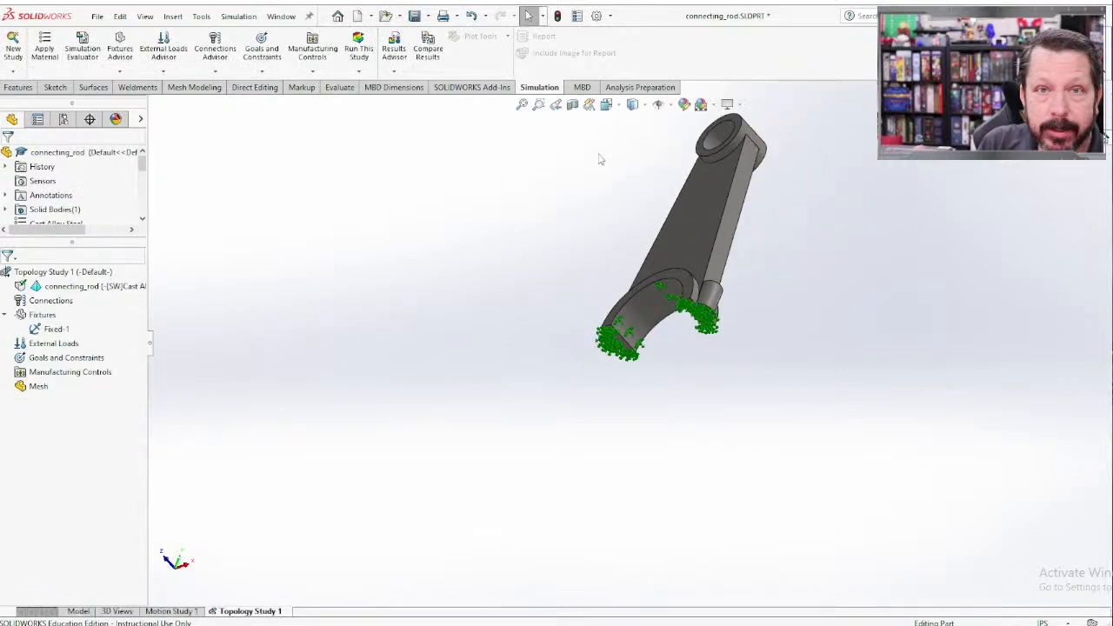
middle_click_drag(598, 159, 429, 320)
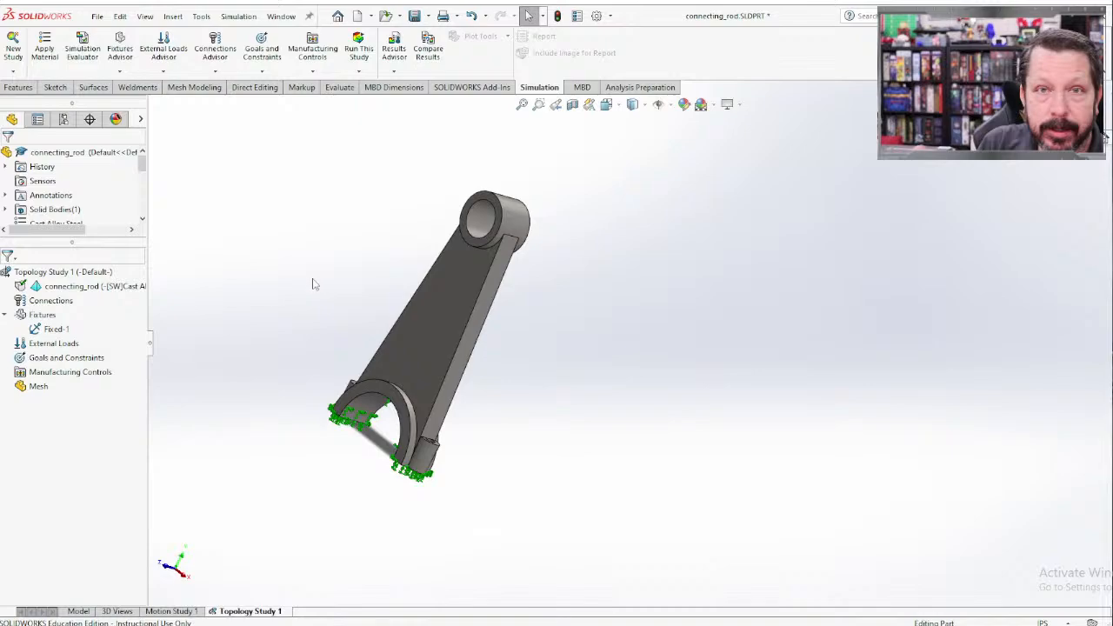
right_click(66, 350)
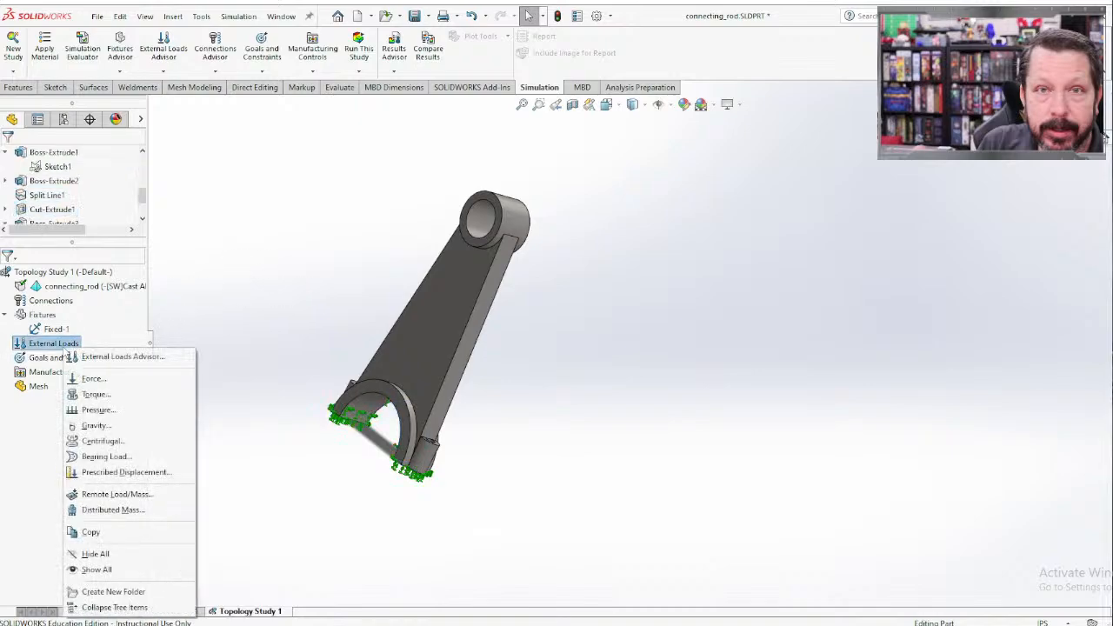
left_click(92, 379)
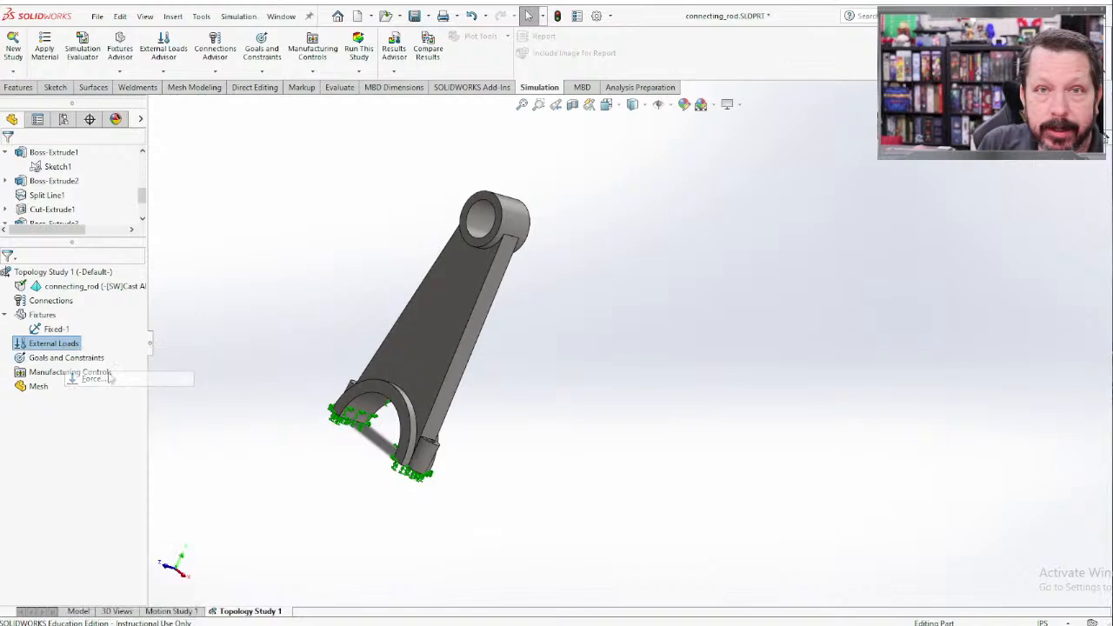
left_click(482, 231)
scroll(490, 228, "down", 2)
scroll(487, 231, "down", 4)
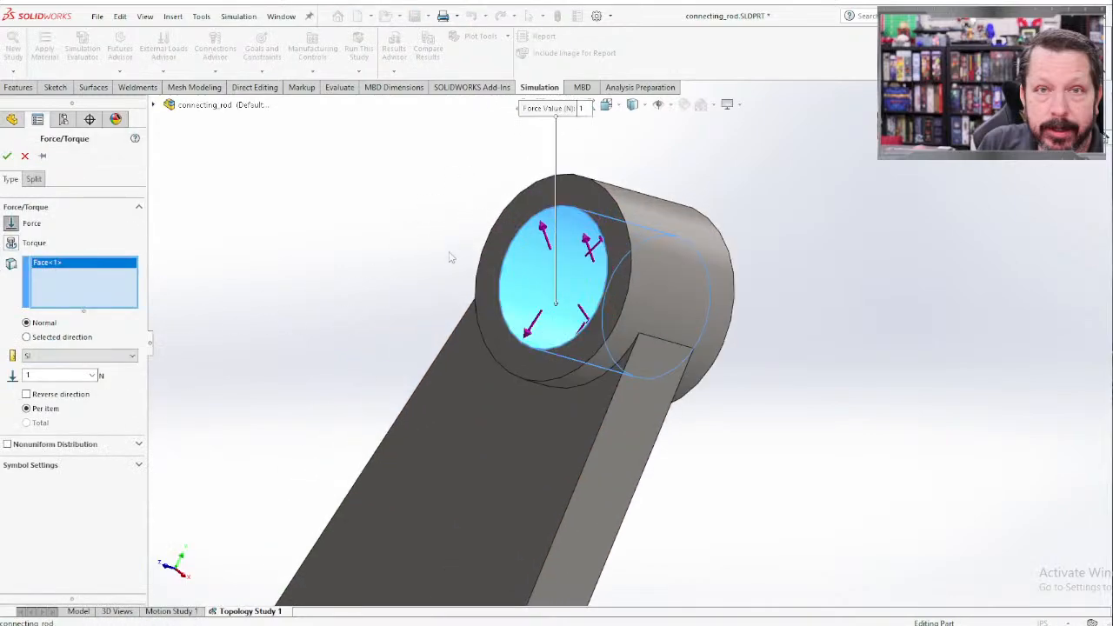
left_click(27, 337)
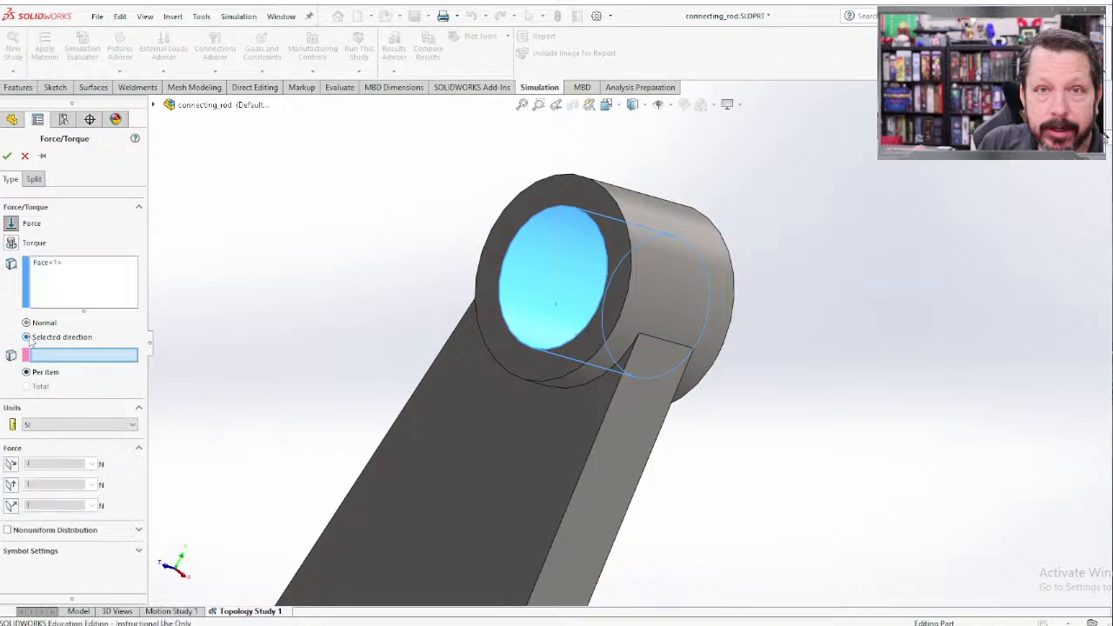
scroll(226, 333, "up", 3)
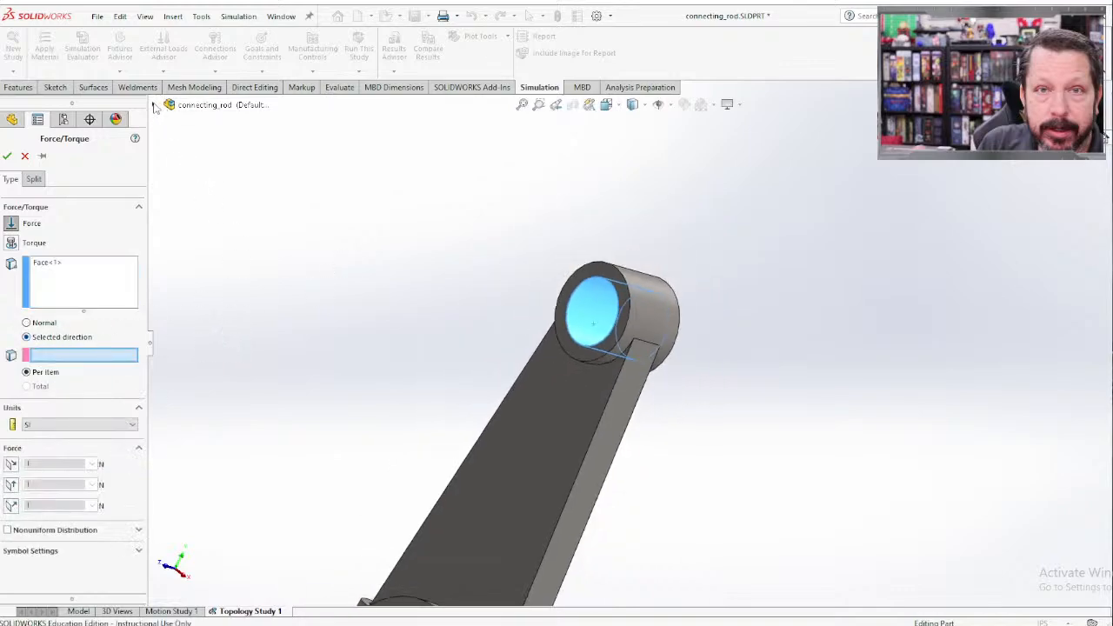
left_click(154, 105)
left_click(209, 194)
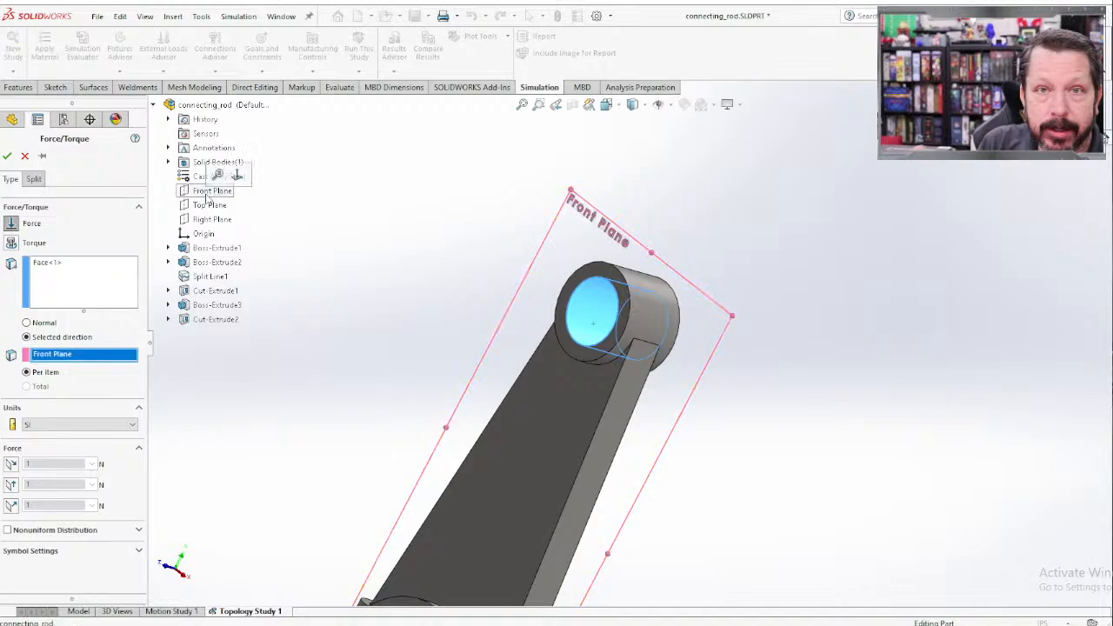
Set the force to English (IPS) units and apply 10000 lbf along plane direction 2, reversed toward the big end.
left_click(52, 425)
left_click(56, 445)
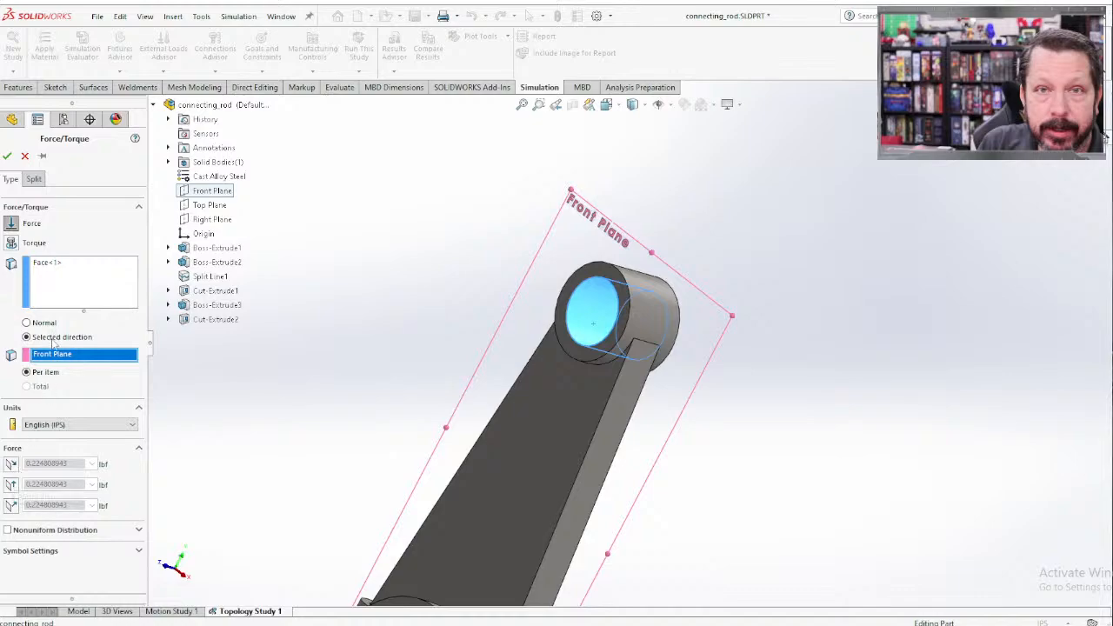
left_click(11, 484)
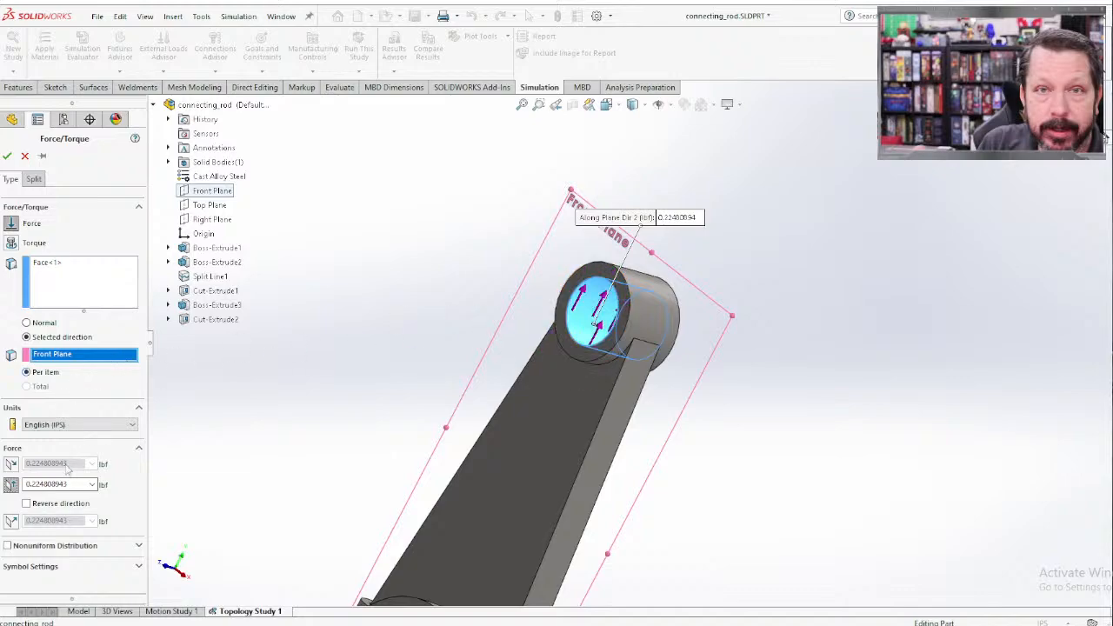
left_click(26, 504)
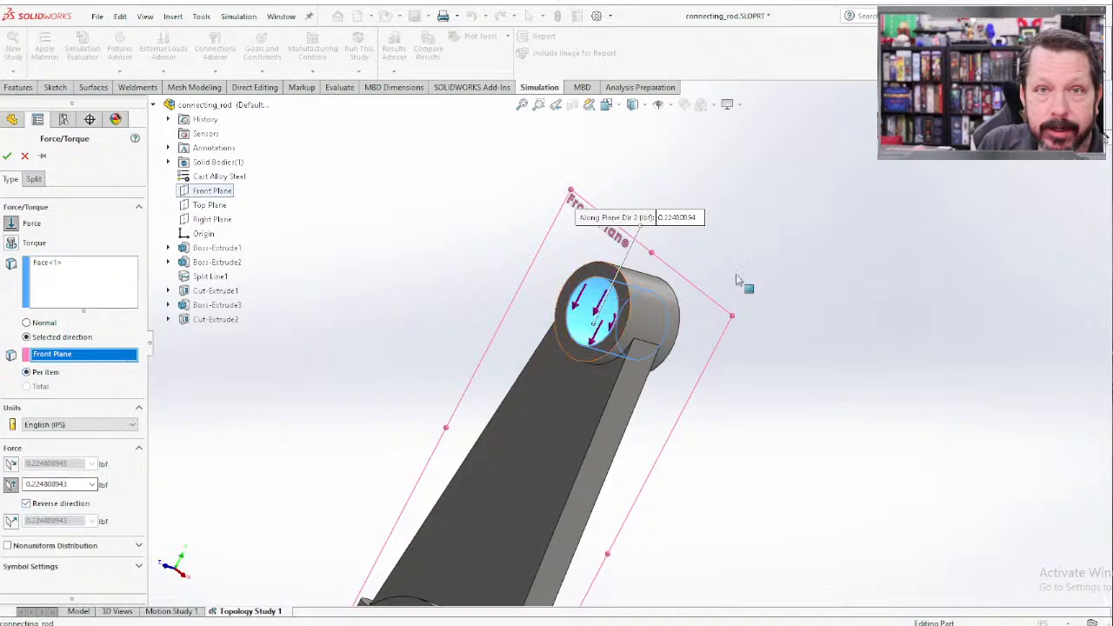
double_click(75, 484)
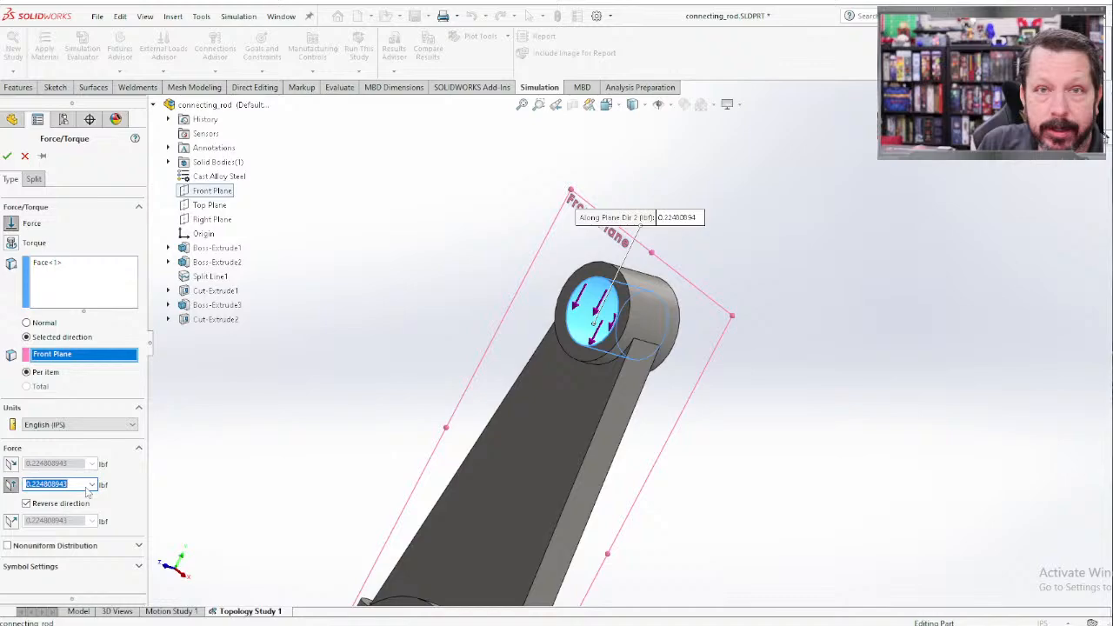
type("10000")
scroll(420, 340, "down", 2)
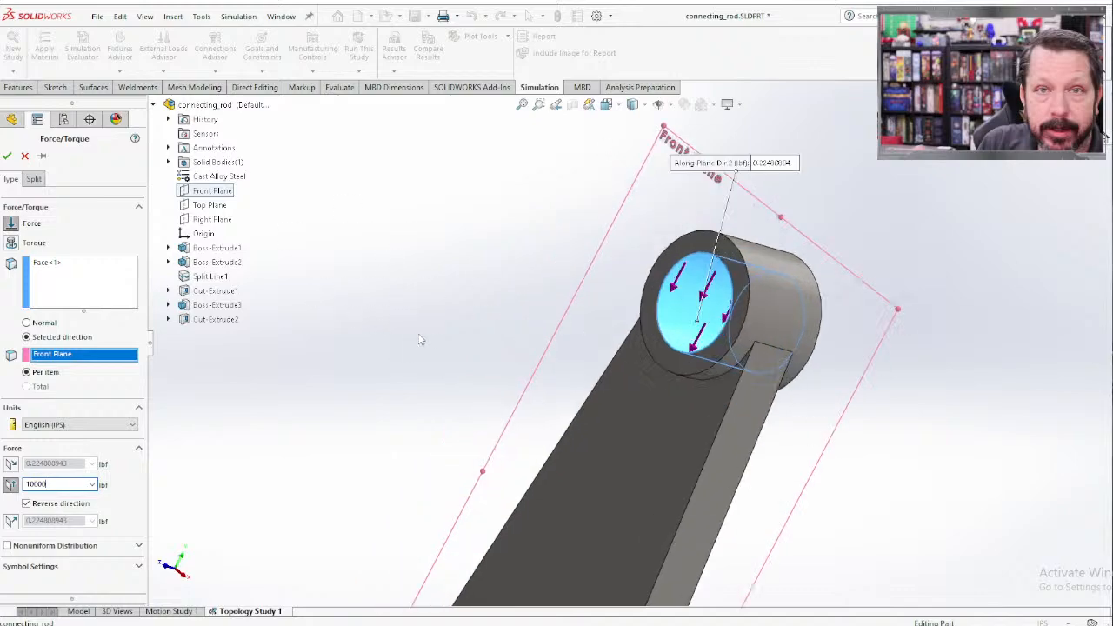
scroll(435, 340, "up", 4)
scroll(690, 447, "down", 1)
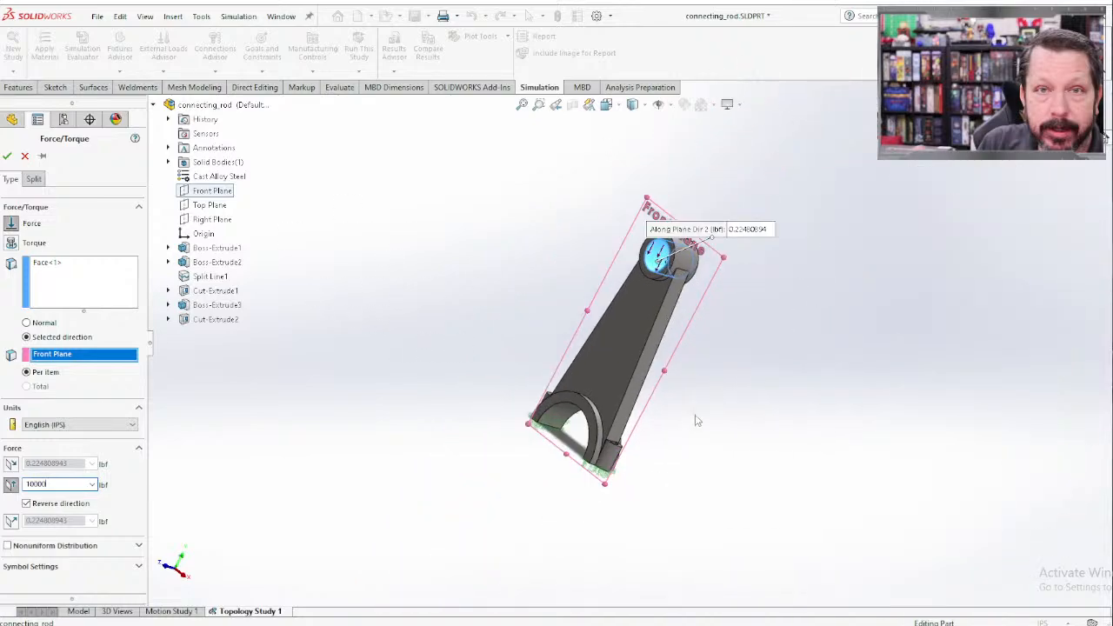
left_click(7, 156)
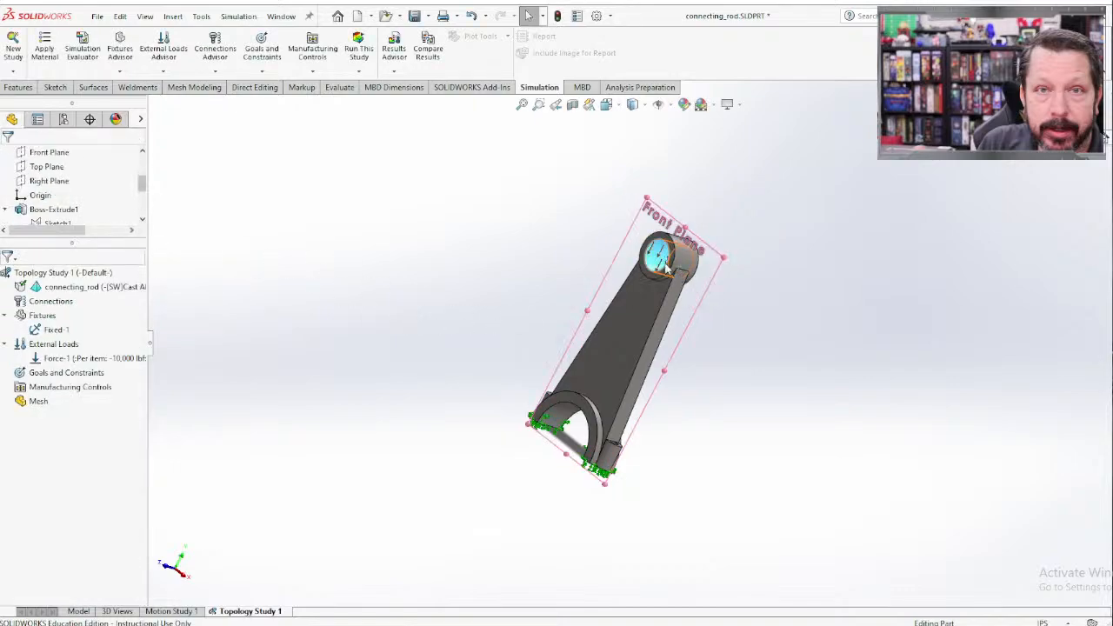
Add a Best Stiffness to Weight ratio goal with a mass constraint that reduces the mass by 50%.
scroll(667, 270, "down", 2)
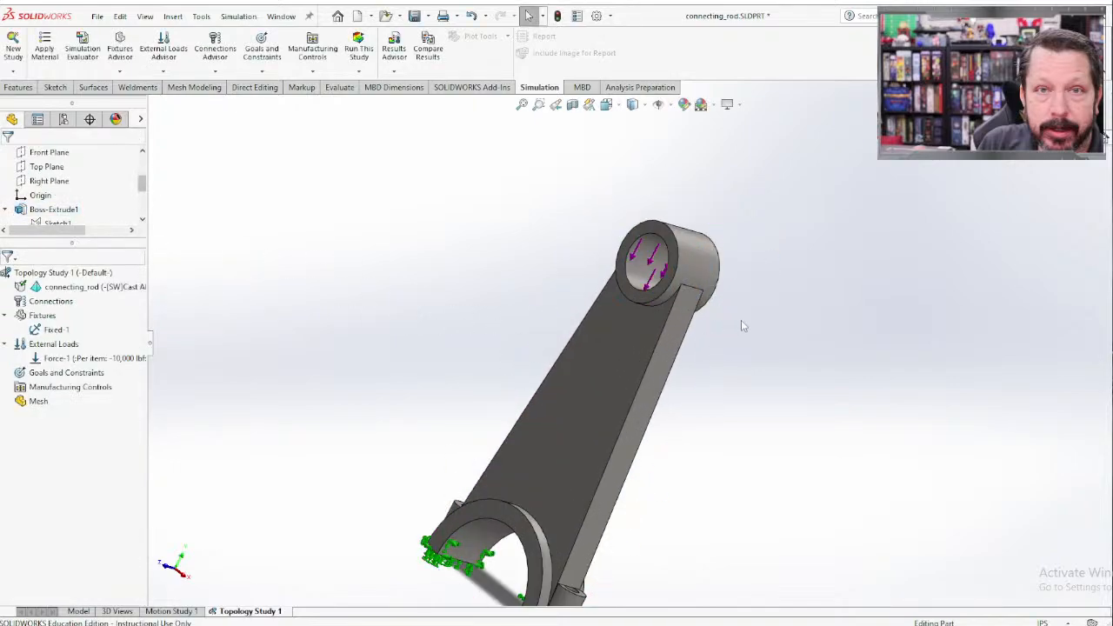
right_click(88, 375)
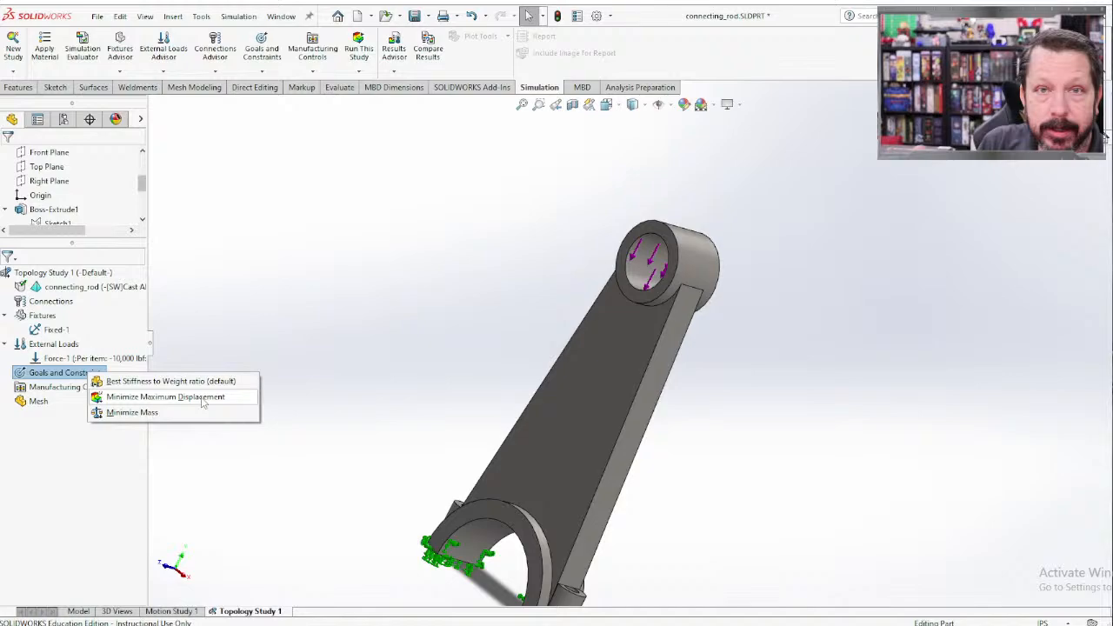
left_click(168, 383)
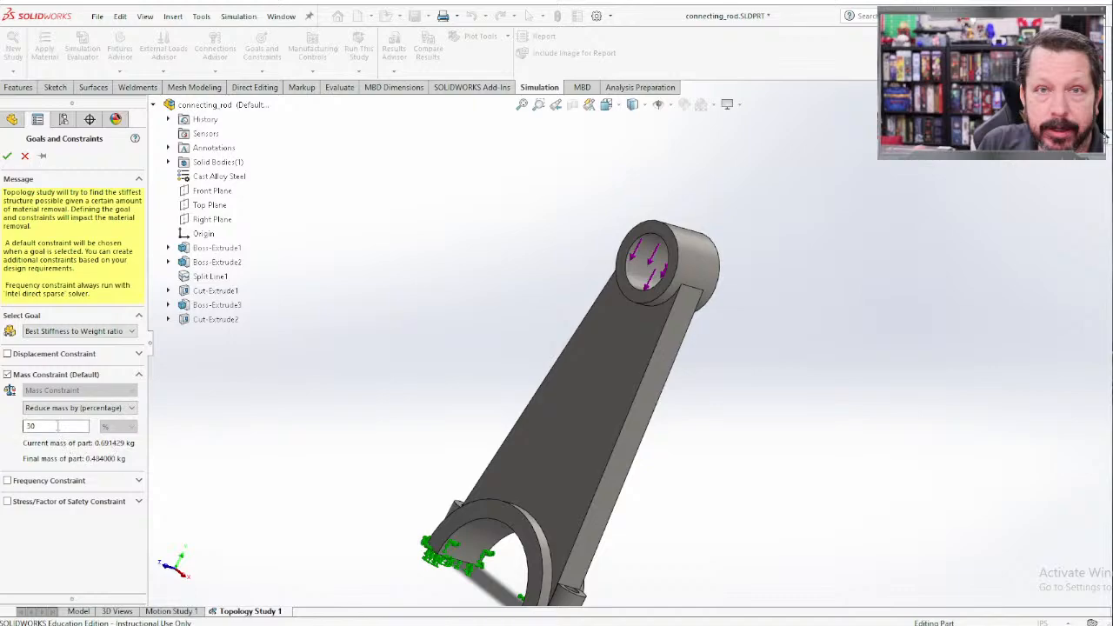
double_click(27, 426)
type("50")
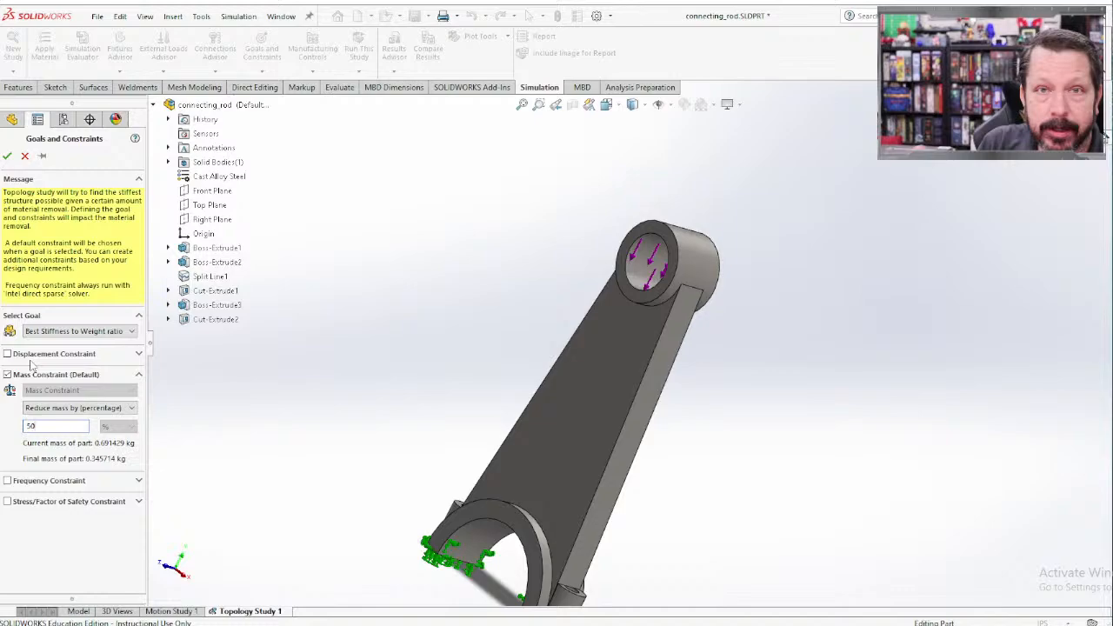
left_click(7, 156)
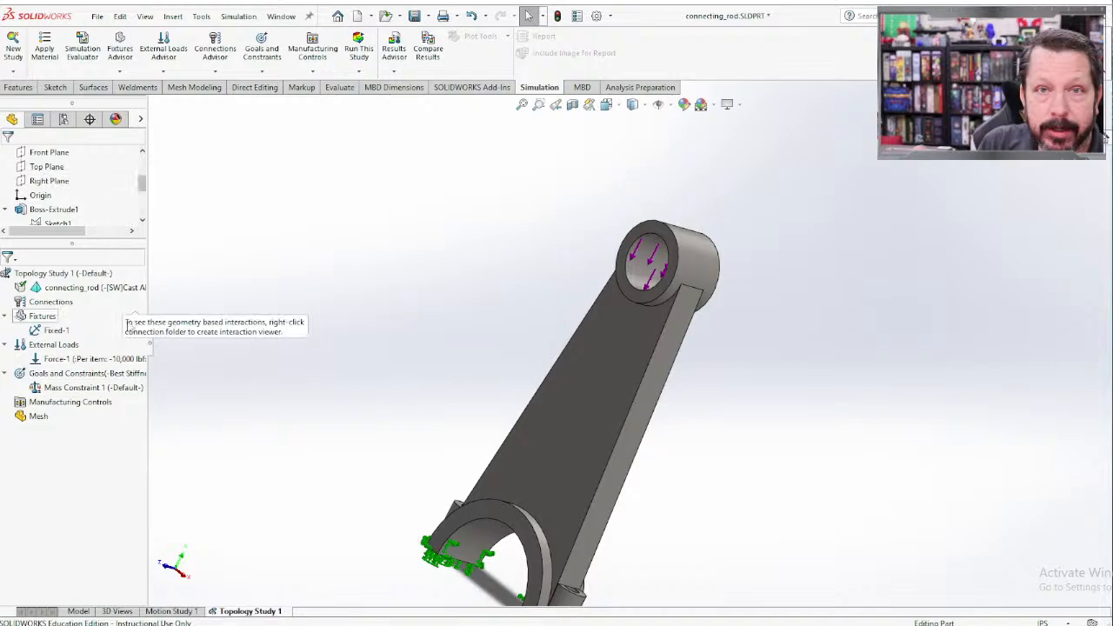
Start a preserved region with the small-end bore, the big end's half-round bore and both bolt hole faces.
right_click(68, 408)
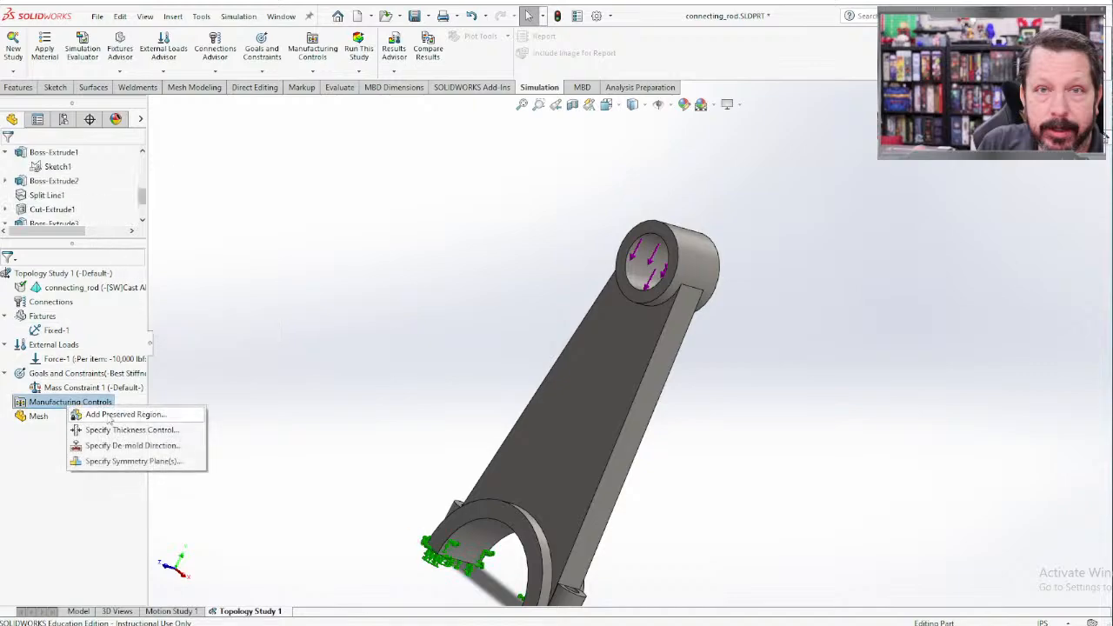
left_click(113, 415)
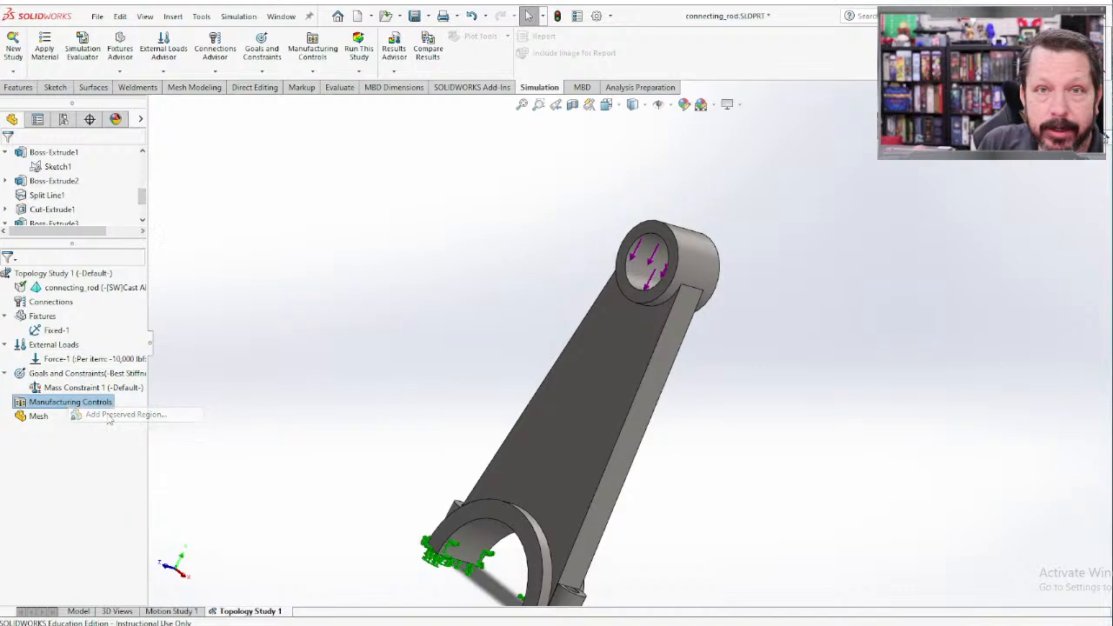
left_click(647, 273)
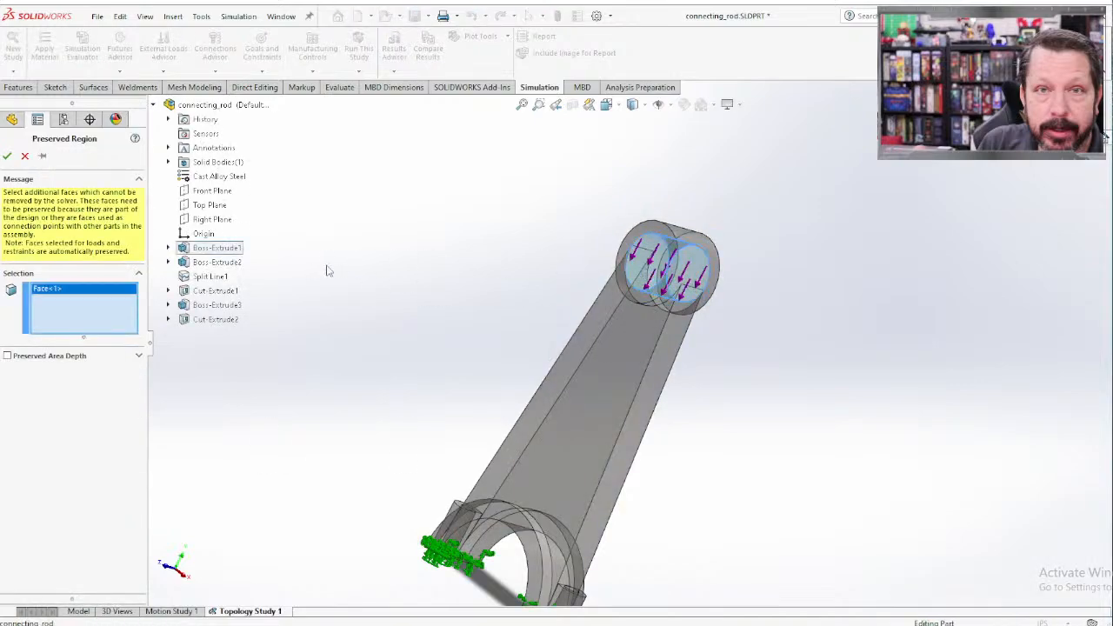
key("Up")
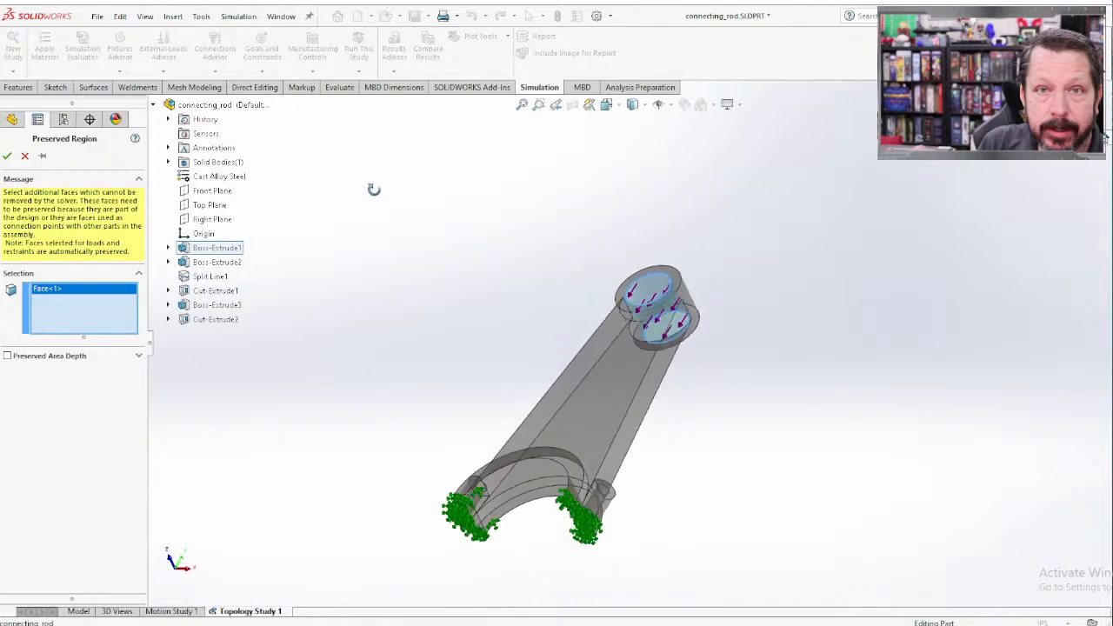
left_click(516, 473)
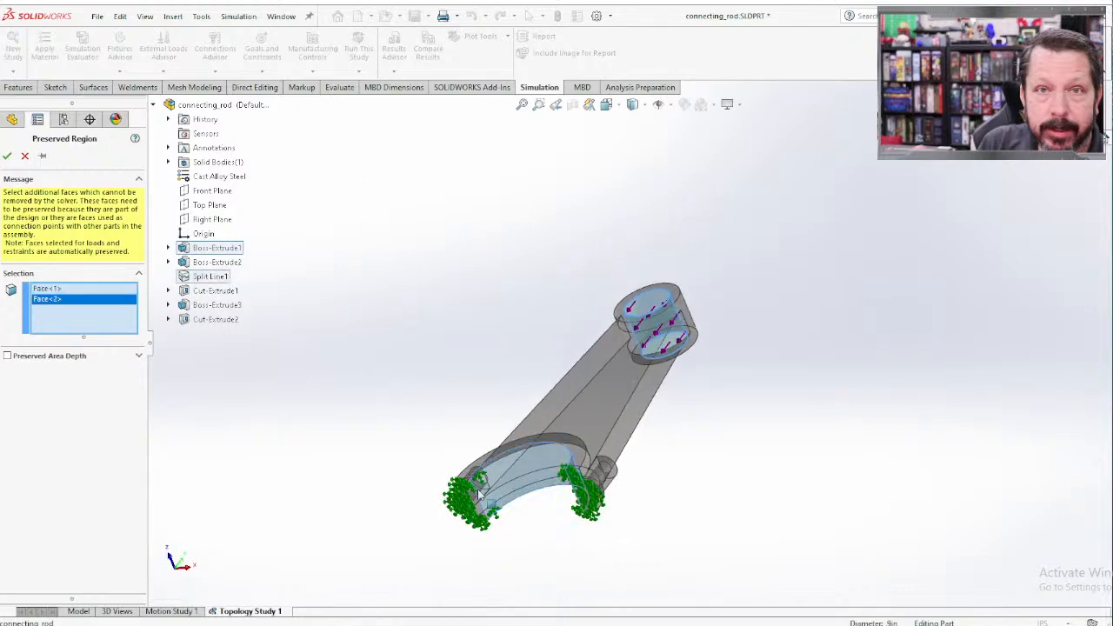
scroll(516, 471, "down", 5)
left_click(567, 402)
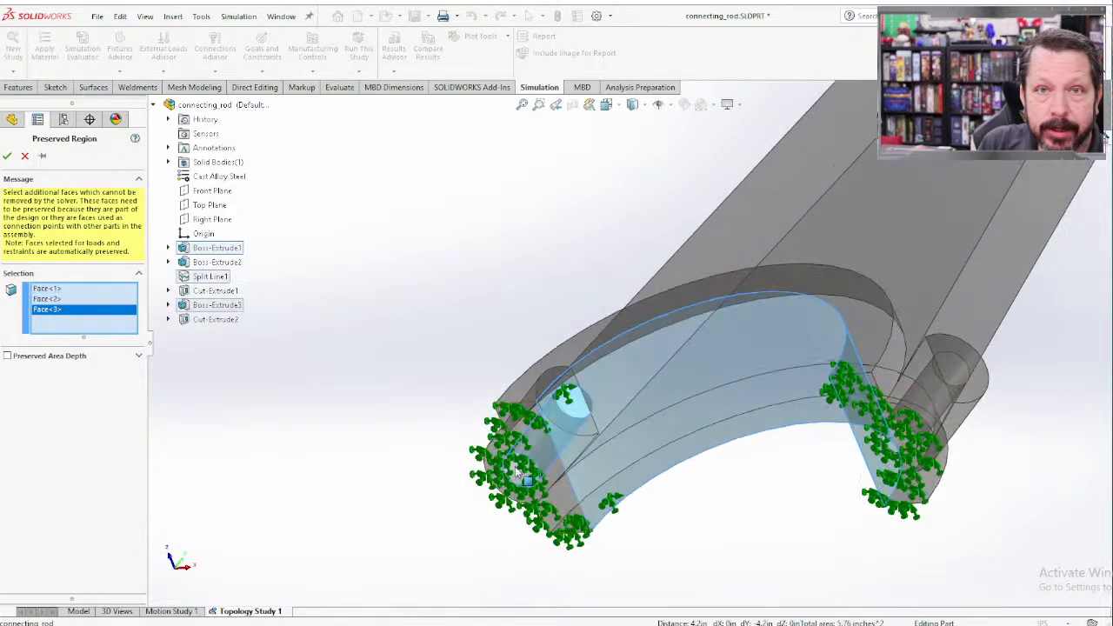
left_click(897, 435)
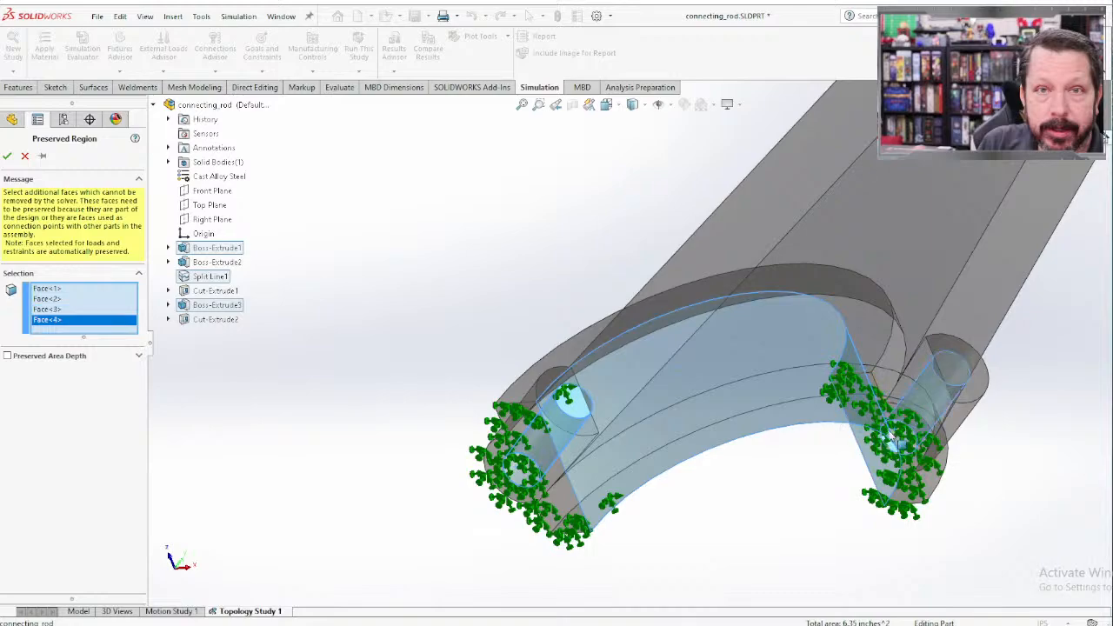
Add the flat mating faces on both sides of the big end to the preserved region.
left_click(876, 411)
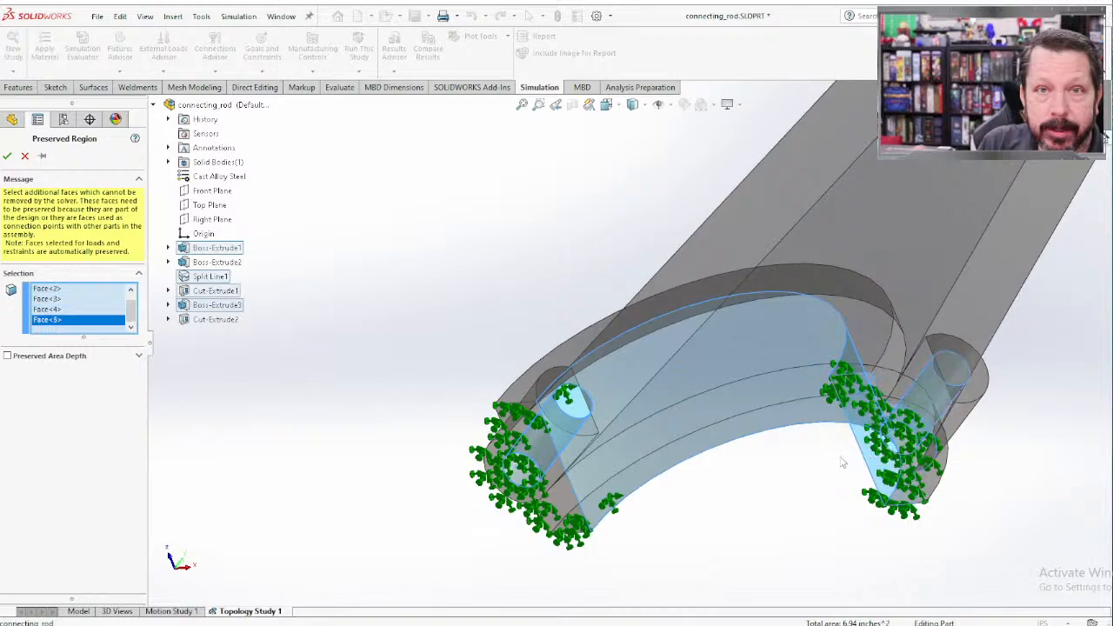
scroll(950, 481, "up", 3)
scroll(825, 462, "down", 4)
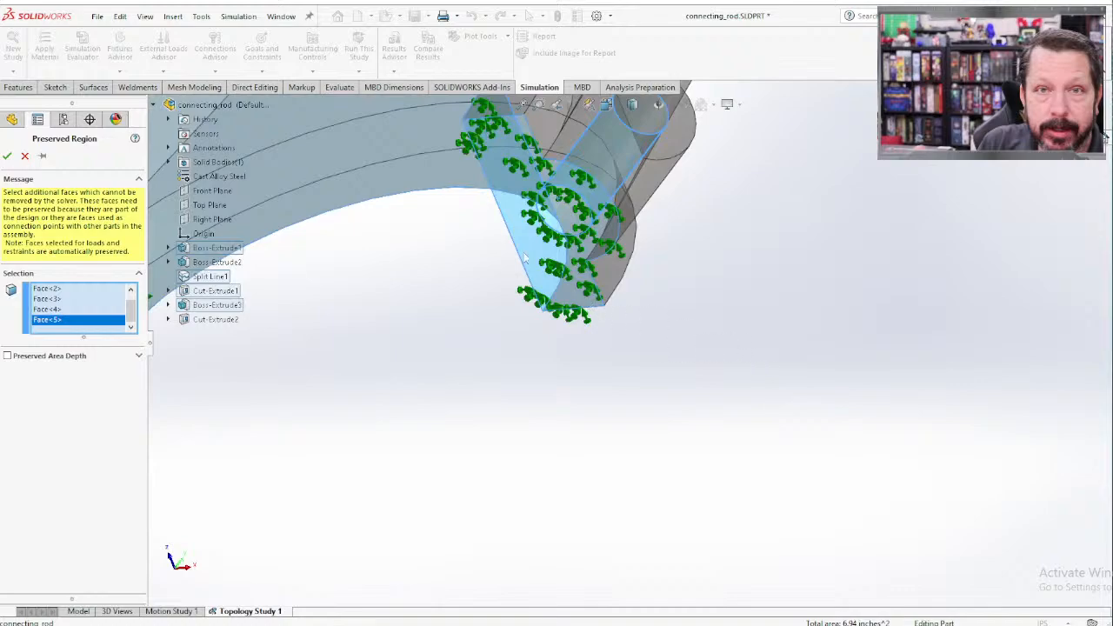
scroll(397, 203, "up", 3)
scroll(398, 204, "down", 3)
scroll(393, 228, "up", 4)
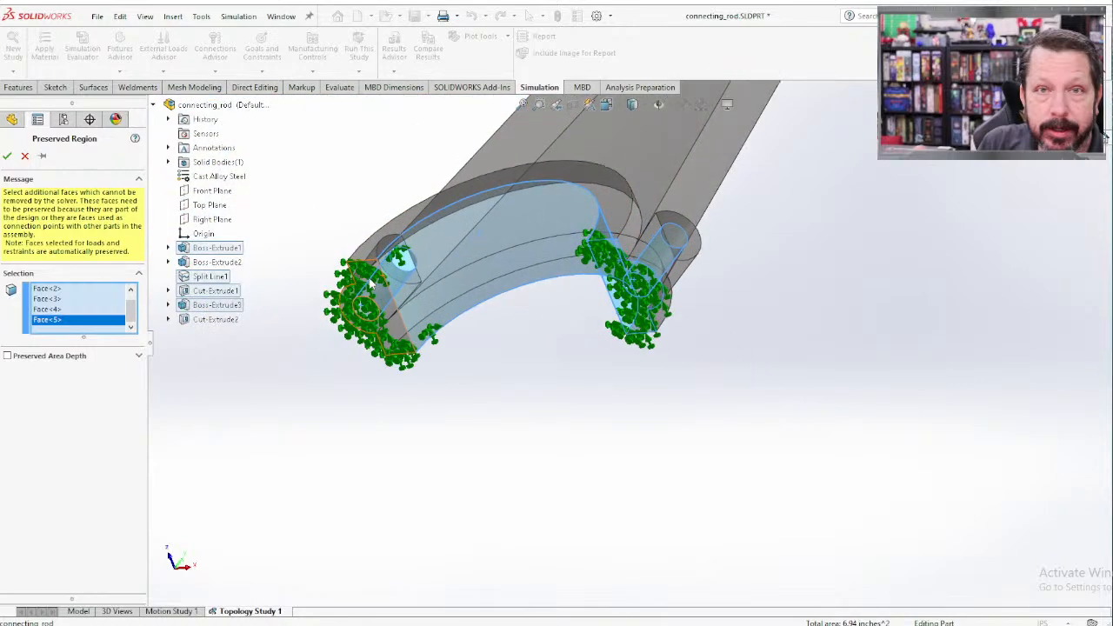
scroll(383, 258, "down", 1)
left_click(374, 287)
scroll(492, 388, "up", 4)
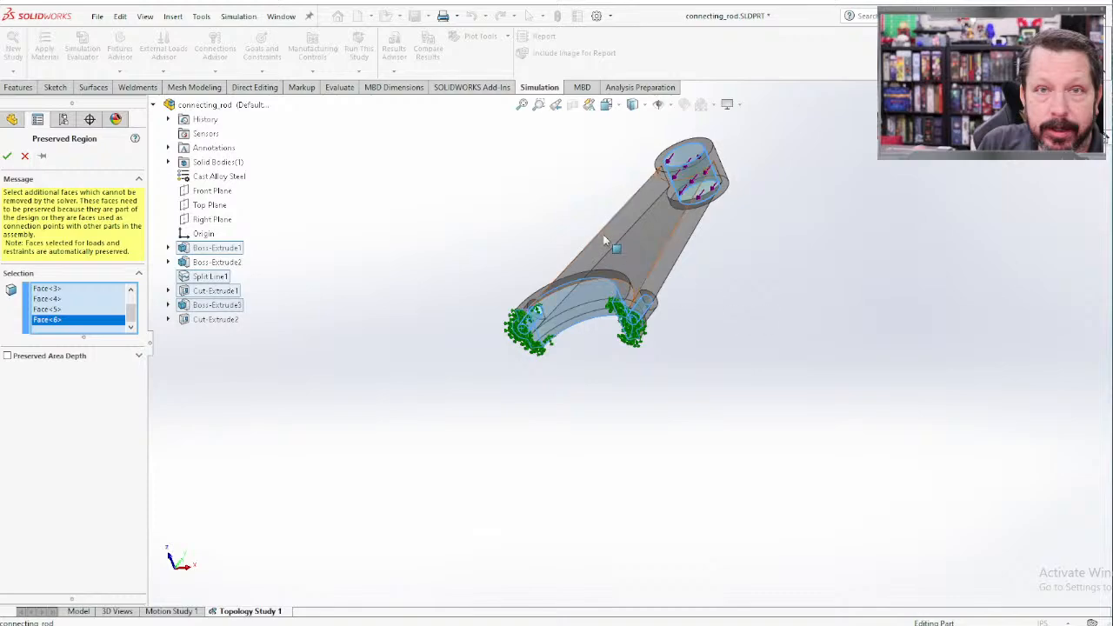
Add the side rim faces of the big end and the ring-shaped end faces of the small end to the preserved region.
left_click(614, 290)
middle_click_drag(727, 380, 556, 239)
left_click(550, 232)
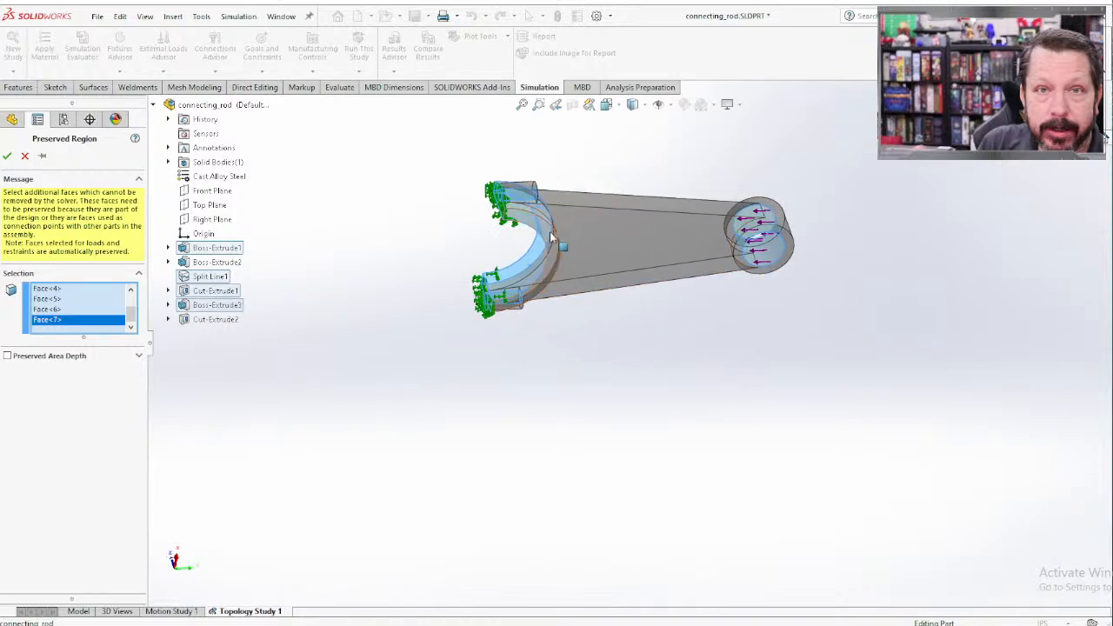
left_click(791, 246)
middle_click_drag(844, 207, 882, 348)
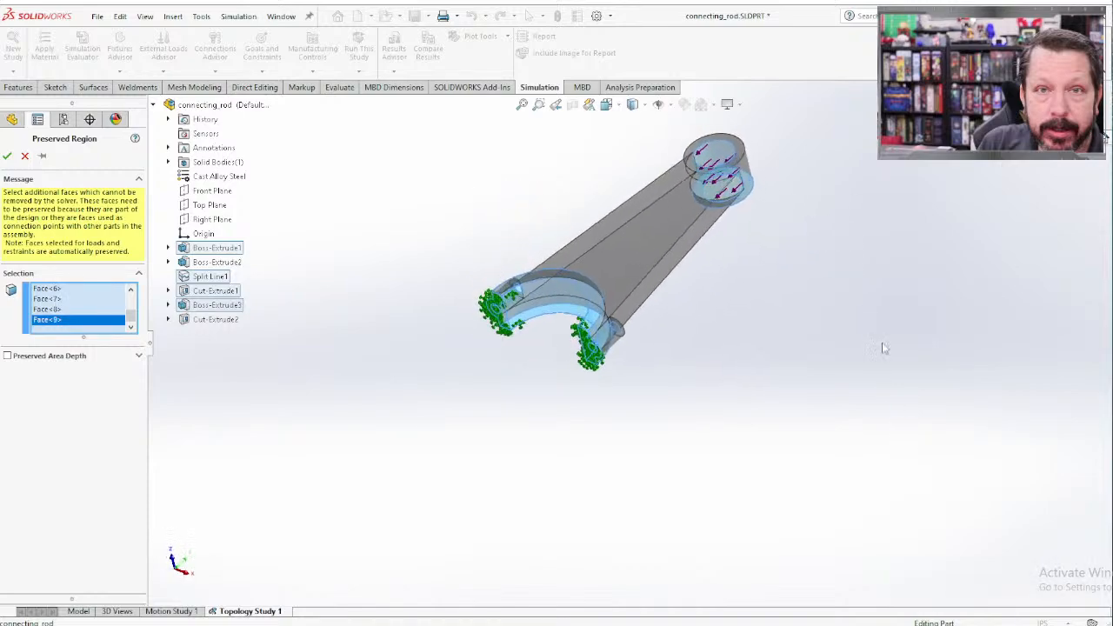
left_click(744, 156)
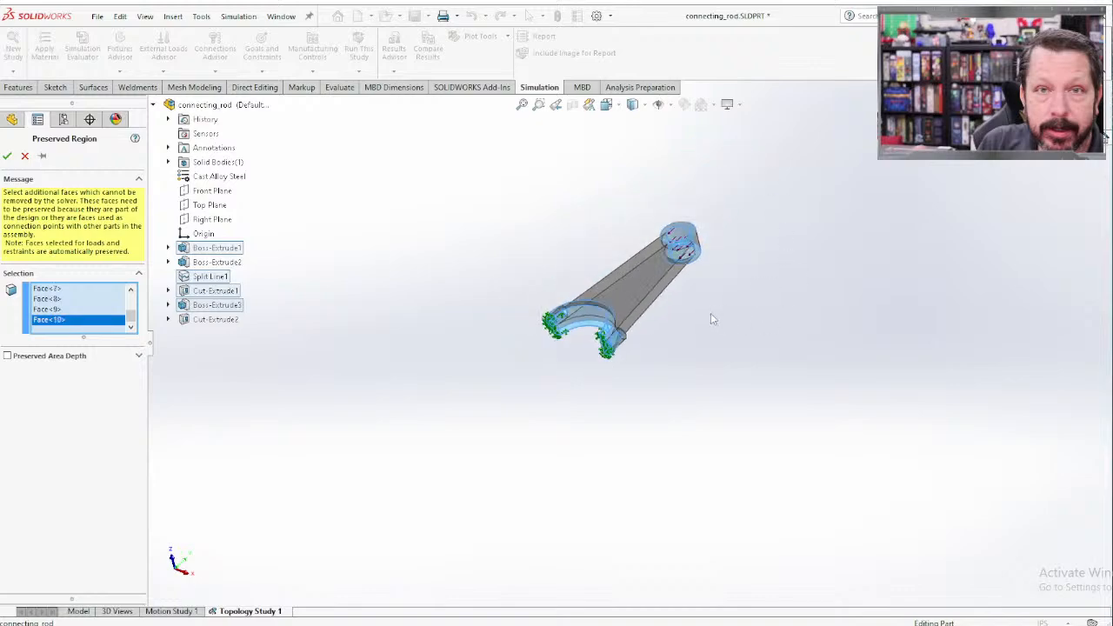
Add the small end's outer cylindrical face to the preserved region and apply it.
middle_click_drag(710, 316, 665, 416)
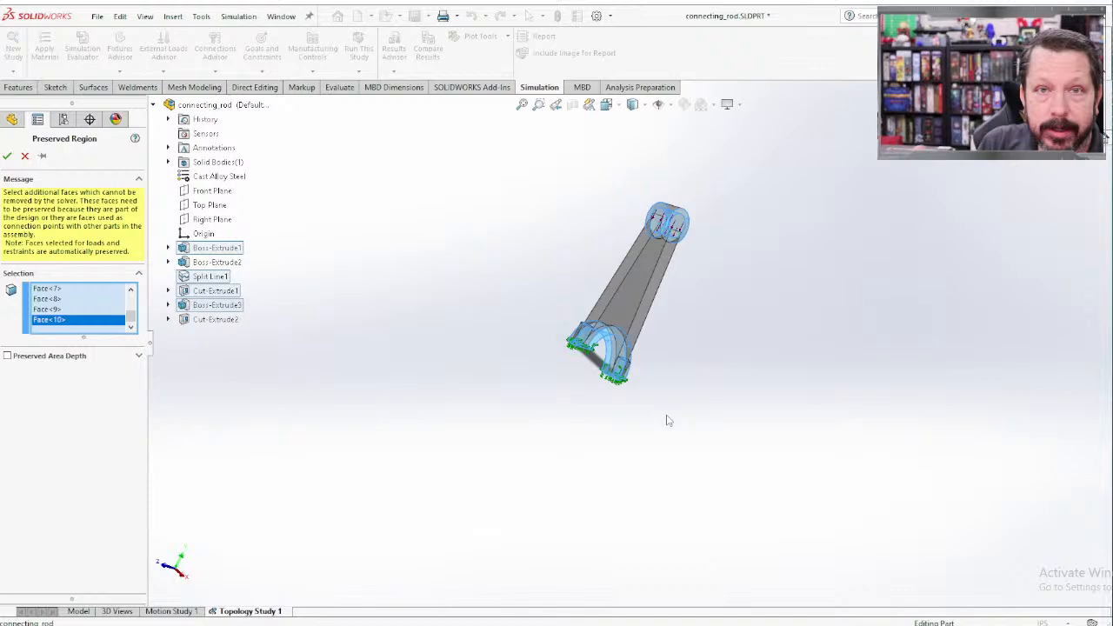
scroll(718, 196, "up", 4)
scroll(677, 230, "down", 6)
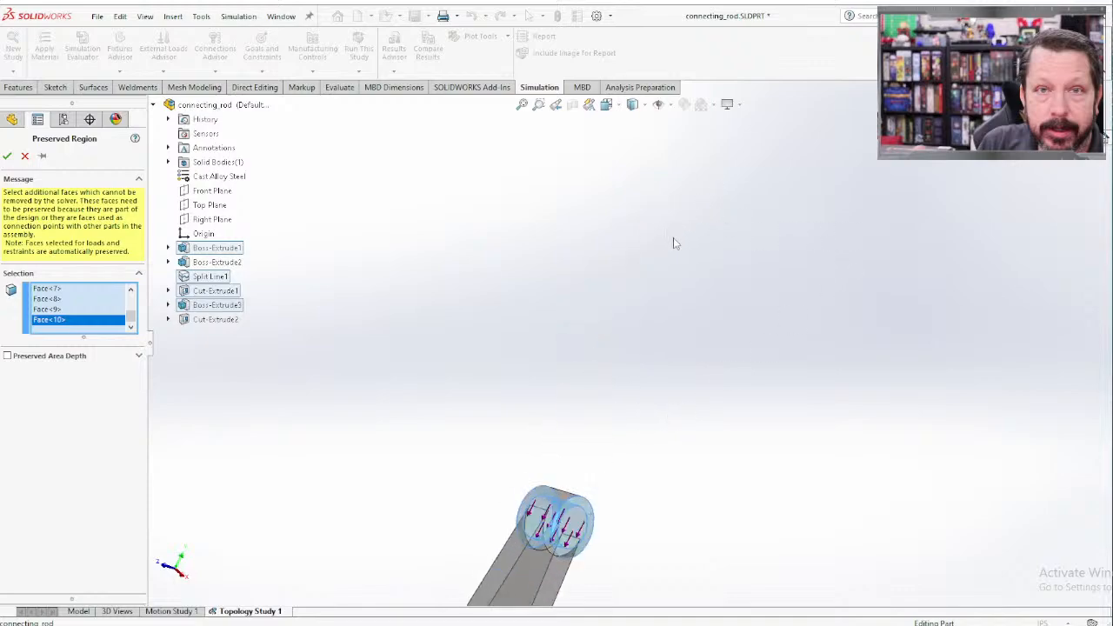
scroll(607, 493, "down", 1)
scroll(590, 557, "down", 3)
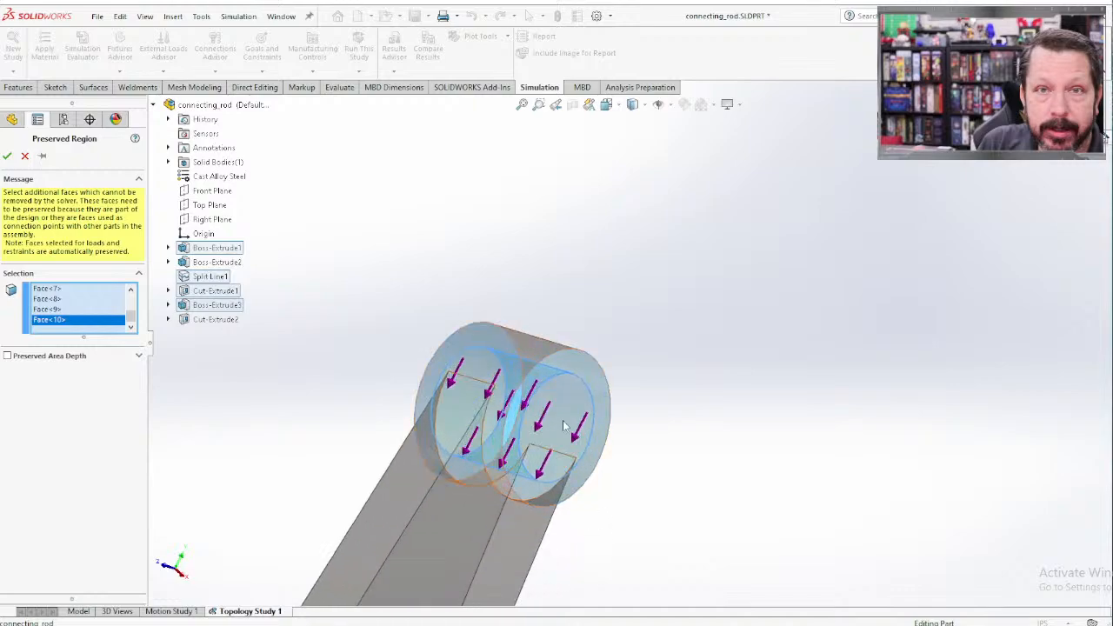
left_click(565, 356)
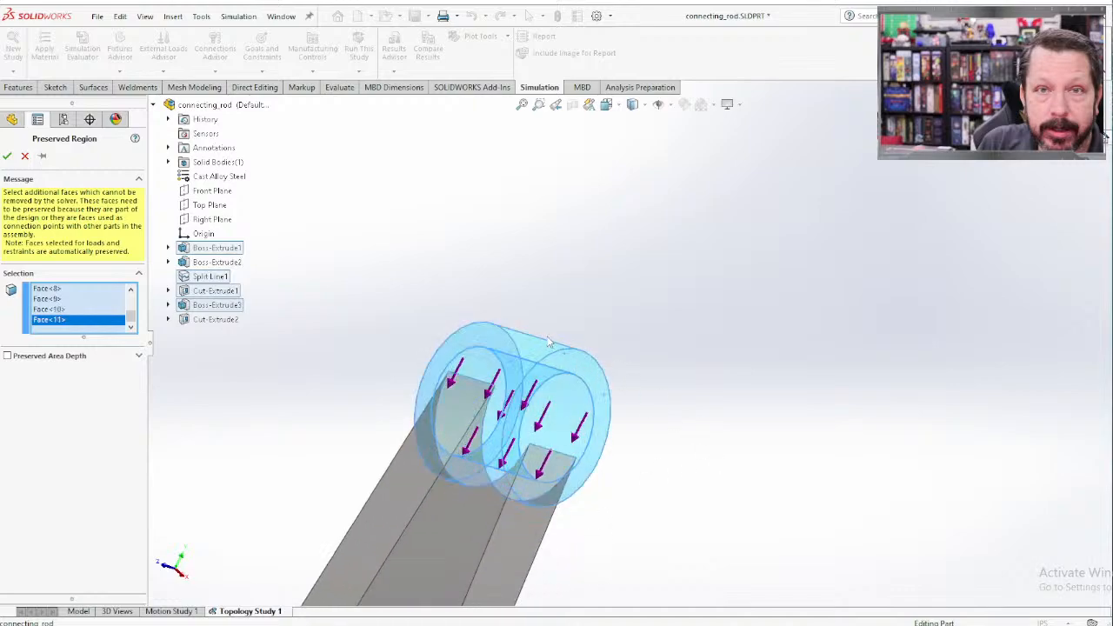
scroll(678, 465, "up", 3)
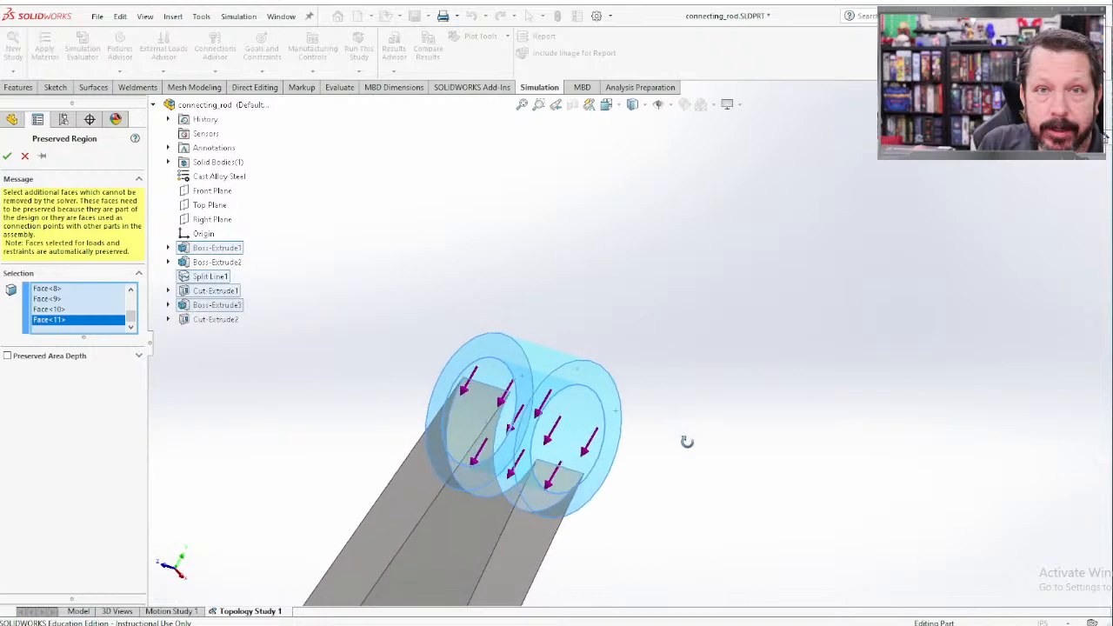
scroll(619, 465, "down", 1)
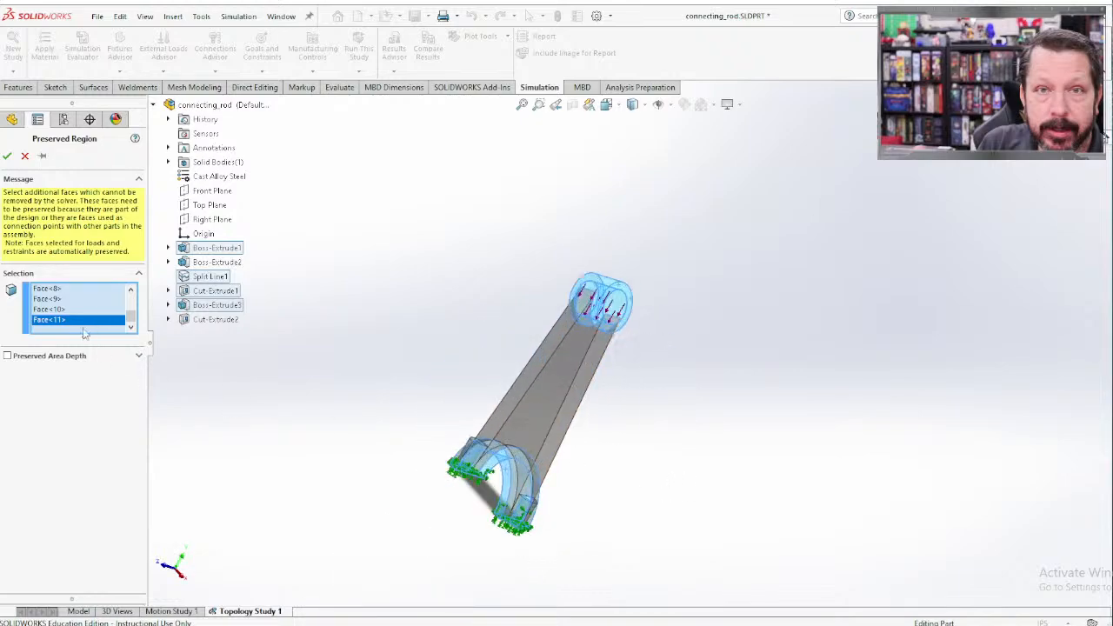
left_click(7, 156)
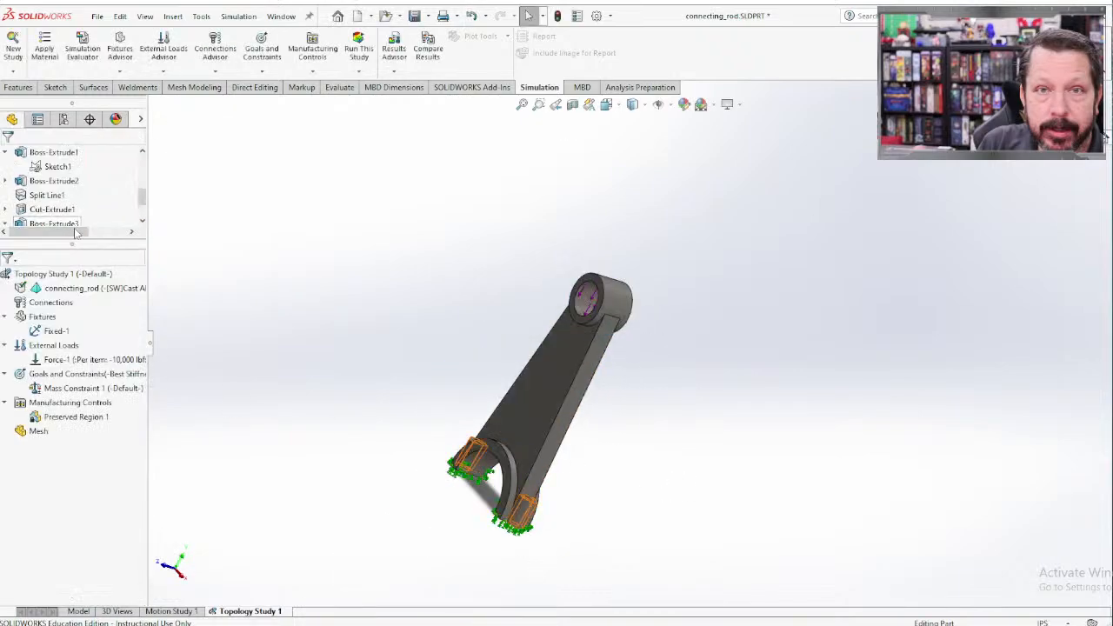
Add a half symmetry manufacturing control about the Right Plane.
right_click(84, 403)
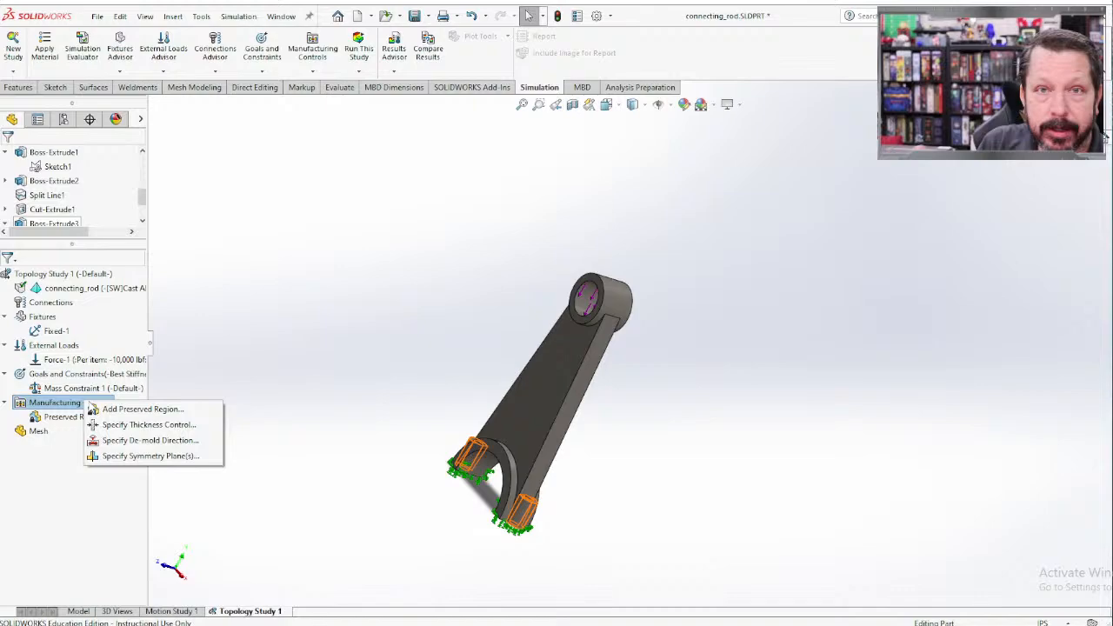
left_click(141, 457)
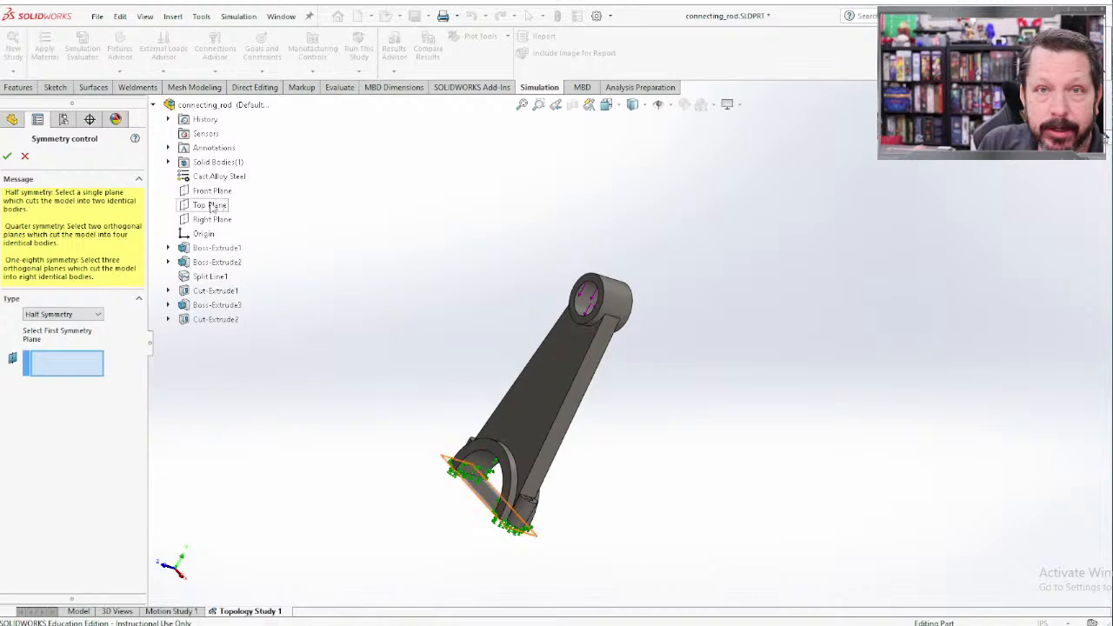
left_click(212, 219)
middle_click_drag(405, 348, 460, 377)
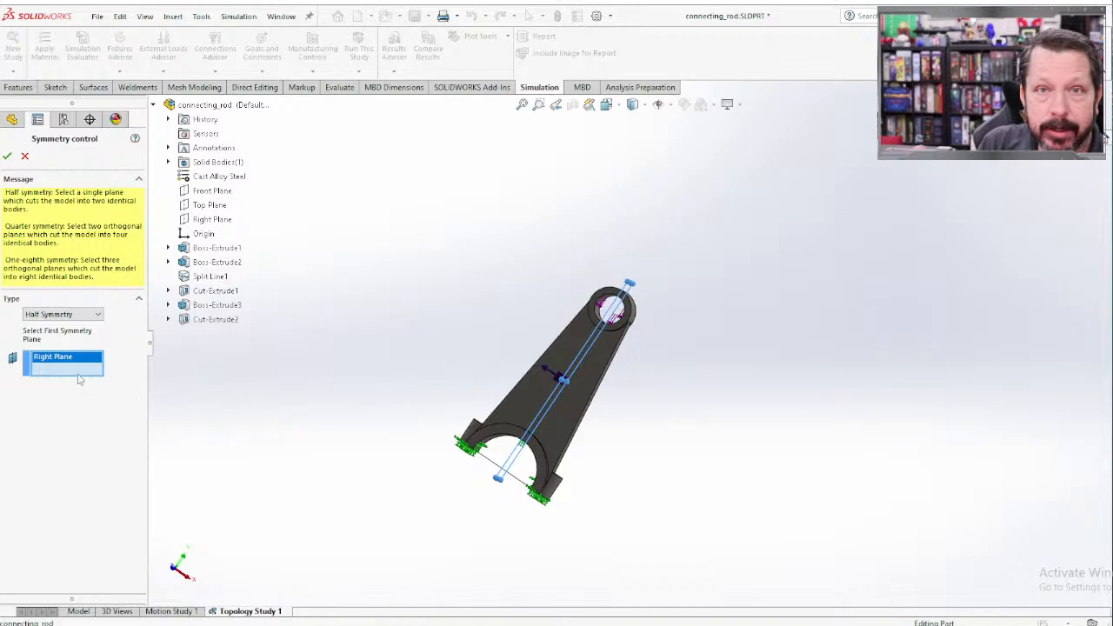
left_click(8, 158)
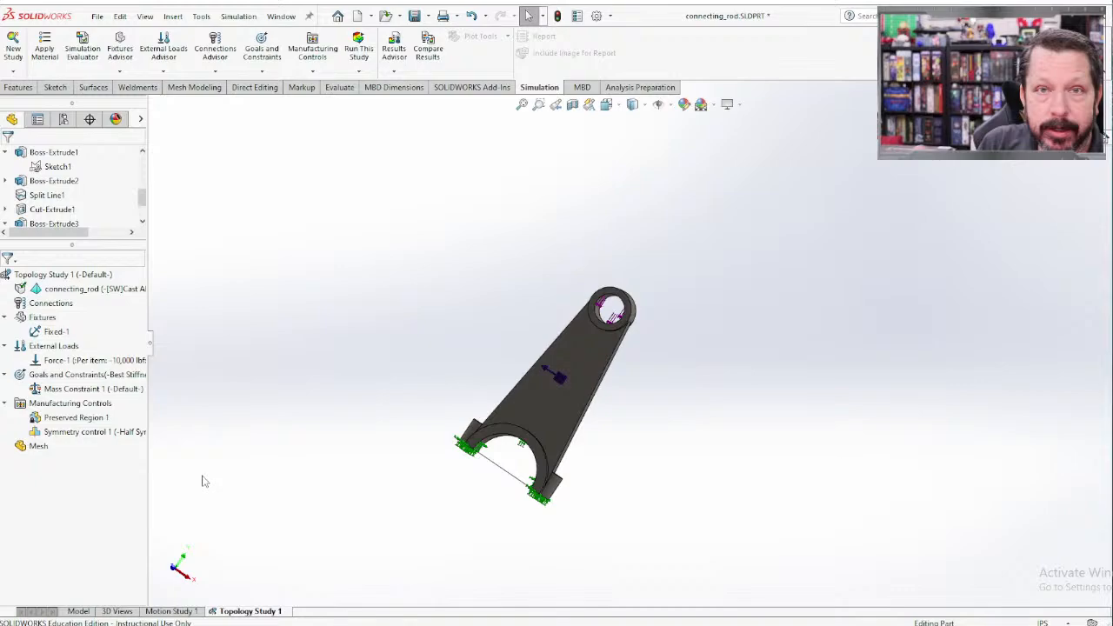
right_click(90, 405)
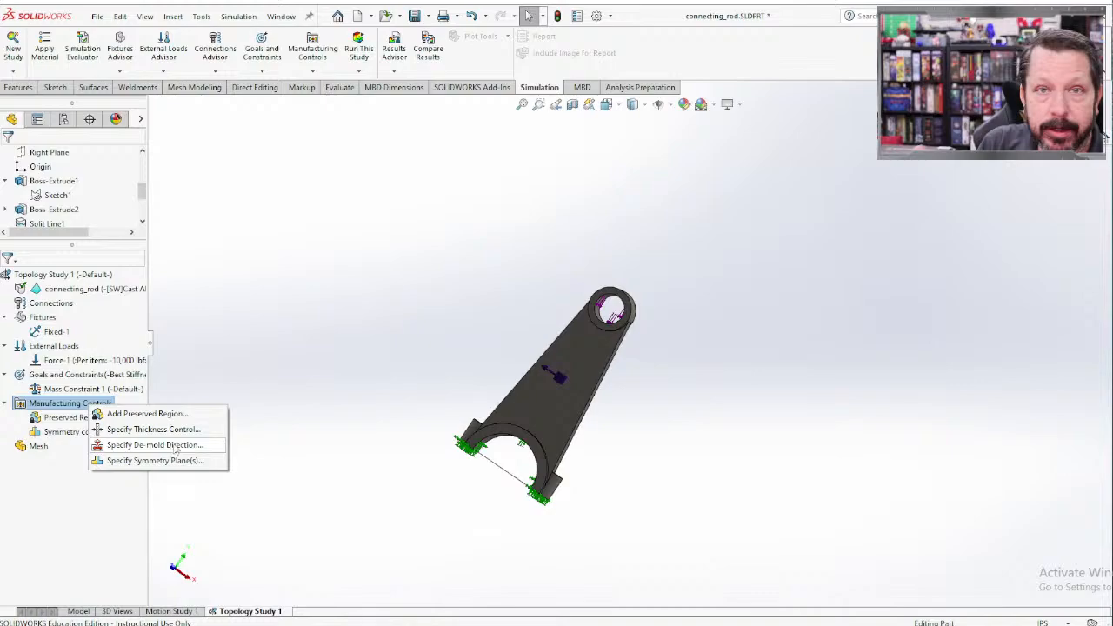
left_click(330, 403)
middle_click_drag(330, 402, 539, 493)
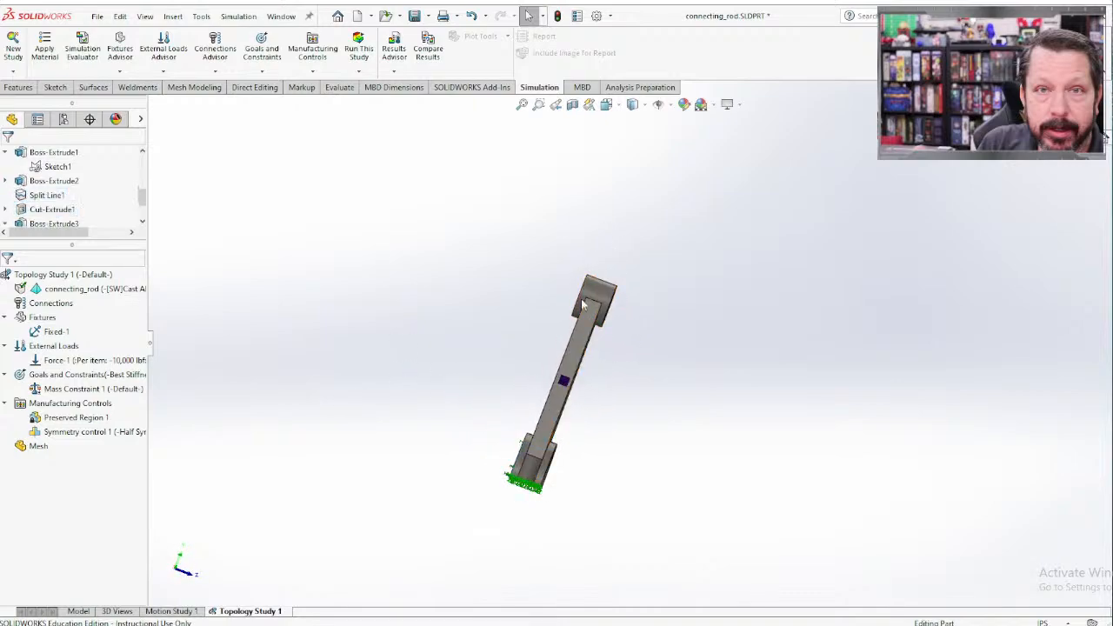
middle_click_drag(419, 443, 359, 447)
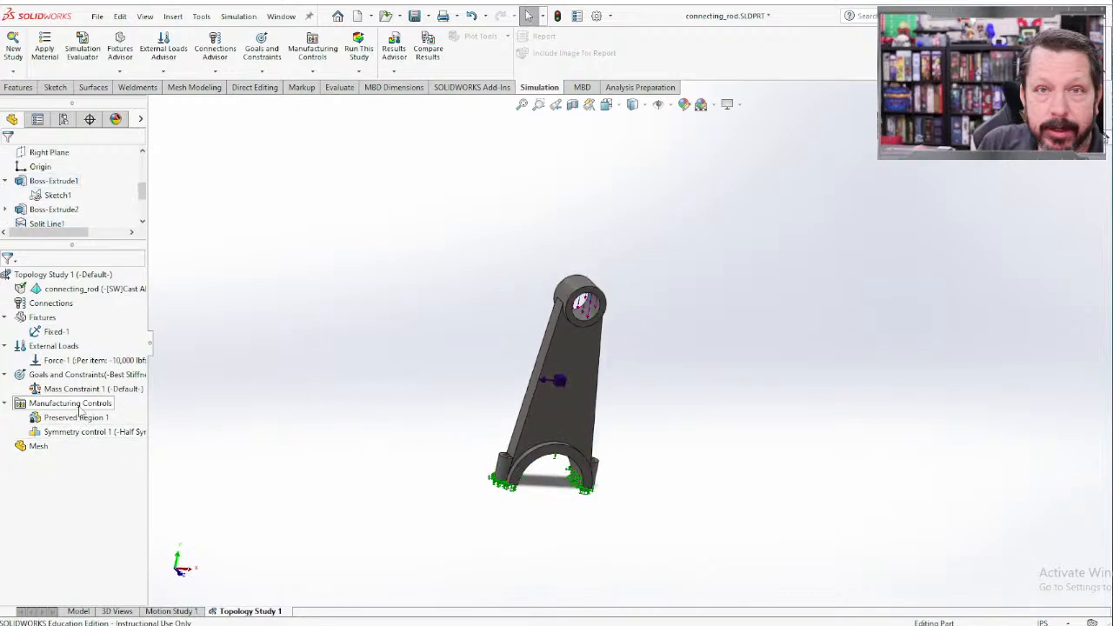
Change the symmetry control to quarter symmetry, with the Front Plane as first and the Right Plane as second symmetry plane.
right_click(78, 403)
left_click(120, 465)
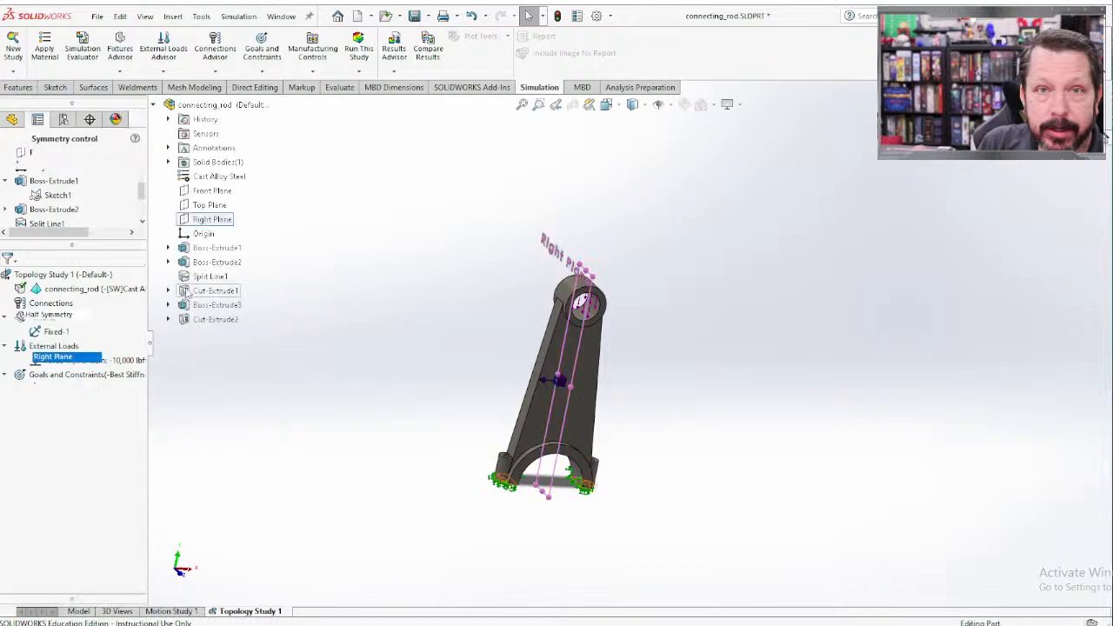
middle_click_drag(419, 319, 459, 337)
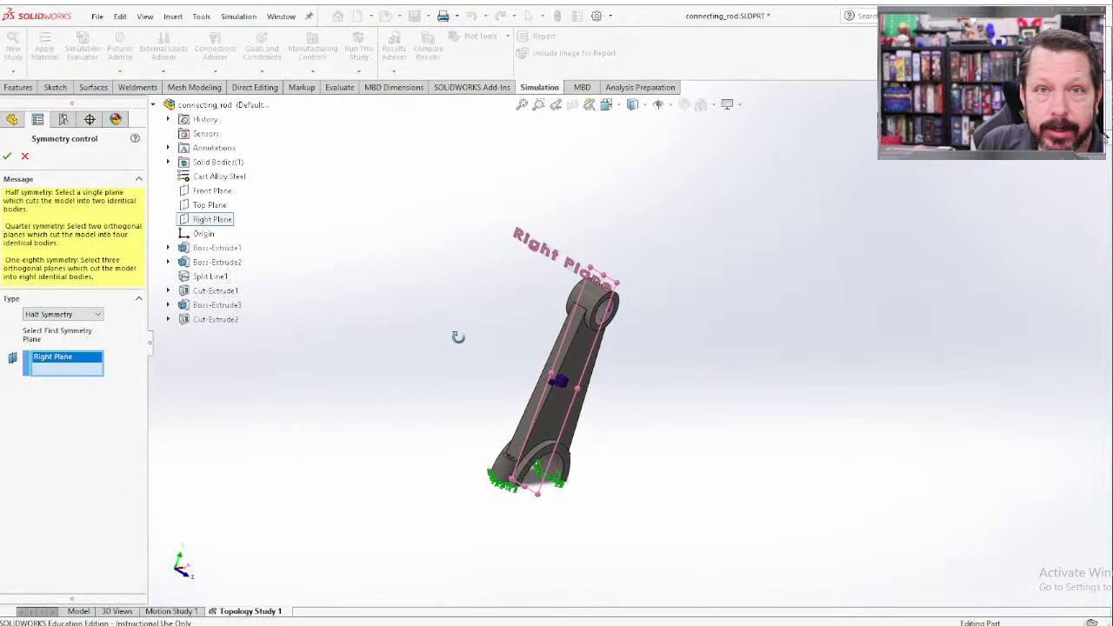
left_click(212, 190)
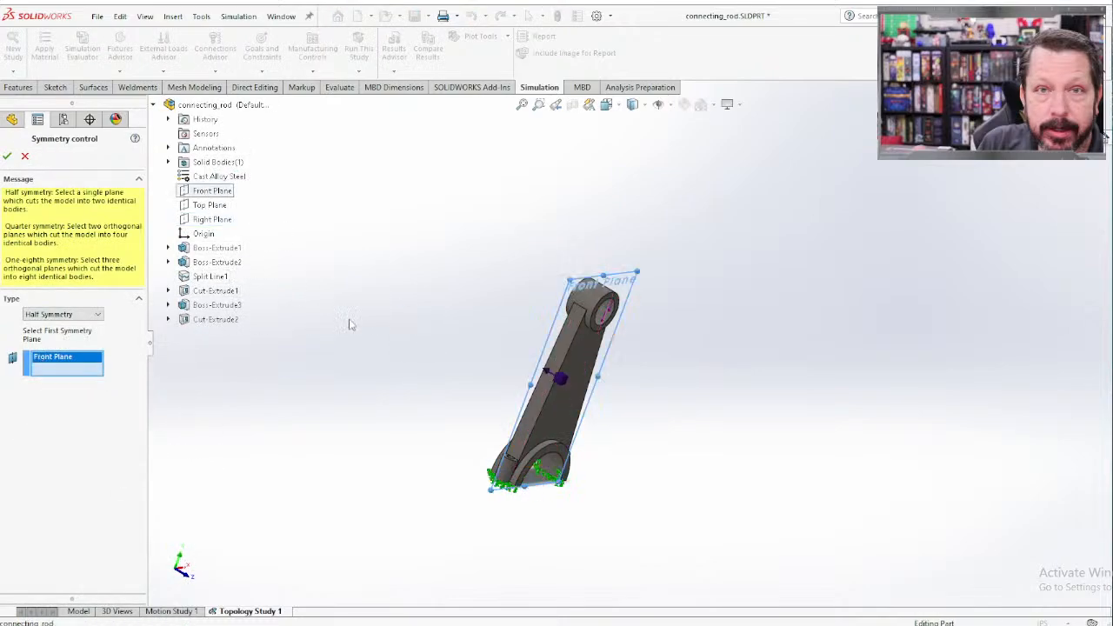
left_click(66, 315)
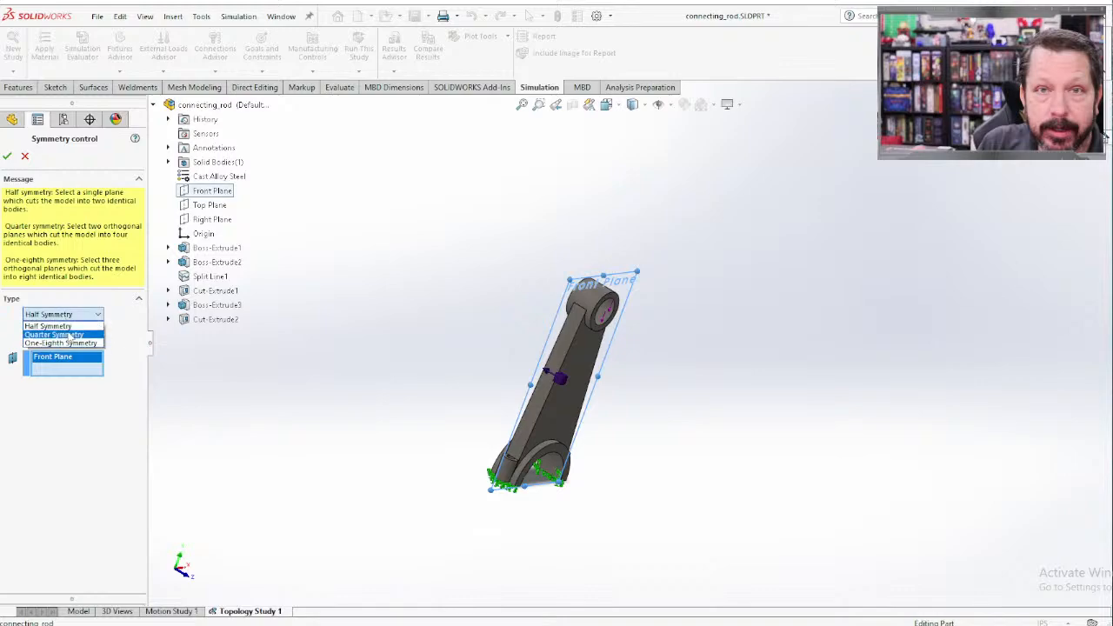
left_click(70, 335)
left_click(71, 427)
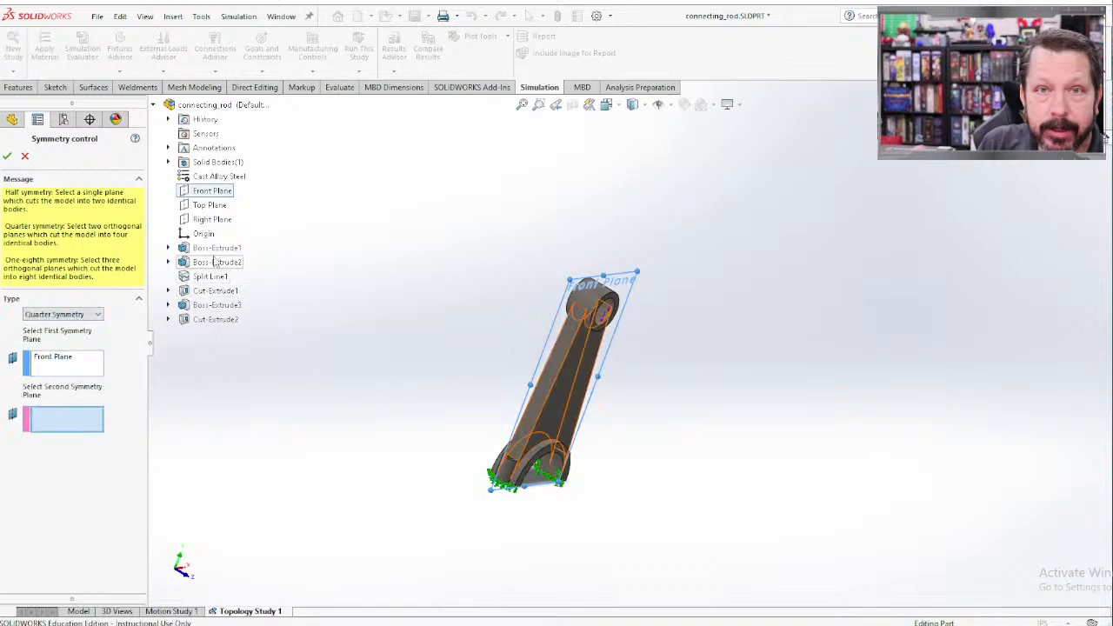
left_click(214, 219)
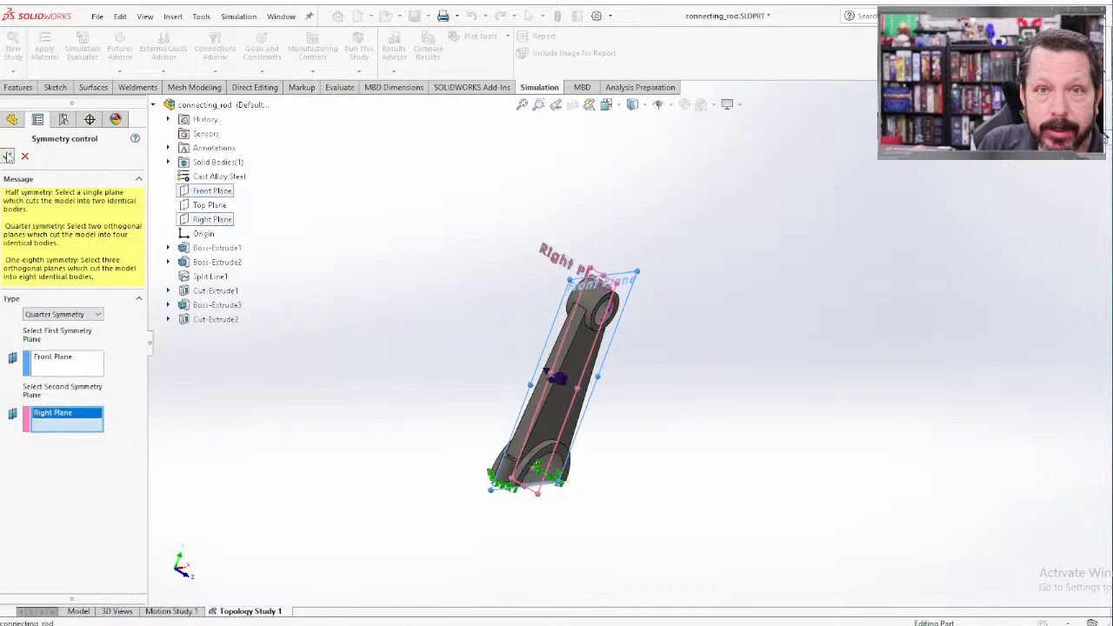
left_click(7, 155)
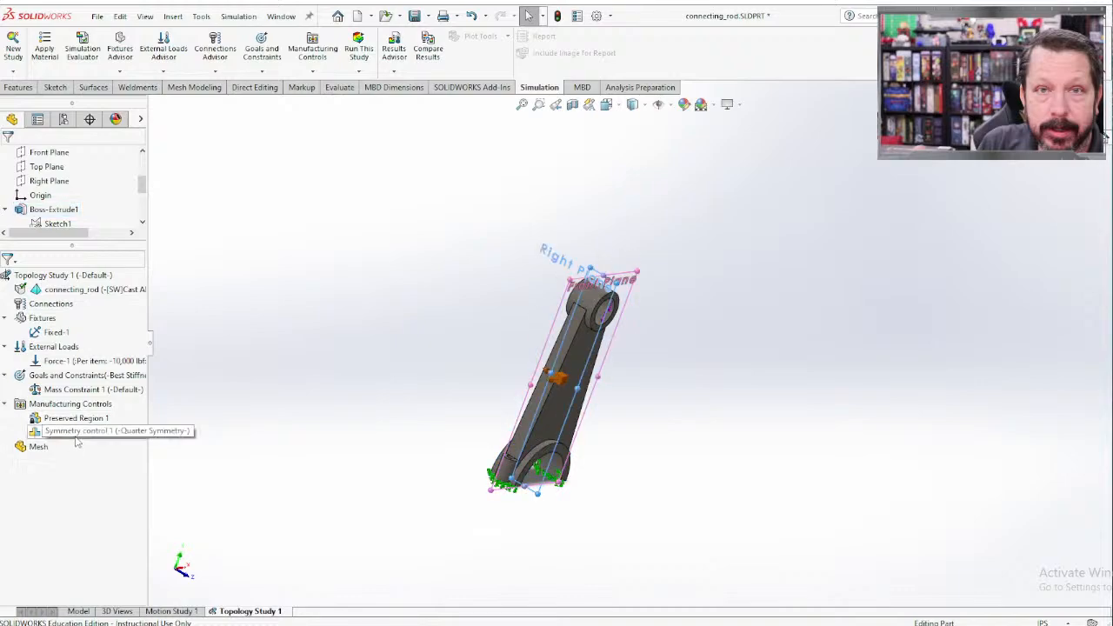
Run the topology study on the connecting rod and move the progress dialog slightly aside.
middle_click_drag(174, 452, 274, 406)
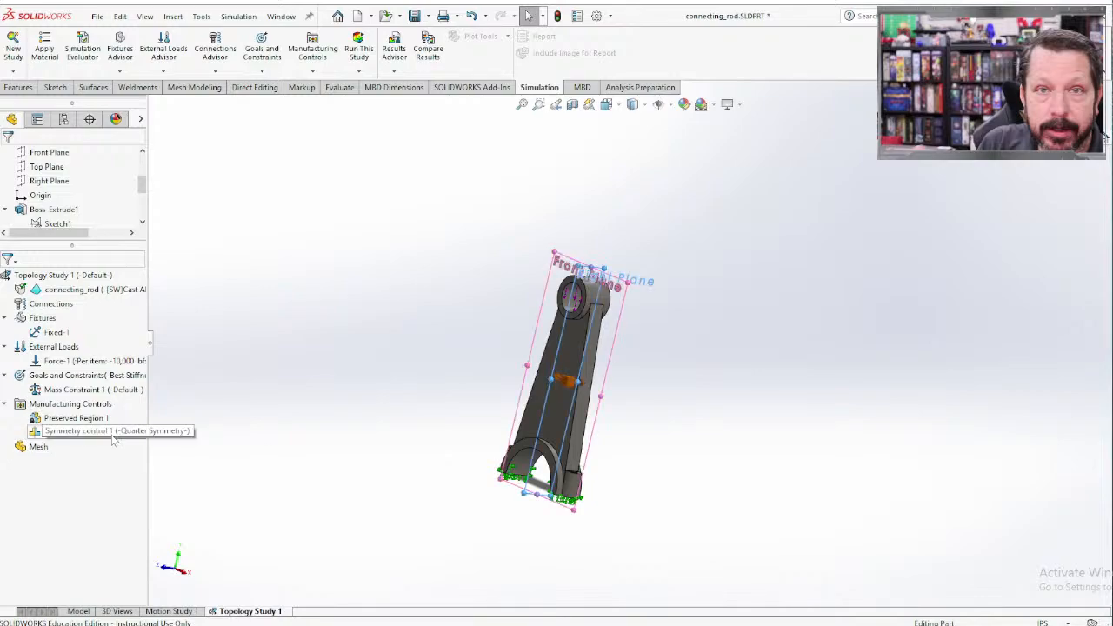
left_click(360, 43)
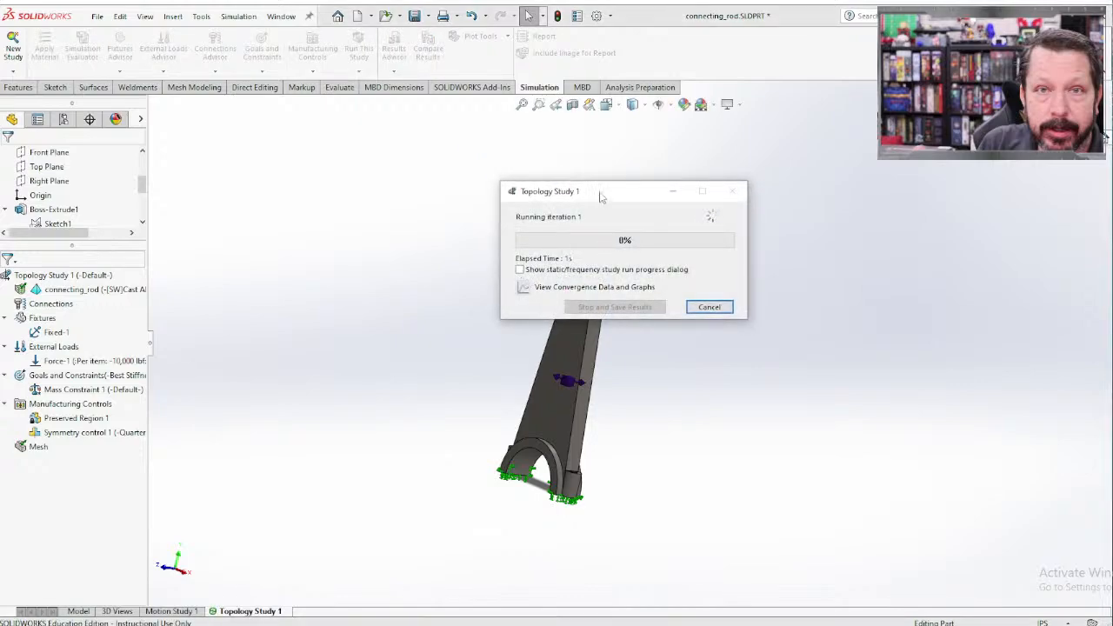
left_click_drag(600, 197, 562, 196)
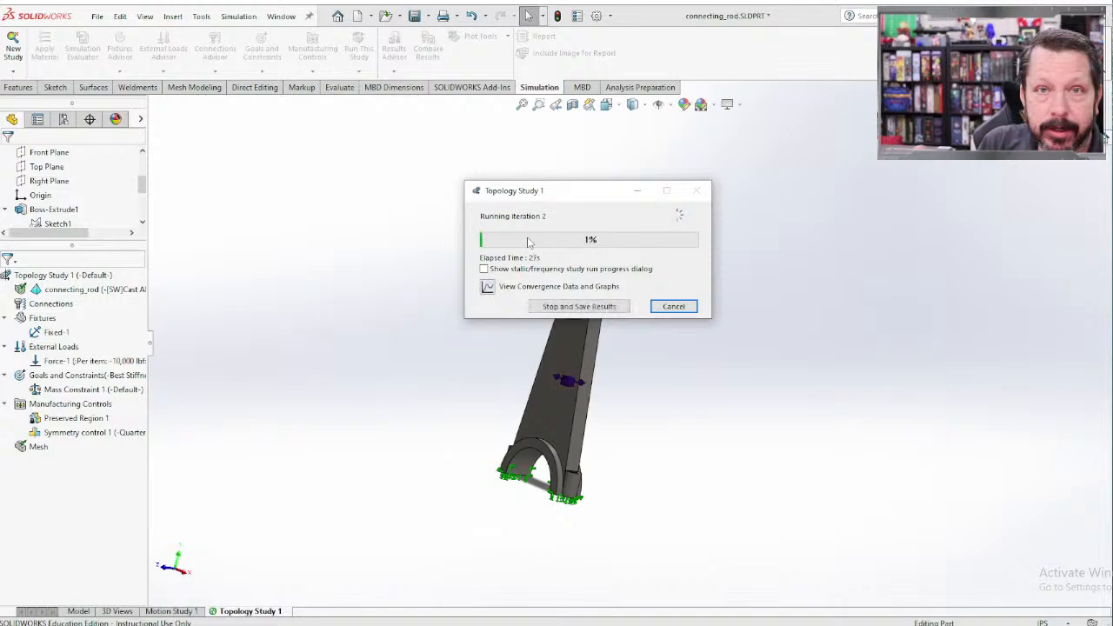
Show the convergence data of the running study and display the graphs for the Best Stiffness goal and the mass target.
left_click(488, 289)
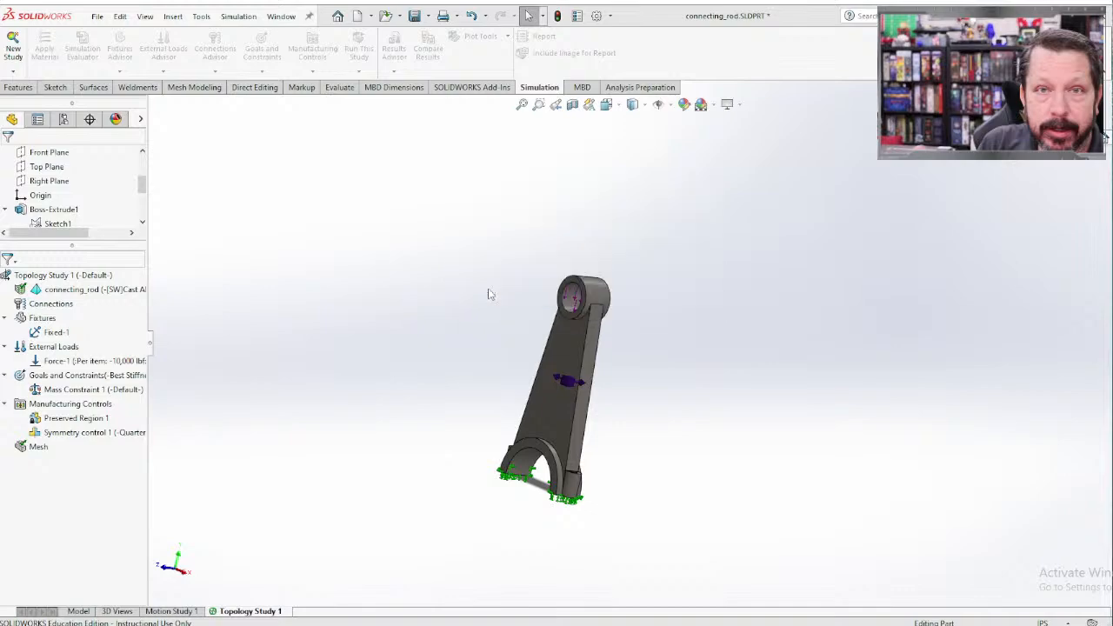
left_click_drag(154, 19, 275, 97)
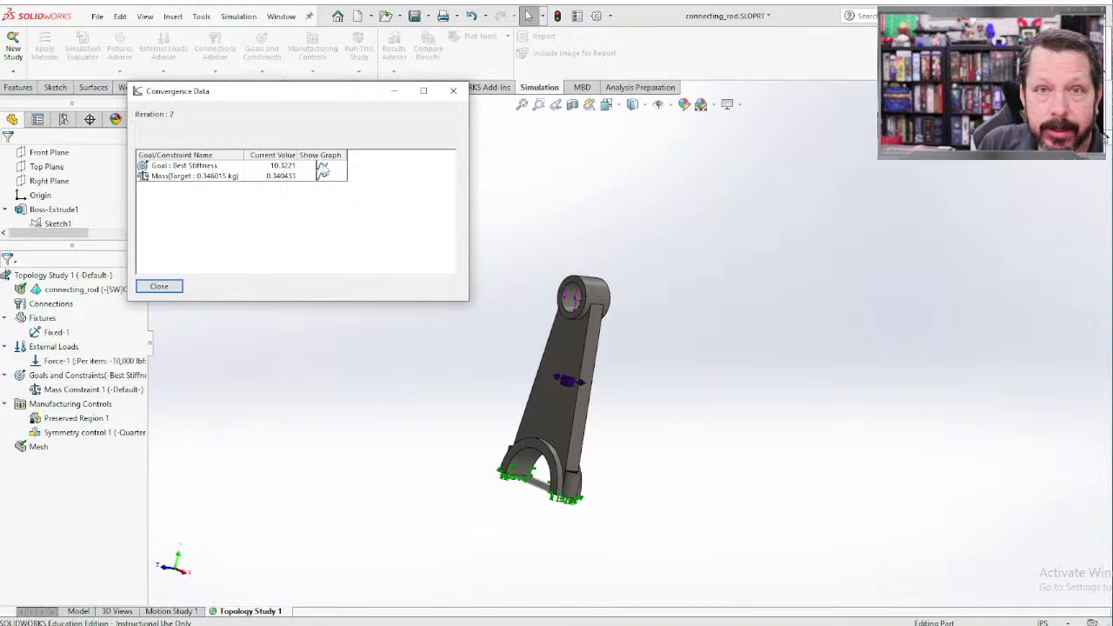
left_click(323, 167)
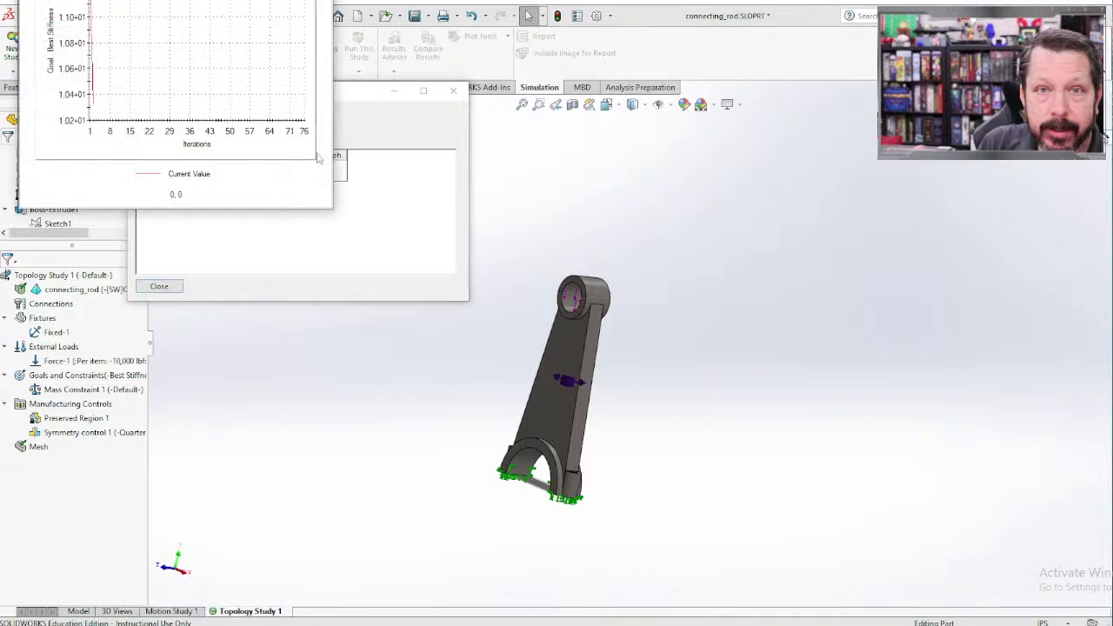
left_click_drag(276, 166, 216, 208)
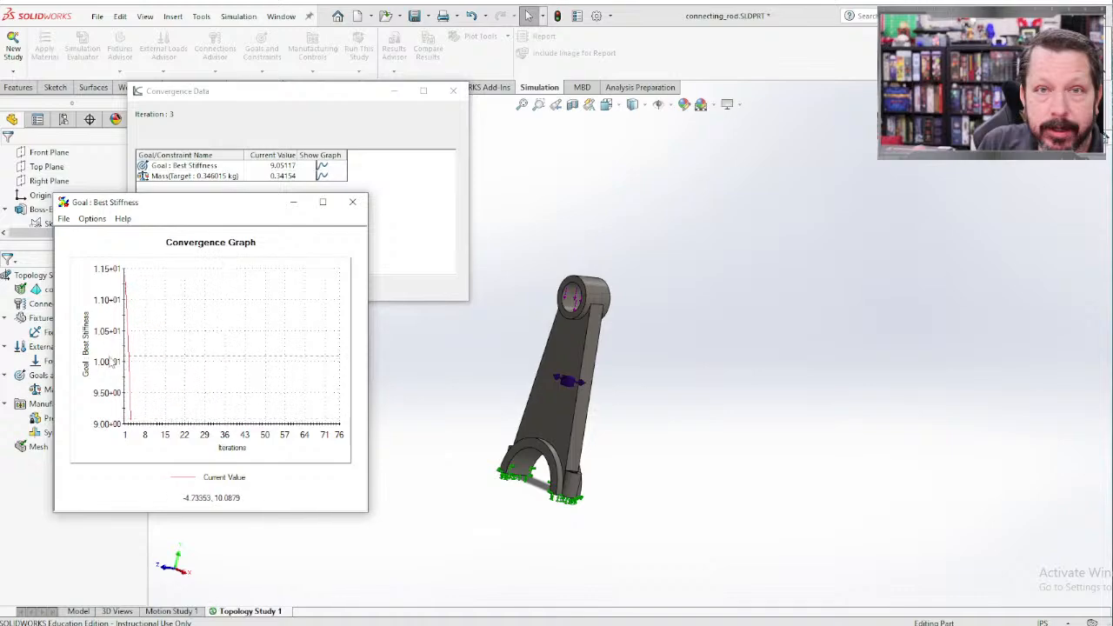
left_click(323, 176)
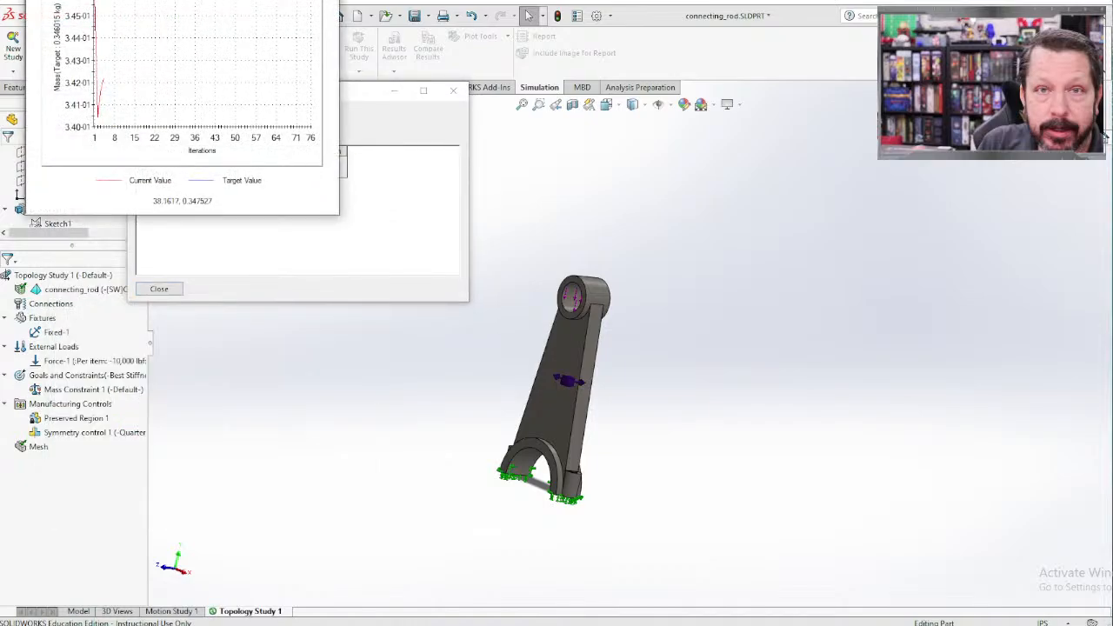
left_click_drag(546, 171, 506, 197)
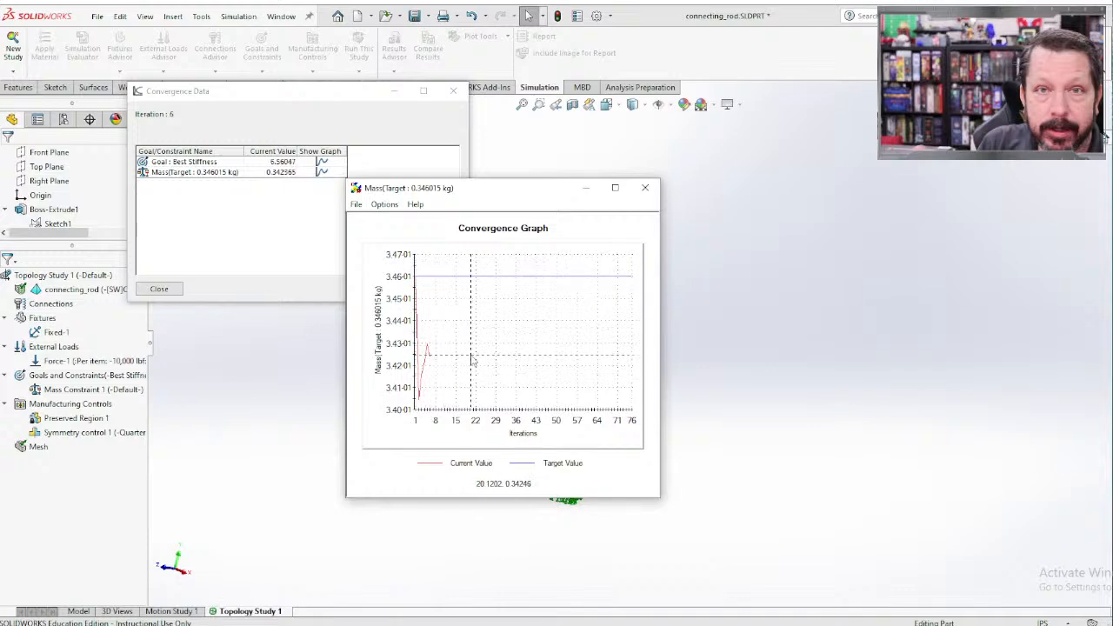
Bring both convergence graphs back into view and arrange them side by side at matching height to compare stiffness and mass.
left_click(321, 169)
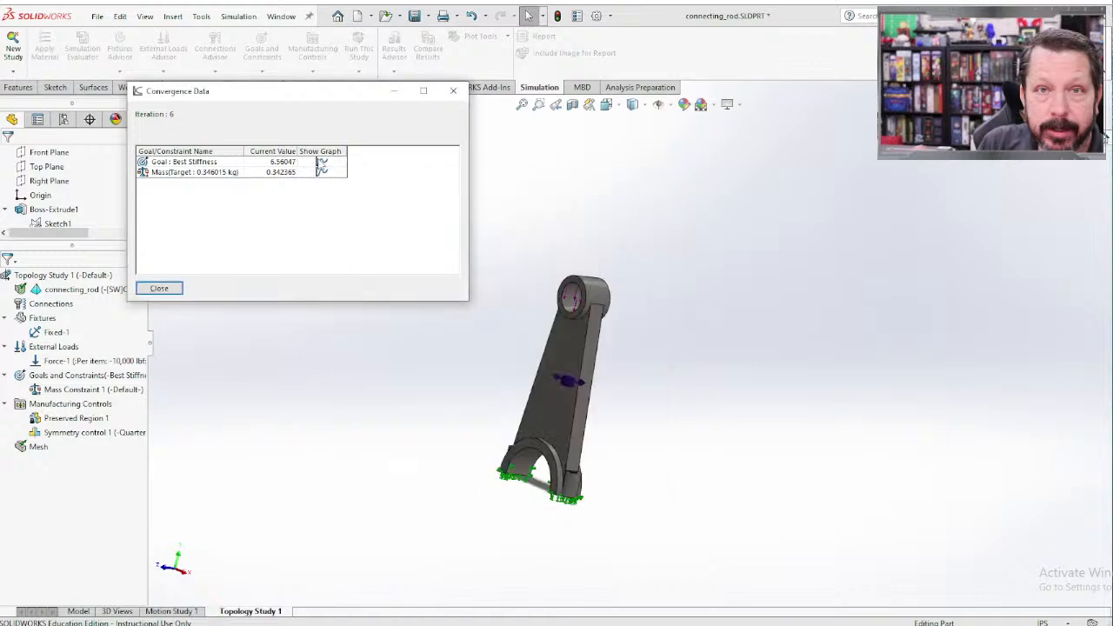
key("alt+Tab")
key("alt+Tab")
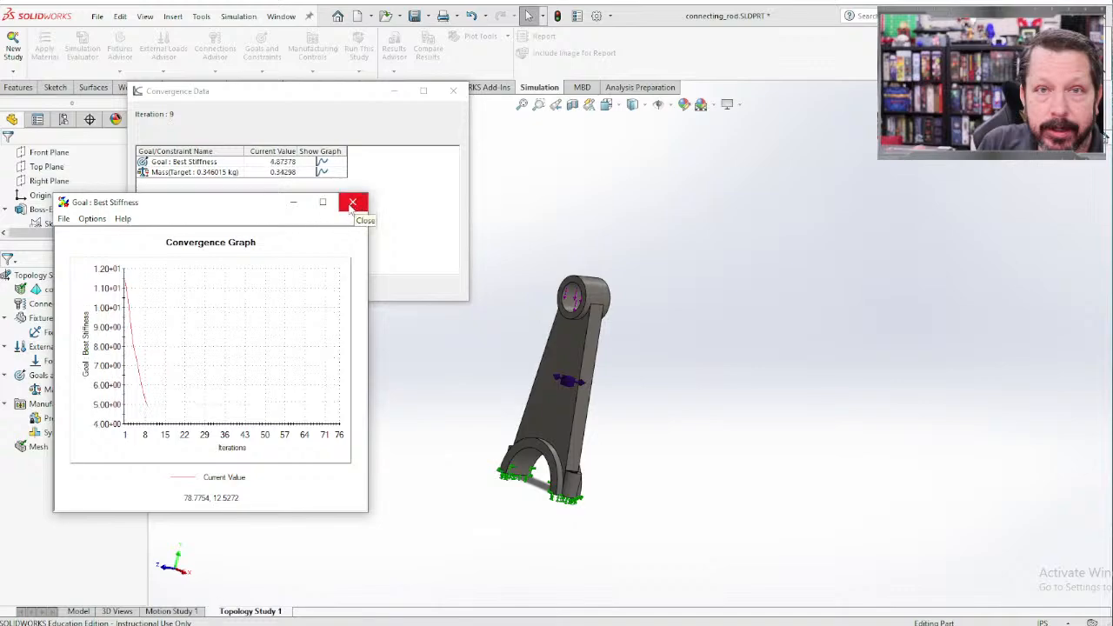
key("alt+Tab")
key("Tab")
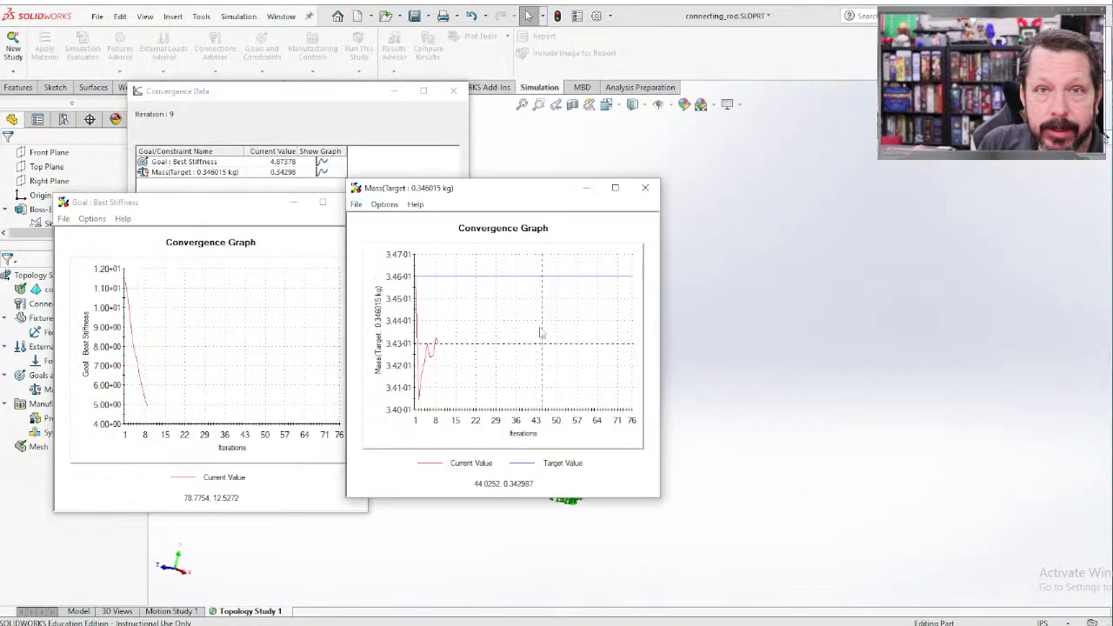
left_click_drag(486, 193, 642, 165)
left_click_drag(242, 205, 328, 163)
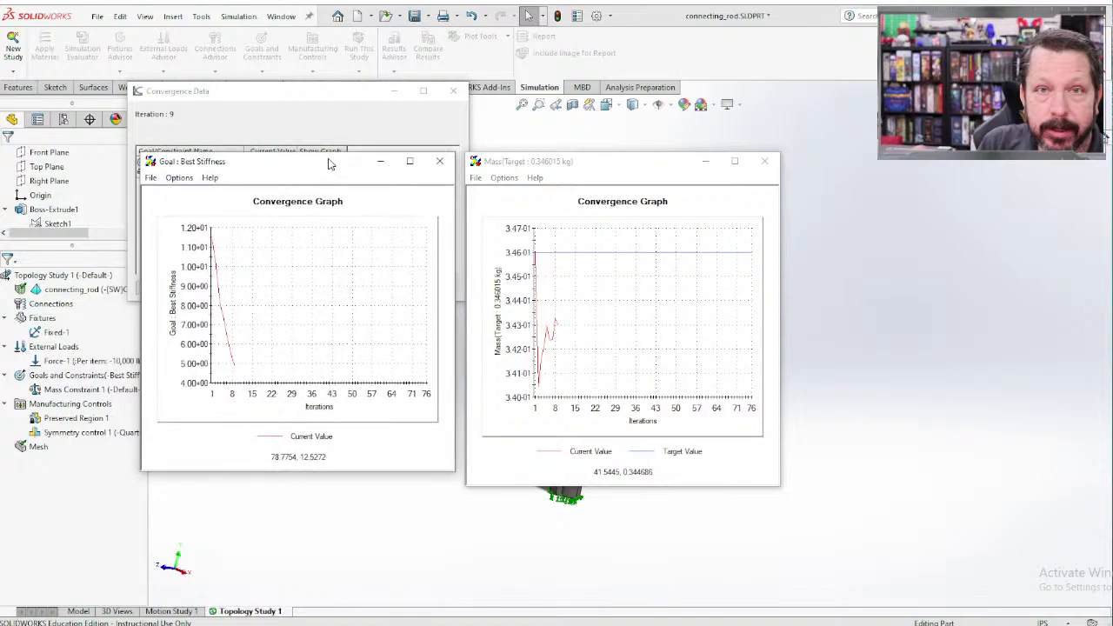
left_click_drag(429, 477, 429, 492)
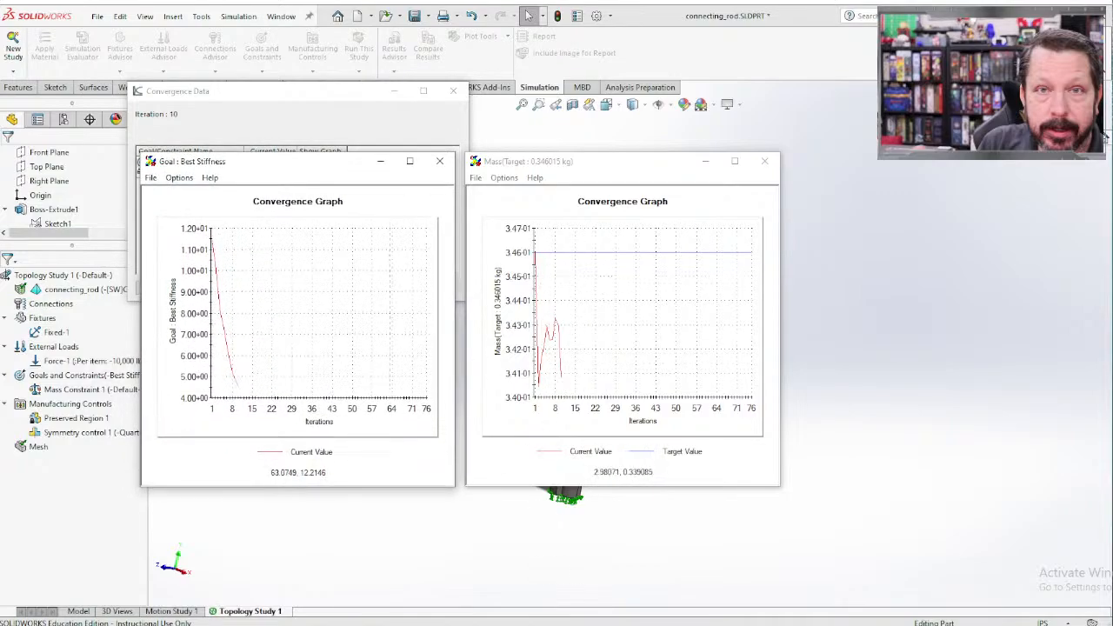
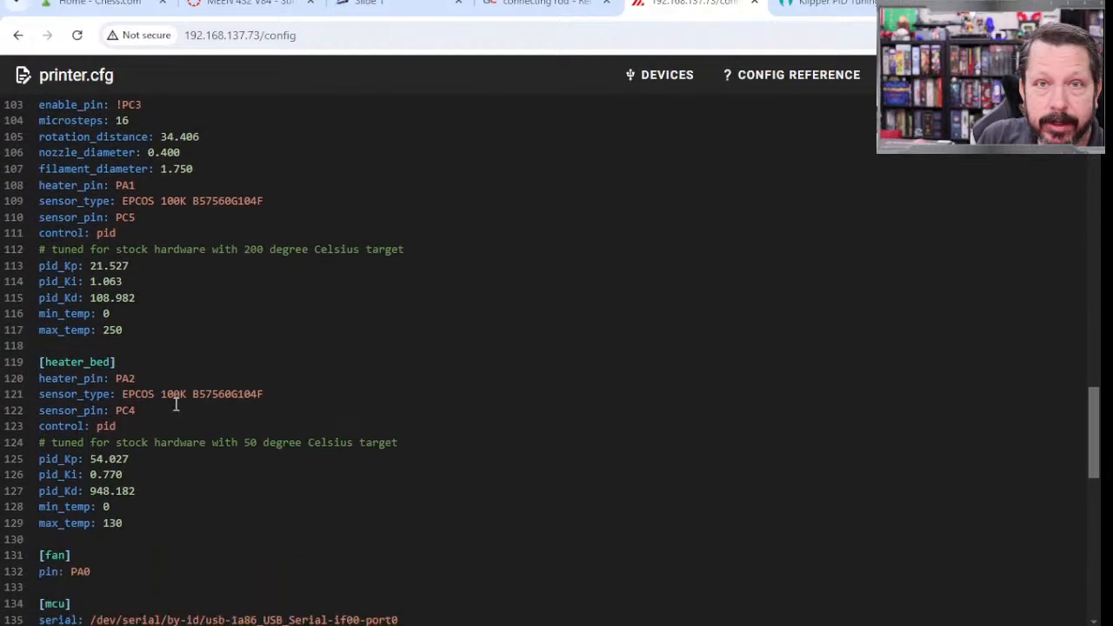
Review the stepper, extruder, heater bed and bed mesh settings in the printer.cfg file, including the PID values, and close it.
scroll(175, 405, "up", 1)
scroll(176, 400, "down", 2)
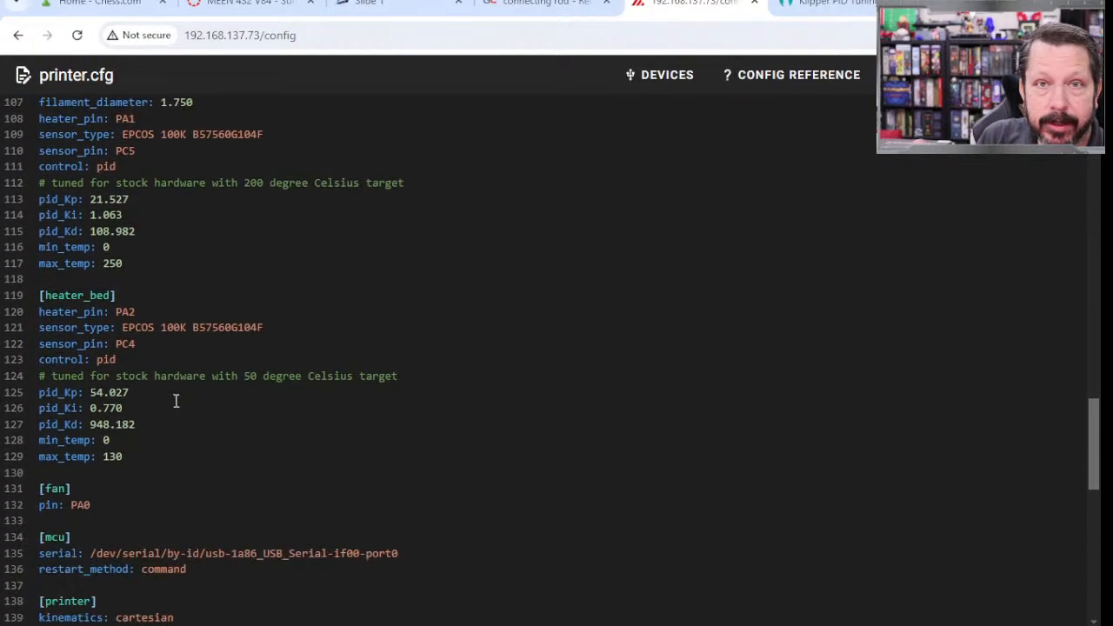
scroll(175, 401, "down", 3)
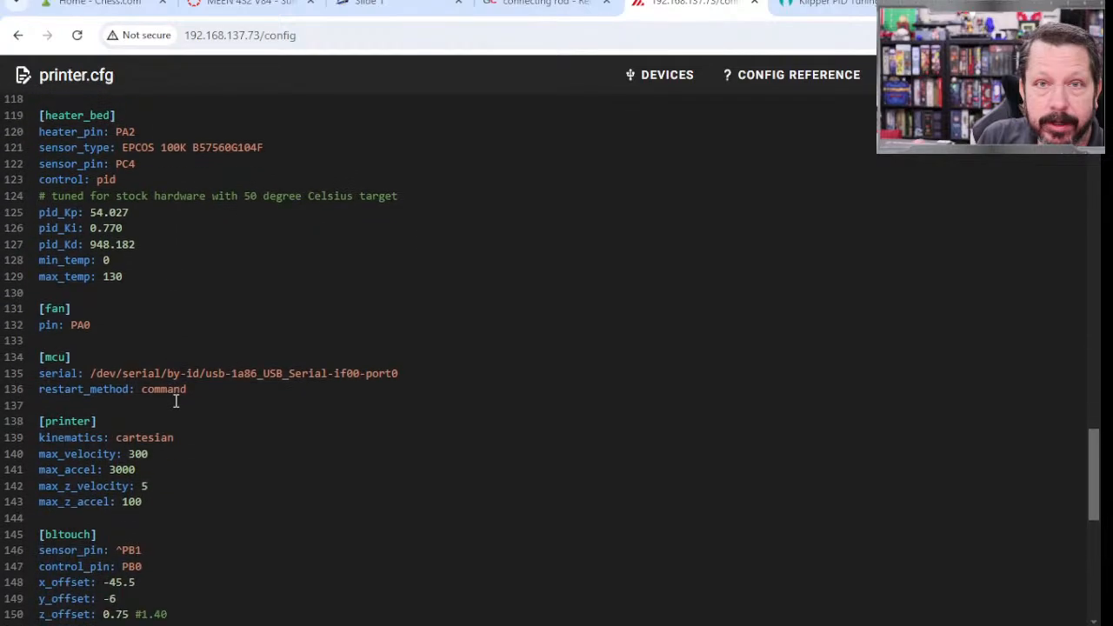
scroll(176, 401, "down", 4)
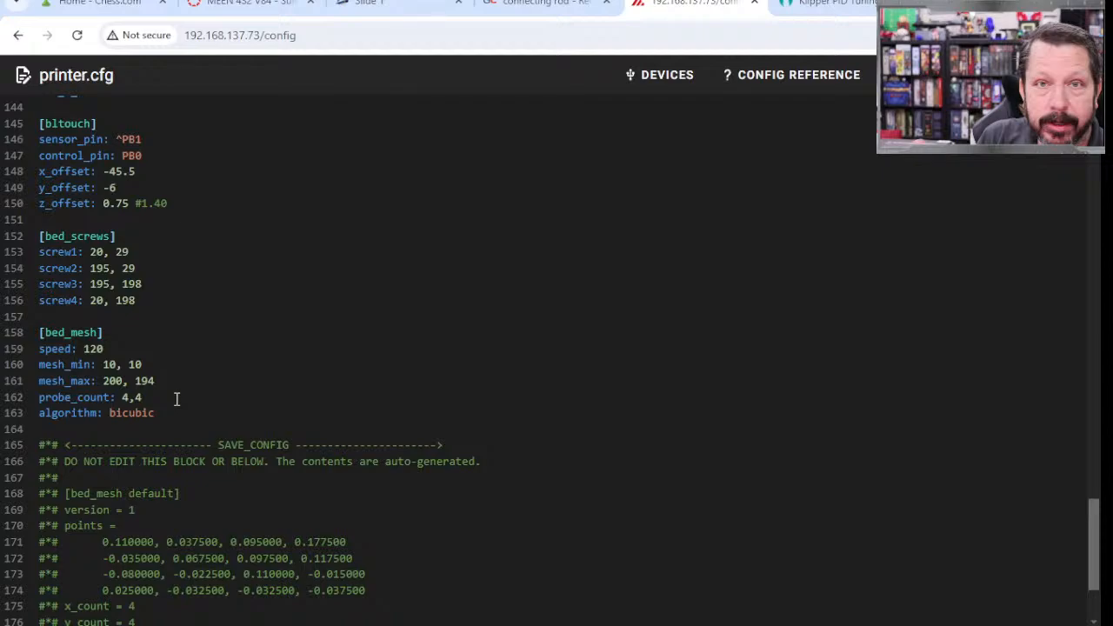
scroll(176, 399, "up", 9)
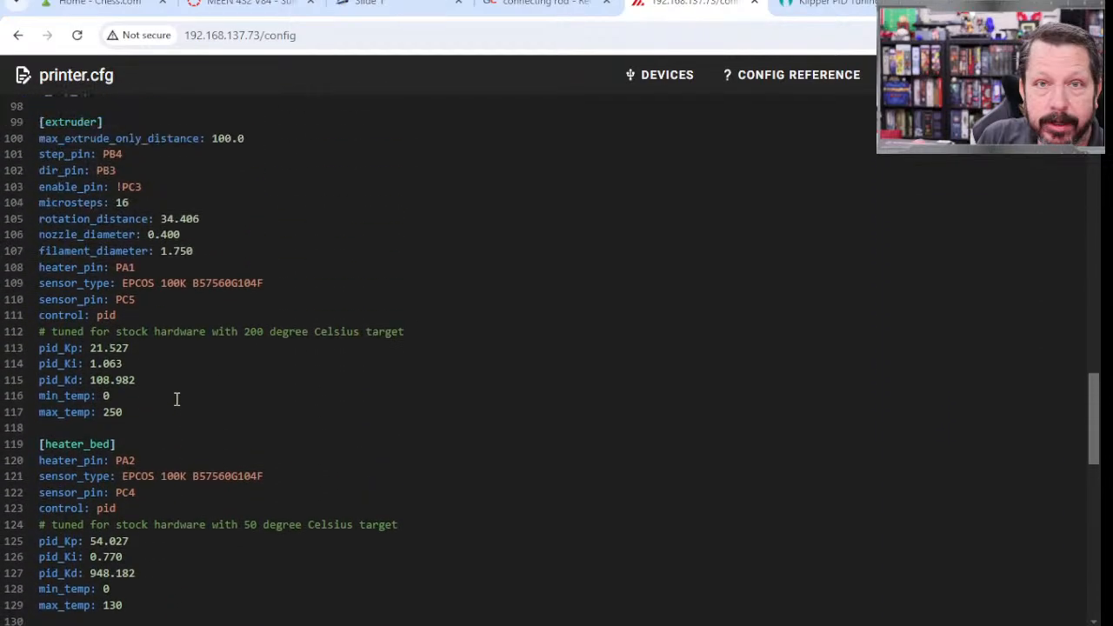
scroll(177, 399, "up", 1)
scroll(177, 400, "up", 3)
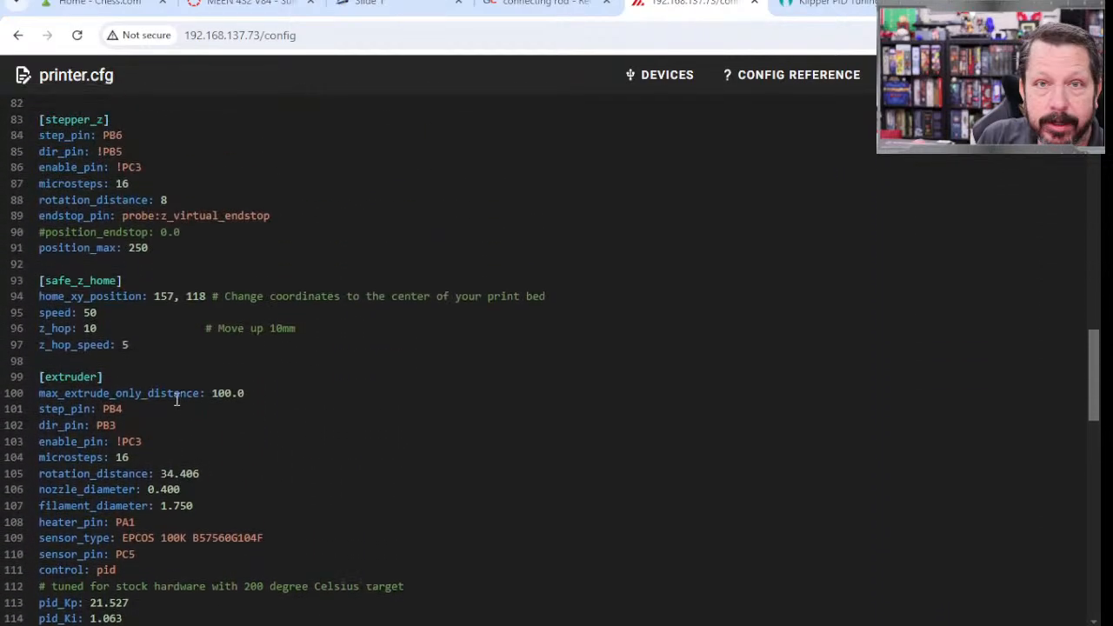
scroll(176, 400, "up", 3)
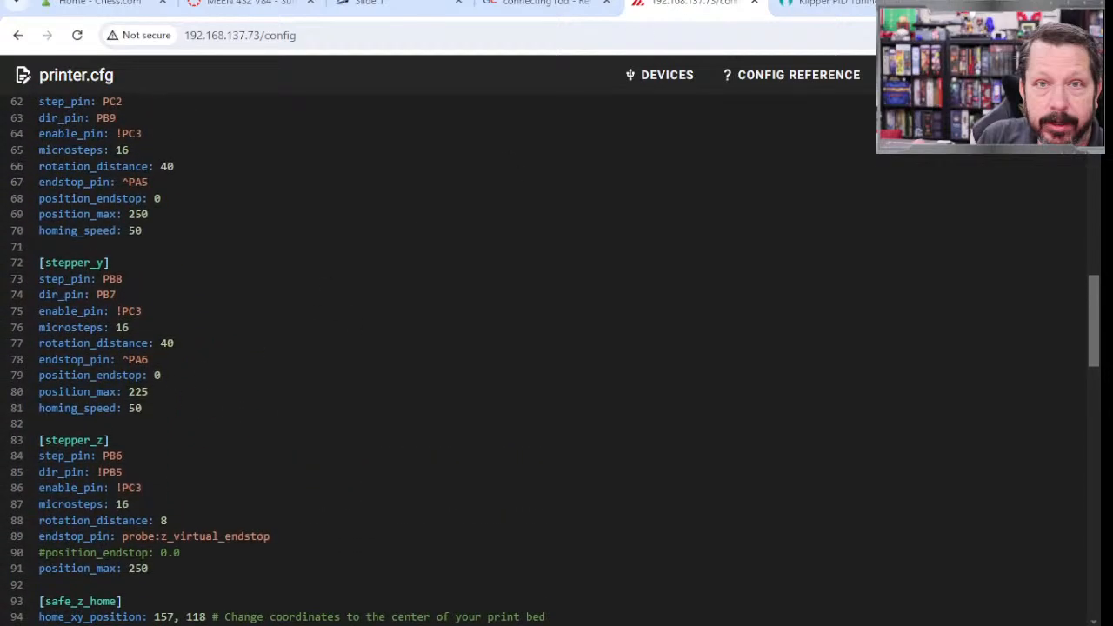
key("Escape")
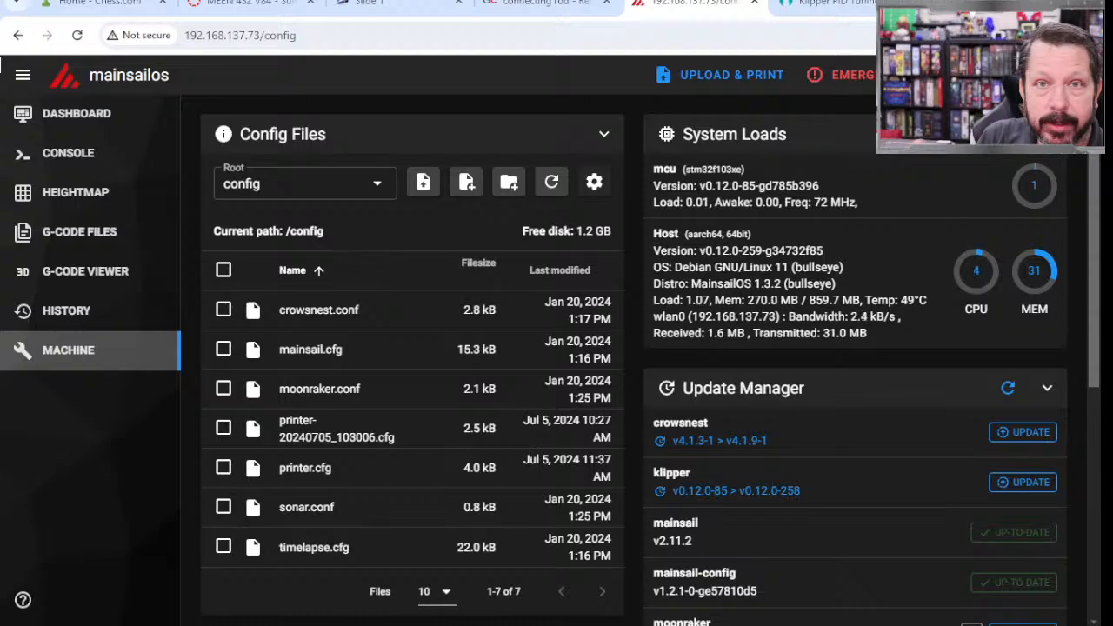
Switch to the Klipper PID tuning article and review its explanation of PID control and the tuning process.
left_click(824, 12)
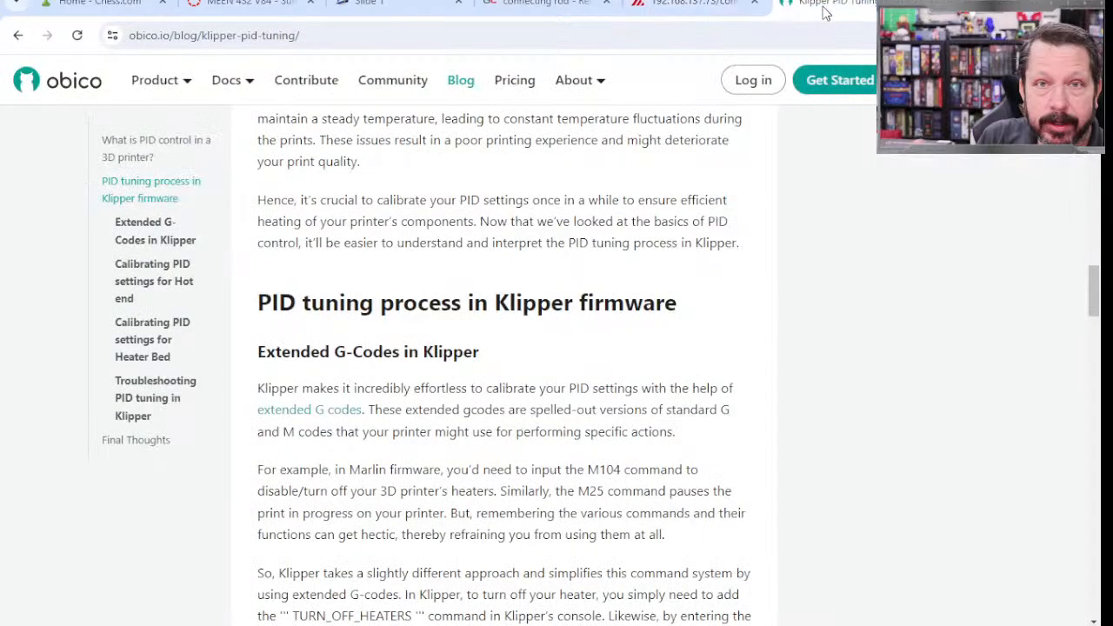
scroll(360, 335, "down", 3)
scroll(363, 325, "up", 8)
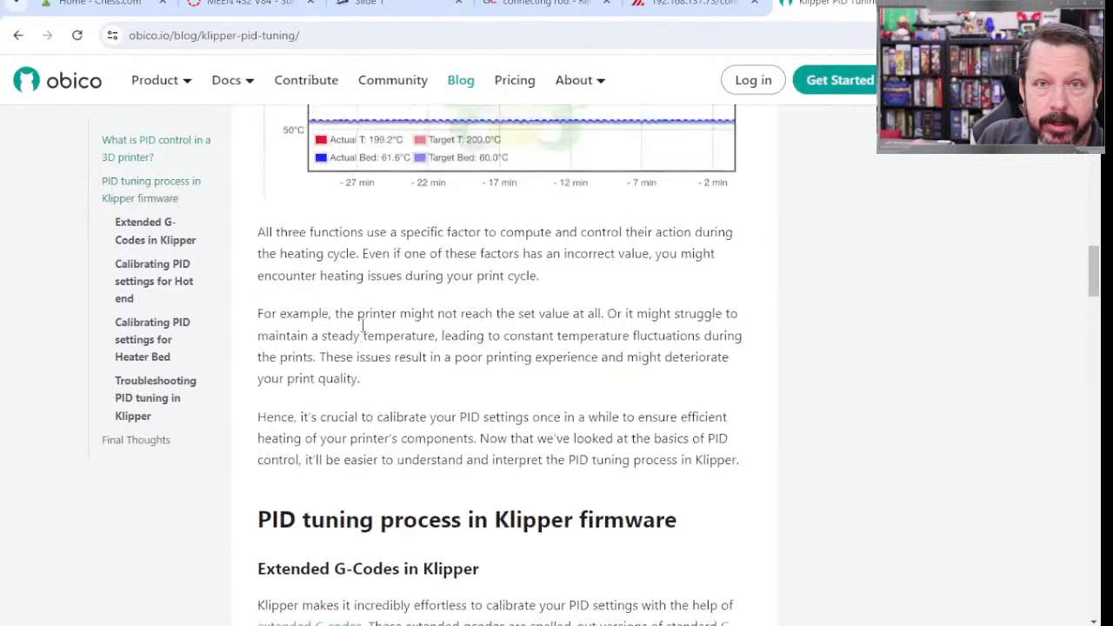
scroll(363, 326, "down", 4)
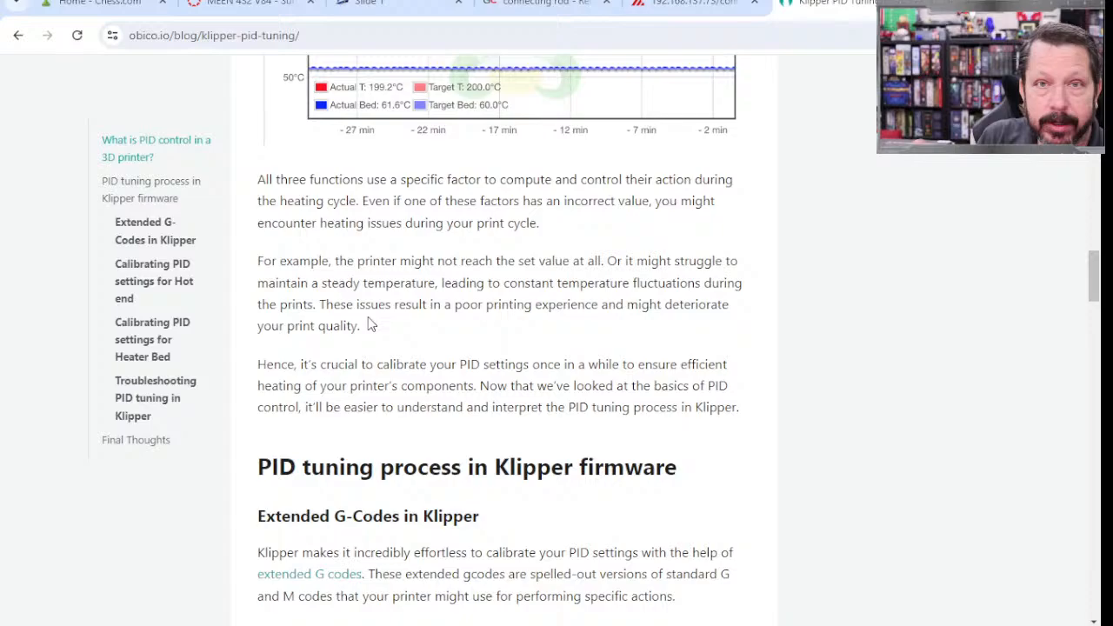
Find the article's section on calibrating PID settings for the hot end and copy its command PID_CALIBRATE HEATER=extruder TARGET=200.
scroll(369, 324, "down", 6)
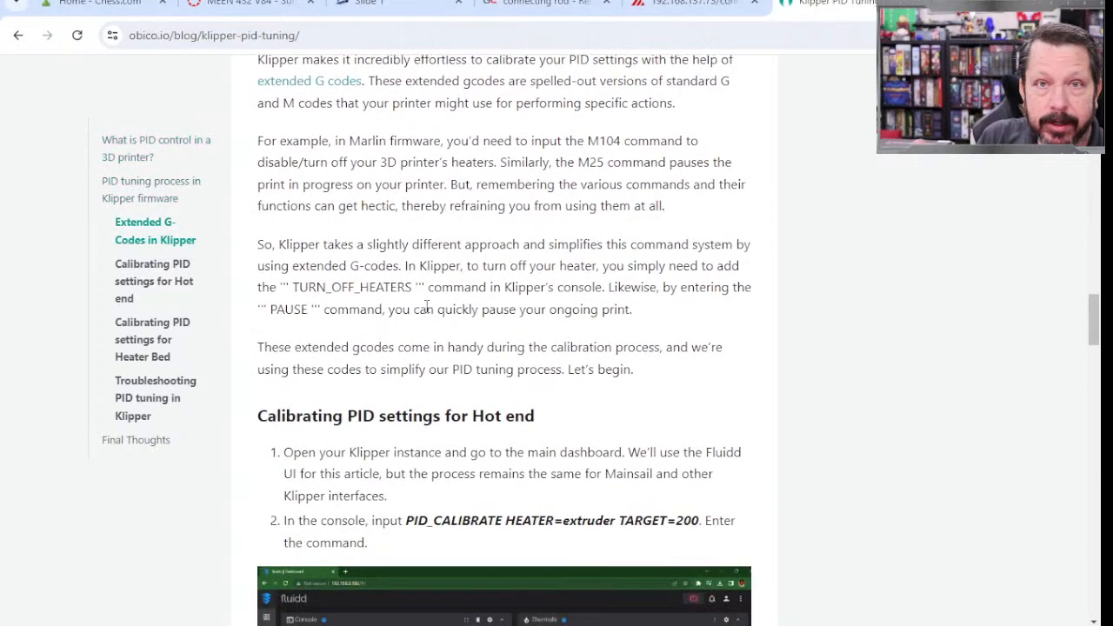
scroll(426, 307, "down", 4)
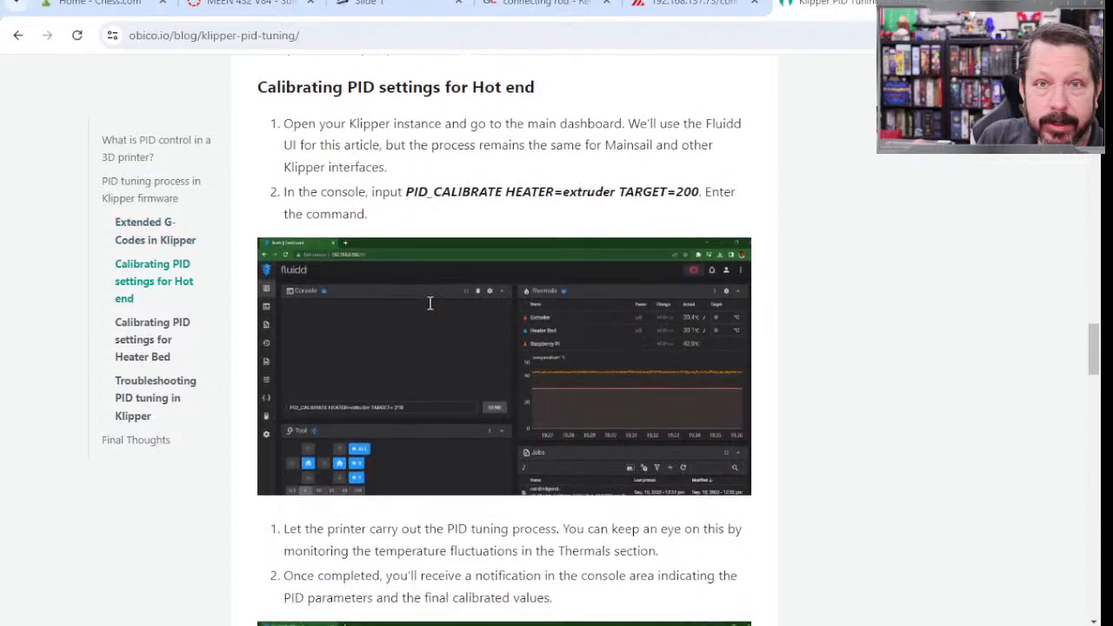
left_click_drag(405, 192, 700, 198)
key("ctrl+c")
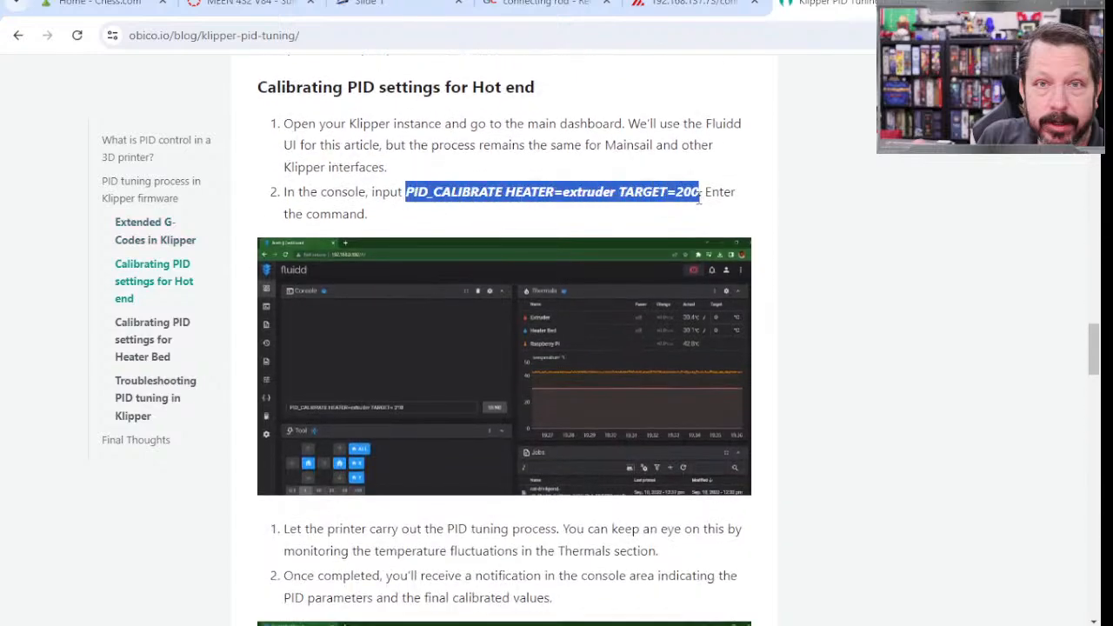
Switch to the Mainsail printer interface and go from the machine configuration page to the dashboard.
left_click(670, 8)
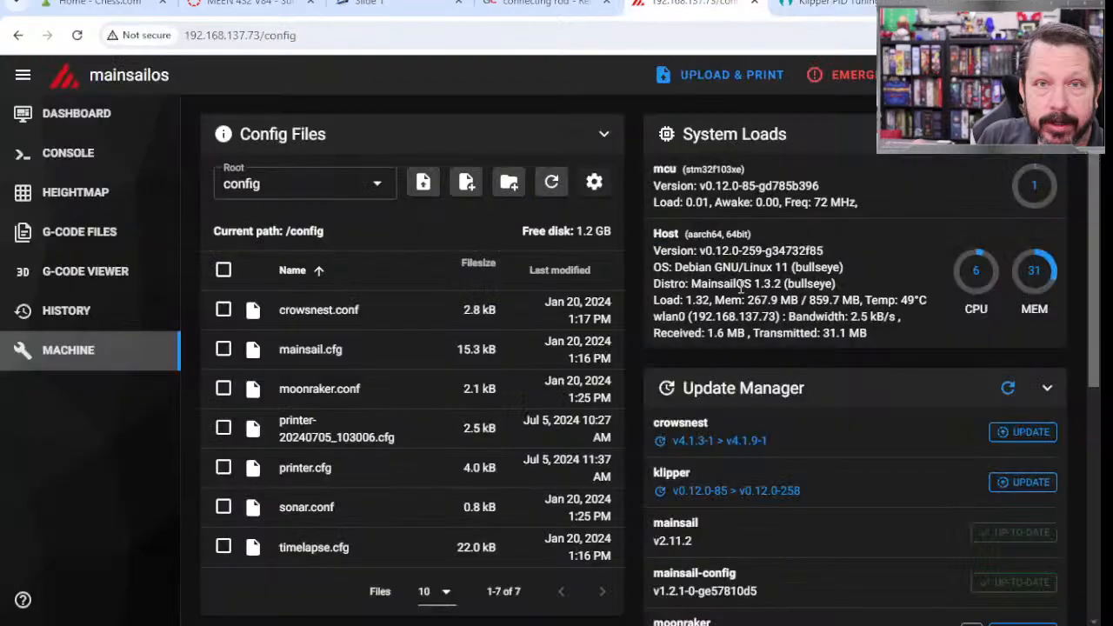
scroll(770, 286, "down", 4)
scroll(435, 260, "up", 4)
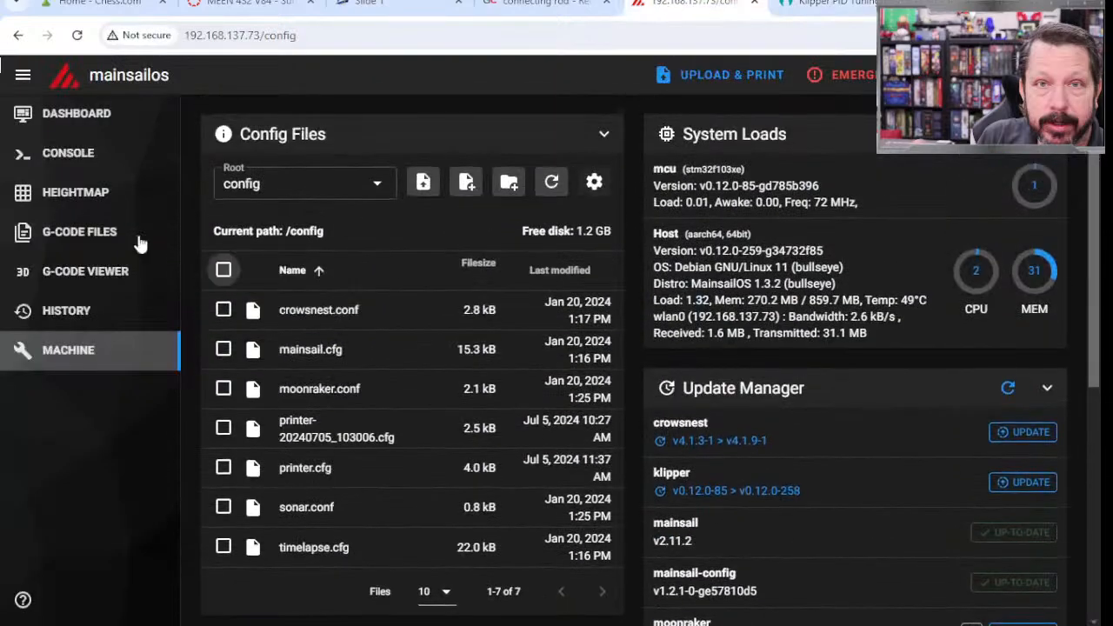
left_click(79, 115)
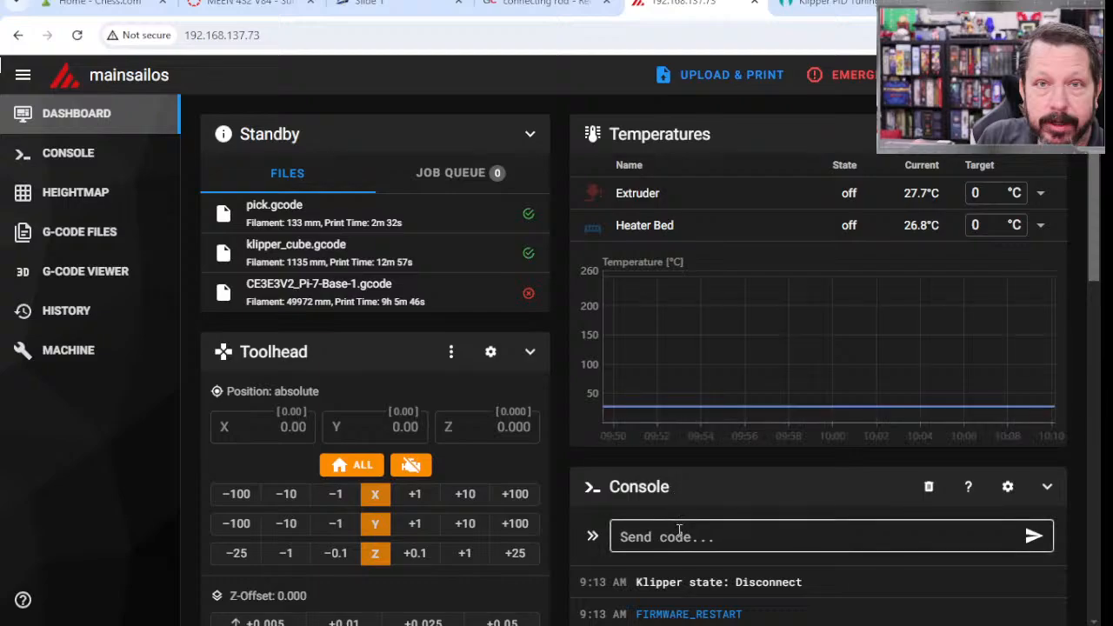
Paste the copied calibration command into the printer console, change its target to 205, and send it.
left_click(722, 537)
scroll(785, 427, "down", 3)
key("ctrl+v")
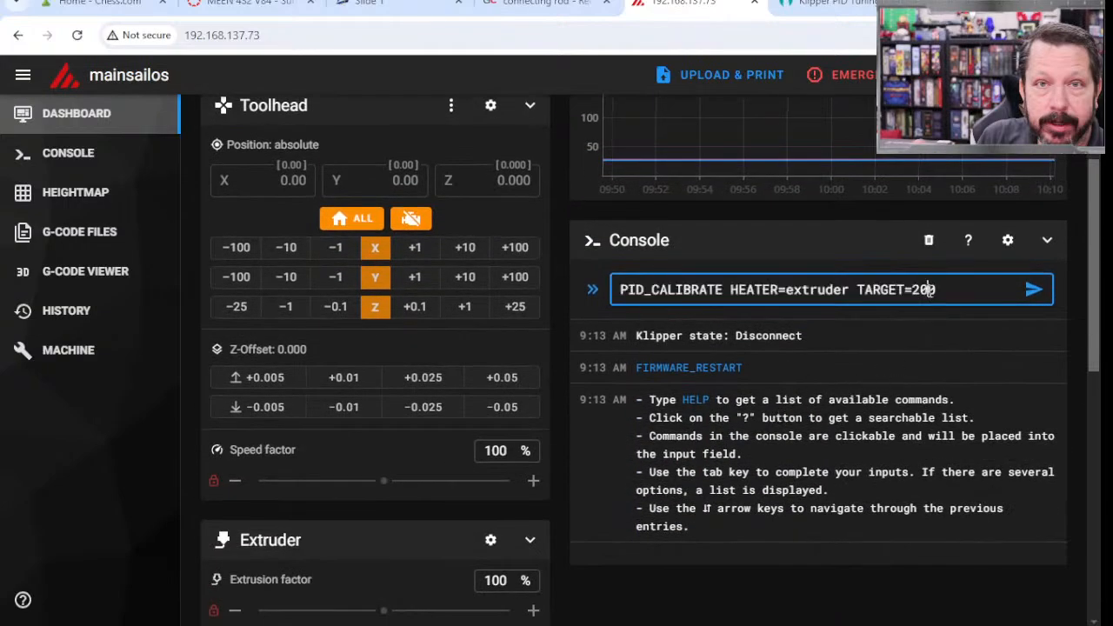
key("BackSpace")
type("5")
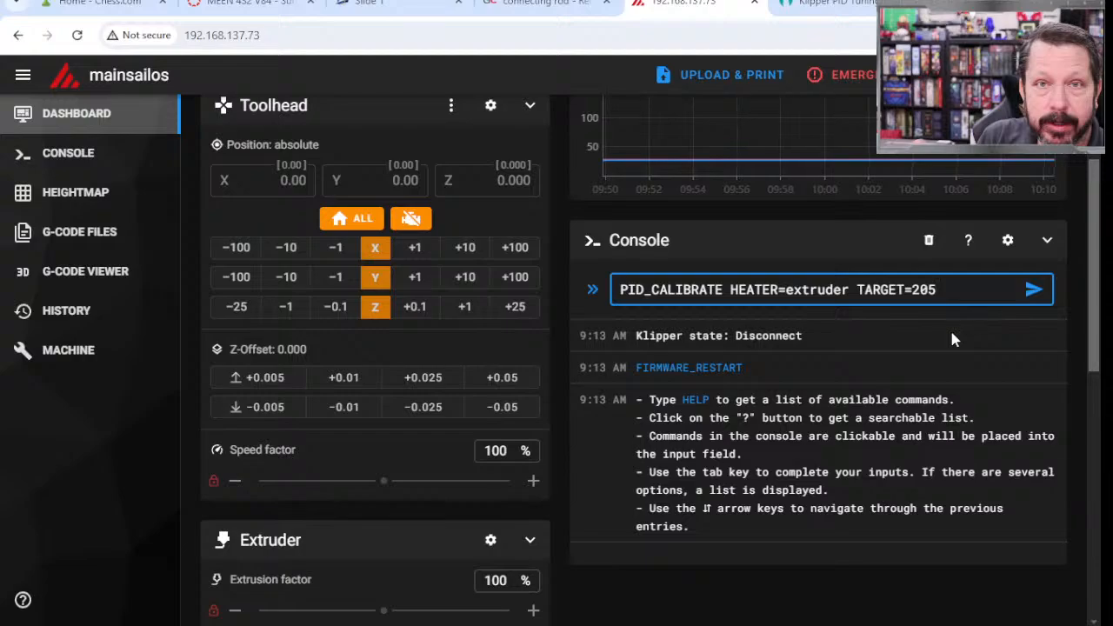
left_click(1033, 293)
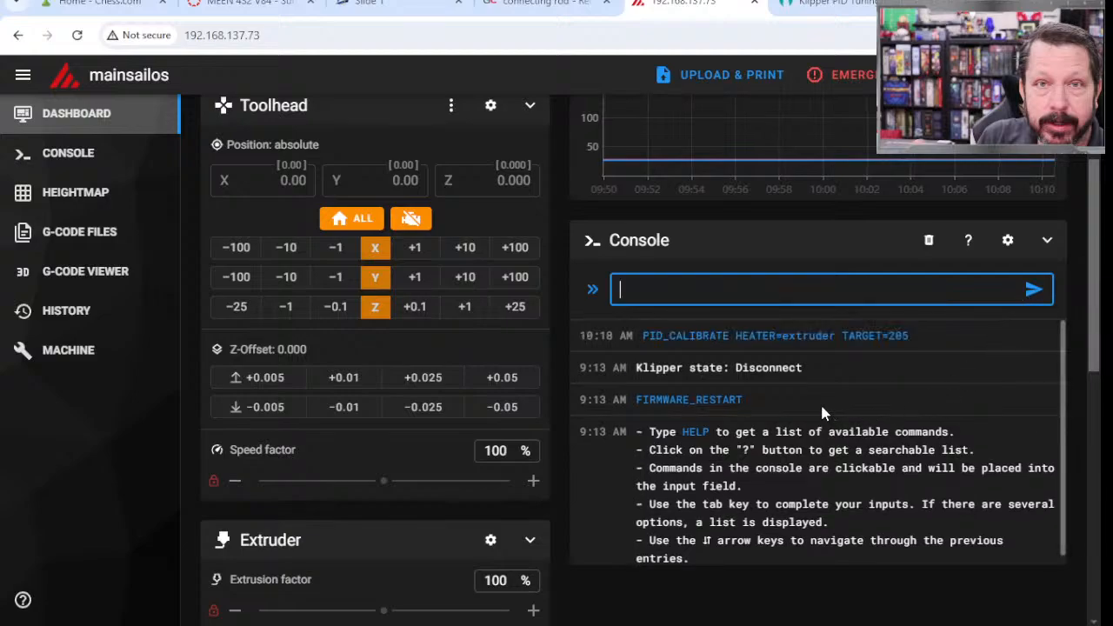
Check the extruder's temperature graph, compare it with the article's hot end calibration example, and return to the printer dashboard.
scroll(807, 367, "up", 3)
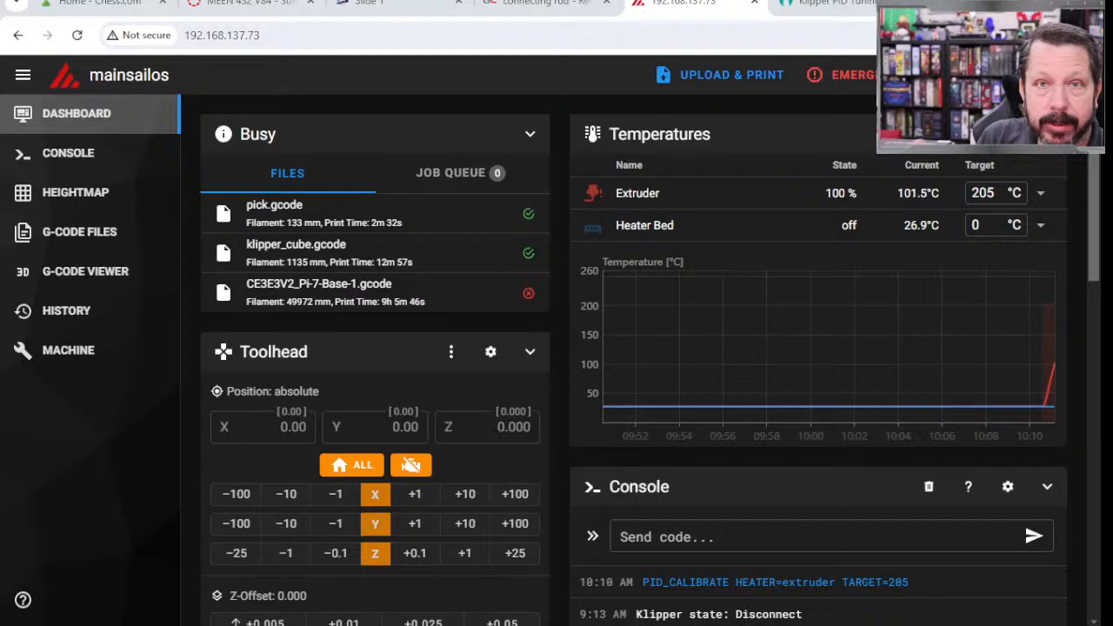
mouse_move(1054, 362)
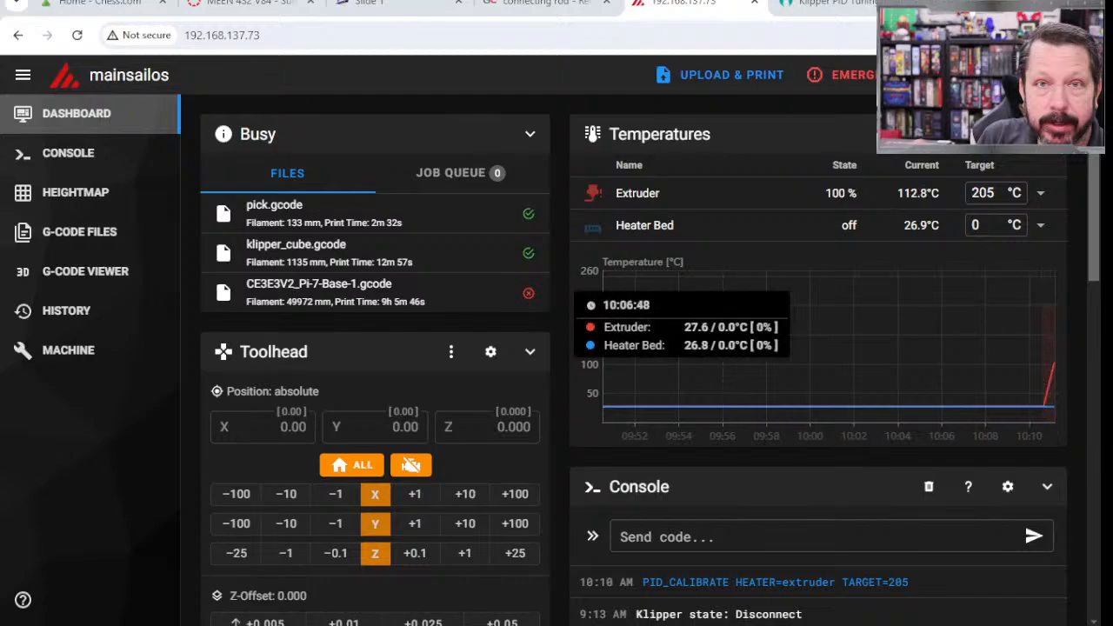
left_click(818, 3)
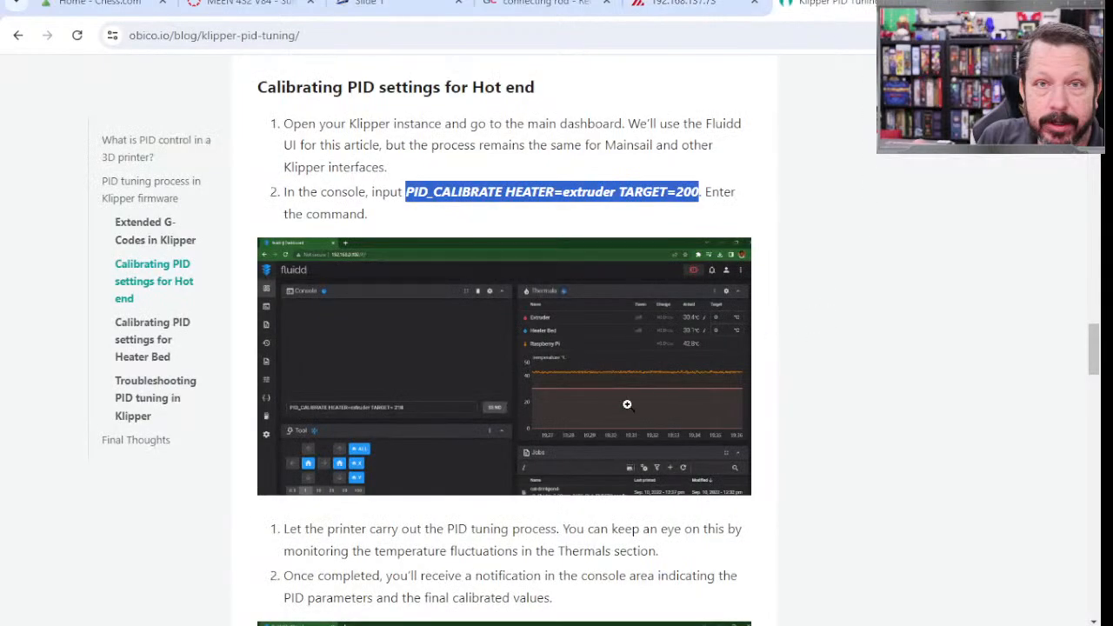
scroll(630, 407, "down", 2)
scroll(630, 407, "down", 1)
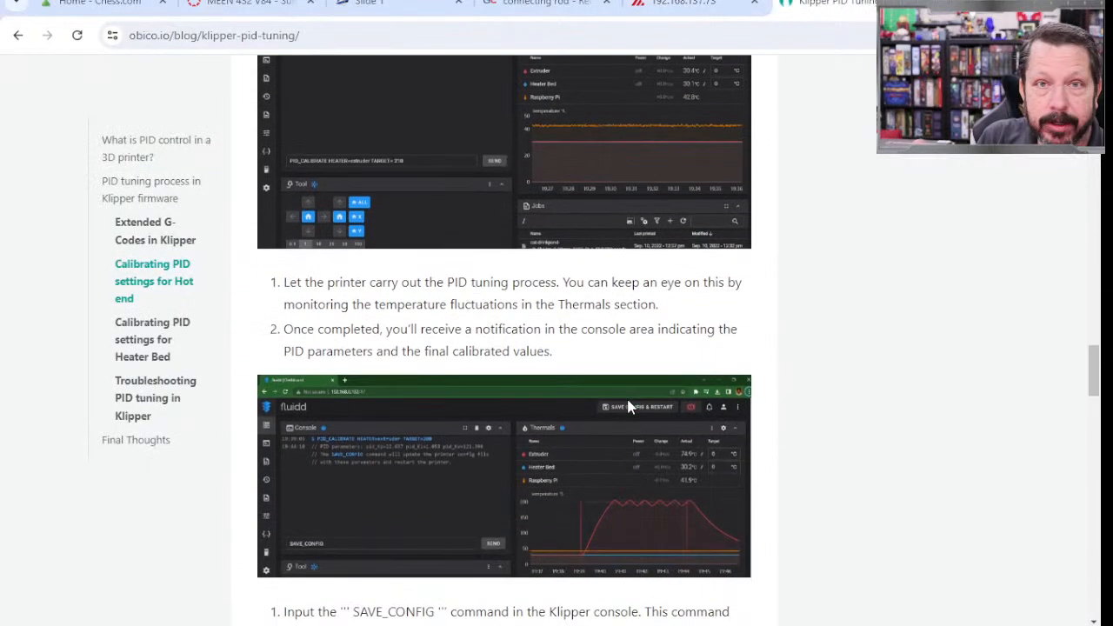
scroll(629, 501, "down", 1)
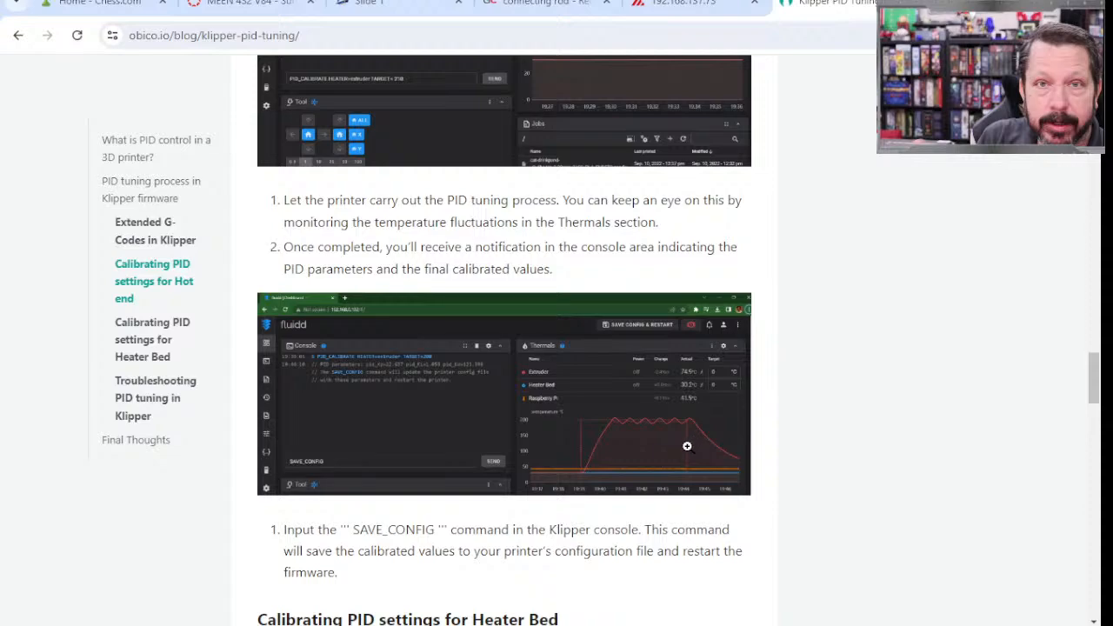
left_click(713, 6)
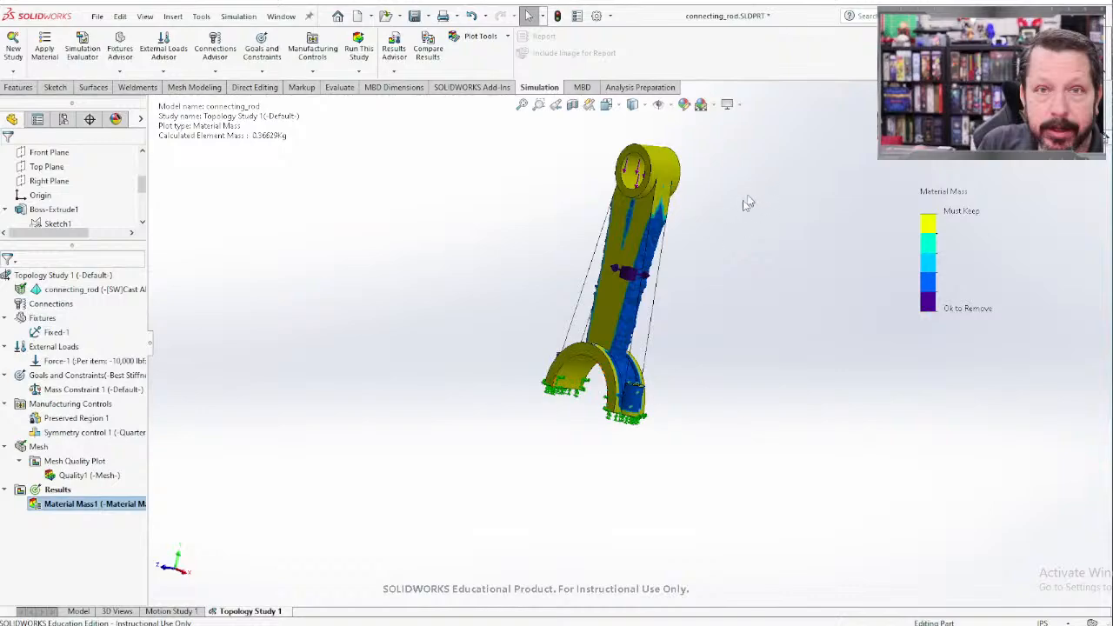
Examine the Material Mass plot of the connecting rod in SOLIDWORKS from several sides, including the half-round end and its bolt bosses.
middle_click_drag(712, 250, 780, 373)
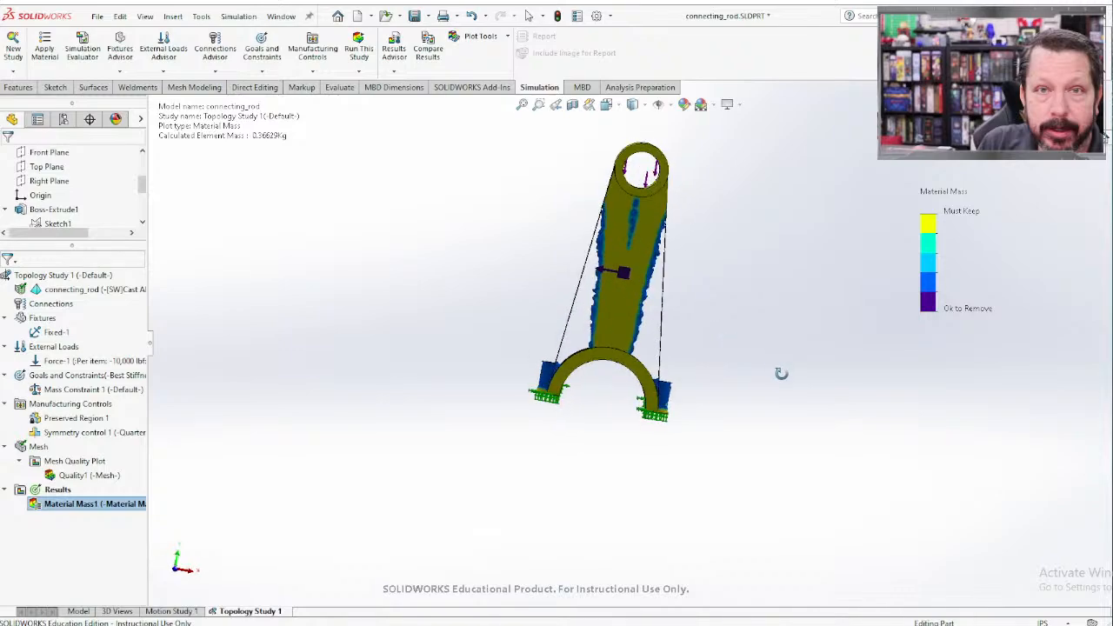
scroll(697, 374, "down", 5)
scroll(697, 374, "up", 5)
middle_click_drag(698, 374, 560, 333)
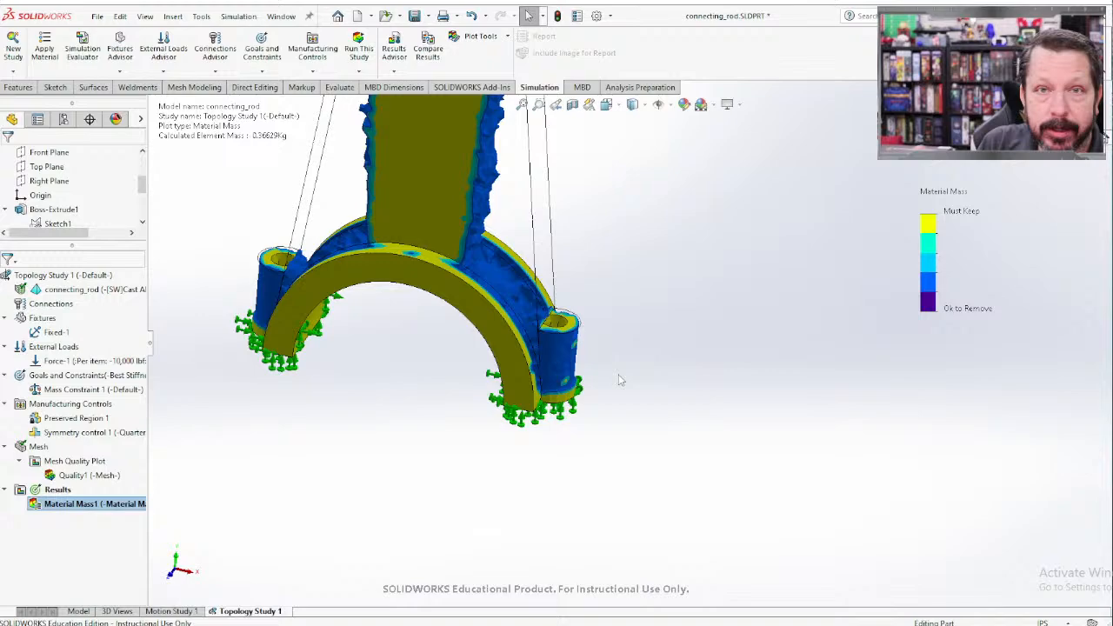
scroll(587, 249, "up", 5)
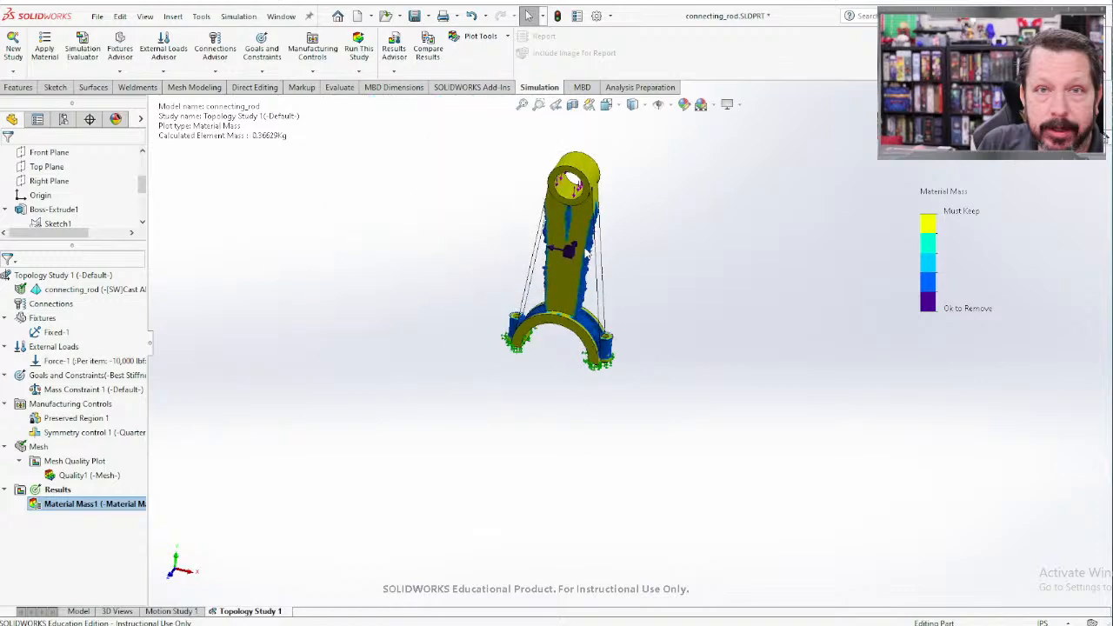
middle_click_drag(619, 254, 673, 183)
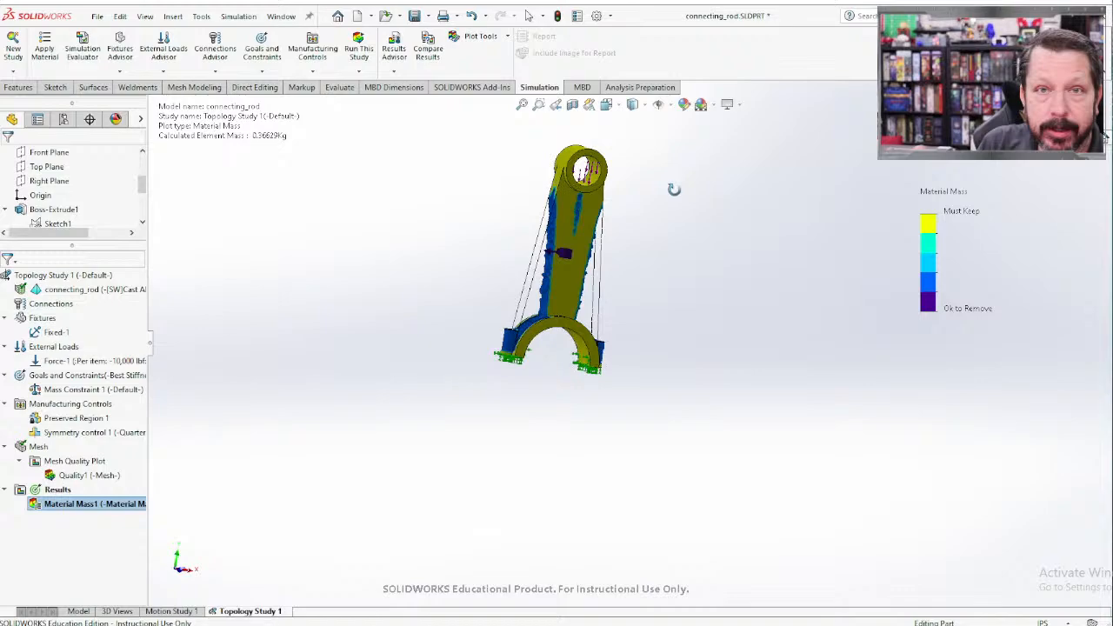
key("Escape")
middle_click_drag(671, 253, 584, 245)
scroll(623, 183, "up", 2)
scroll(639, 165, "down", 2)
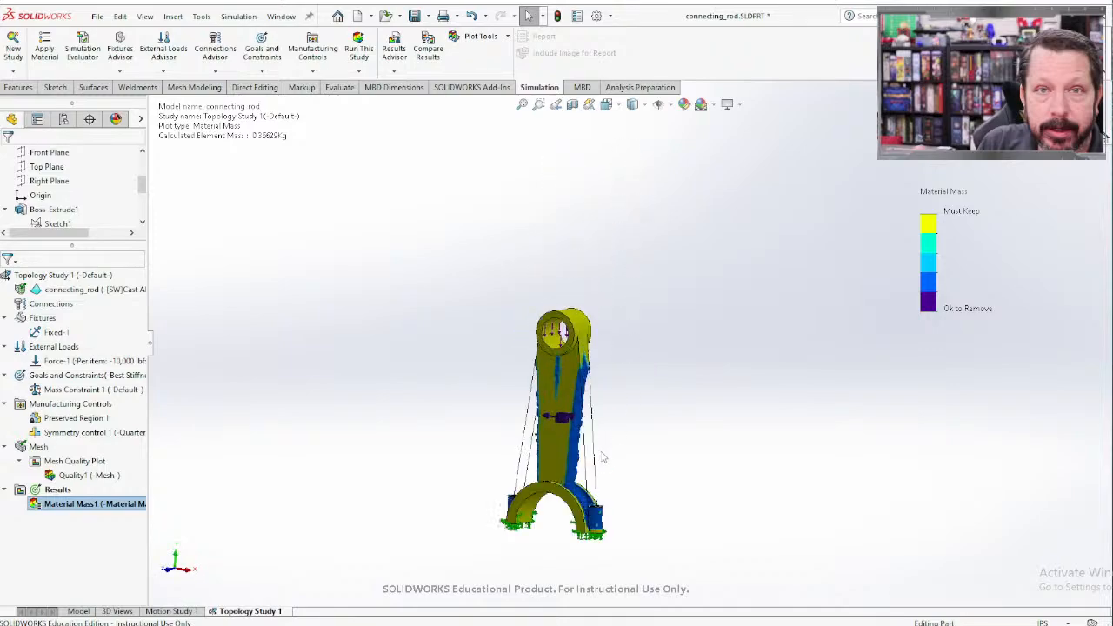
scroll(596, 458, "down", 3)
middle_click_drag(634, 417, 575, 456)
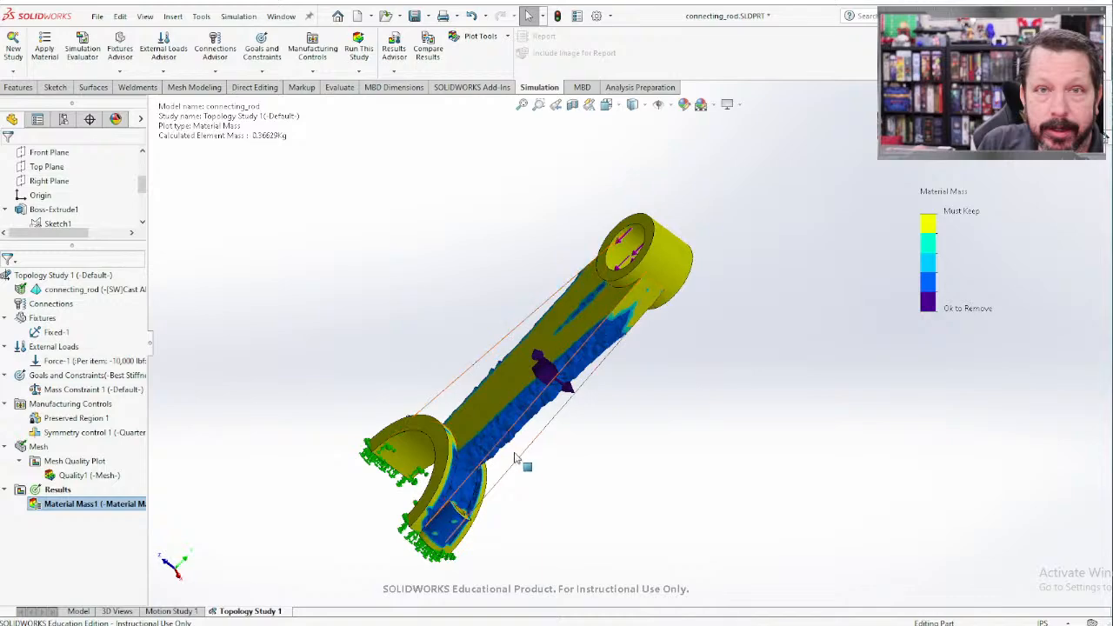
Inspect the load-bearing ring, the web and the fixed end of the optimized rod up close in the Material Mass plot.
scroll(514, 458, "up", 3)
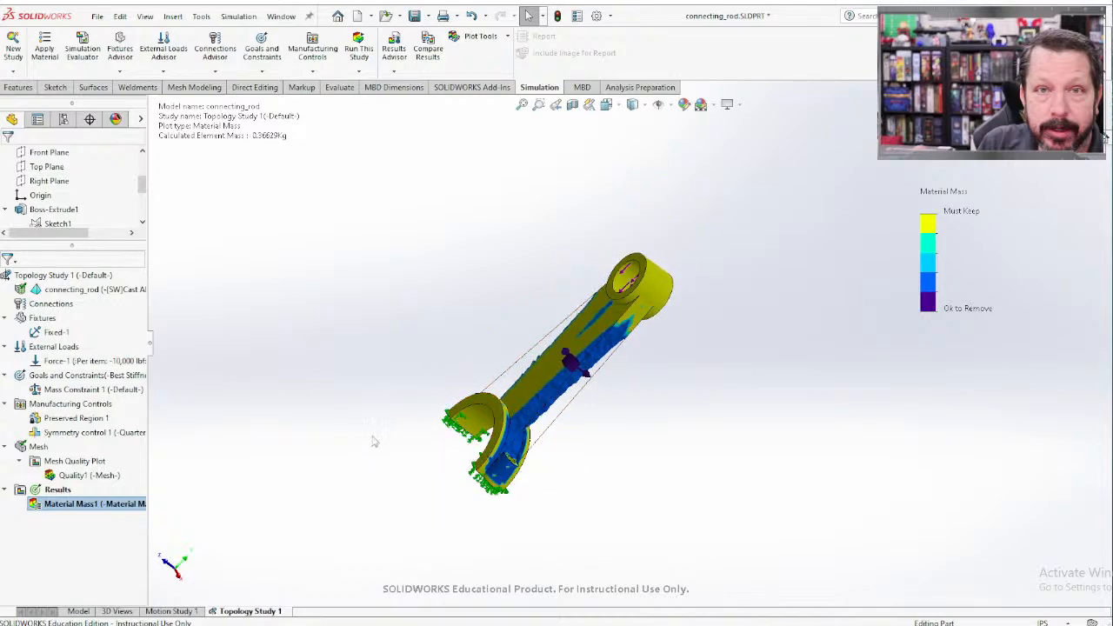
middle_click_drag(374, 442, 405, 469)
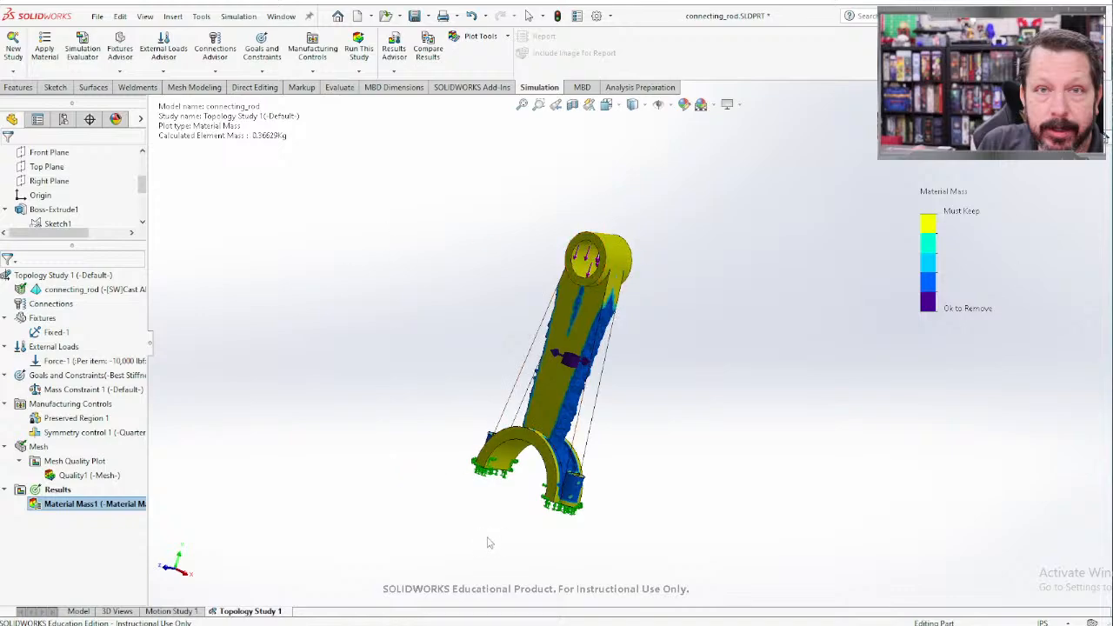
scroll(599, 318, "down", 10)
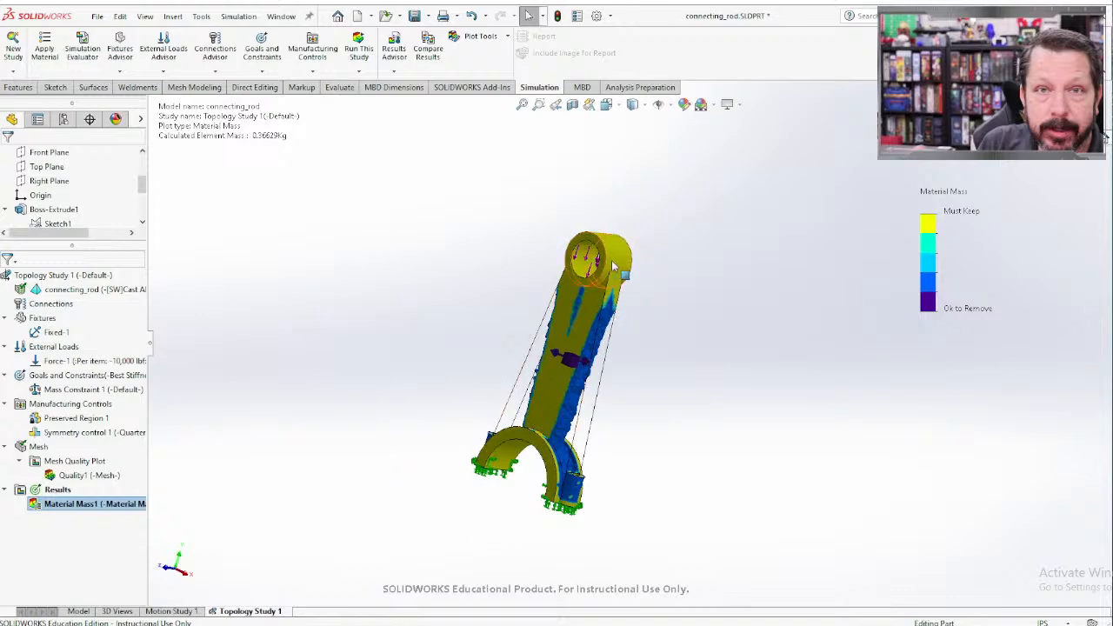
scroll(606, 406, "up", 8)
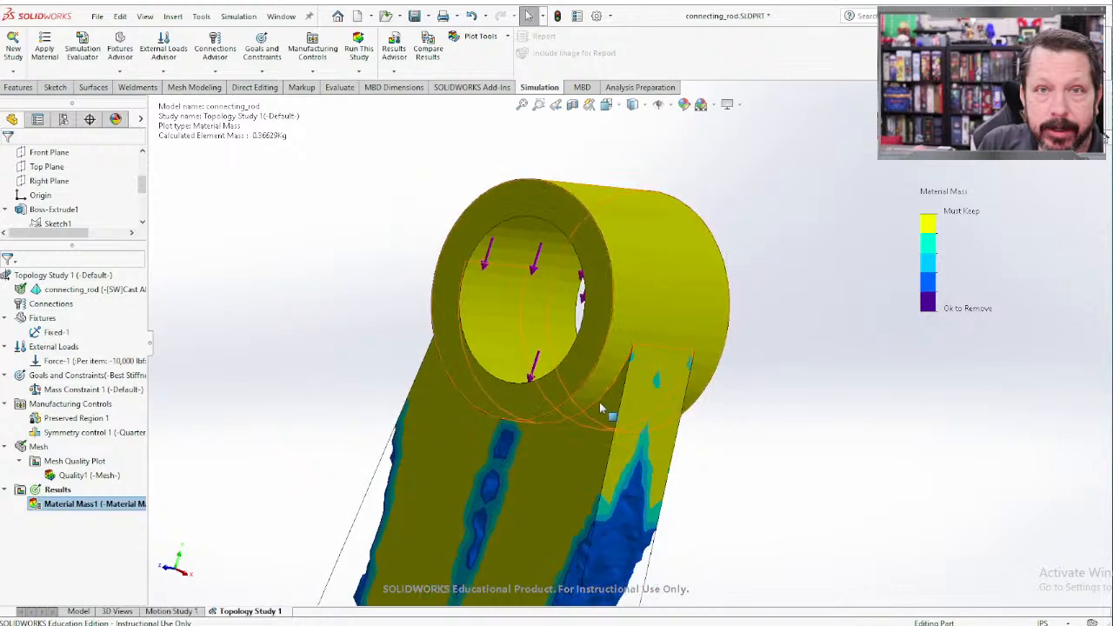
scroll(526, 383, "down", 6)
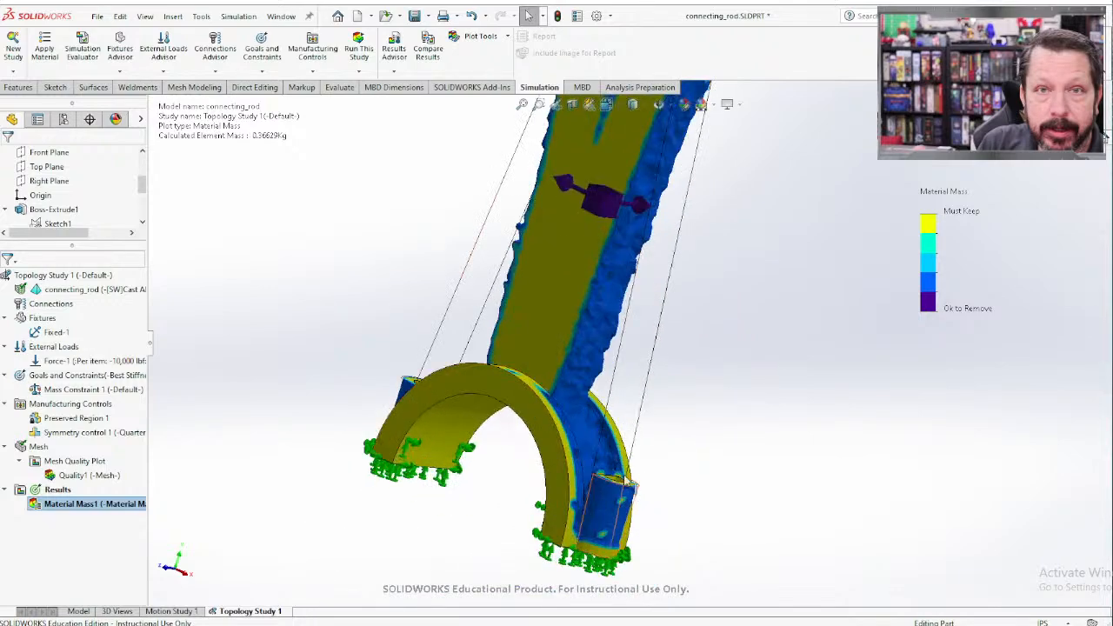
scroll(609, 366, "up", 5)
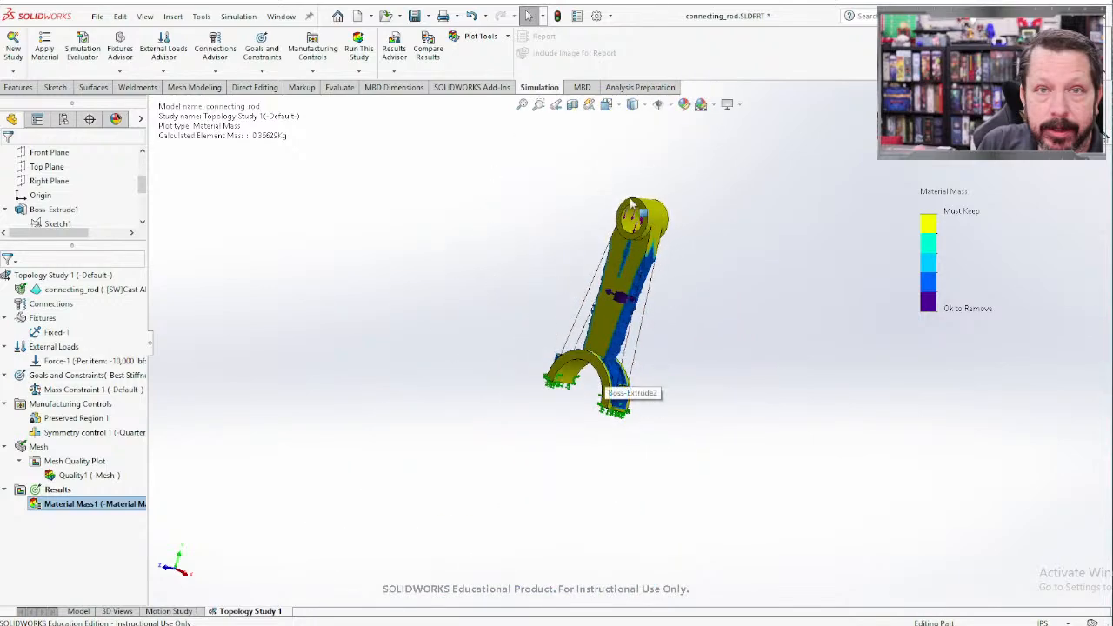
scroll(626, 253, "down", 8)
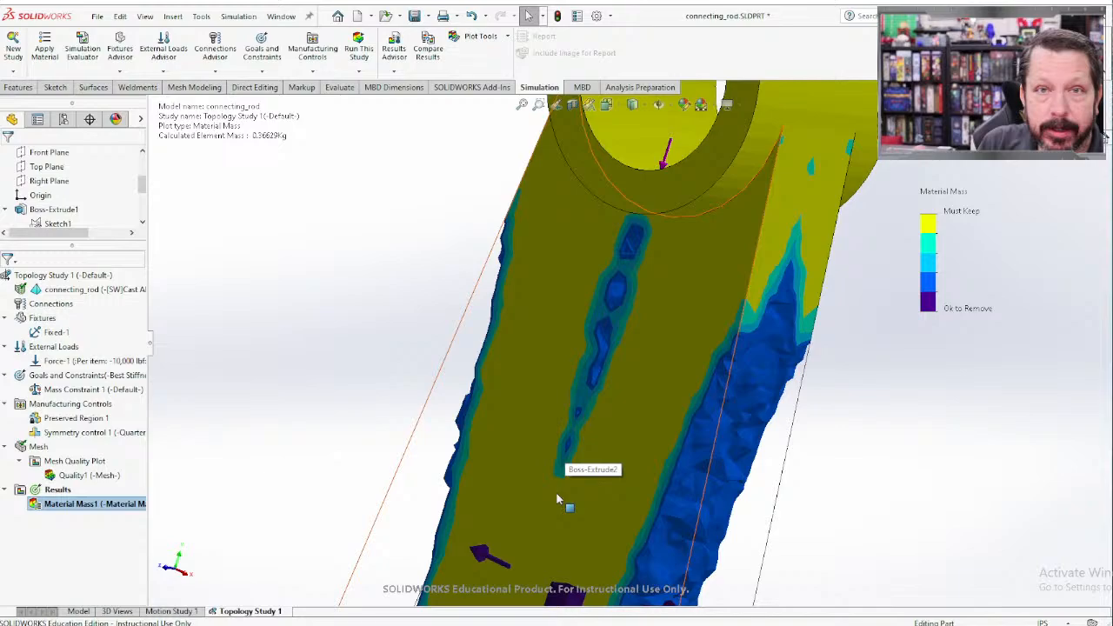
scroll(557, 496, "up", 5)
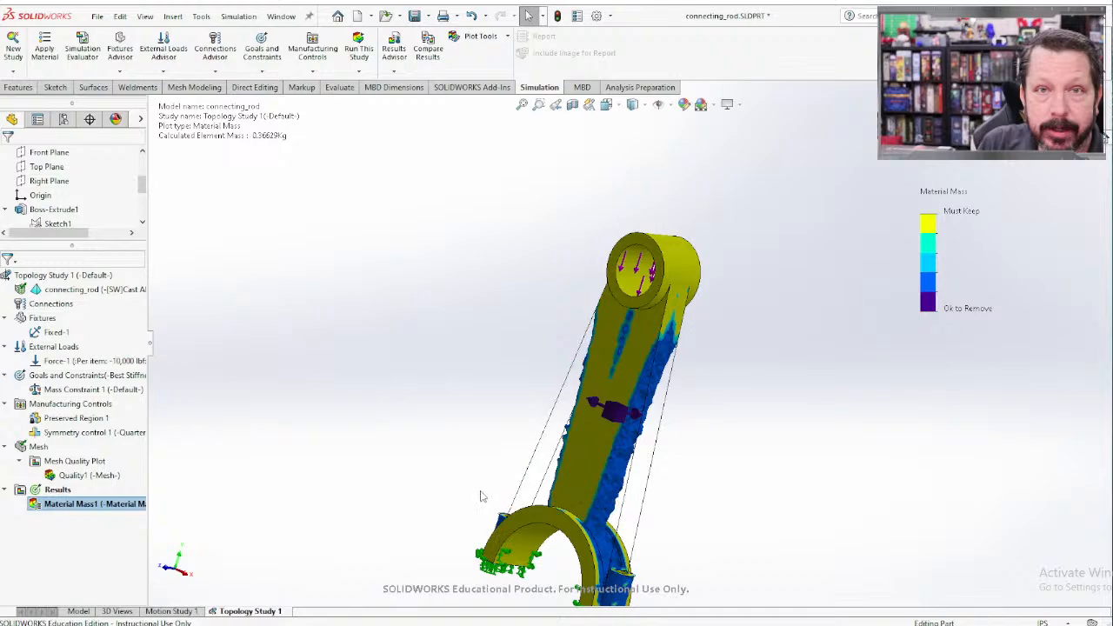
Export the Material Mass plot's smoothed mesh as a new part file, saved in the Rod_blank-Topology Study 1 folder.
right_click(54, 508)
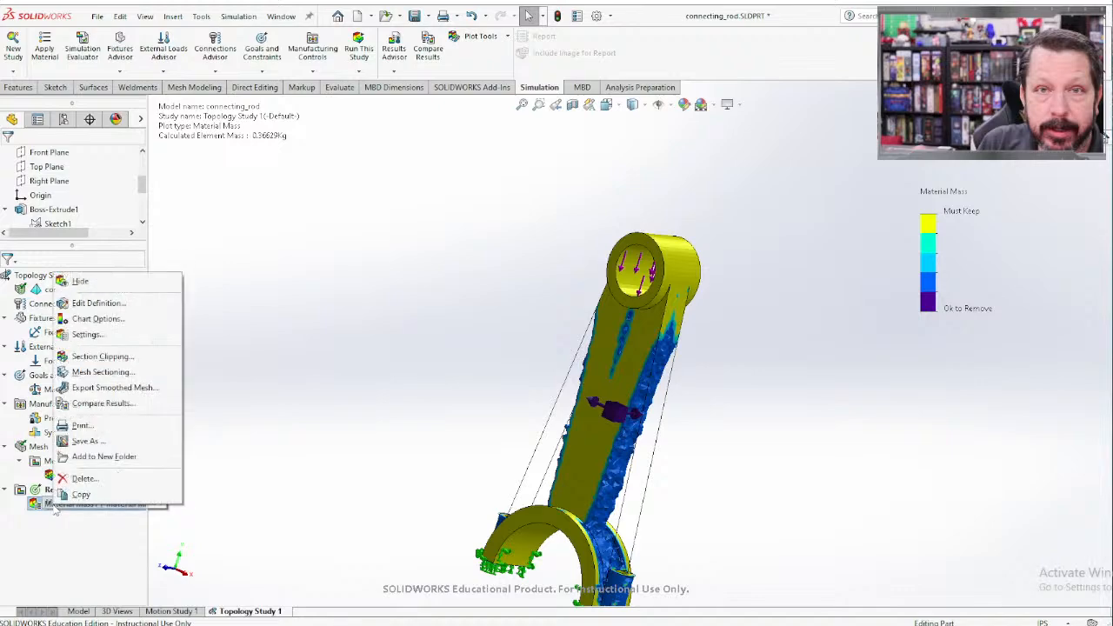
left_click(106, 389)
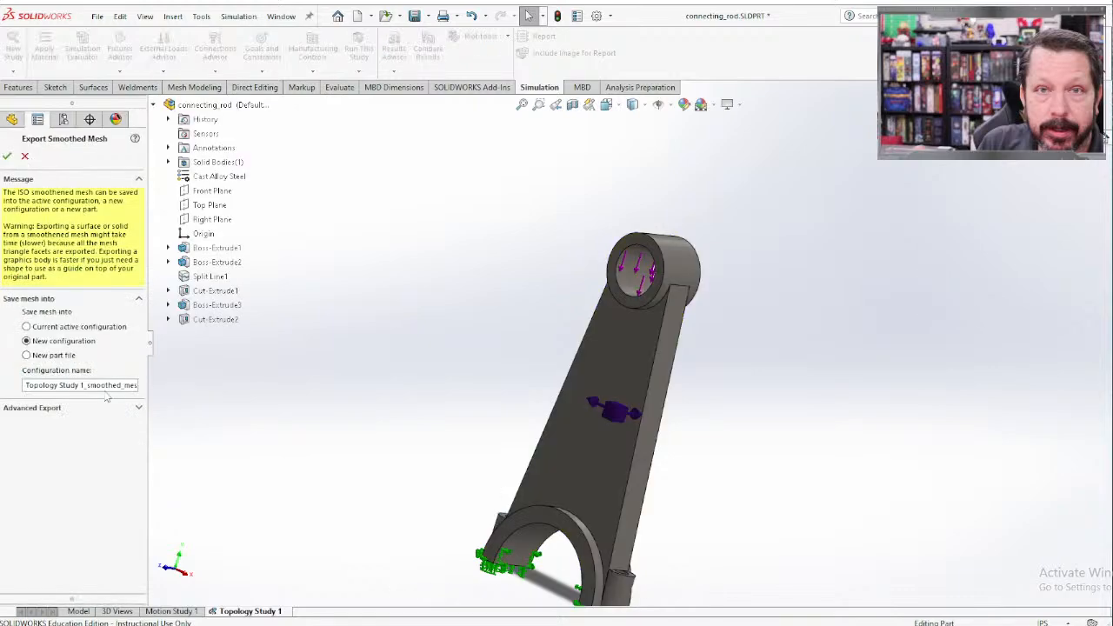
left_click(27, 355)
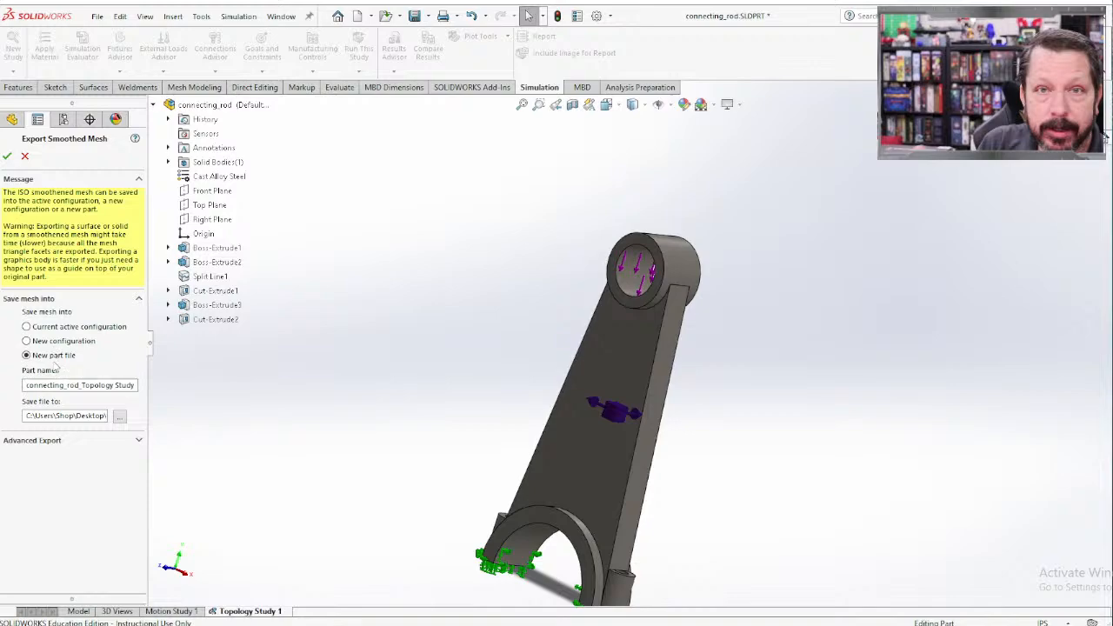
left_click(119, 417)
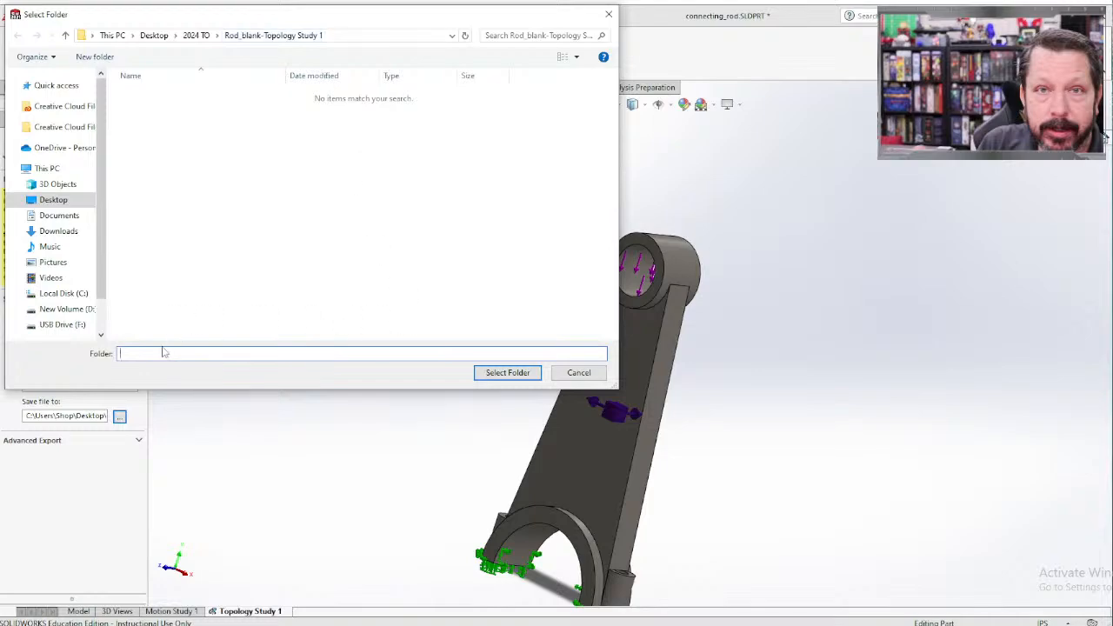
left_click(505, 374)
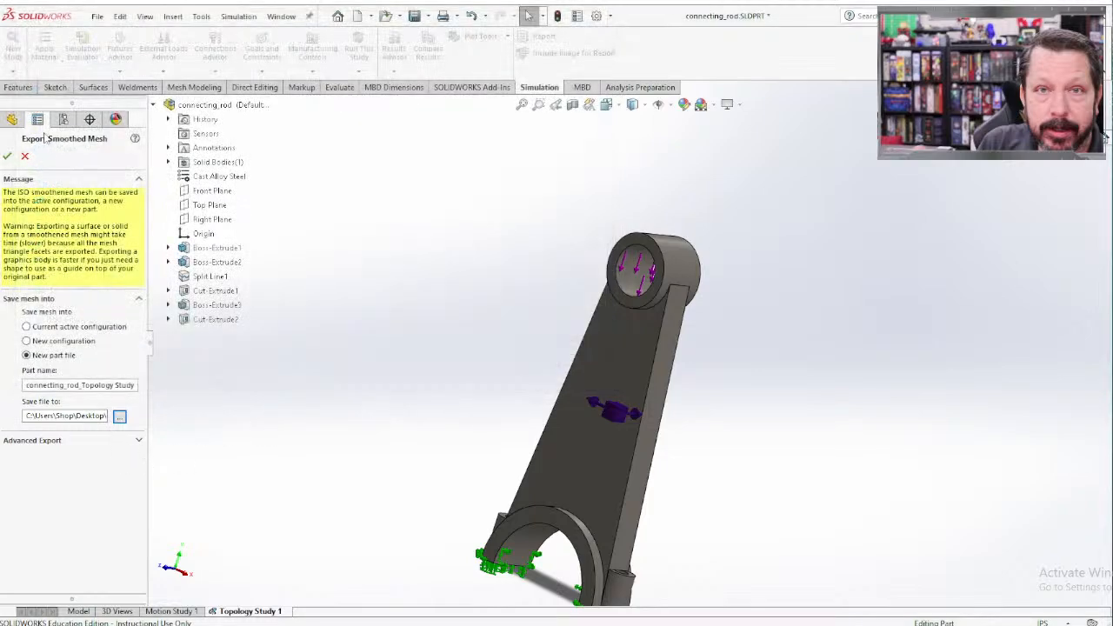
left_click(7, 157)
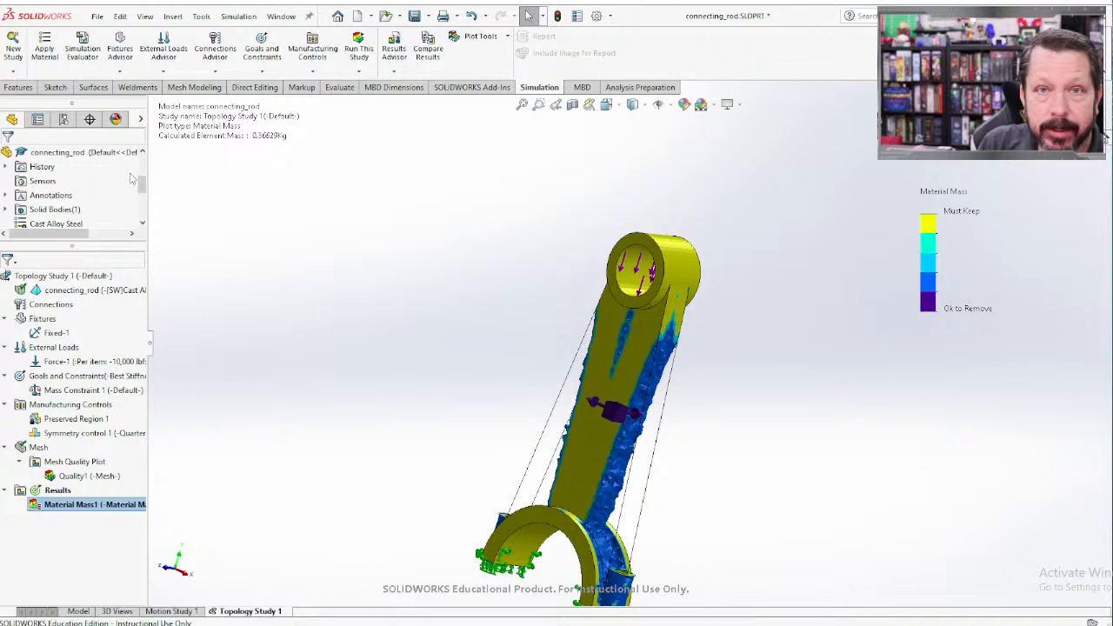
Open the exported connecting_rod-Topology Study 1_Smooth.stl from the Desktop's 2024 TO folder in Meshmixer.
scroll(131, 178, "down", 2)
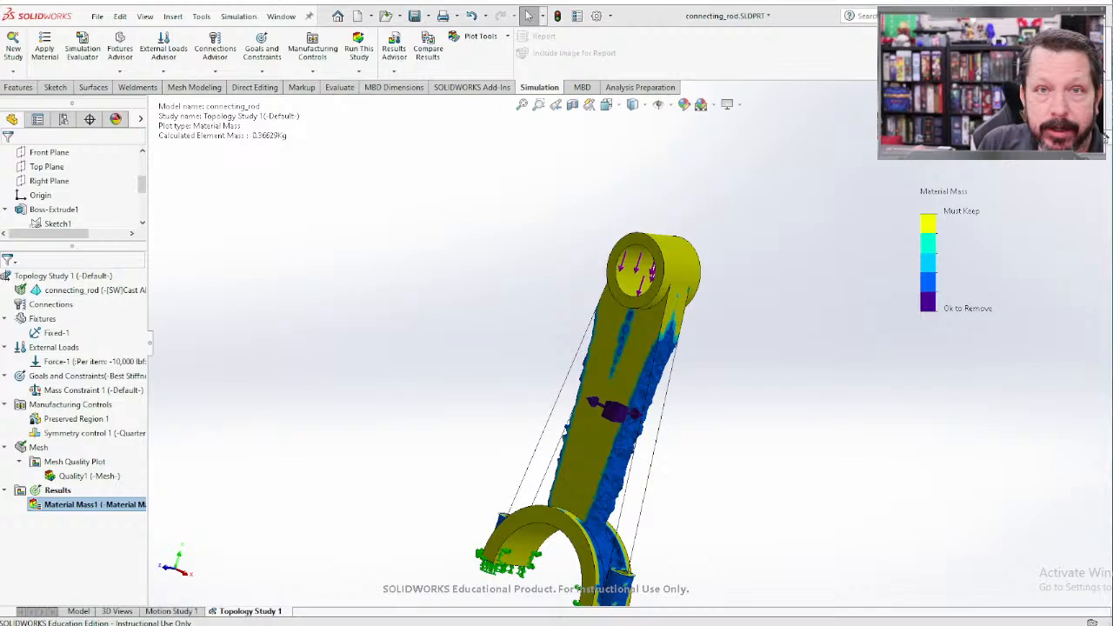
key("super+e")
left_click(496, 217)
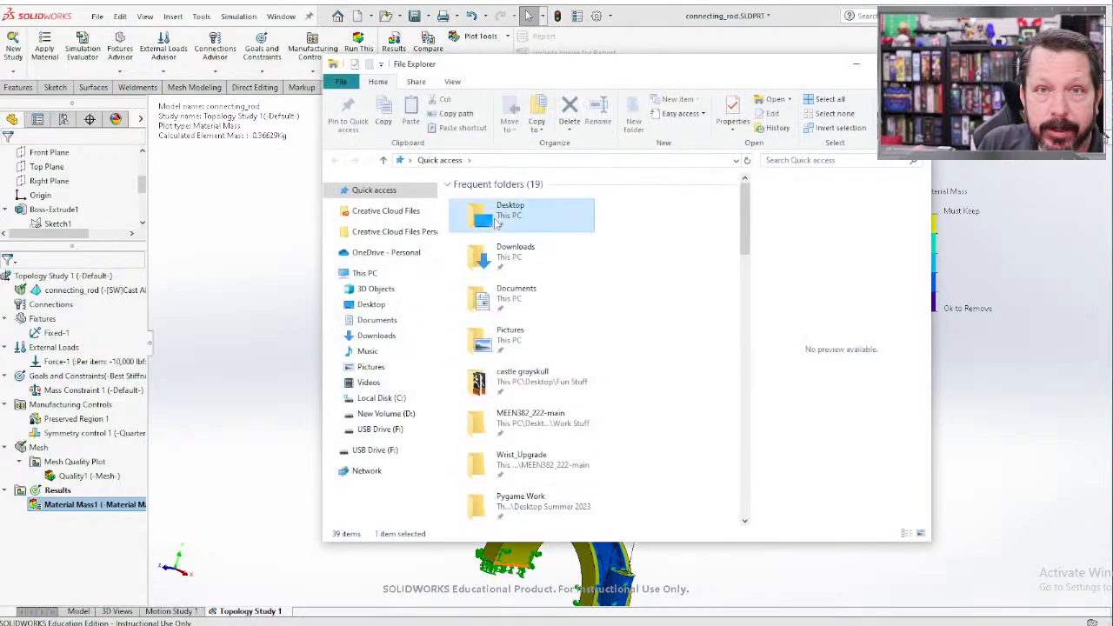
double_click(496, 222)
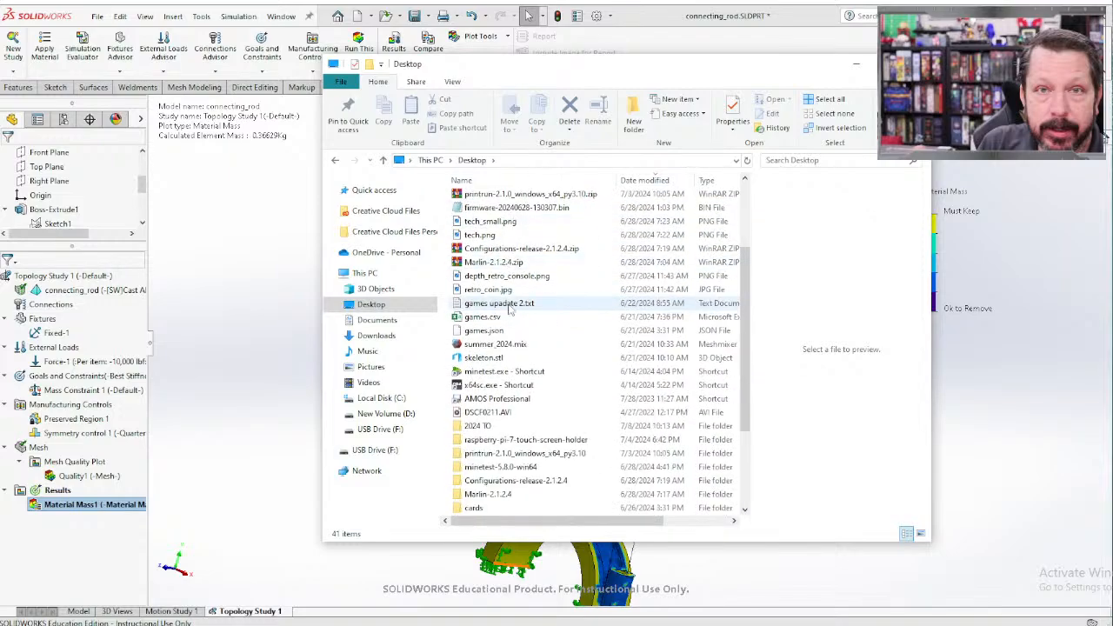
scroll(501, 348, "down", 1)
double_click(477, 385)
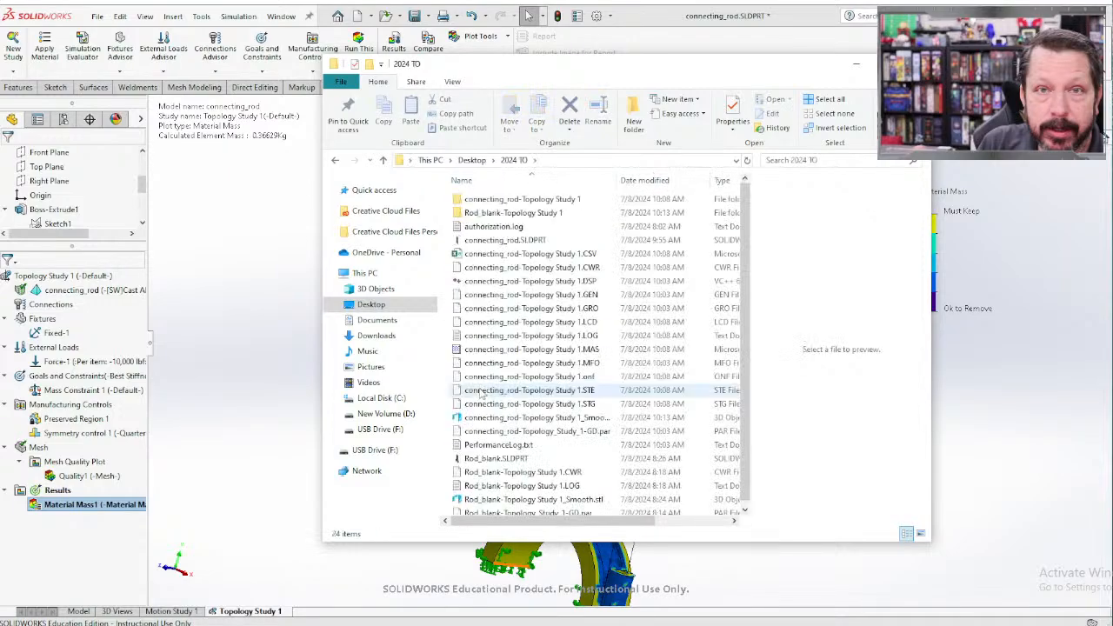
scroll(491, 400, "down", 1)
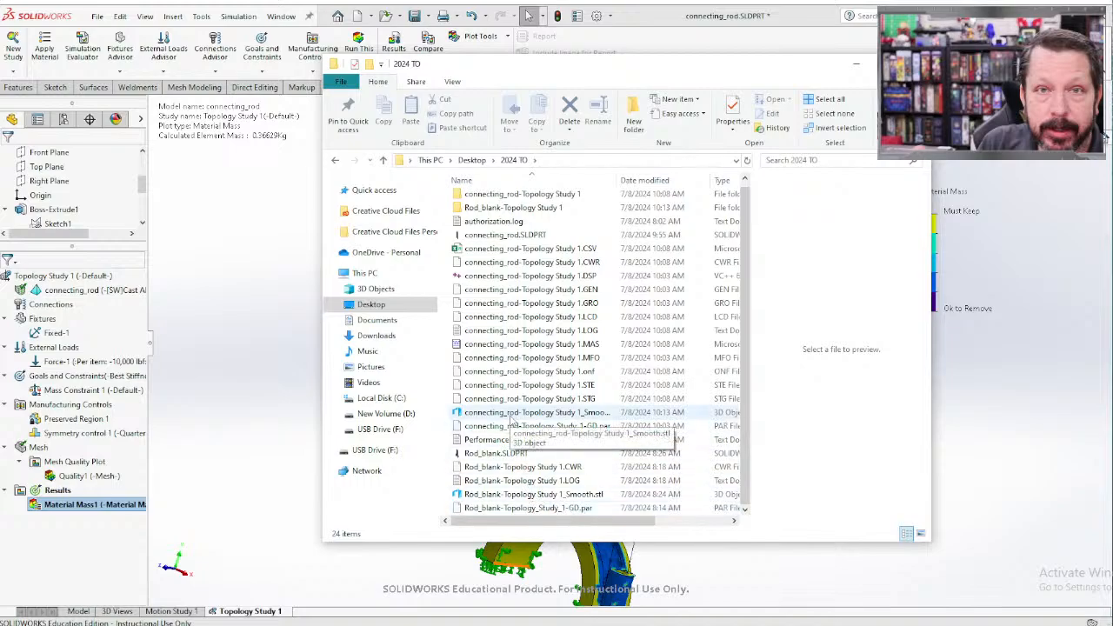
left_click(511, 415)
right_click(511, 417)
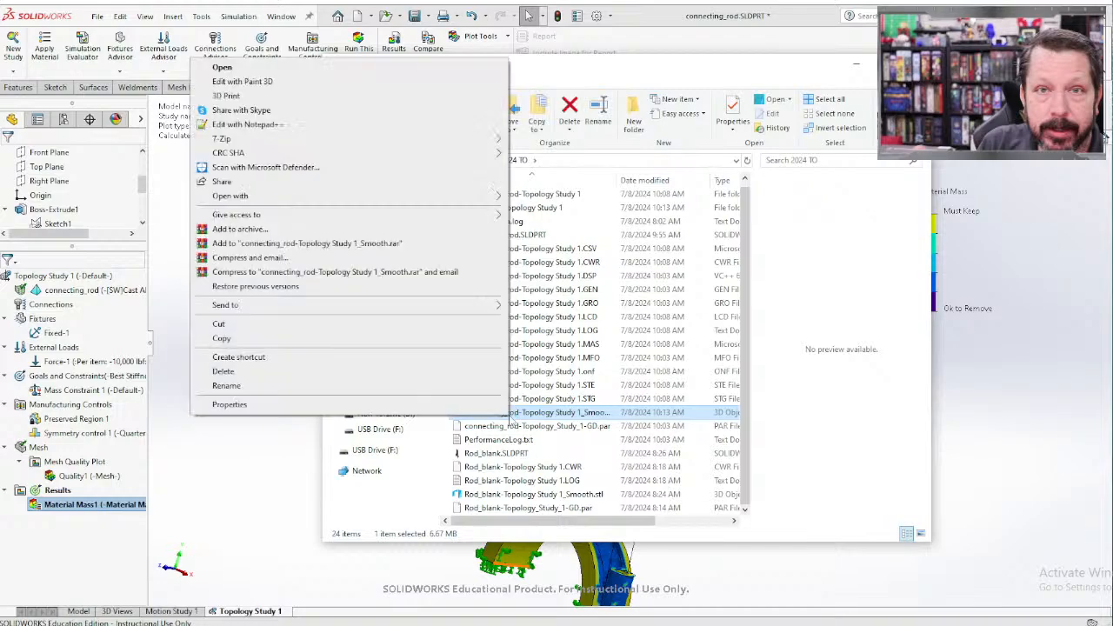
mouse_move(374, 197)
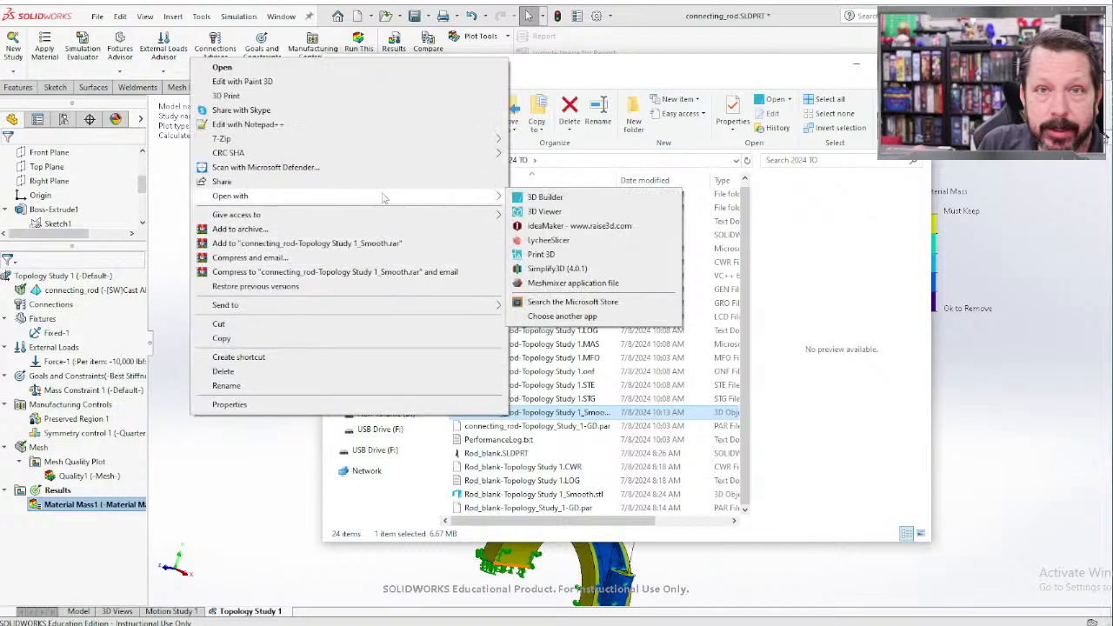
left_click(591, 285)
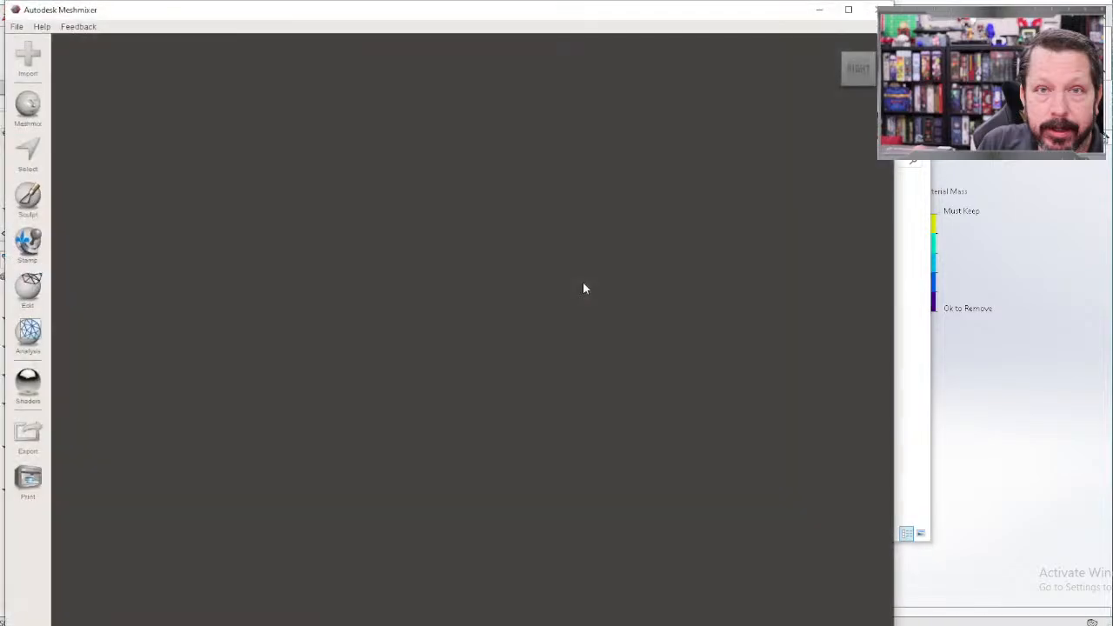
Examine the smoothed connecting rod mesh in Meshmixer from above, from the side and around the half-round end with its bolt bosses.
right_click_drag(506, 341, 450, 280)
scroll(449, 280, "down", 2)
scroll(494, 183, "up", 5)
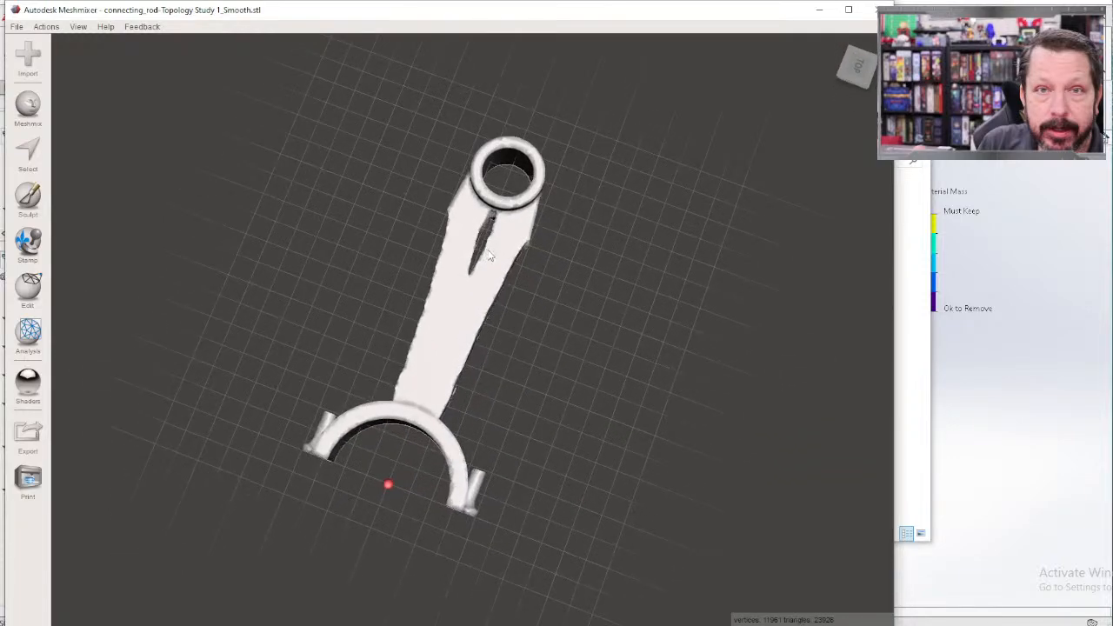
right_click_drag(494, 182, 474, 355)
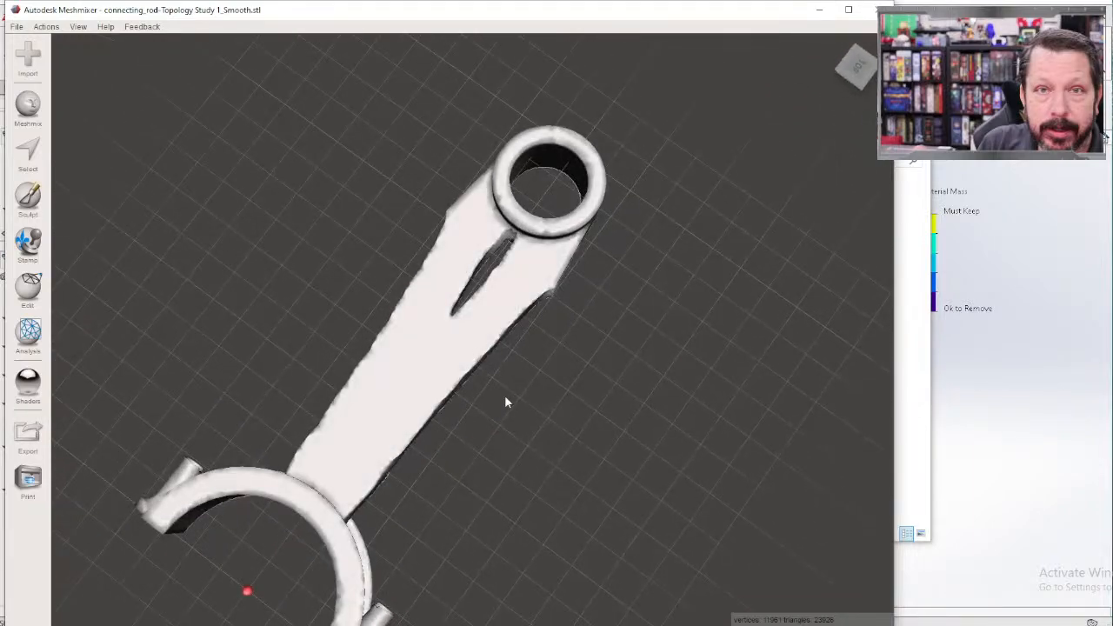
scroll(505, 396, "down", 4)
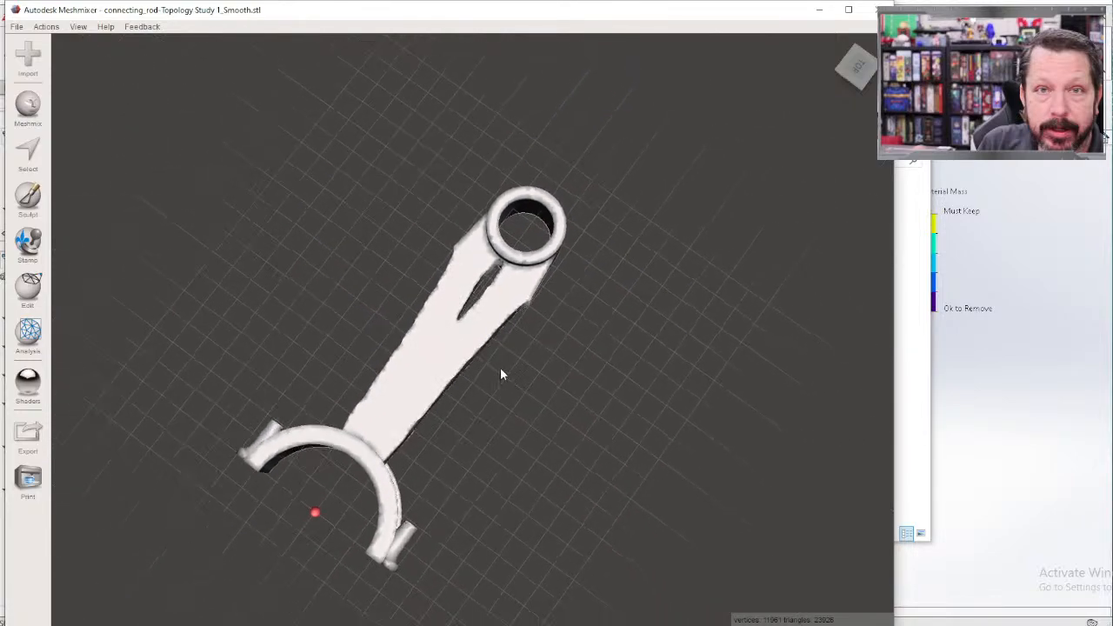
scroll(501, 352, "down", 1)
scroll(500, 371, "up", 3)
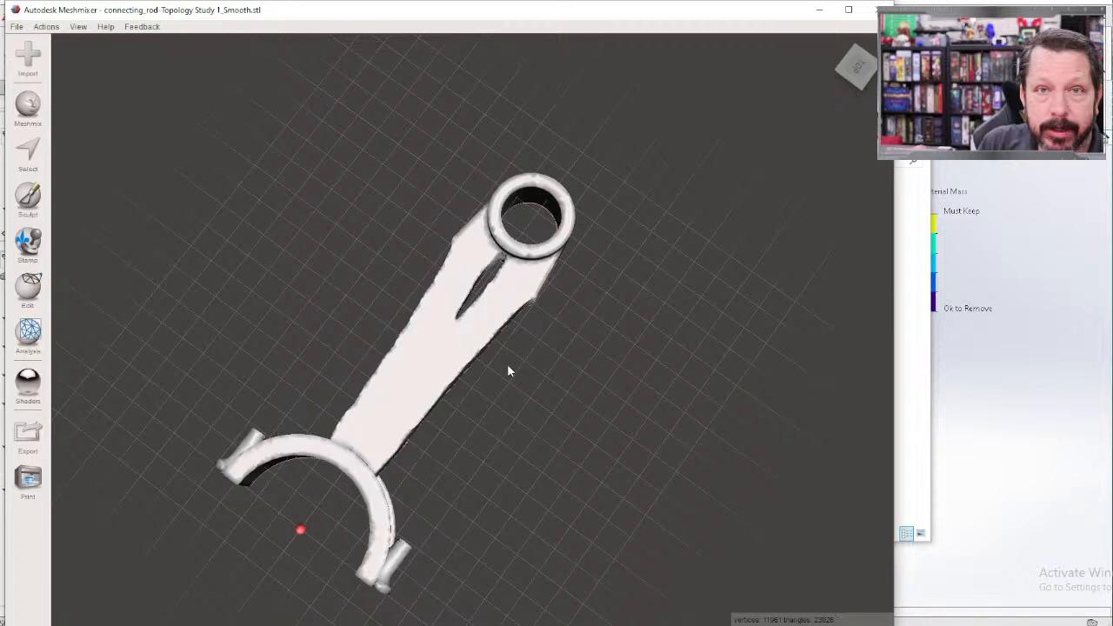
right_click_drag(565, 396, 460, 154)
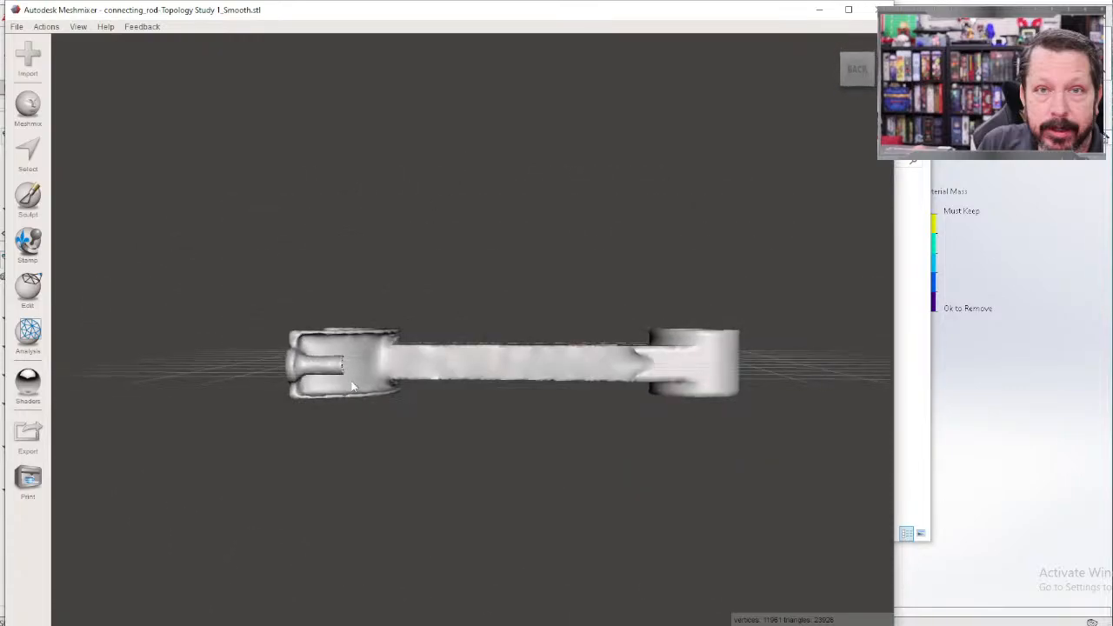
scroll(377, 345, "up", 3)
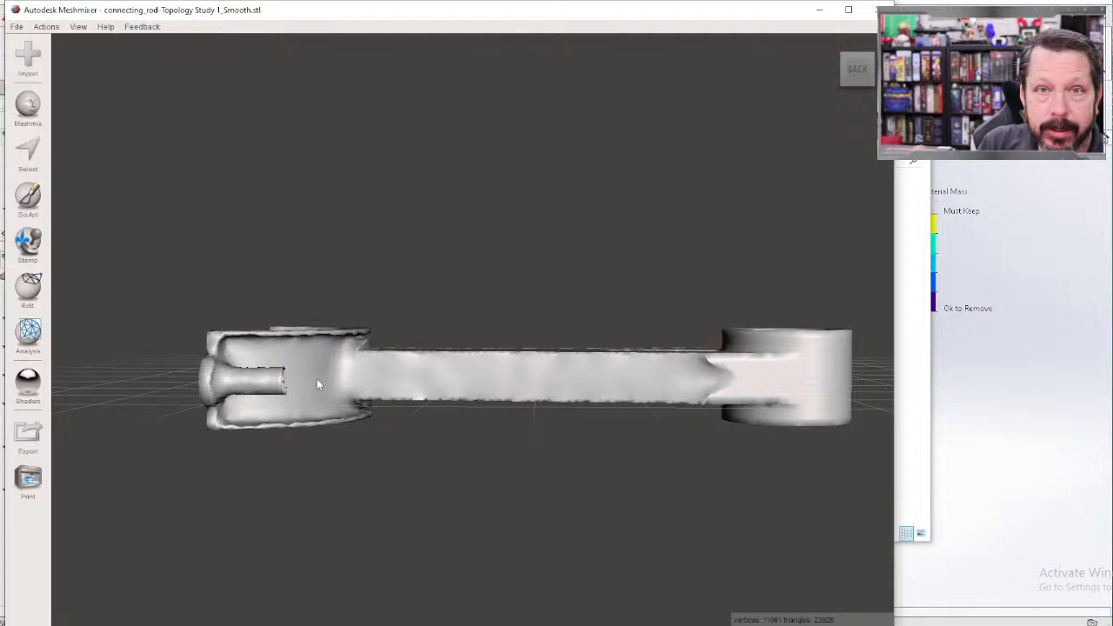
right_click_drag(394, 248, 477, 412)
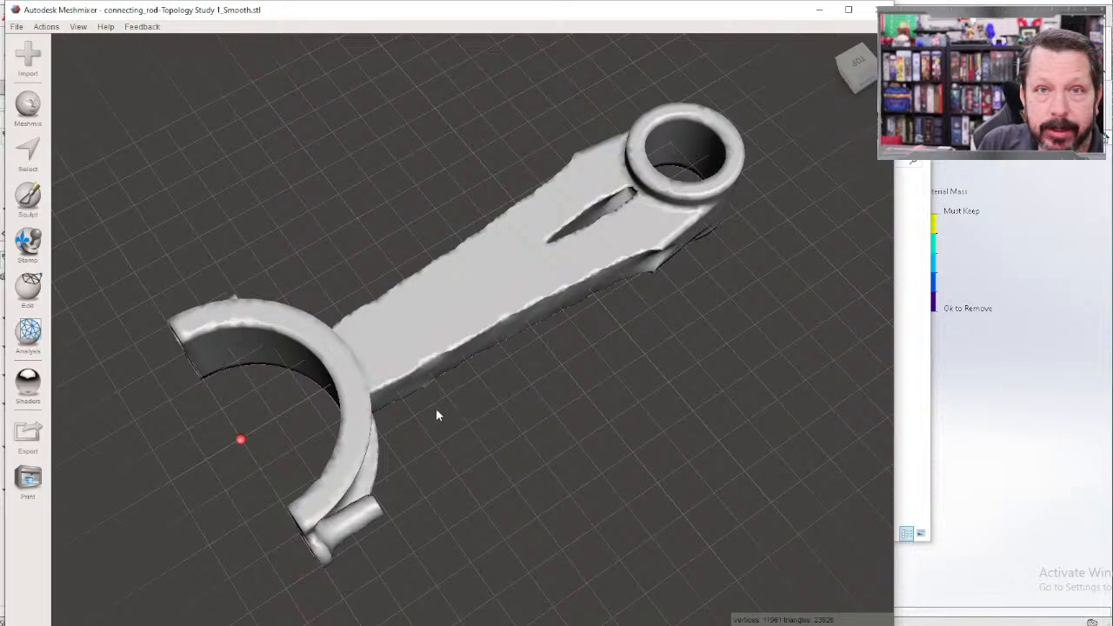
right_click_drag(453, 446, 421, 455)
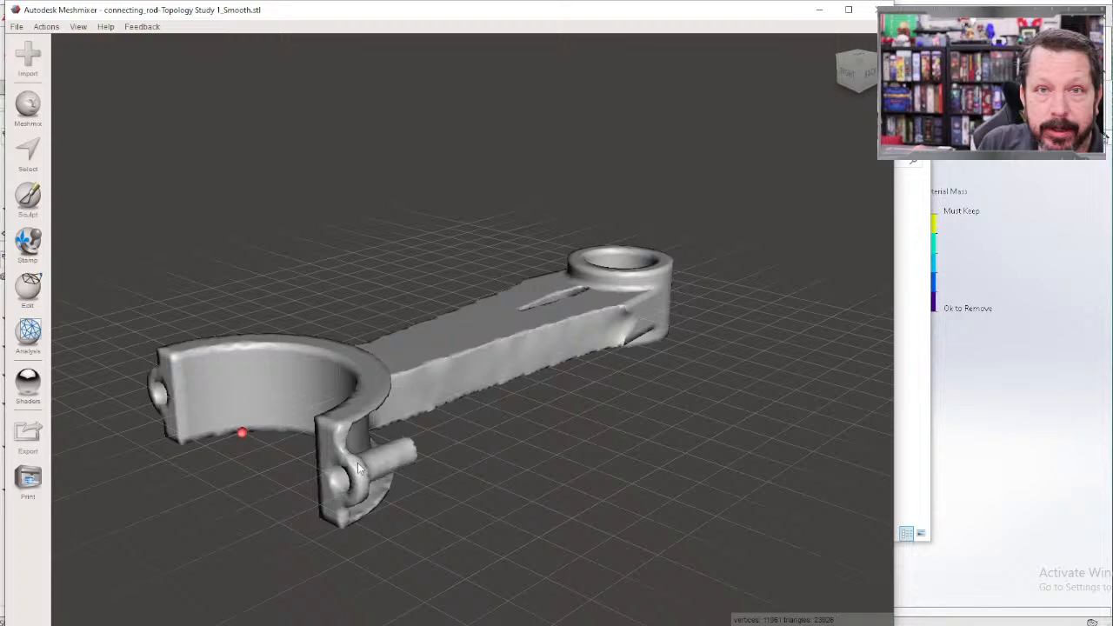
right_click_drag(542, 478, 535, 157)
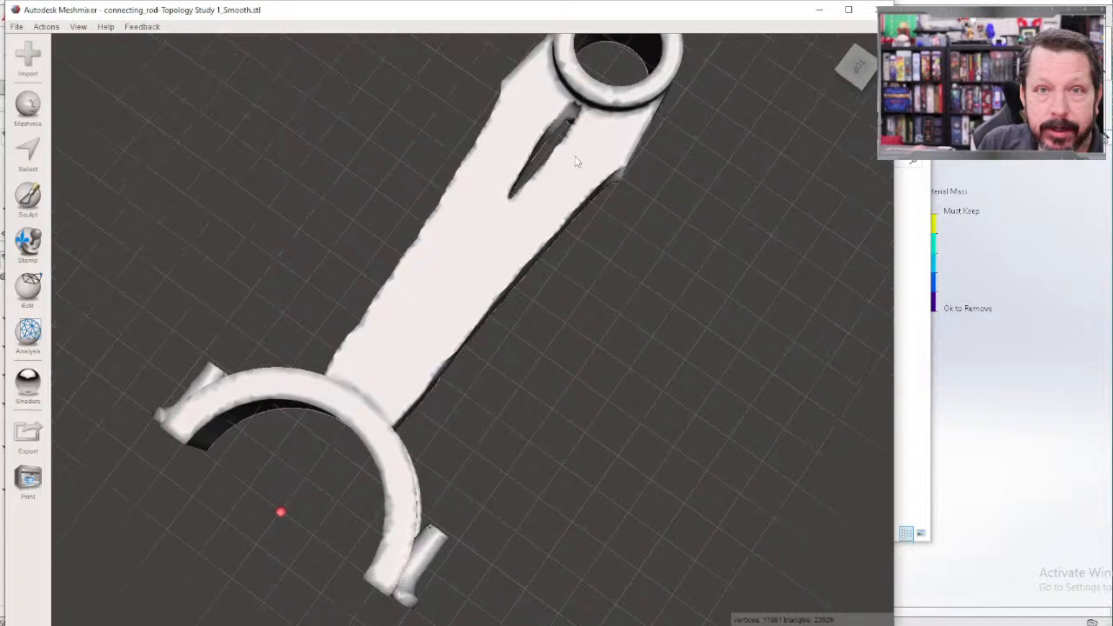
Inspect the slot and full ring at the rod's small end up close, and review the whole smoothed mesh at an angle.
middle_click_drag(510, 373, 474, 430)
right_click_drag(475, 430, 457, 348)
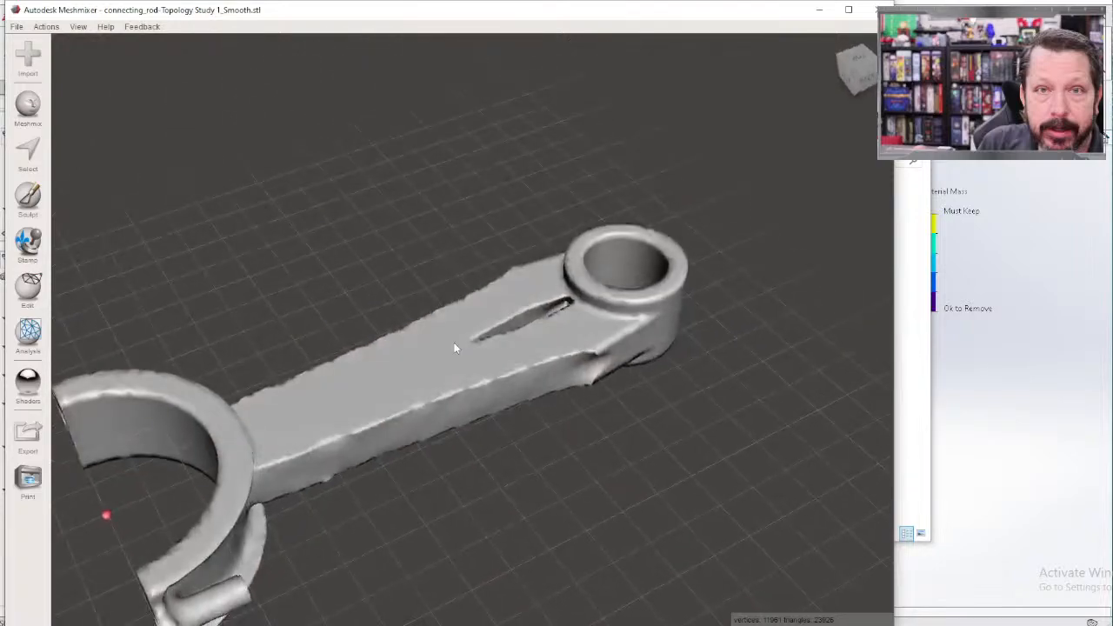
scroll(623, 318, "up", 5)
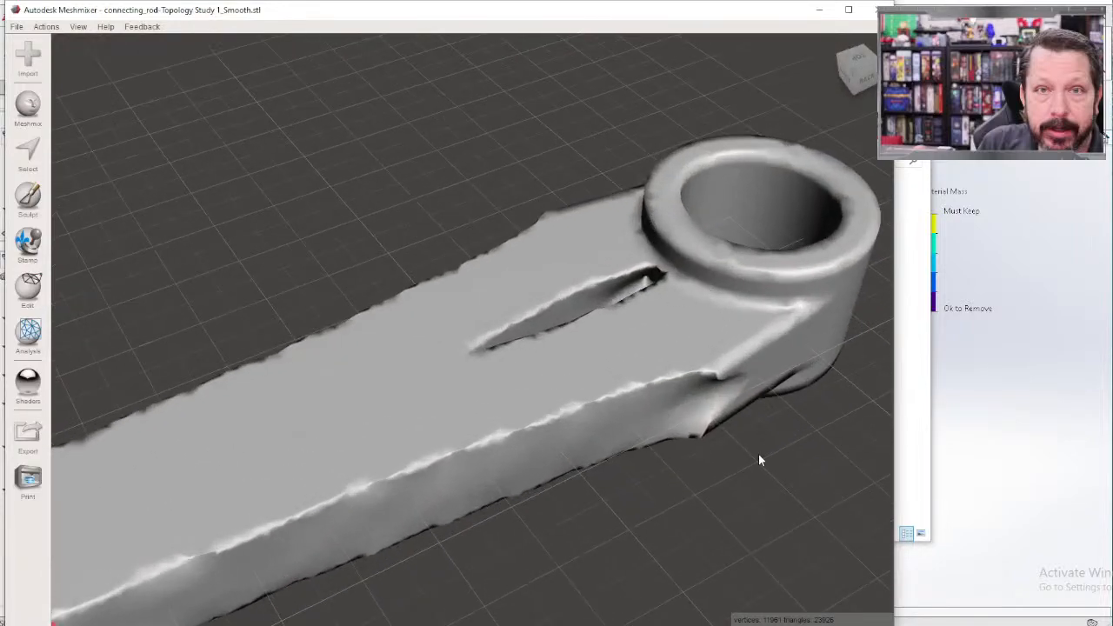
scroll(766, 248, "down", 1)
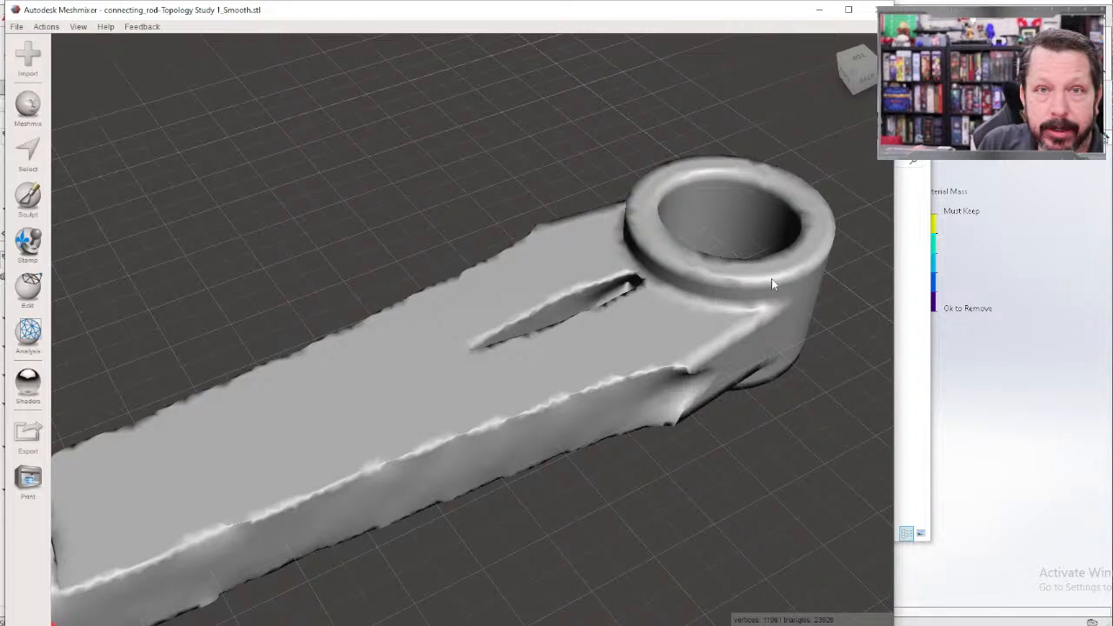
scroll(705, 493, "down", 8)
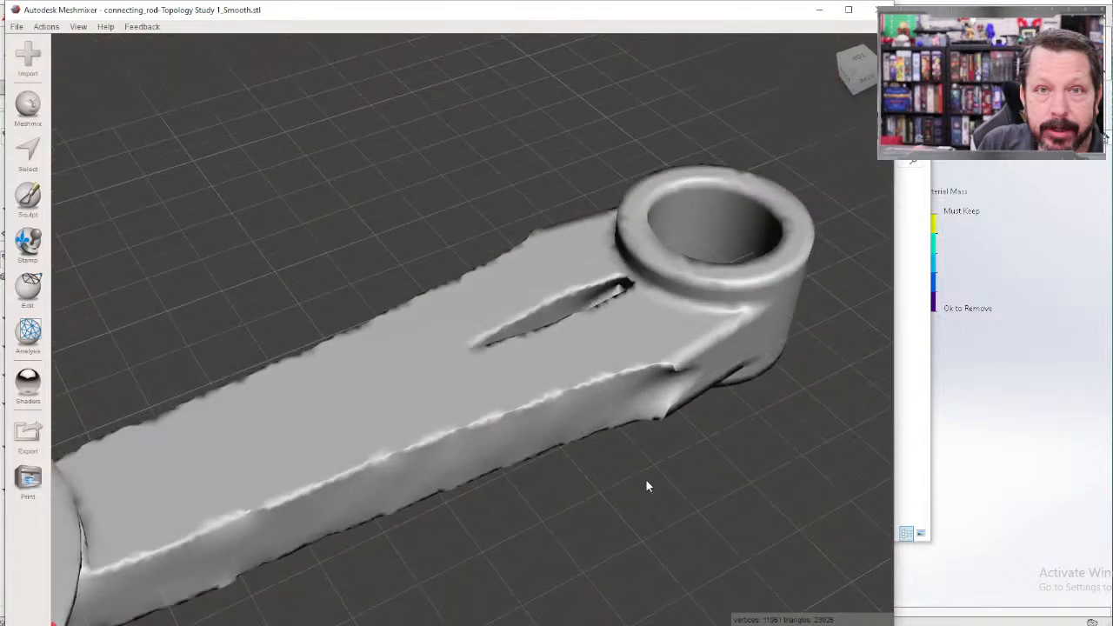
right_click_drag(561, 472, 546, 453)
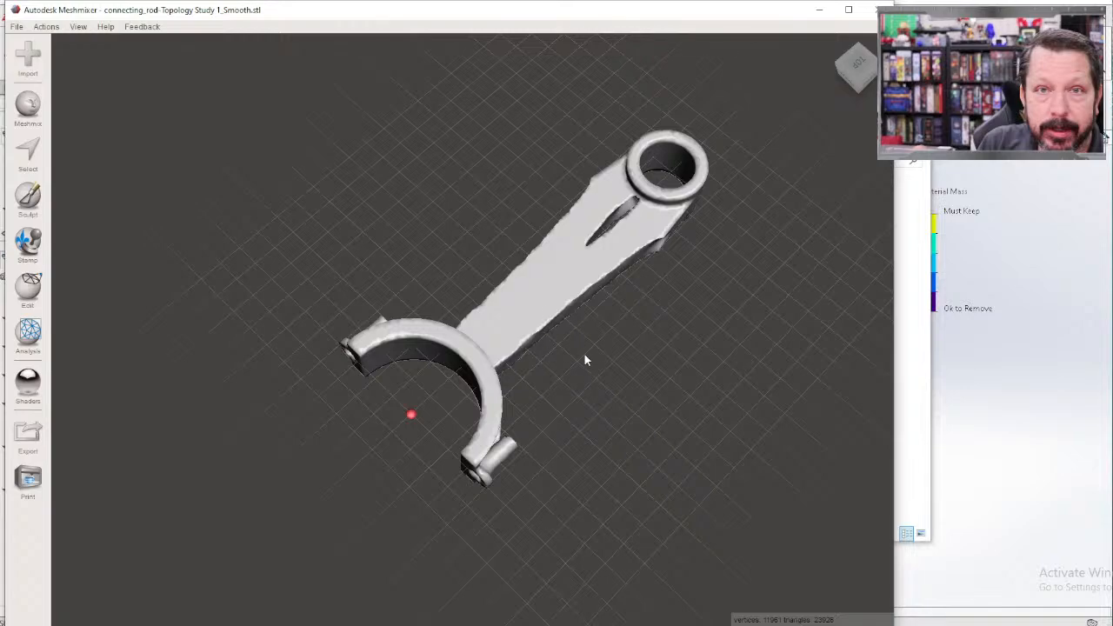
right_click_drag(584, 360, 544, 279)
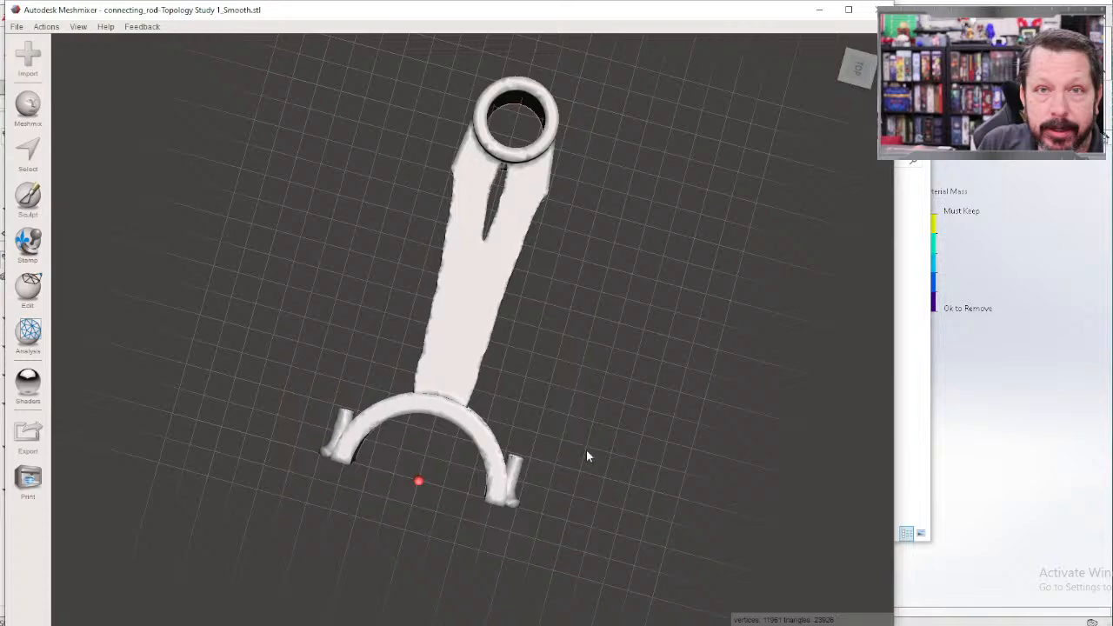
right_click_drag(587, 454, 594, 294)
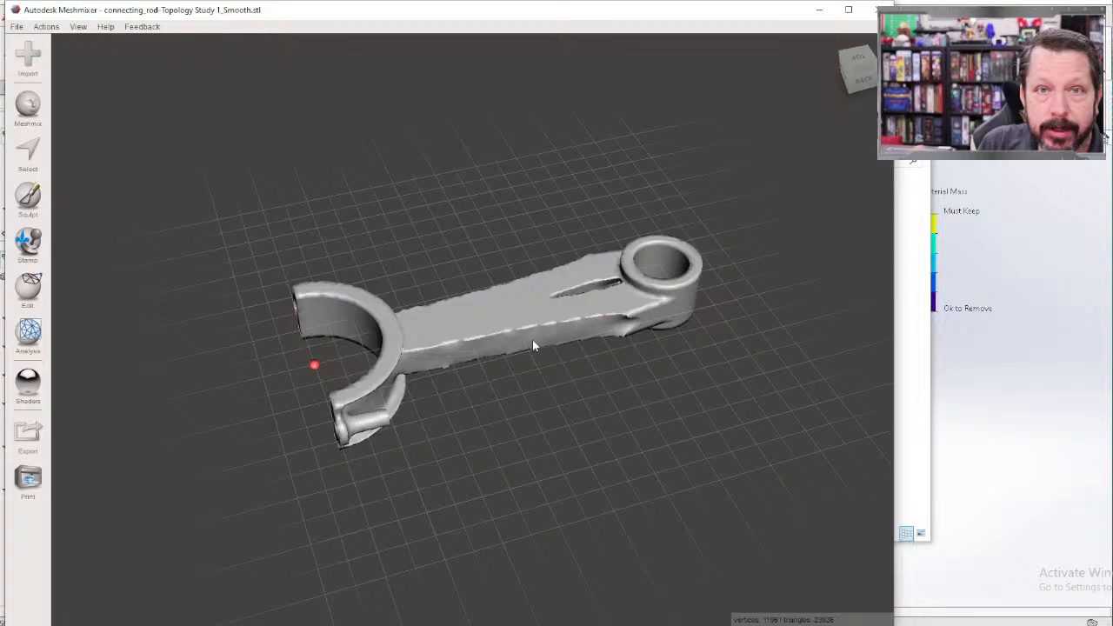
Close Meshmixer, return to SOLIDWORKS and check the Material Mass plot's calculated mass and the rod's side.
left_click(876, 12)
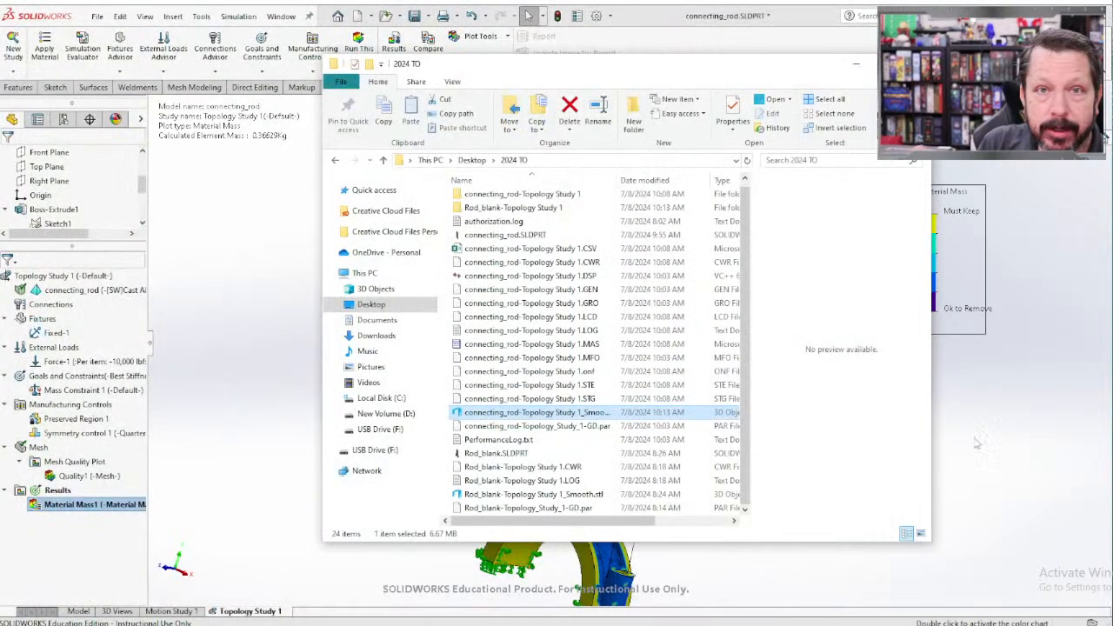
left_click(1011, 451)
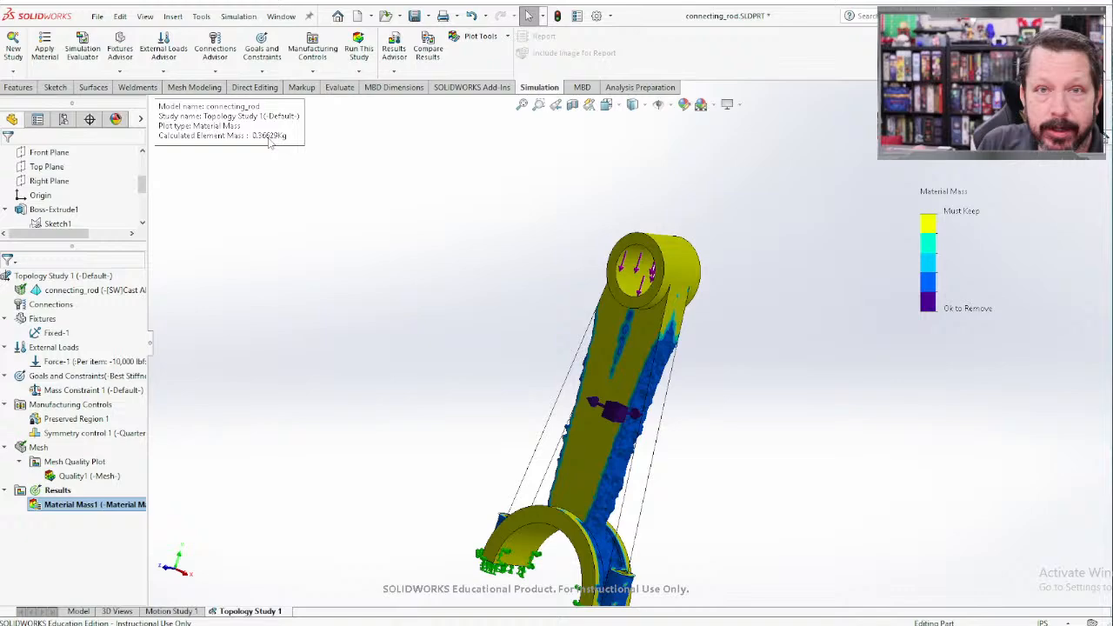
middle_click_drag(422, 321, 638, 324)
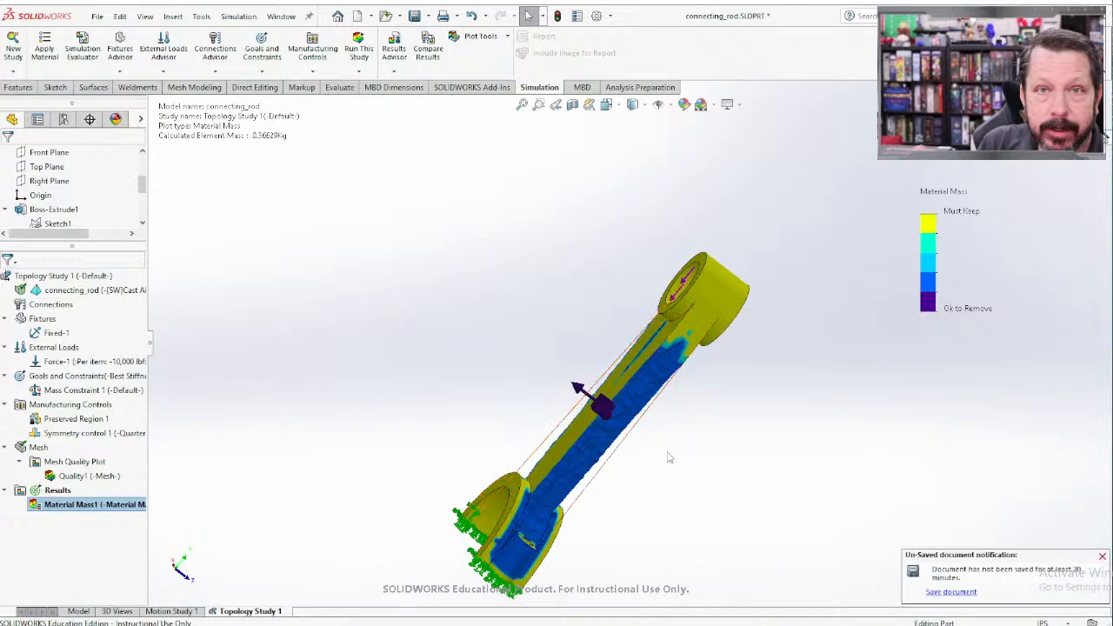
Exit SOLIDWORKS with all modified documents saved, and bring the Mainsail printer dashboard back into view.
left_click(1101, 16)
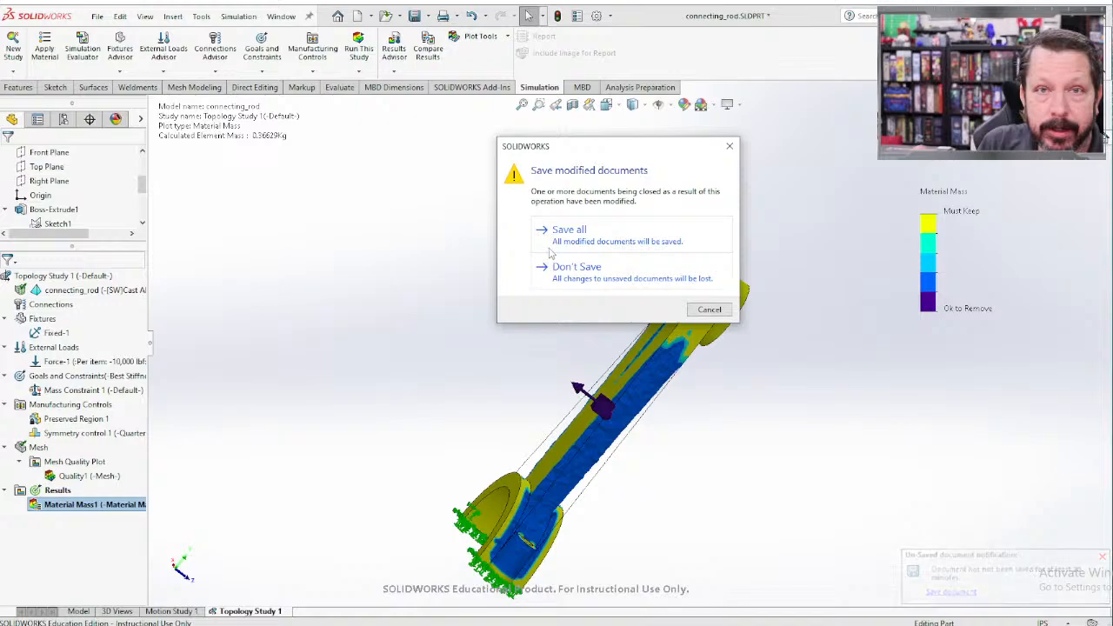
left_click(573, 229)
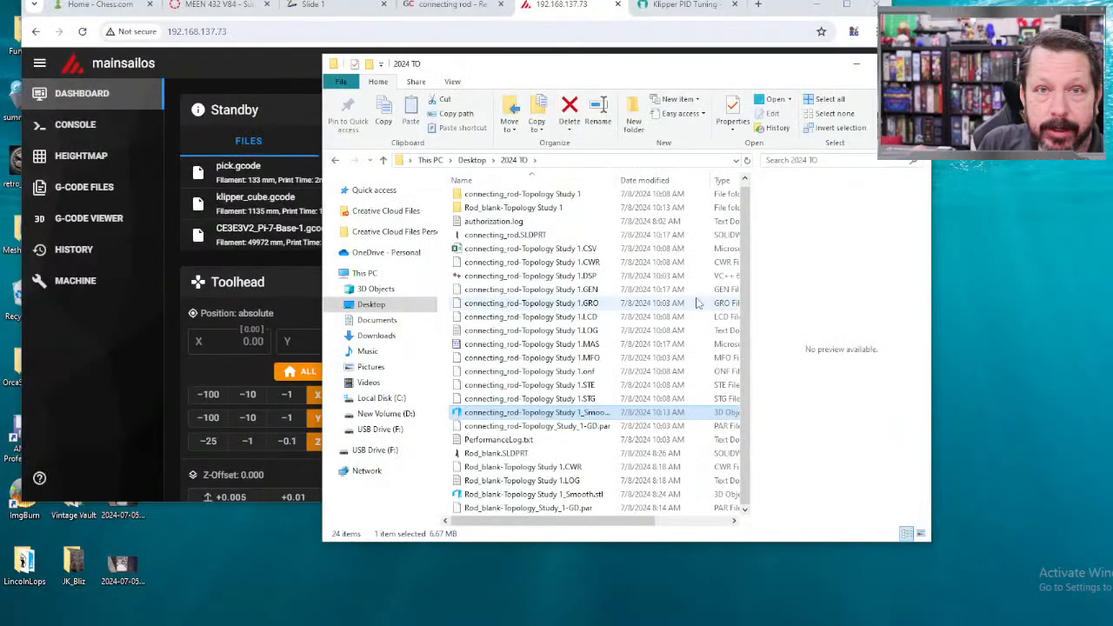
left_click(859, 63)
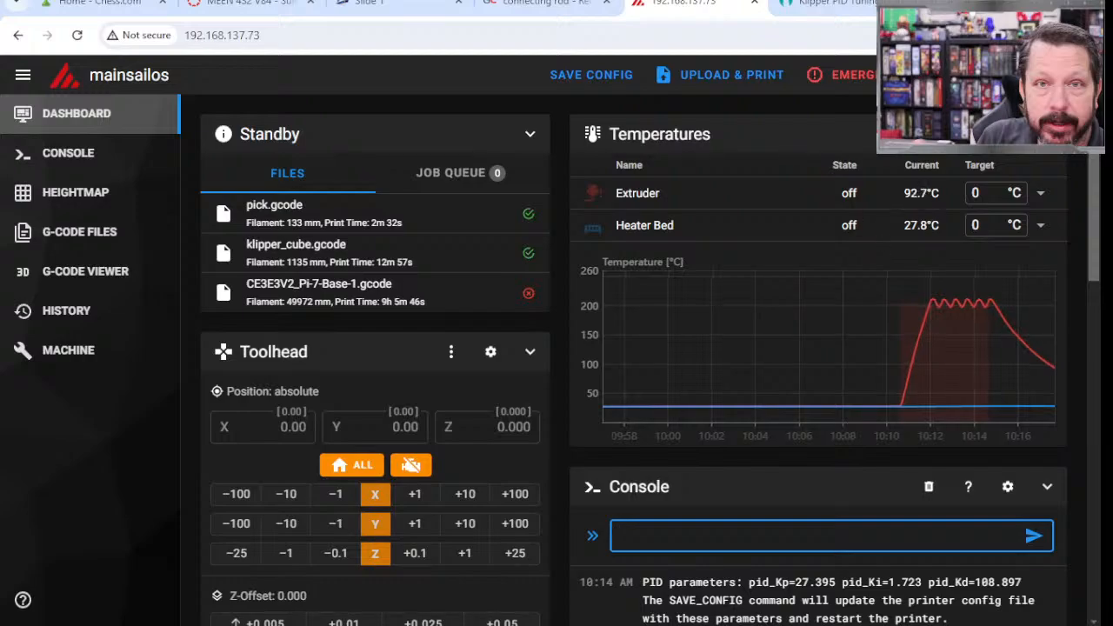
Open the printer.cfg file from Mainsail's machine configuration files.
left_click(1045, 3)
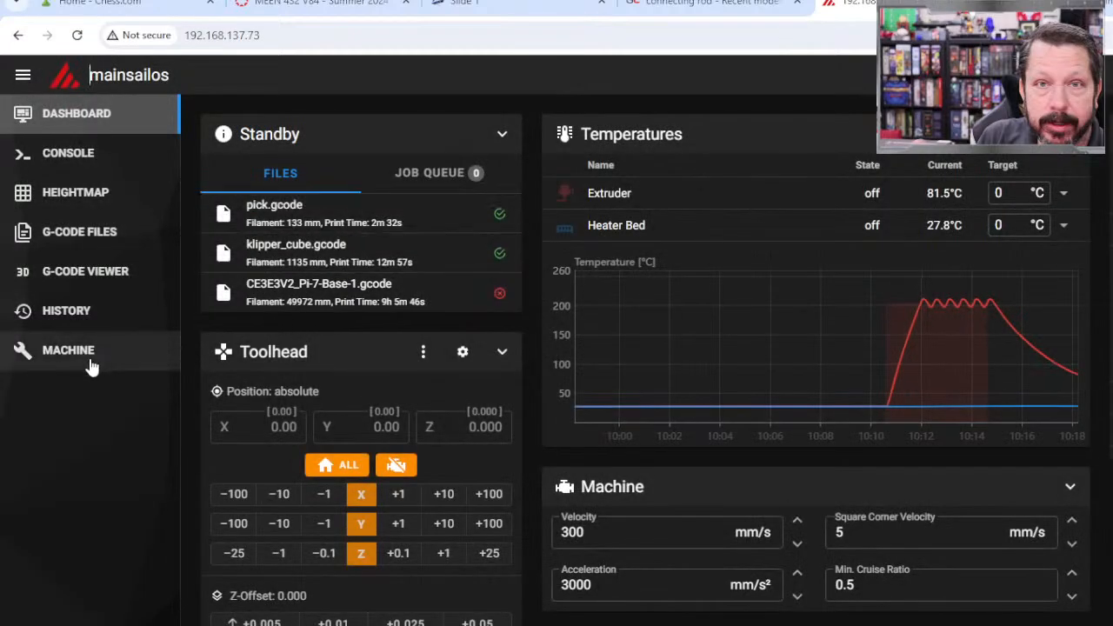
left_click(91, 365)
left_click(311, 512)
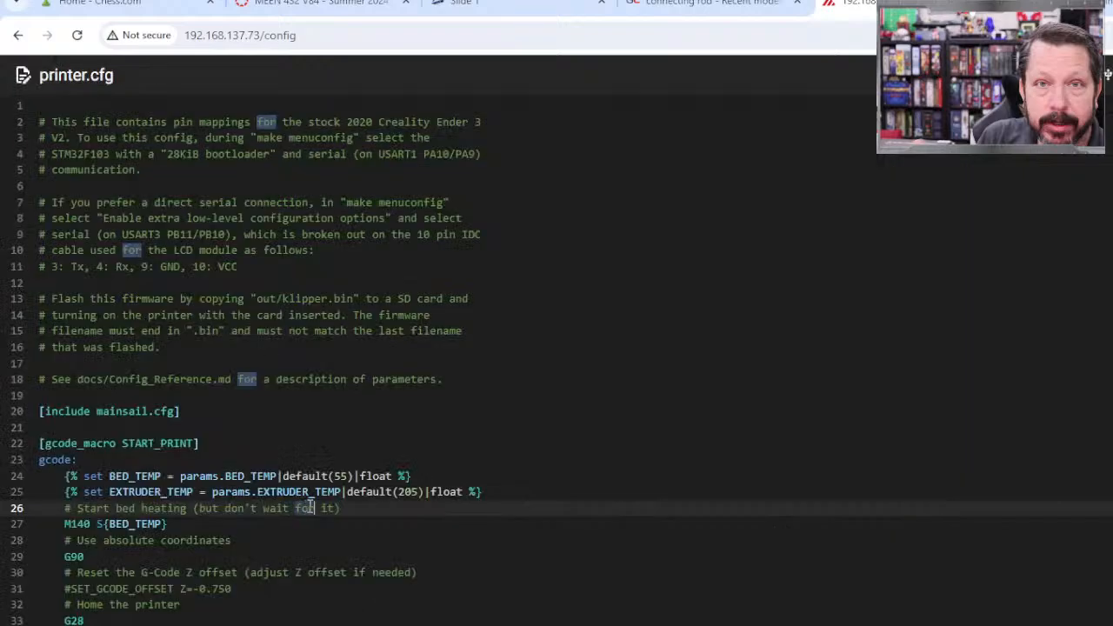
Find the extruder section in printer.cfg and examine its commented-out stock PID values pid_Kp, pid_Ki and pid_Kd.
scroll(252, 491, "down", 5)
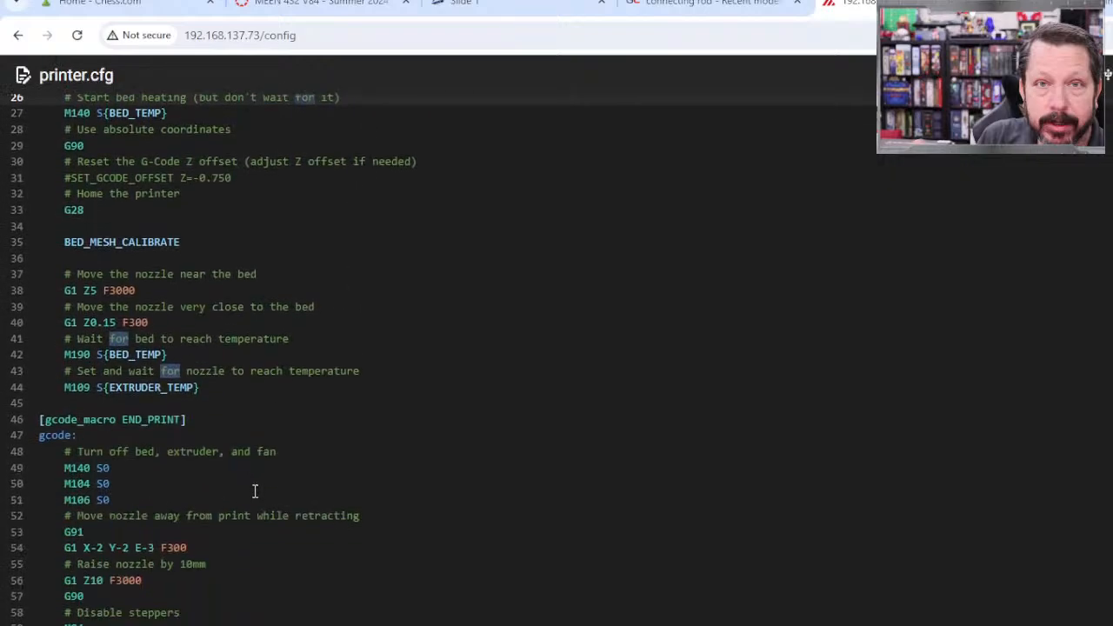
scroll(255, 491, "down", 5)
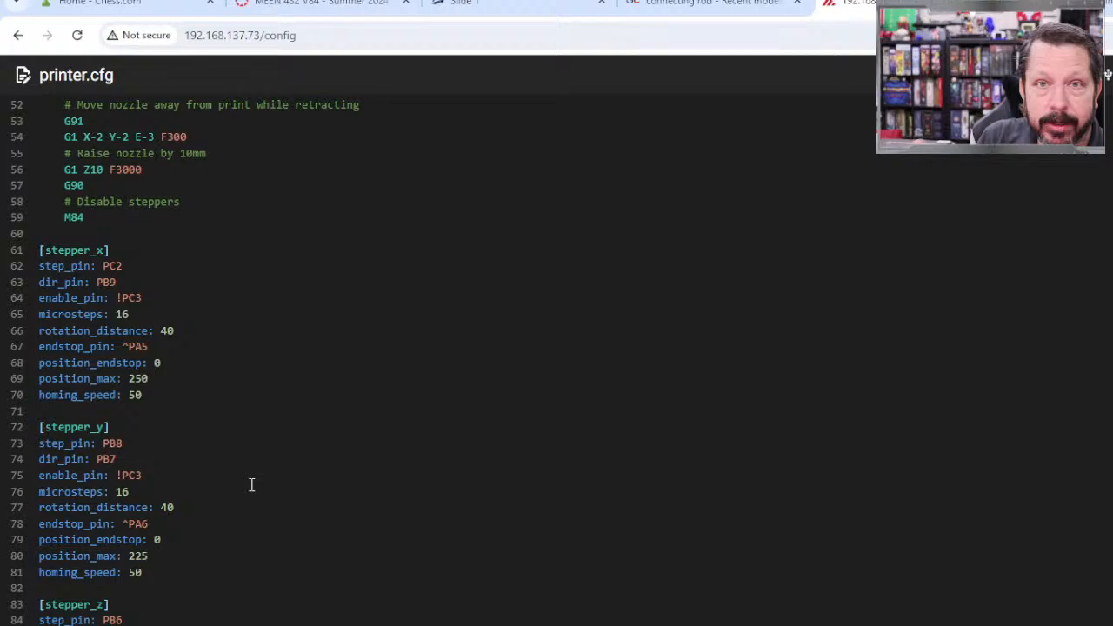
scroll(251, 485, "down", 5)
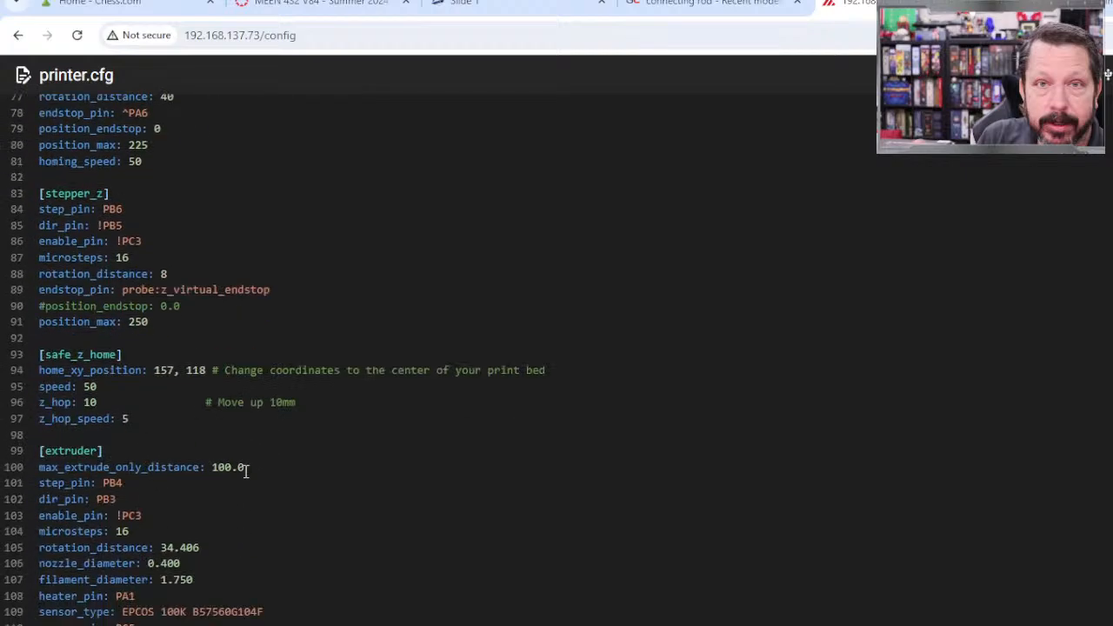
scroll(246, 470, "down", 2)
left_click_drag(142, 544, 27, 498)
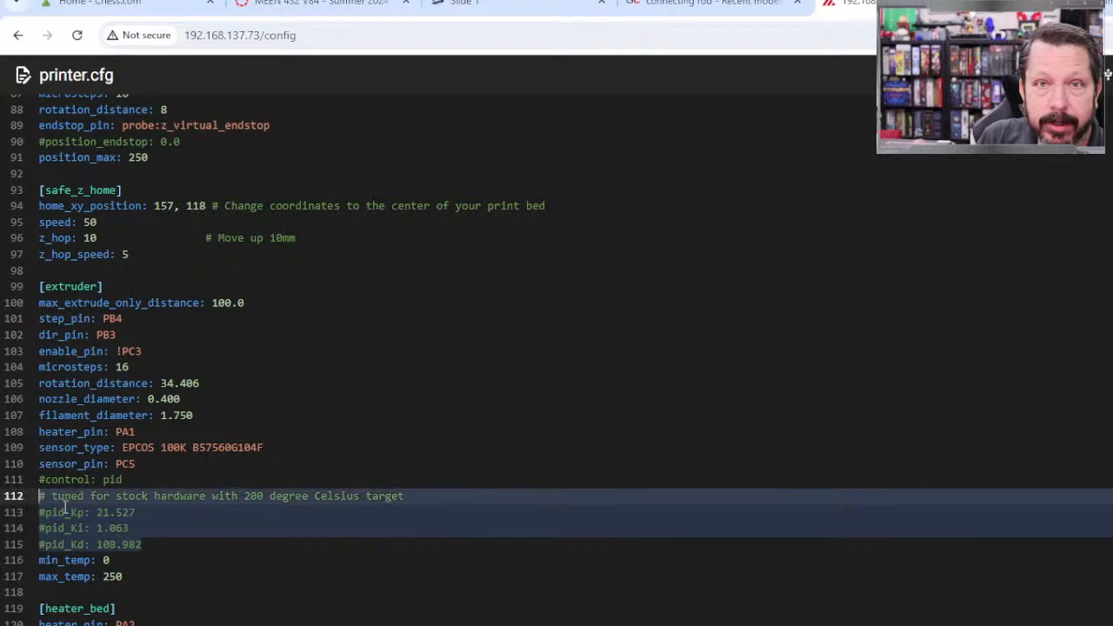
Examine the auto-generated SAVE_CONFIG block in printer.cfg, including the default bed mesh entry and its saved points.
scroll(150, 531, "down", 10)
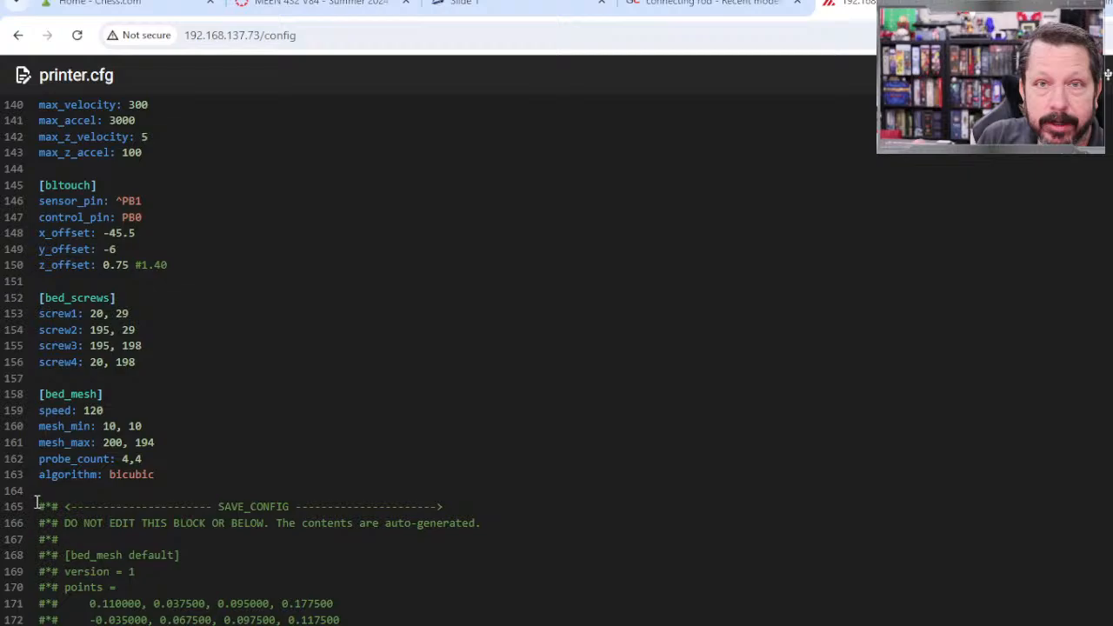
left_click(478, 506)
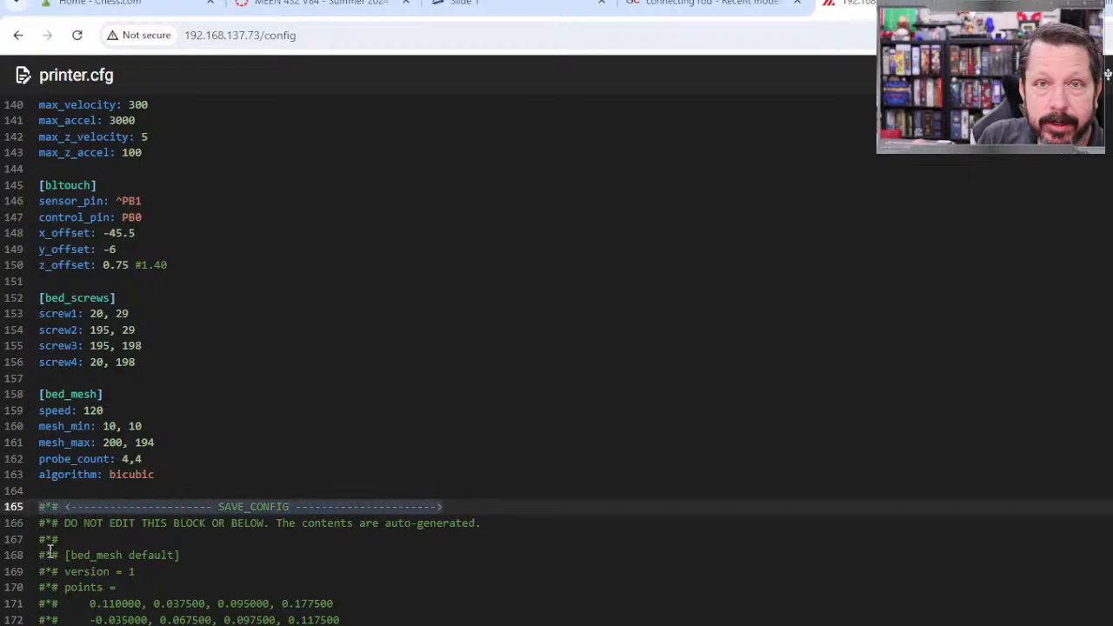
left_click_drag(39, 555, 57, 555)
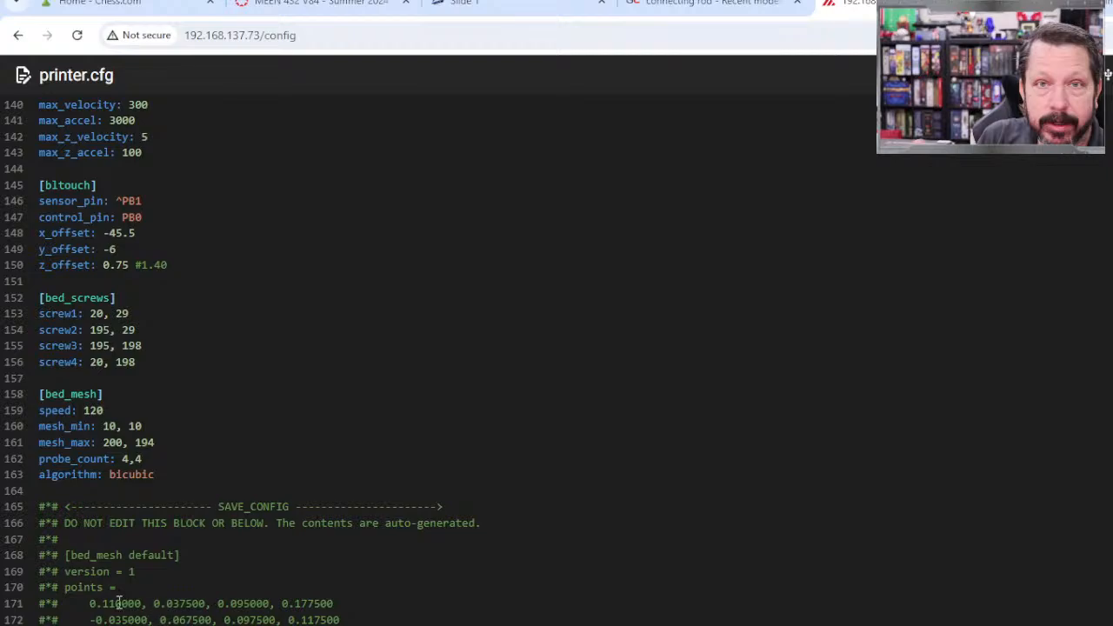
left_click_drag(90, 603, 226, 625)
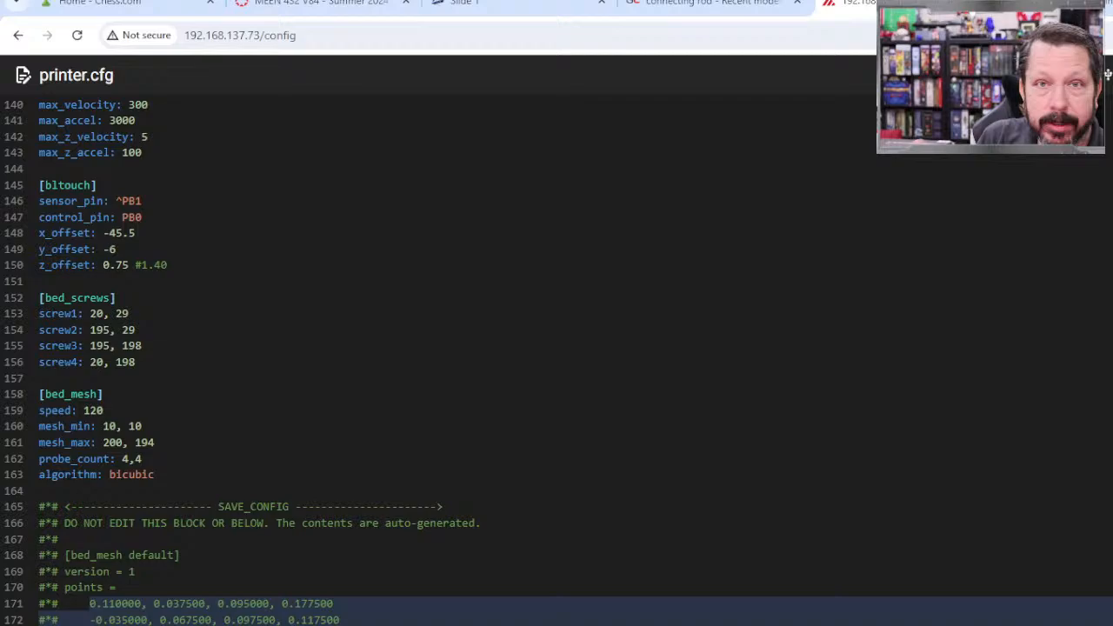
left_click(339, 623)
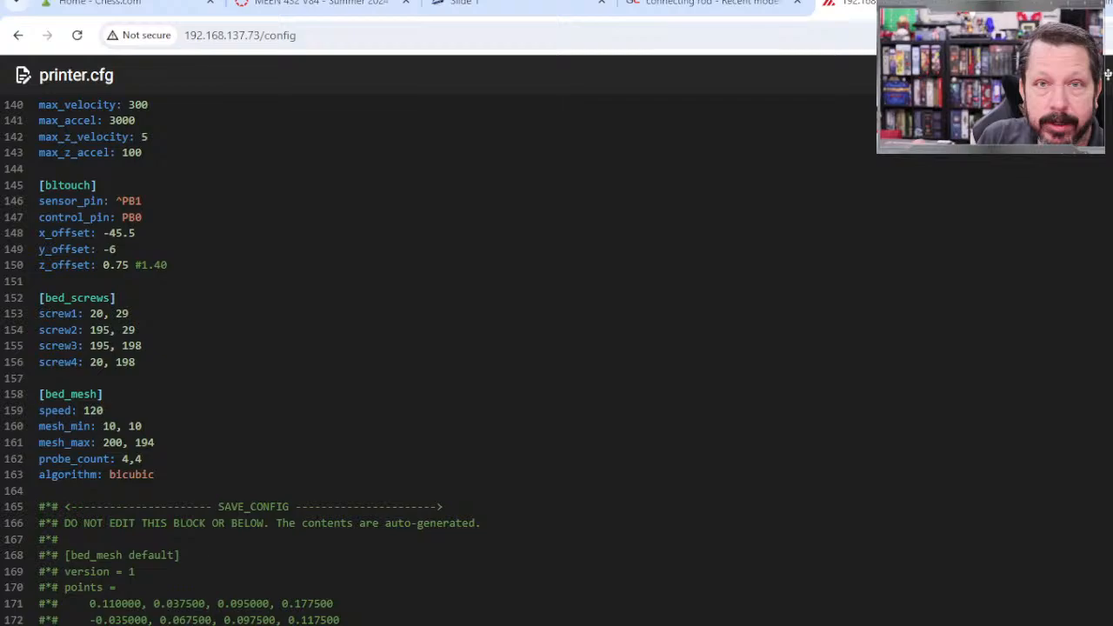
Switch to the Obico Klipper PID tuning article and select the heater bed command PID_CALIBRATE HEATER=heater_bed TARGET=60.
left_click(1107, 6)
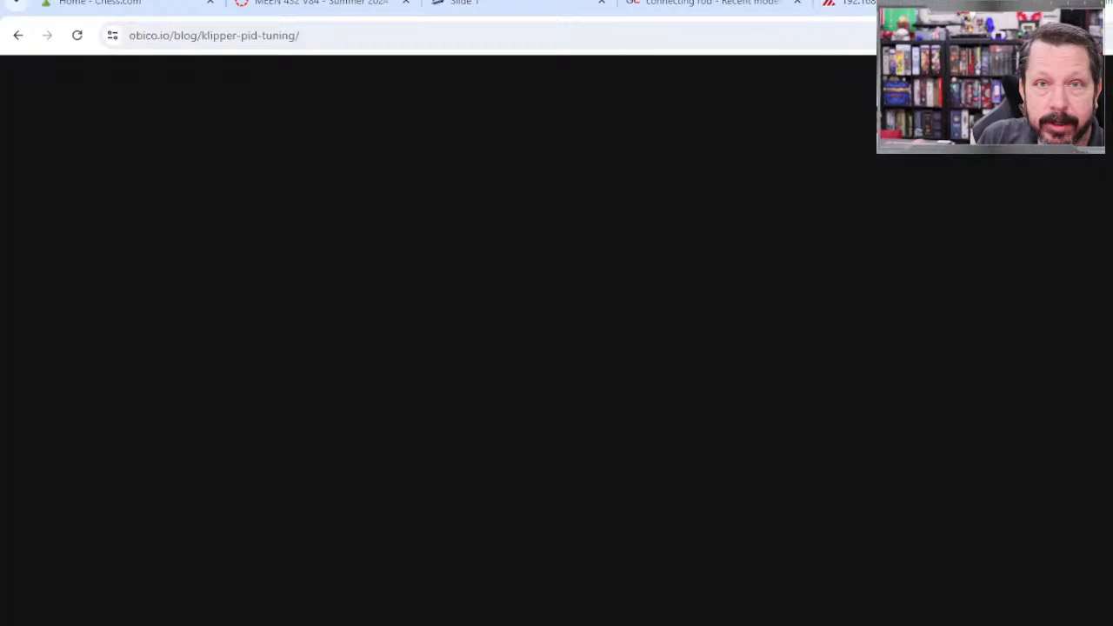
scroll(599, 461, "down", 6)
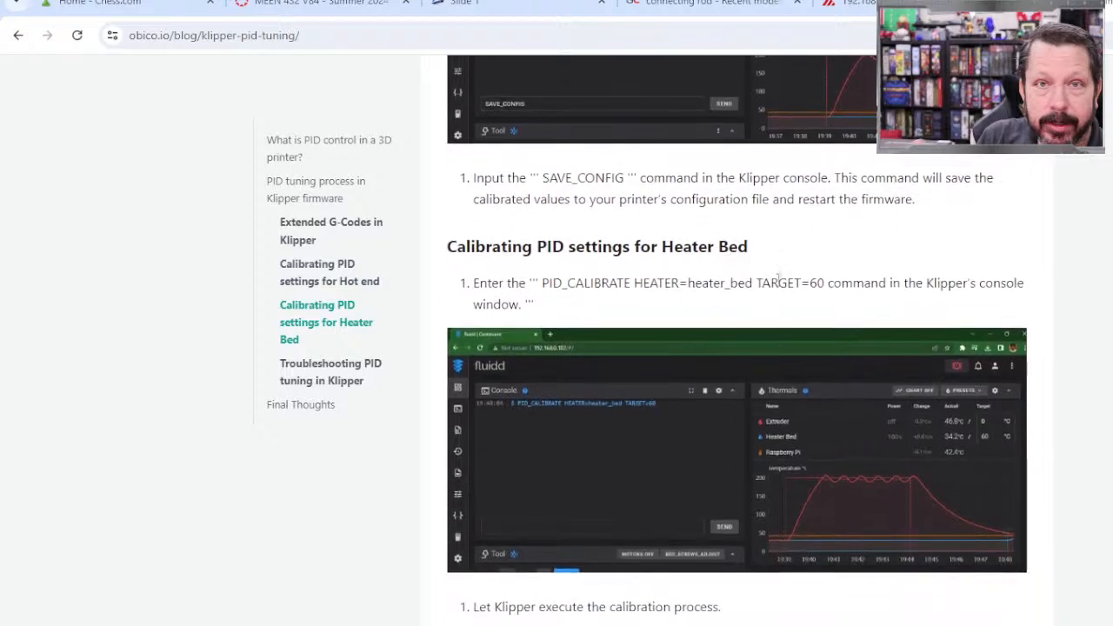
left_click_drag(542, 284, 825, 285)
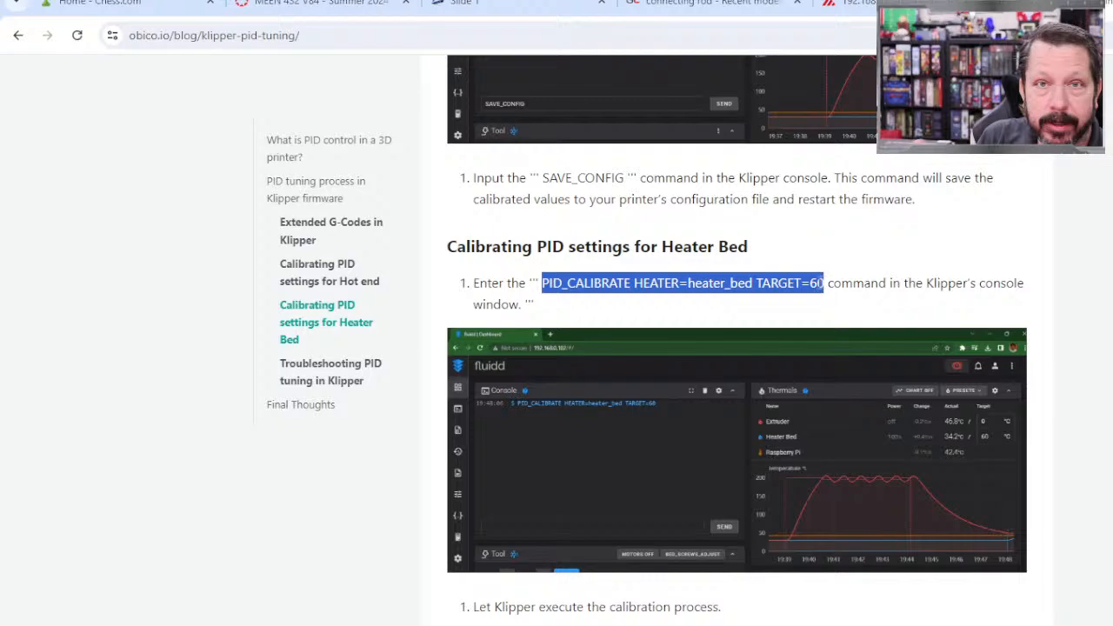